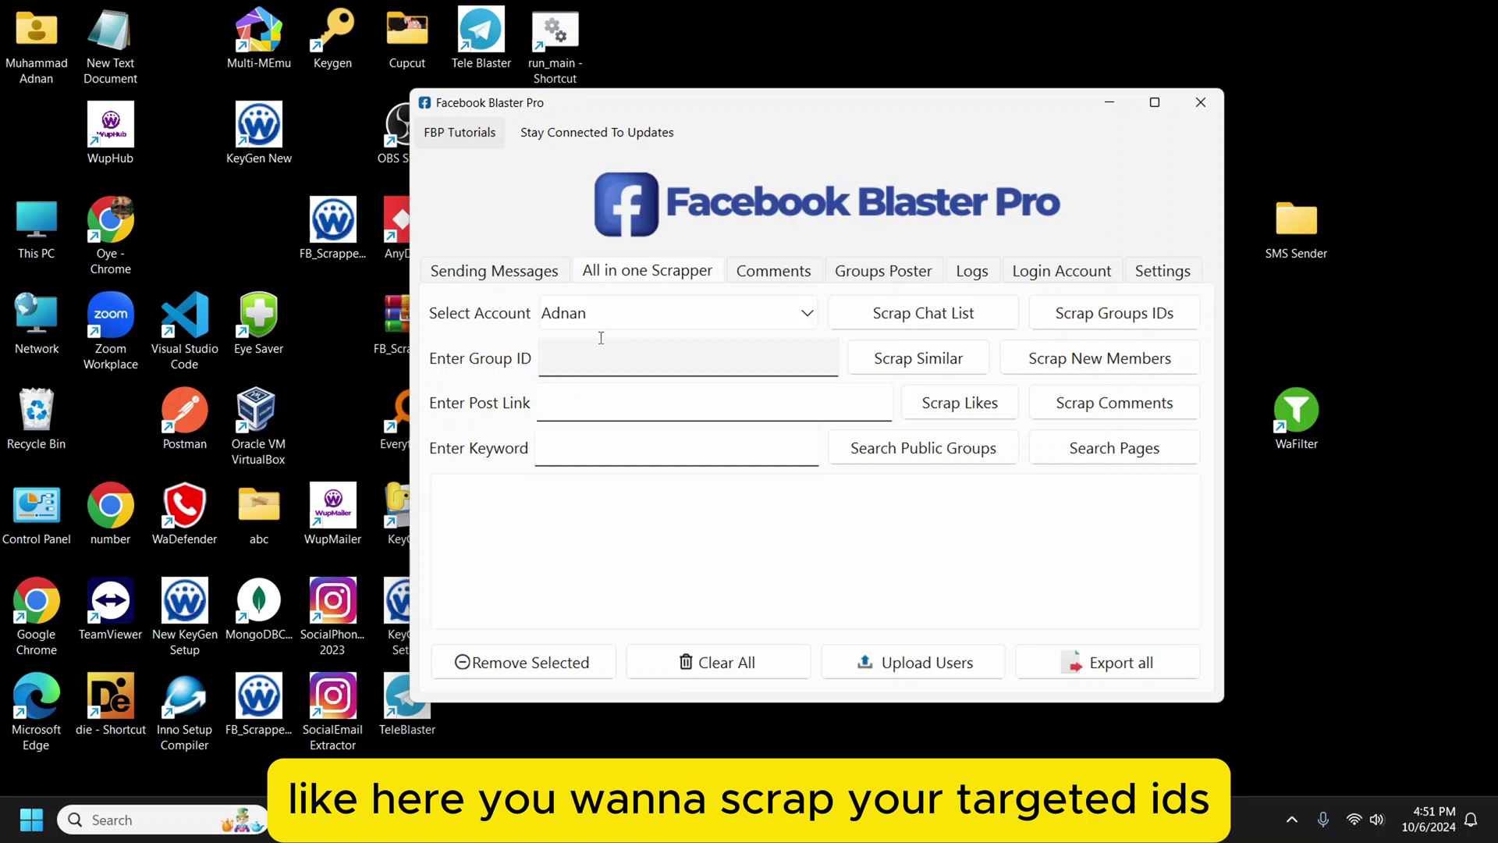
Step: Look through the message sending, comment, scraper and group posting pages
click(468, 272)
click(765, 276)
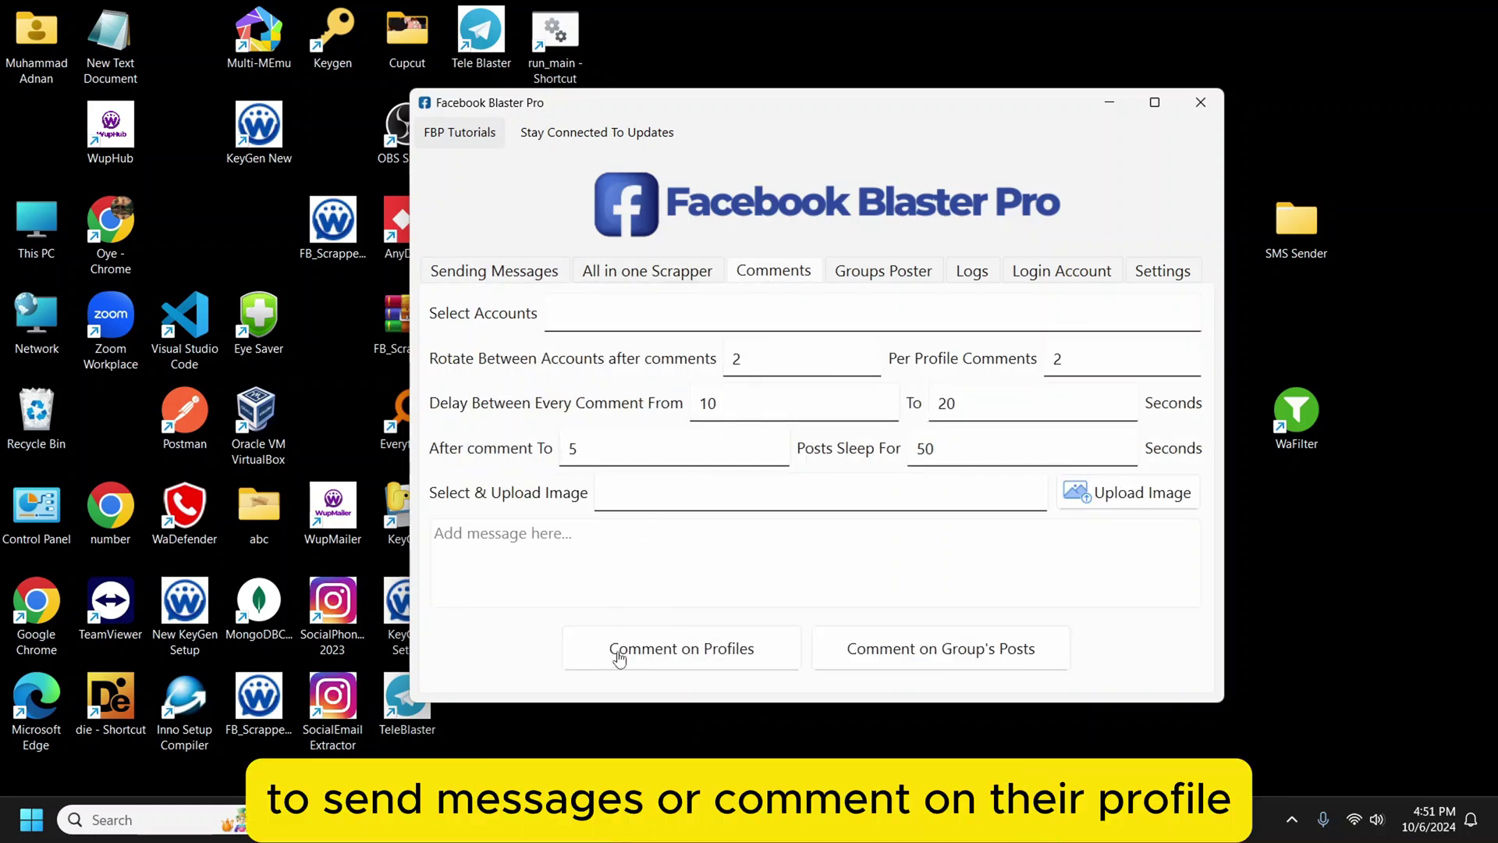
click(655, 279)
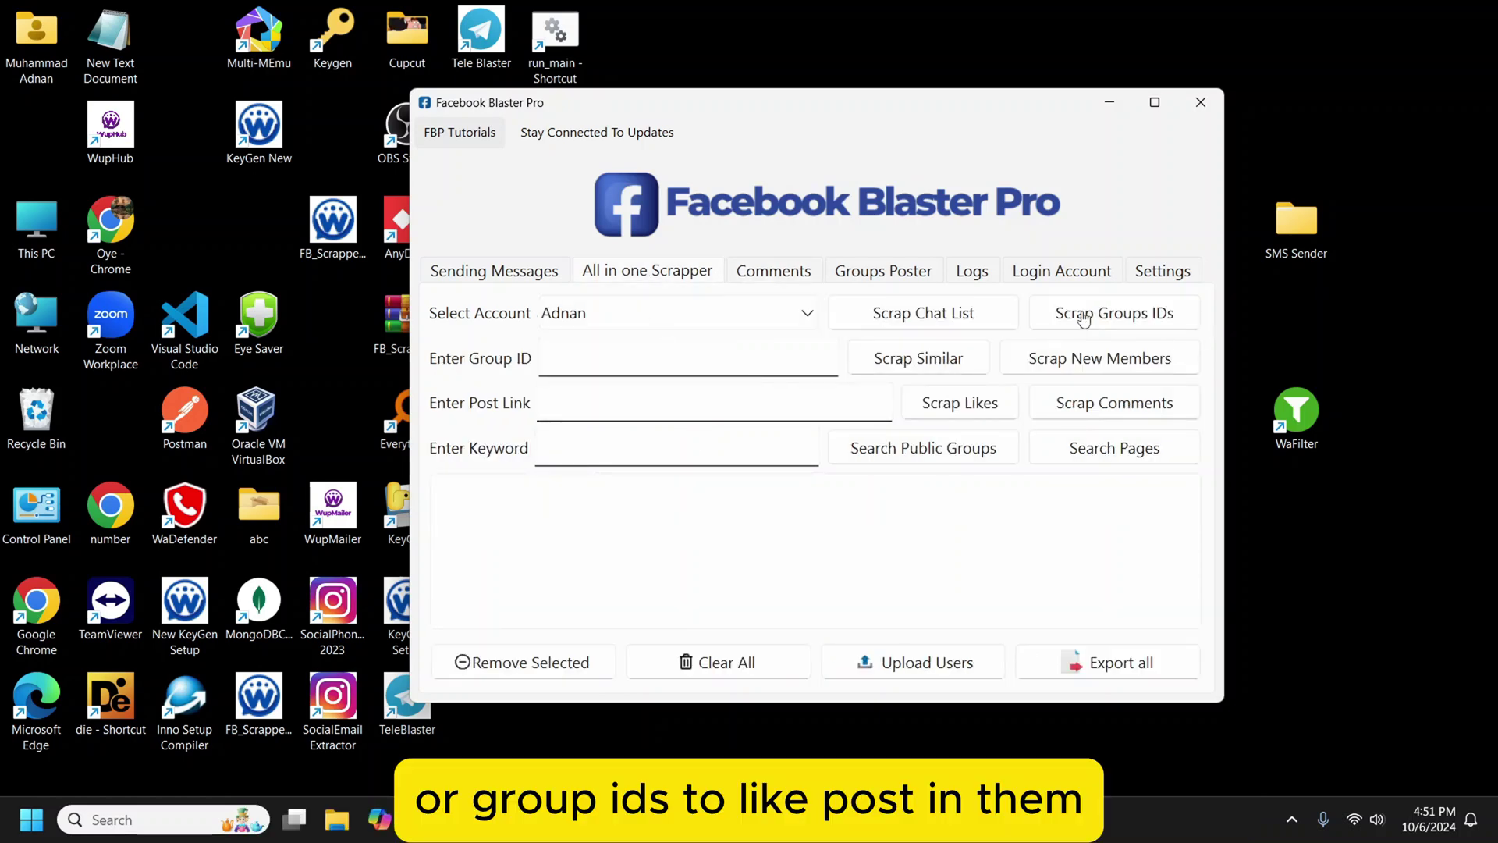
click(885, 278)
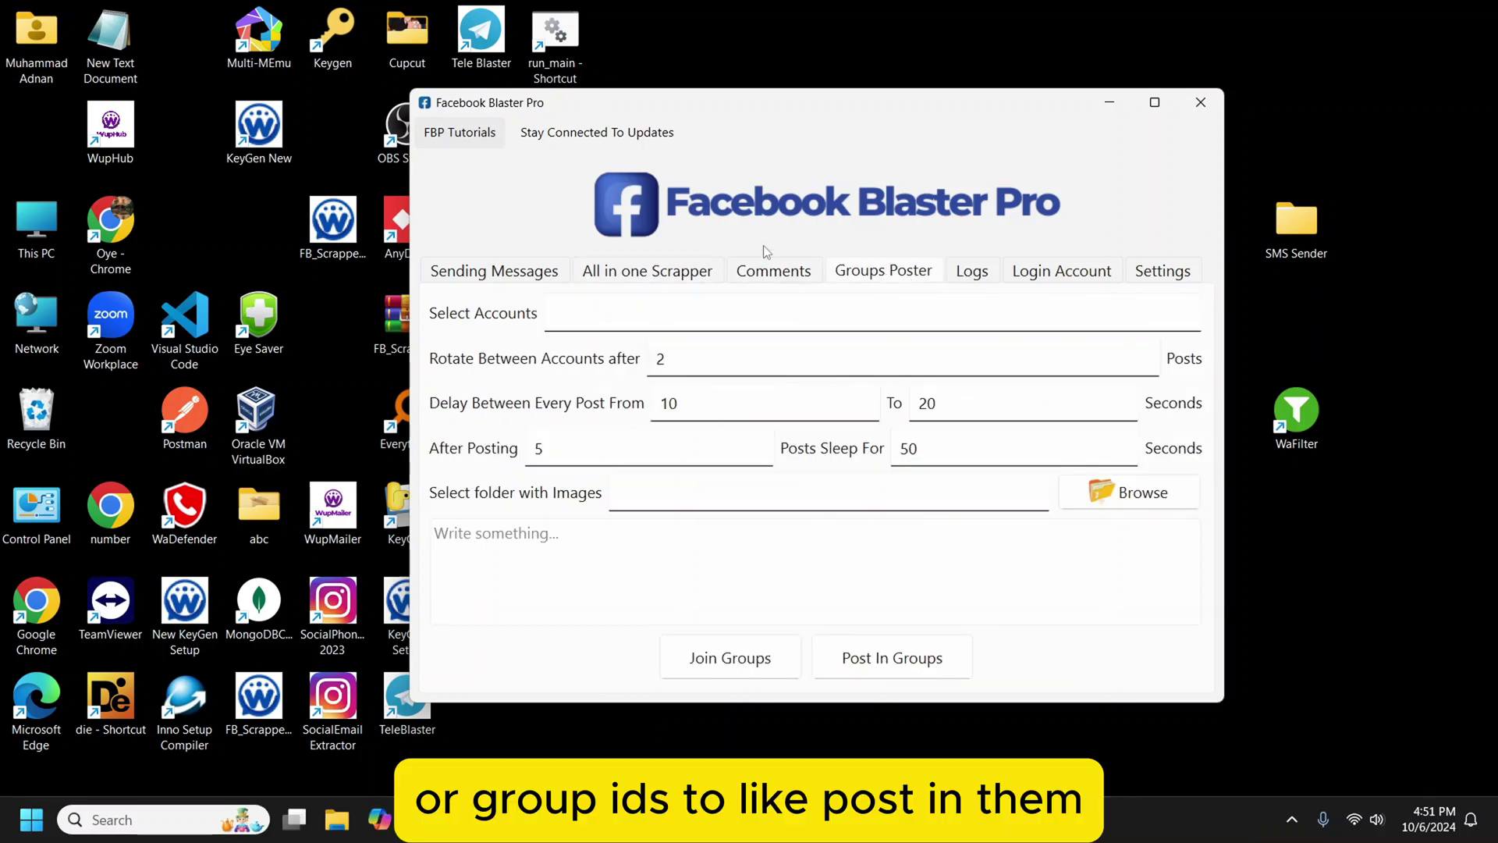
click(770, 276)
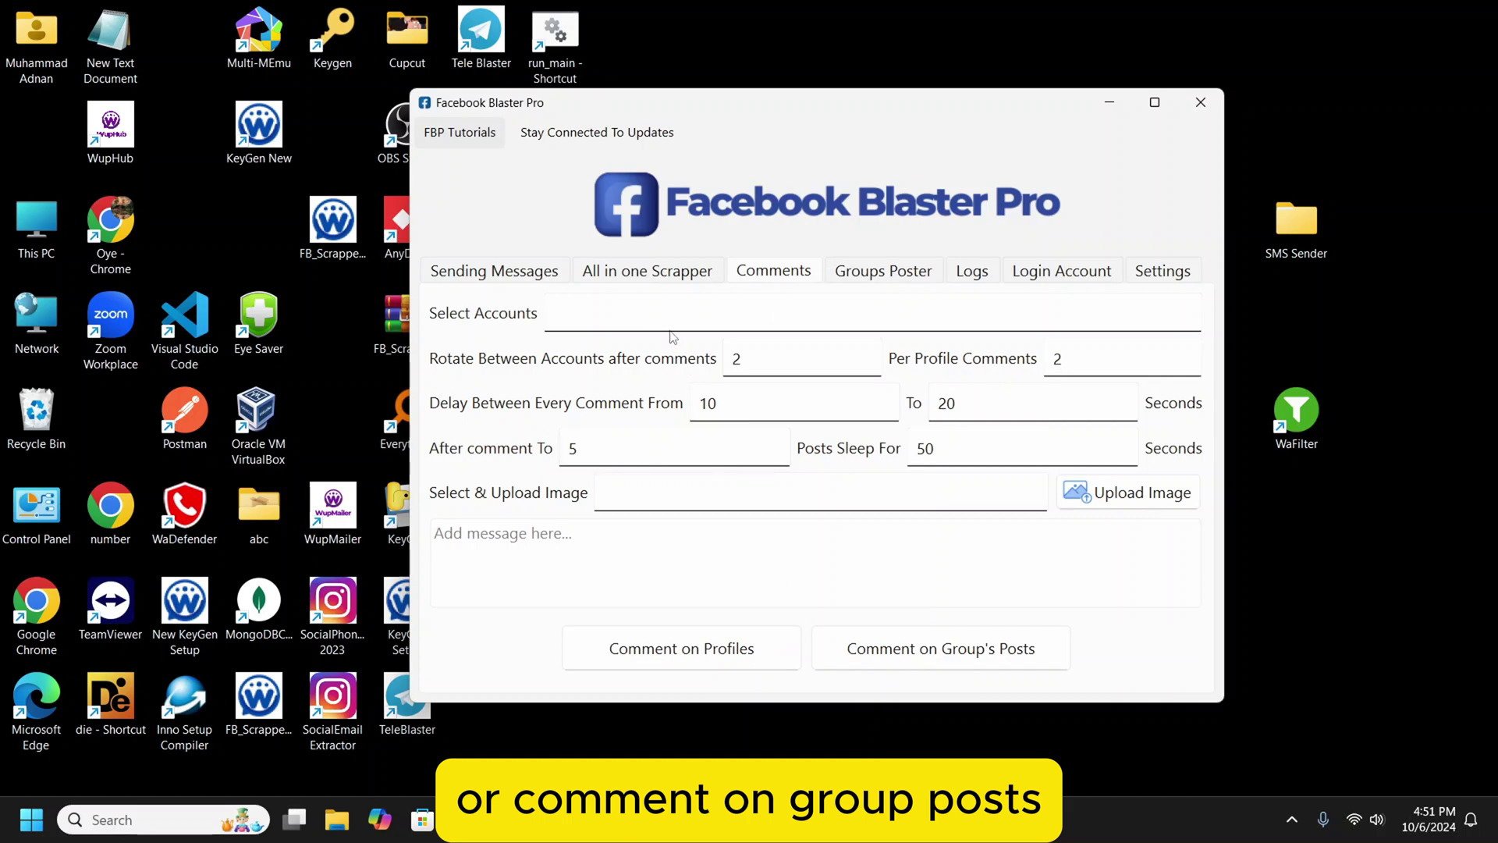
Step: Return to the all-in-one scraper and clear the stray character from its keyword field
click(650, 275)
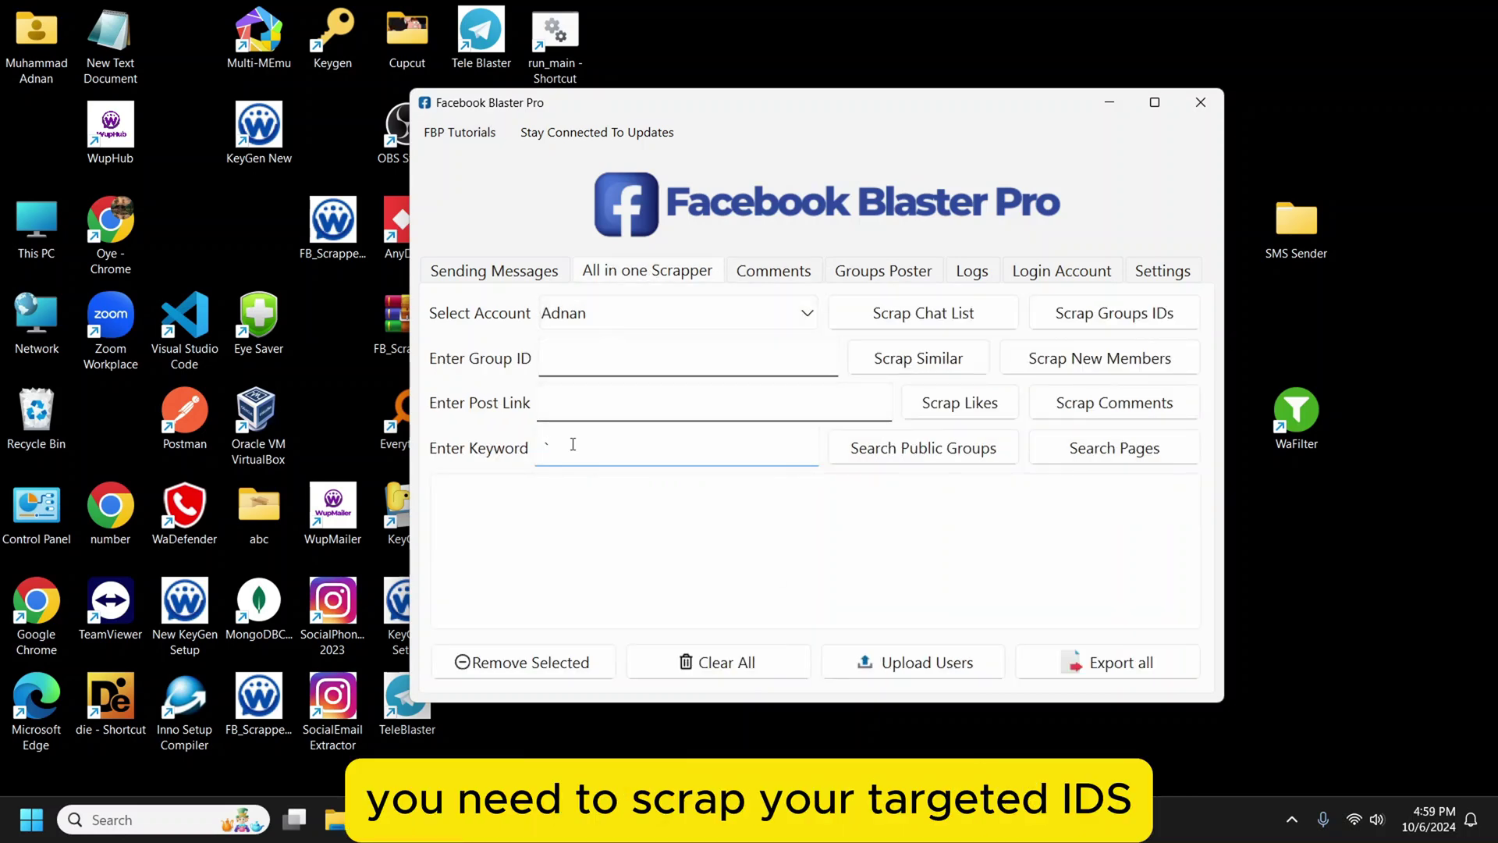
drag(575, 442, 538, 451)
key(BackSpace)
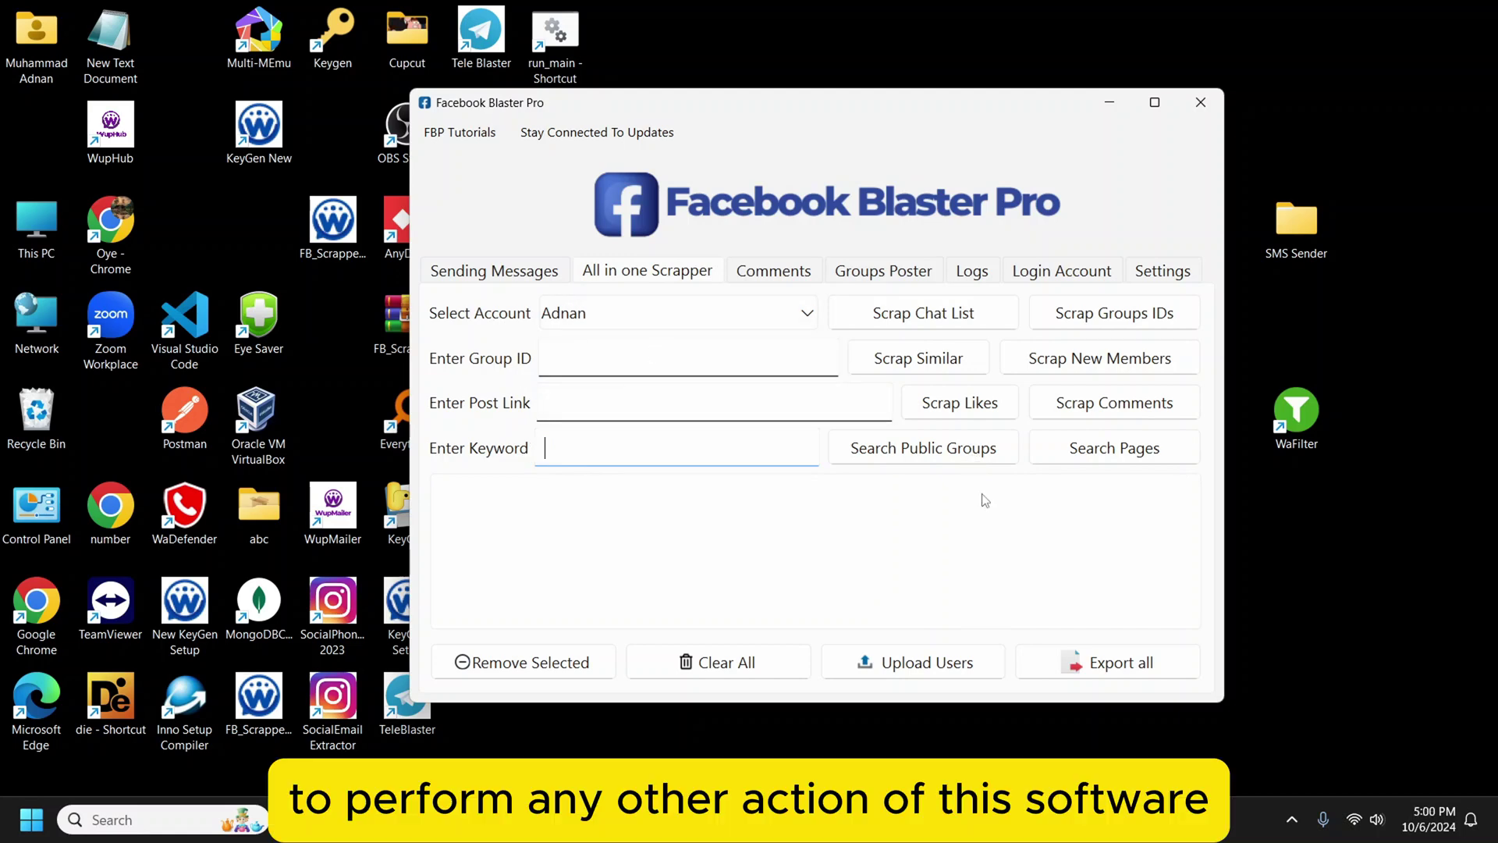
click(790, 537)
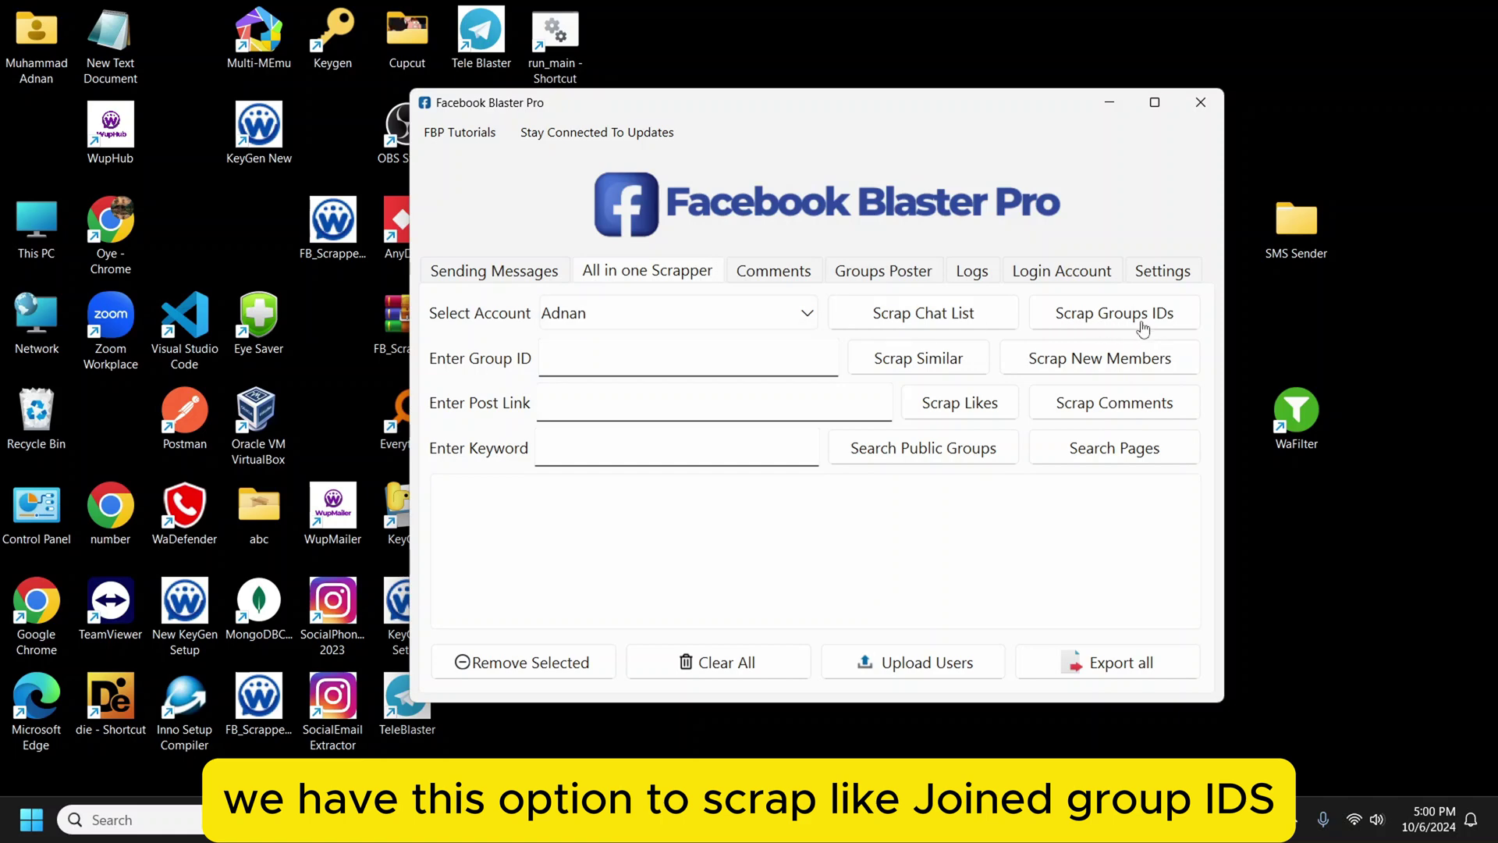
Step: Select the first account in the list as the scraping account
click(712, 326)
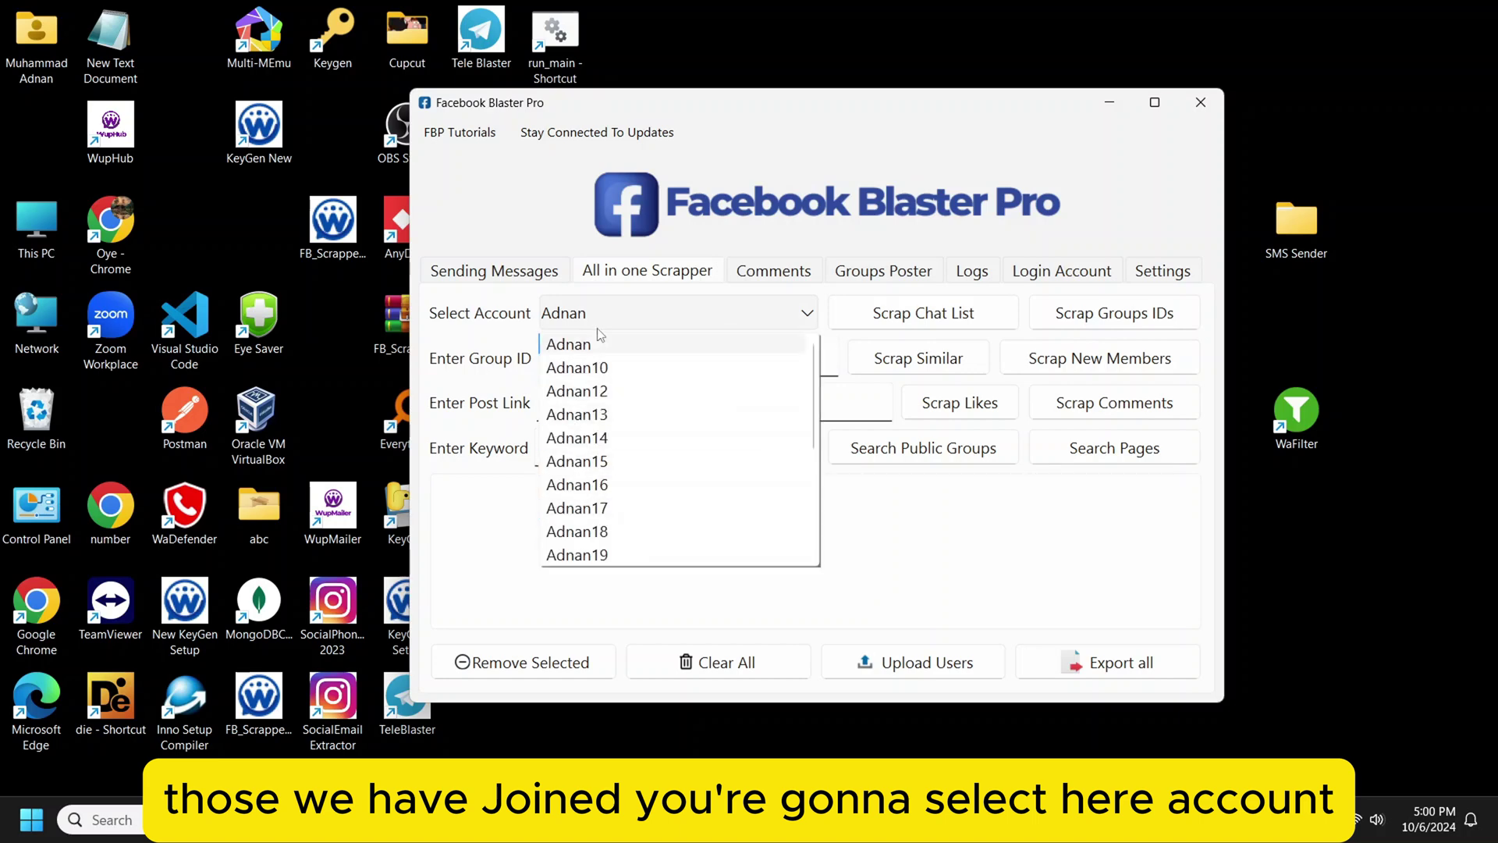
click(600, 348)
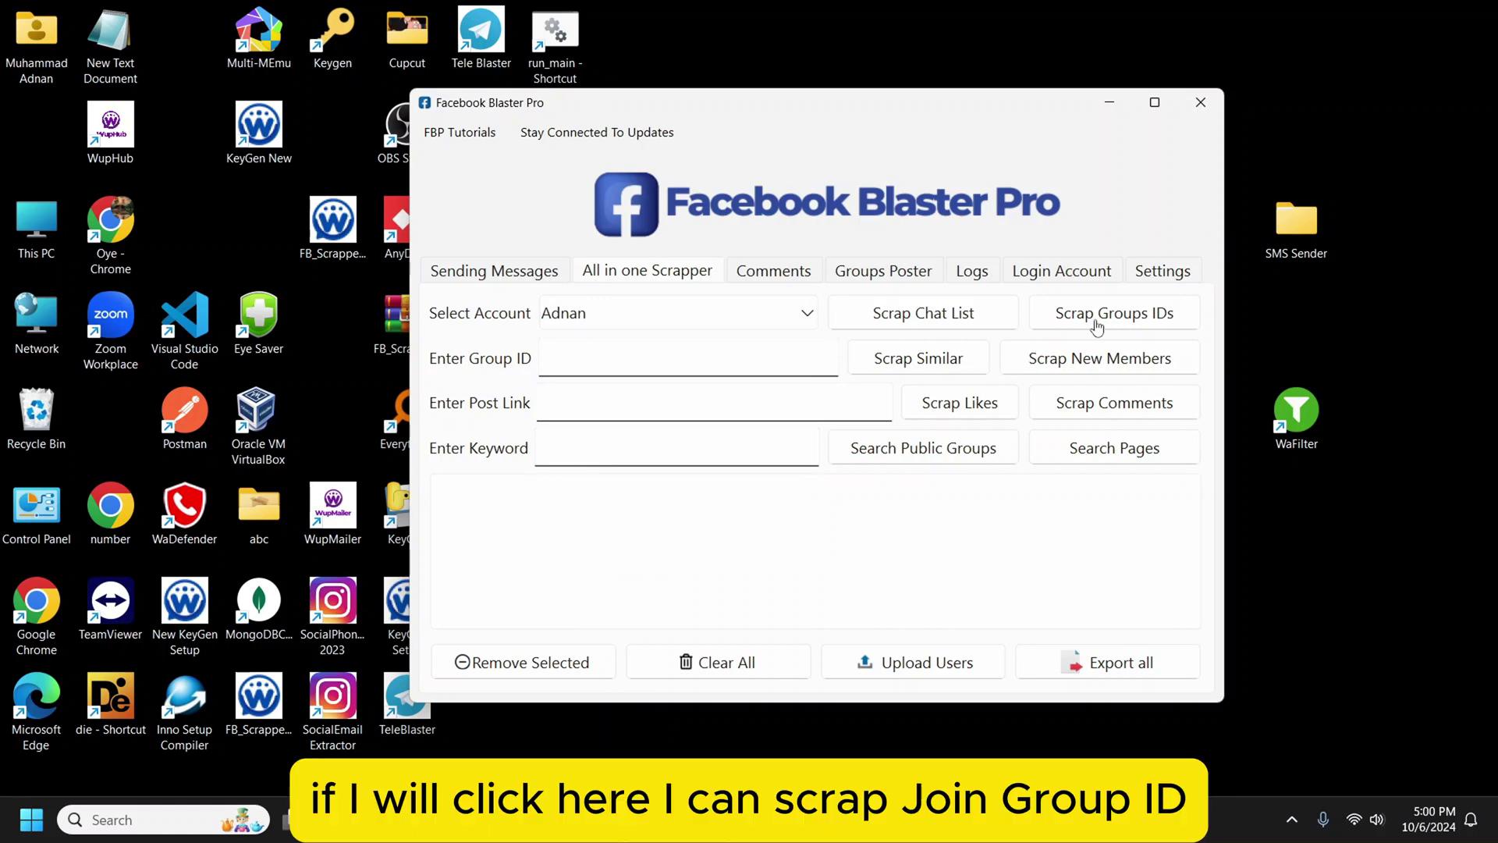
click(649, 315)
click(575, 346)
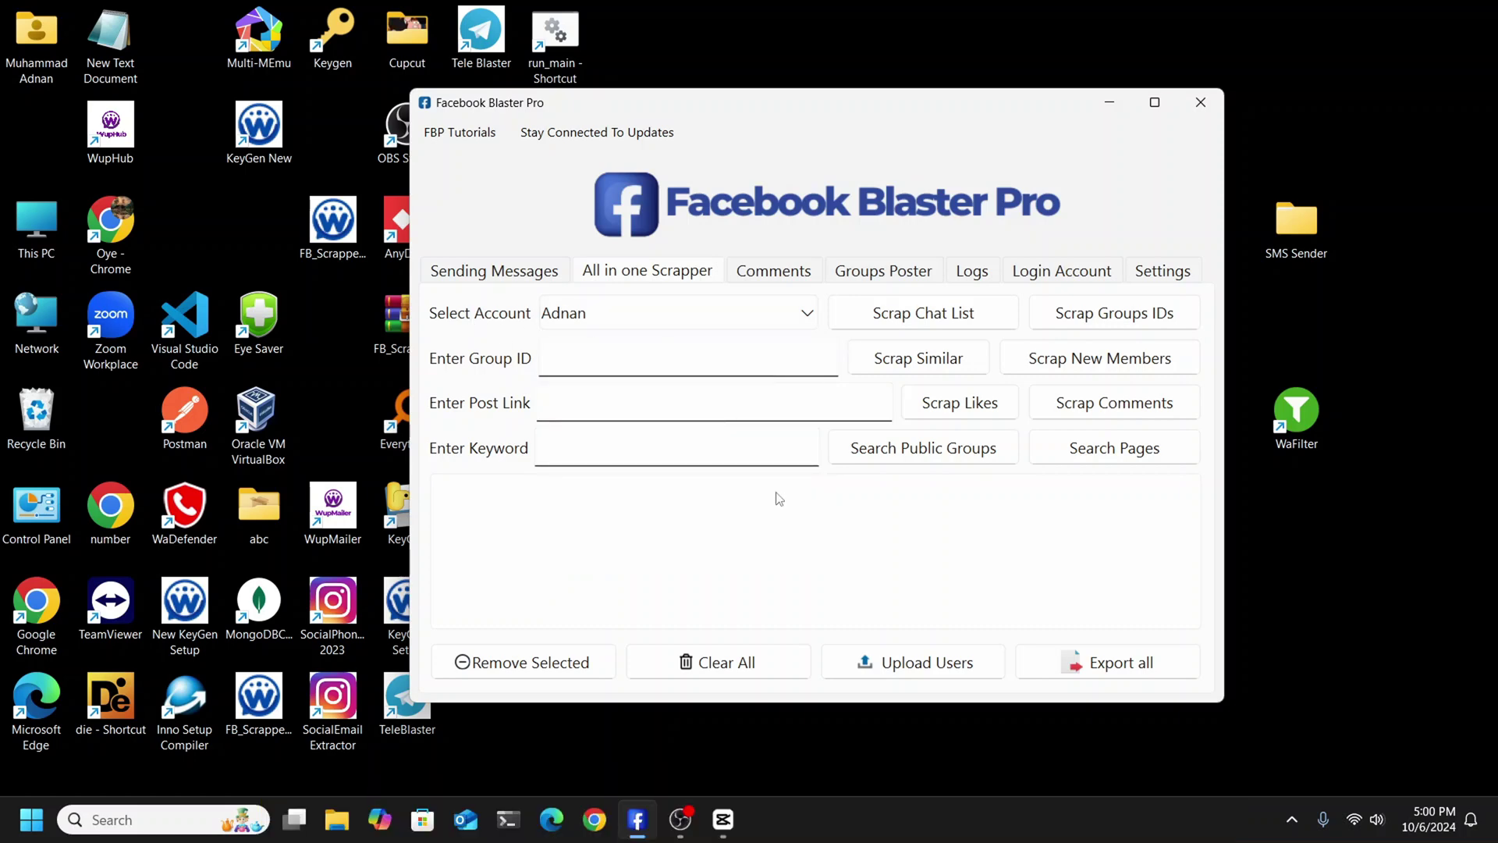
Step: Examine the scraper's keyword input along with the group posting and commenting options
click(753, 449)
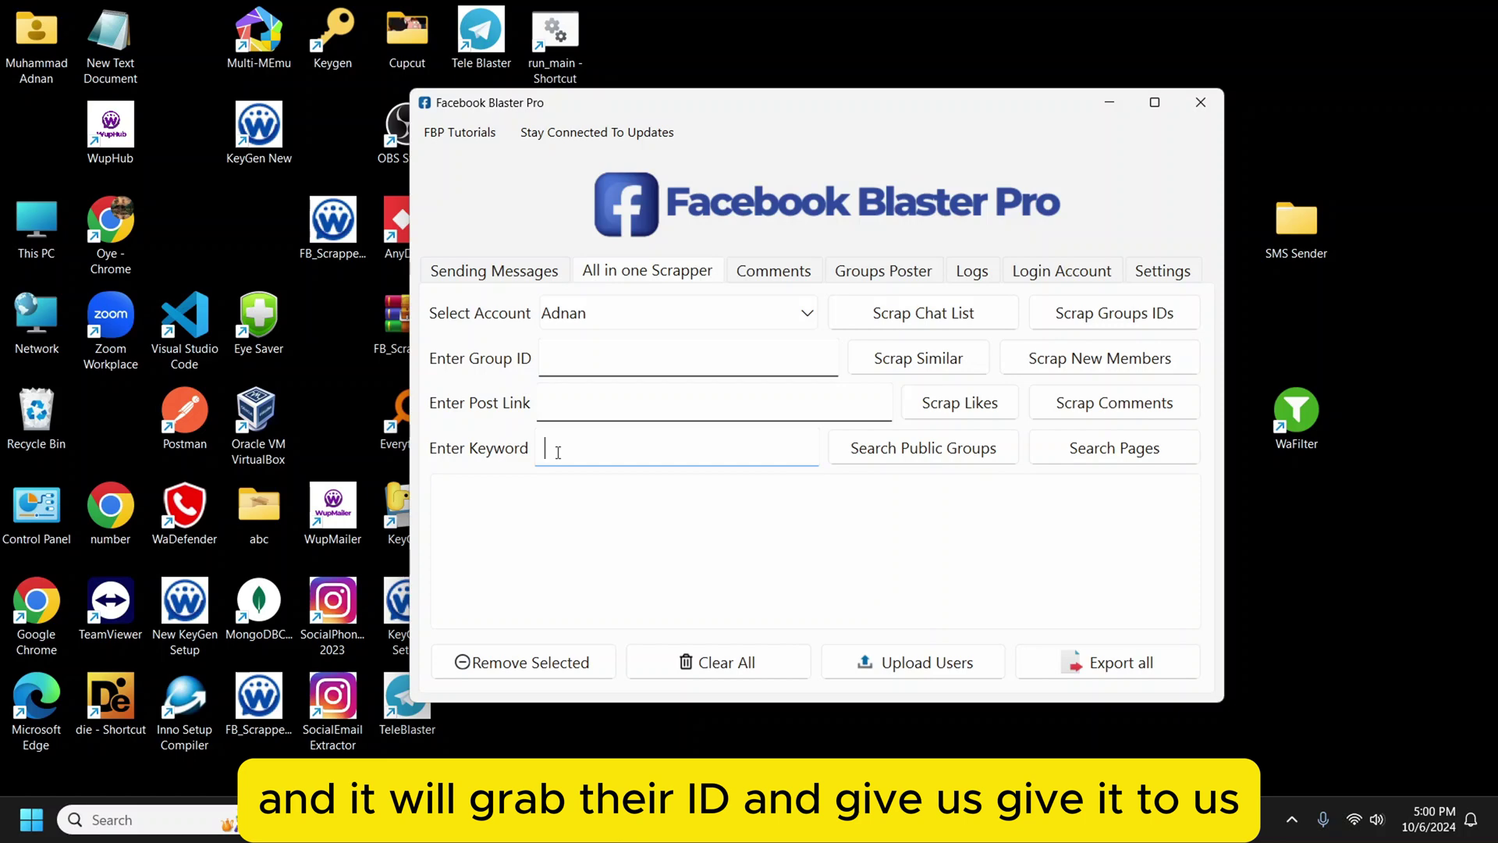
click(882, 271)
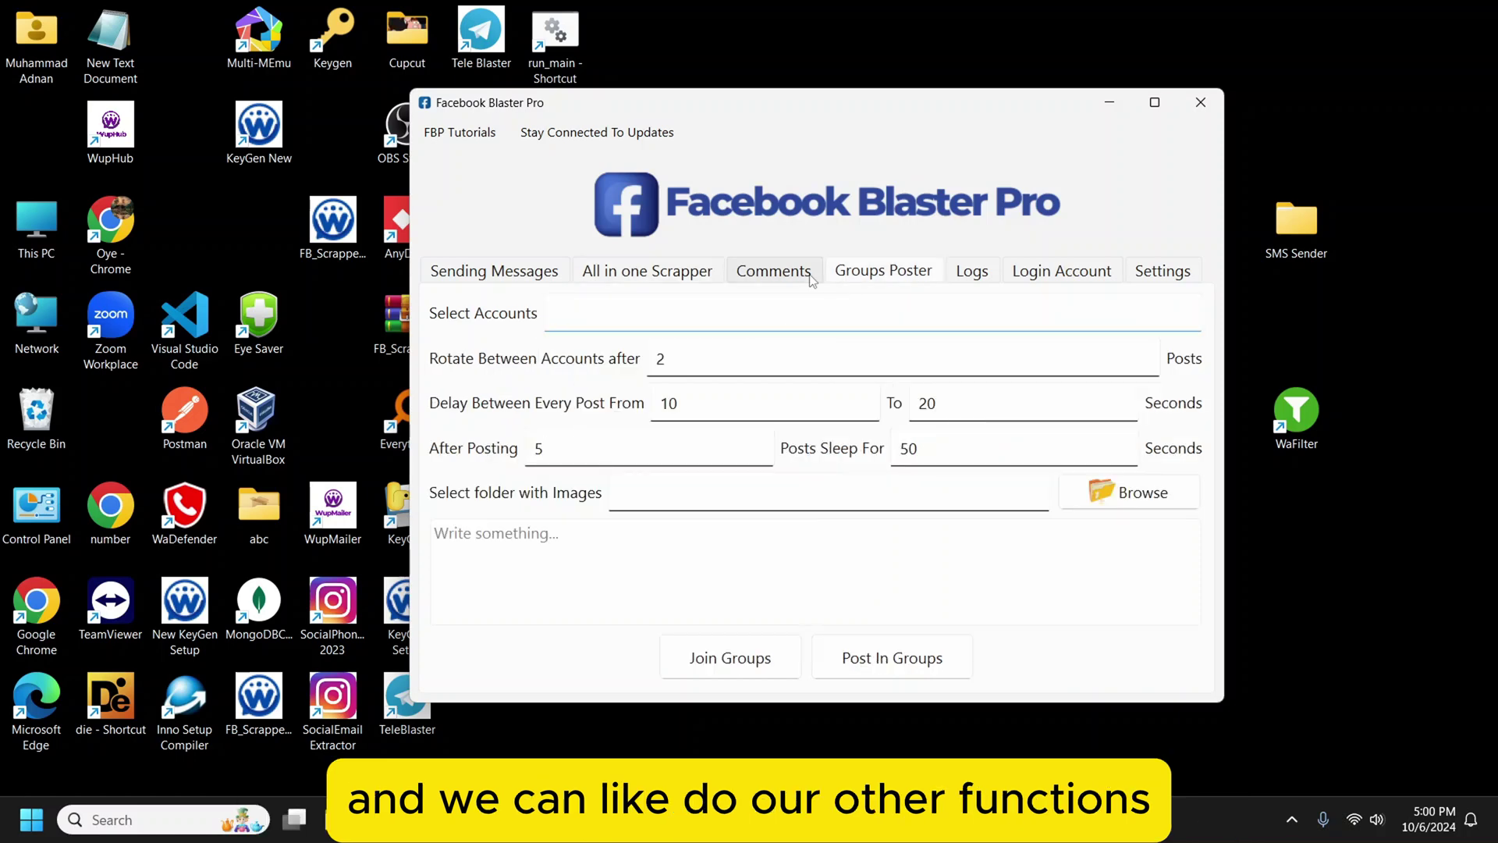
click(761, 277)
click(647, 271)
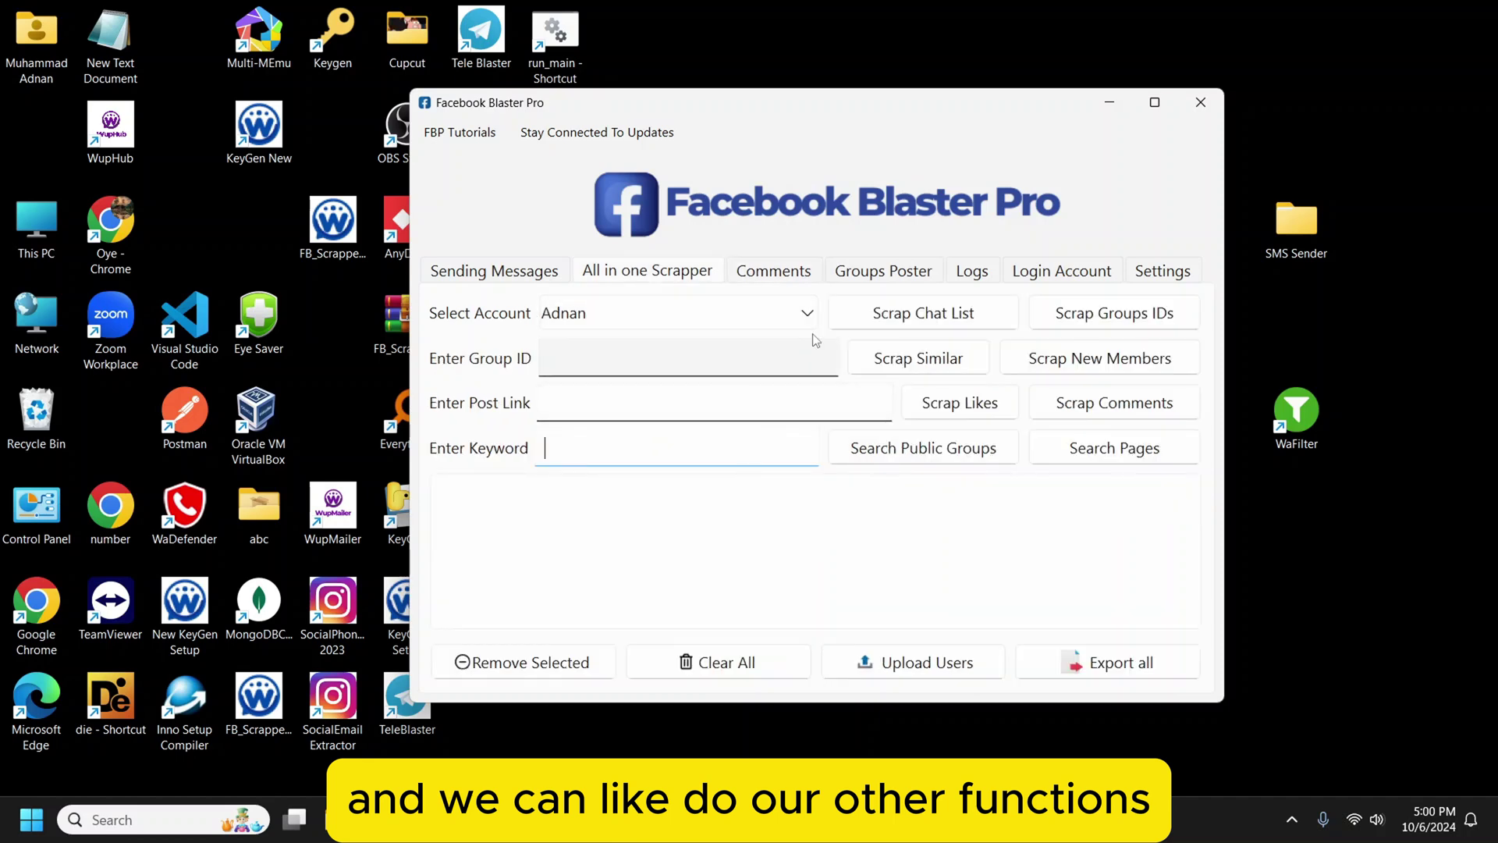
click(892, 271)
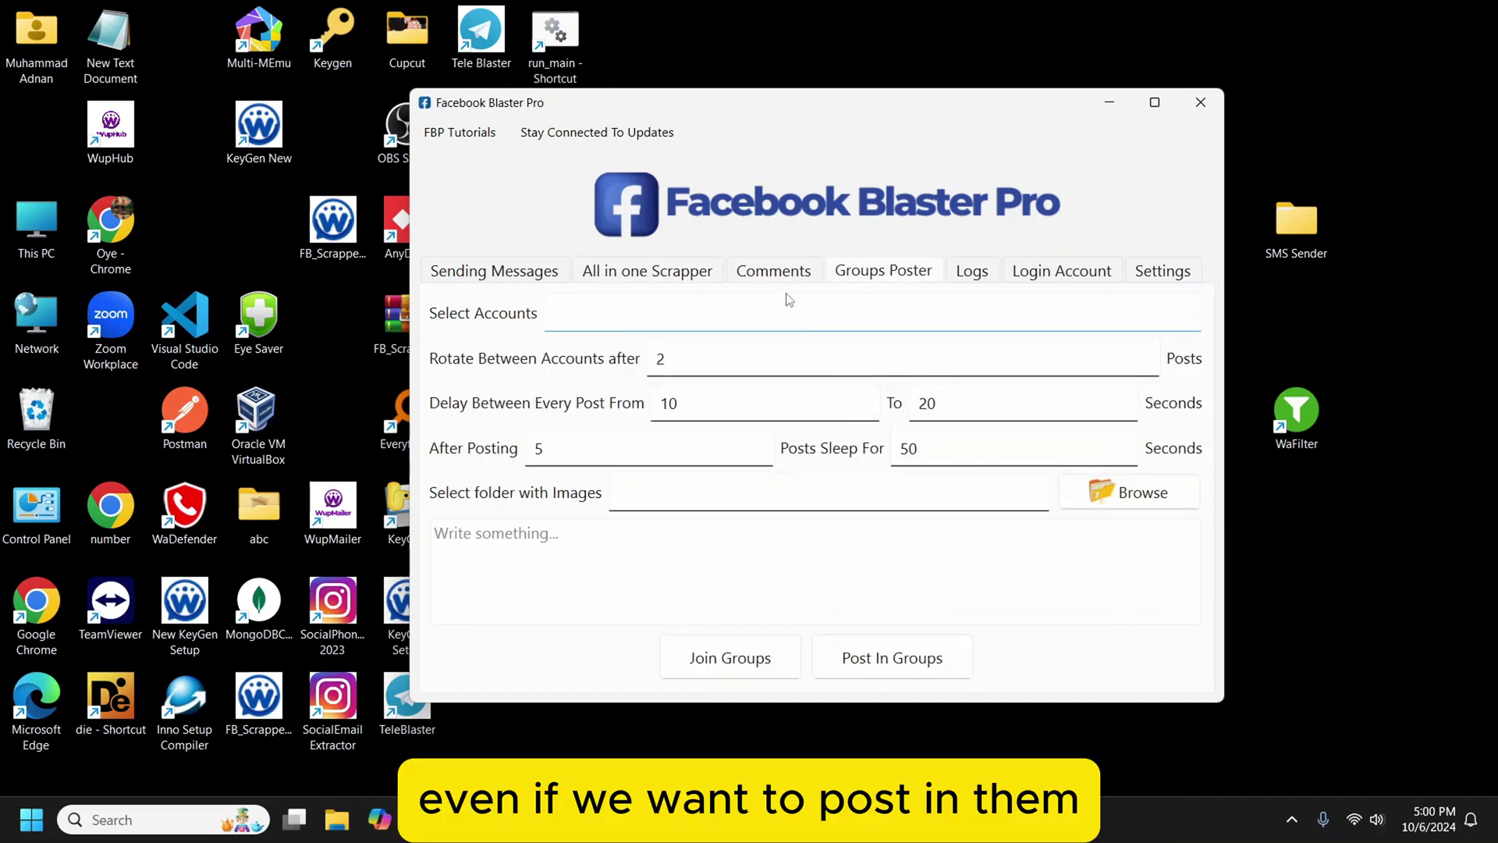
click(774, 271)
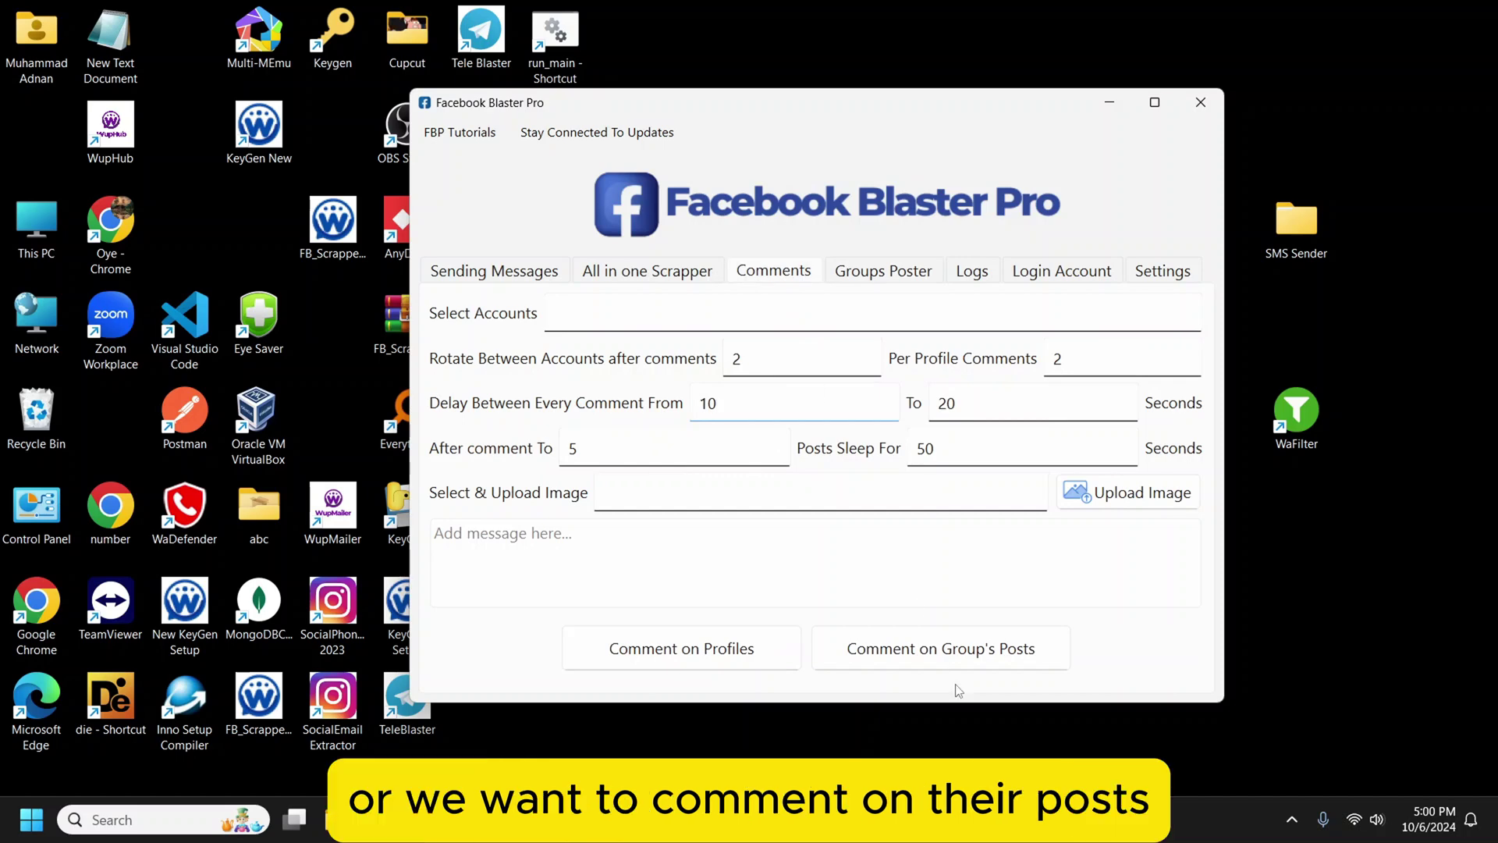
click(648, 273)
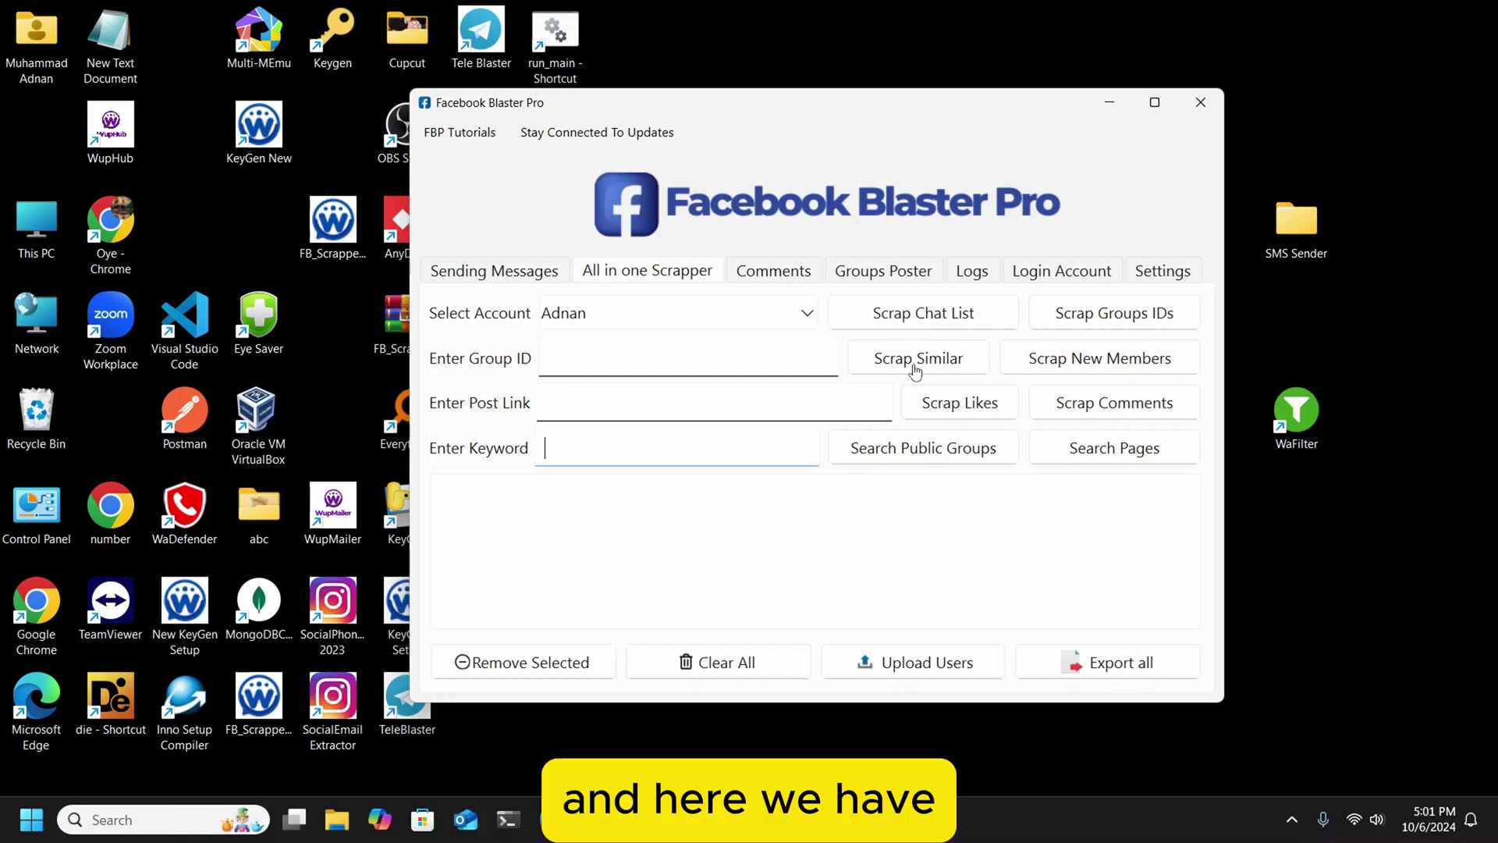
Step: Examine the scraper's group ID, post link and keyword inputs and the message sending and comment pages
click(665, 358)
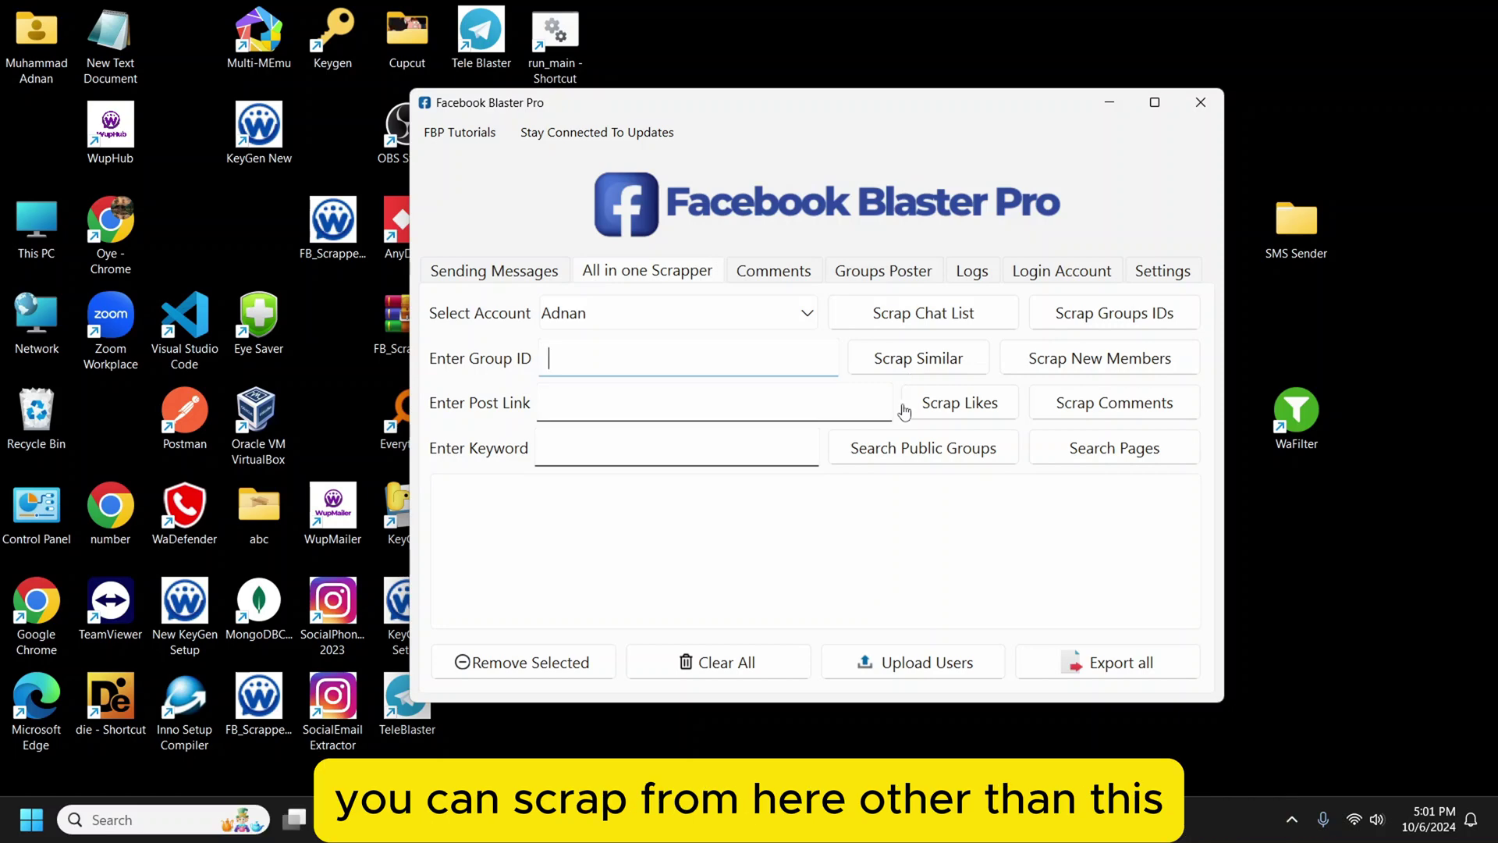
click(622, 415)
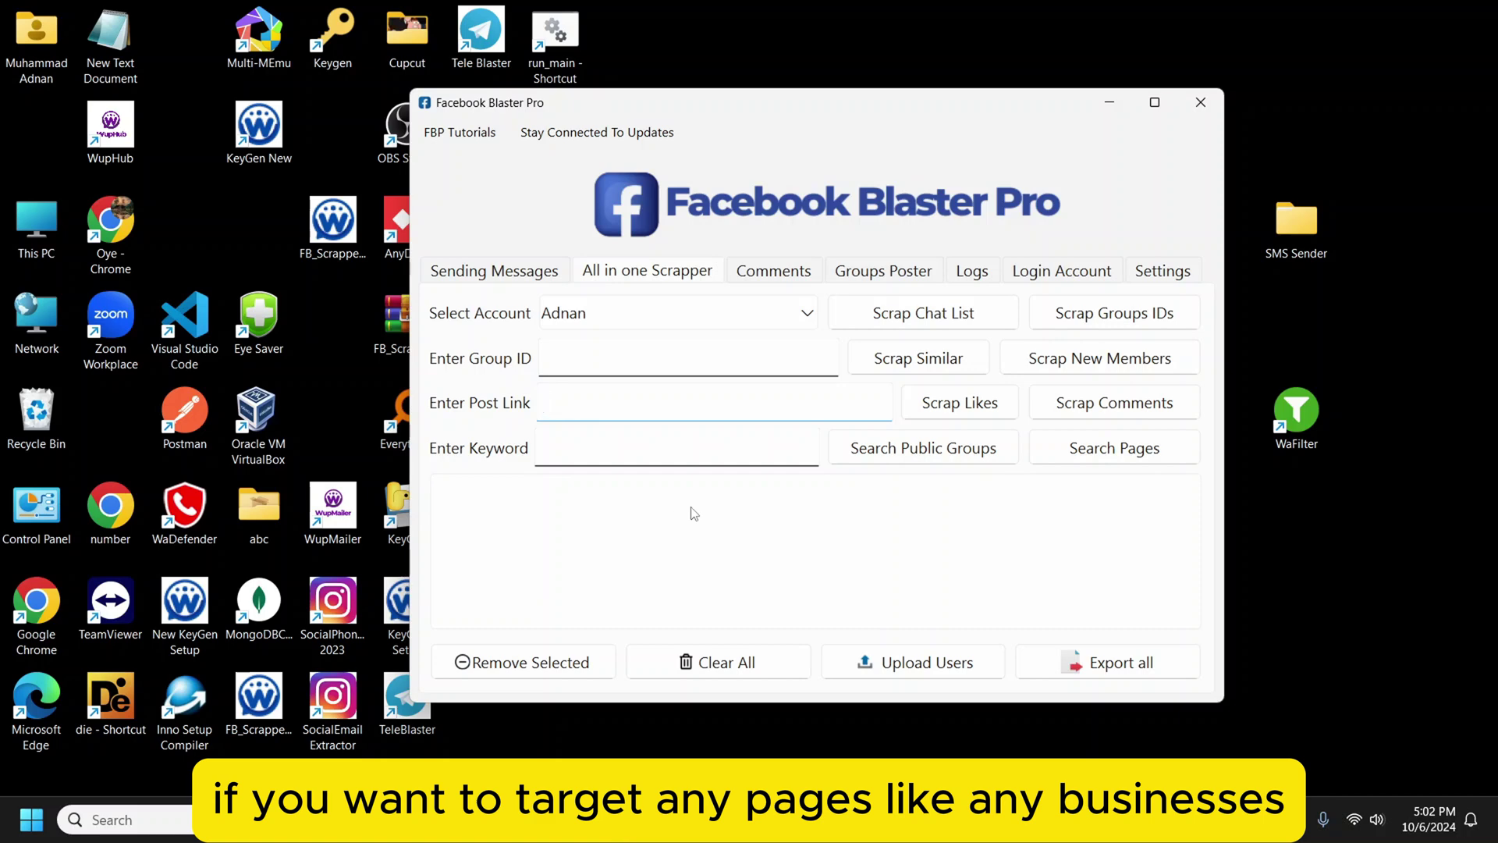
click(642, 460)
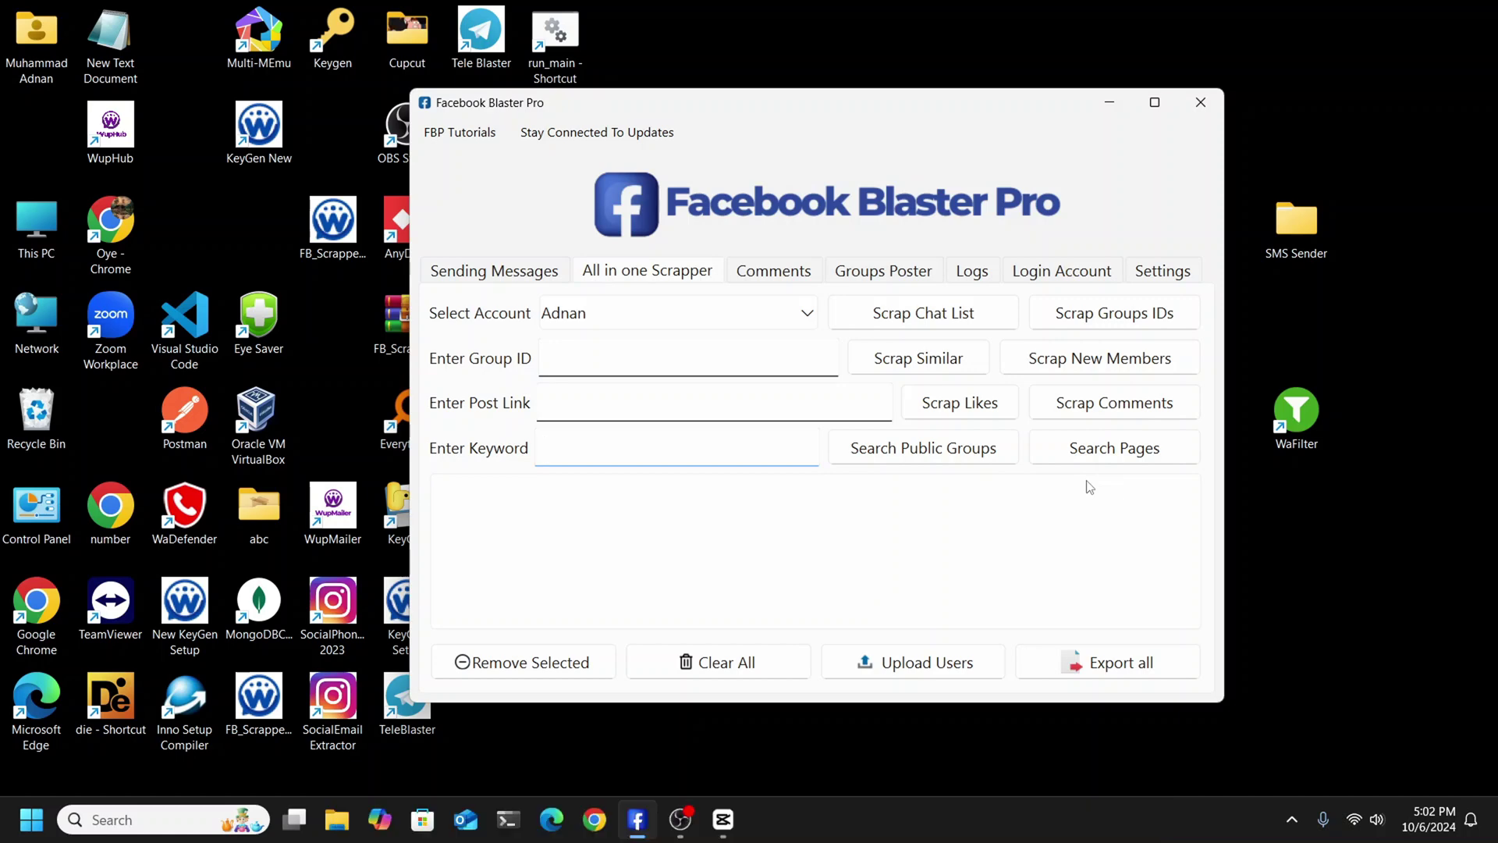
click(489, 268)
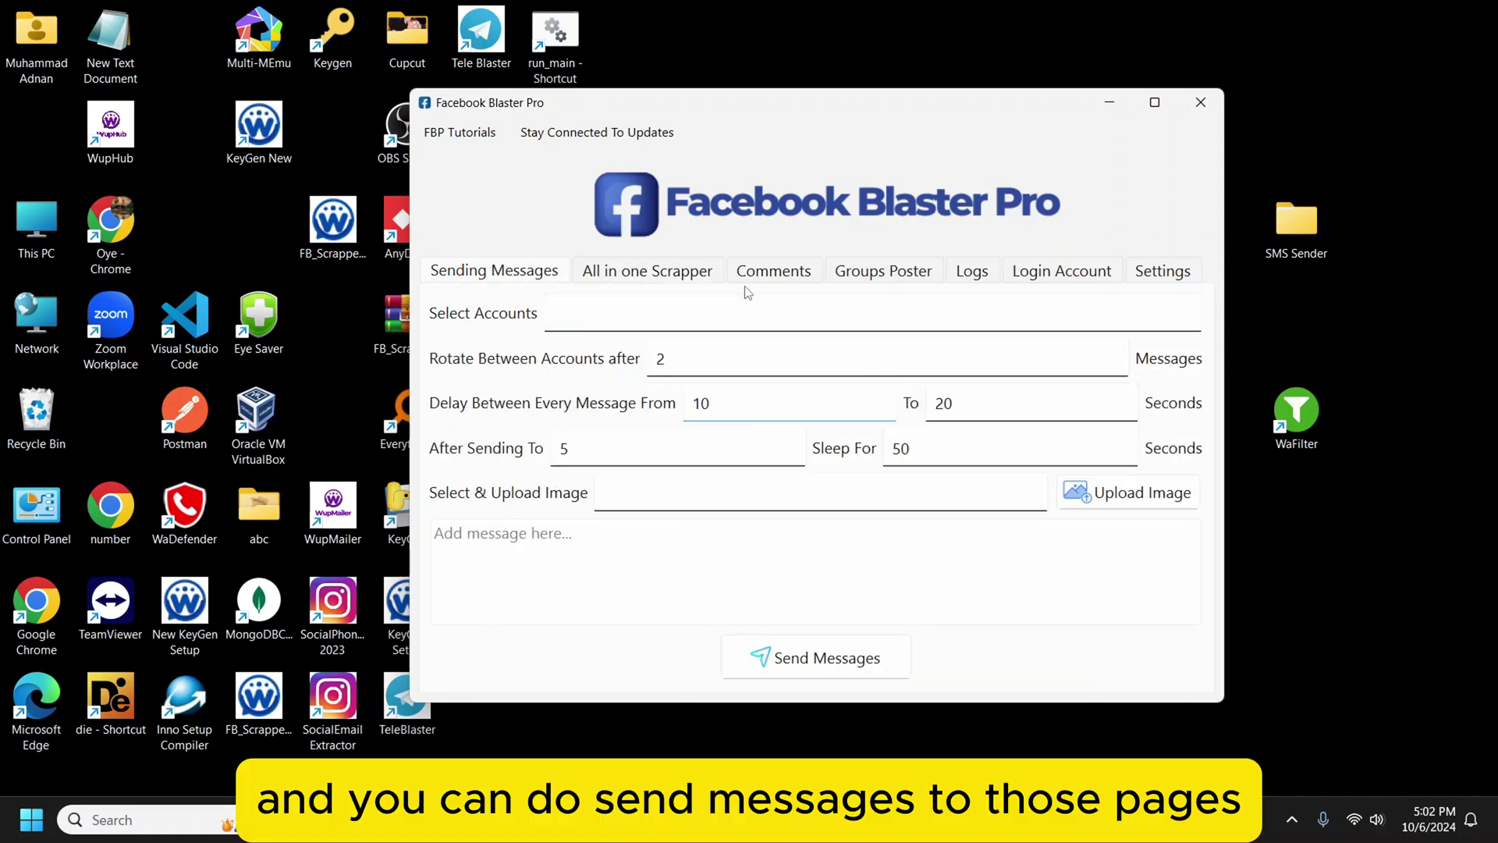
click(772, 270)
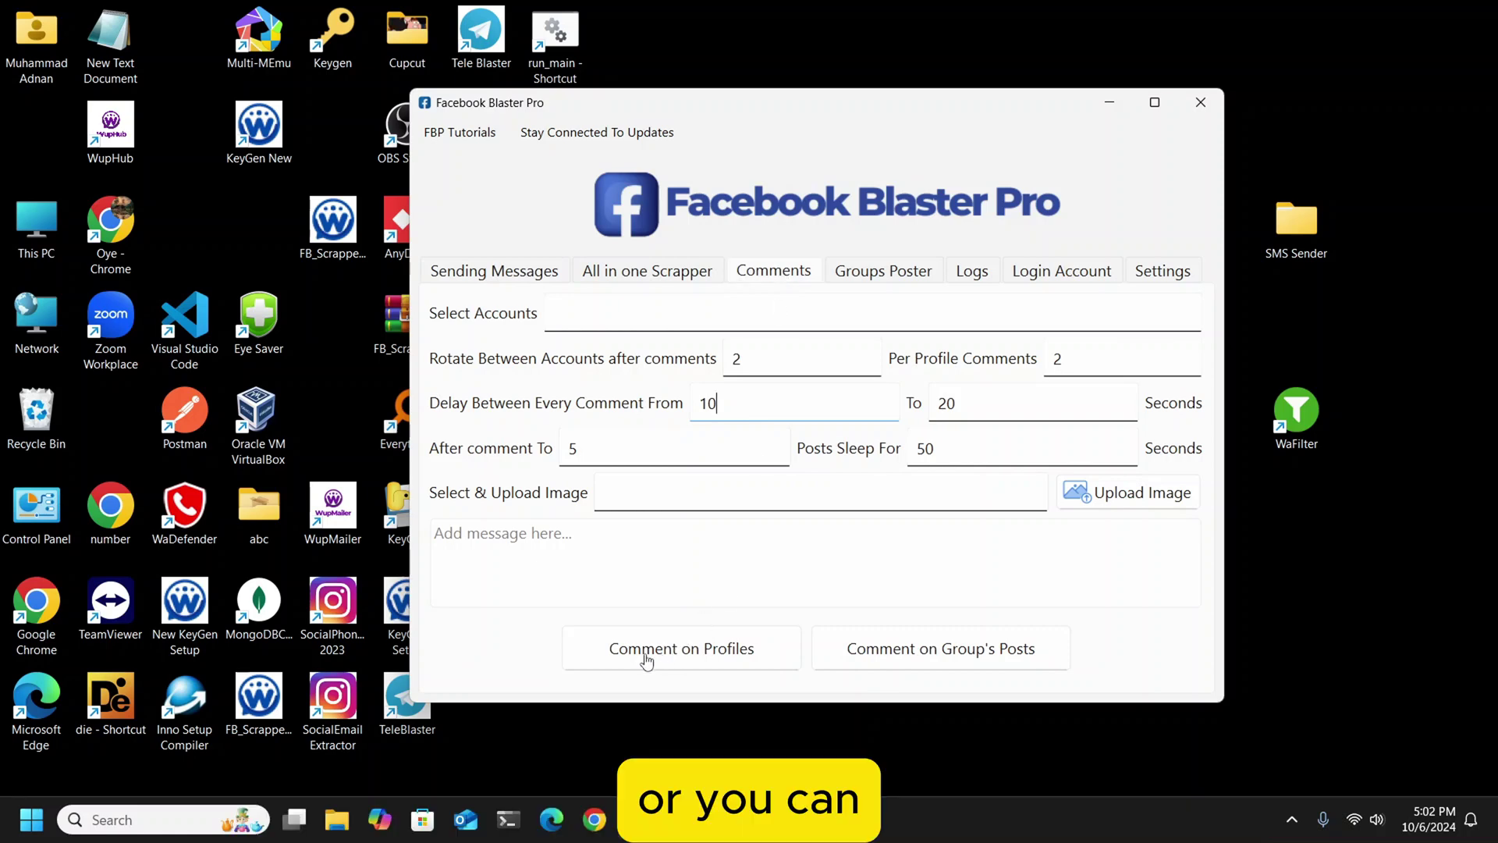
click(628, 275)
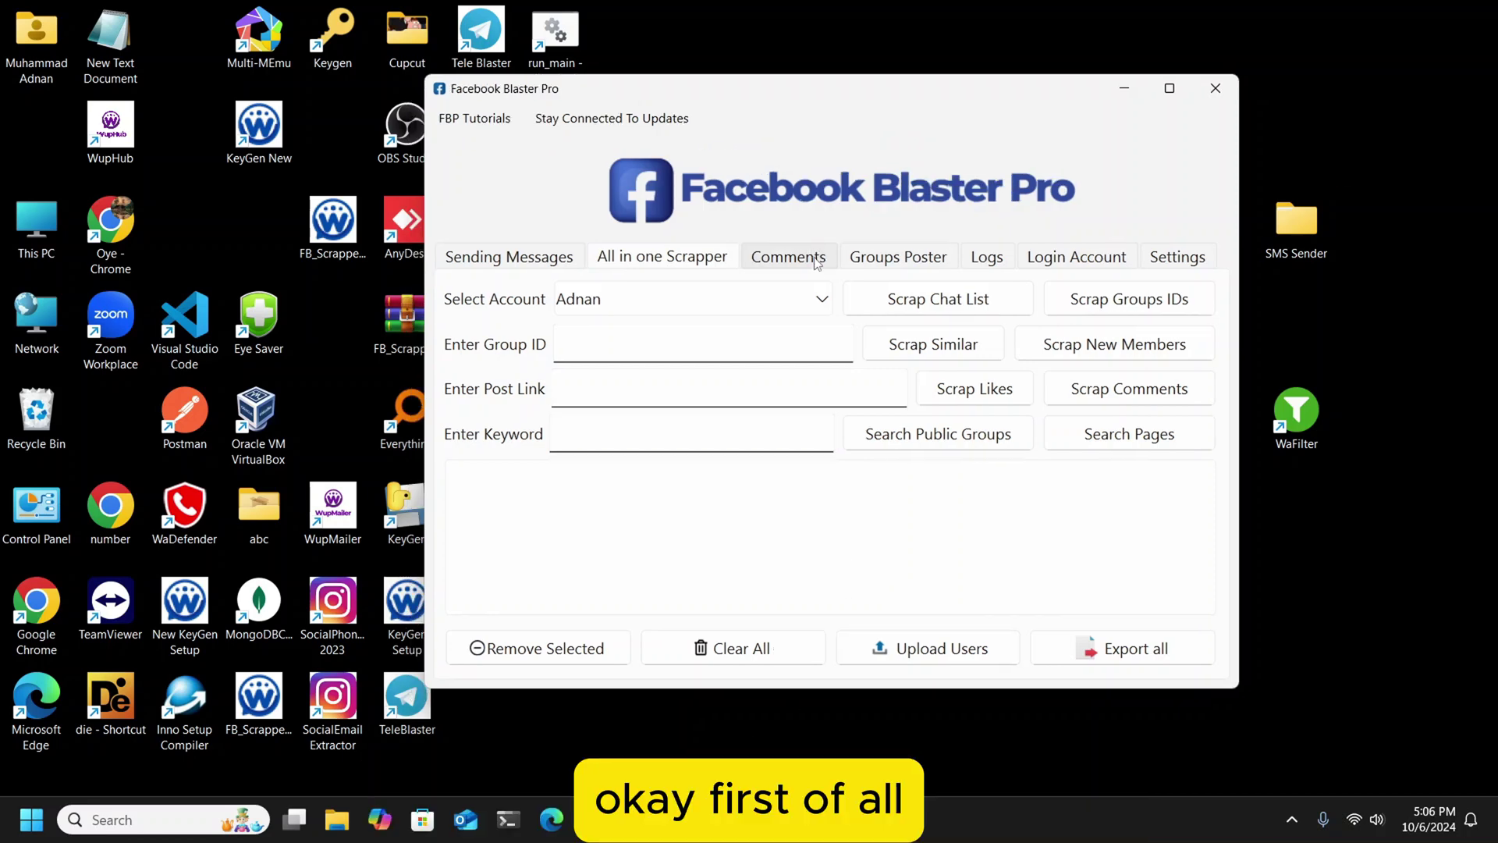
Step: Choose the first account in the list and start scraping its Messenger chat list
click(817, 303)
click(702, 328)
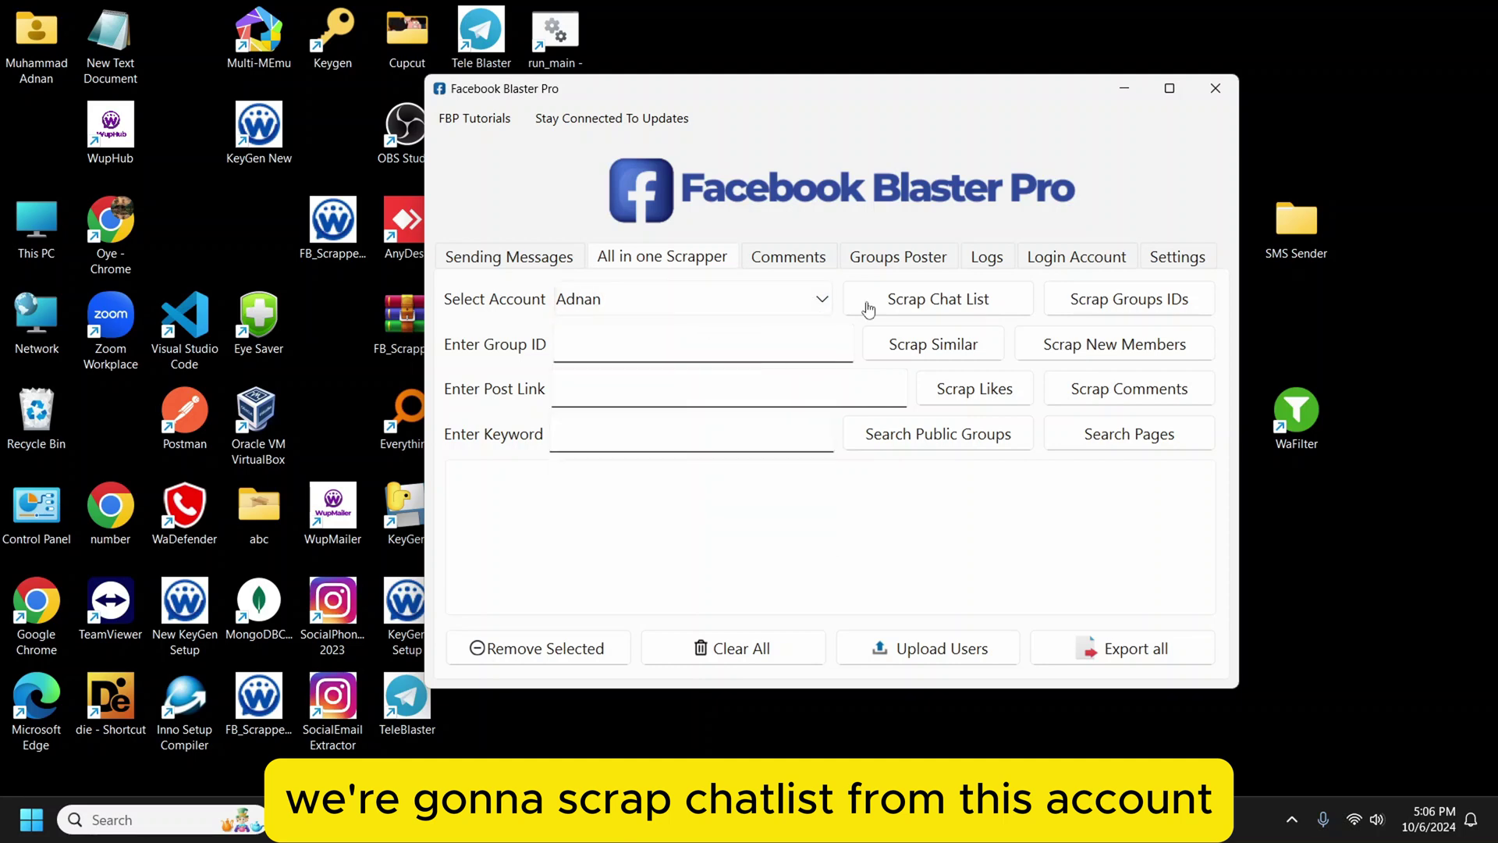
click(950, 304)
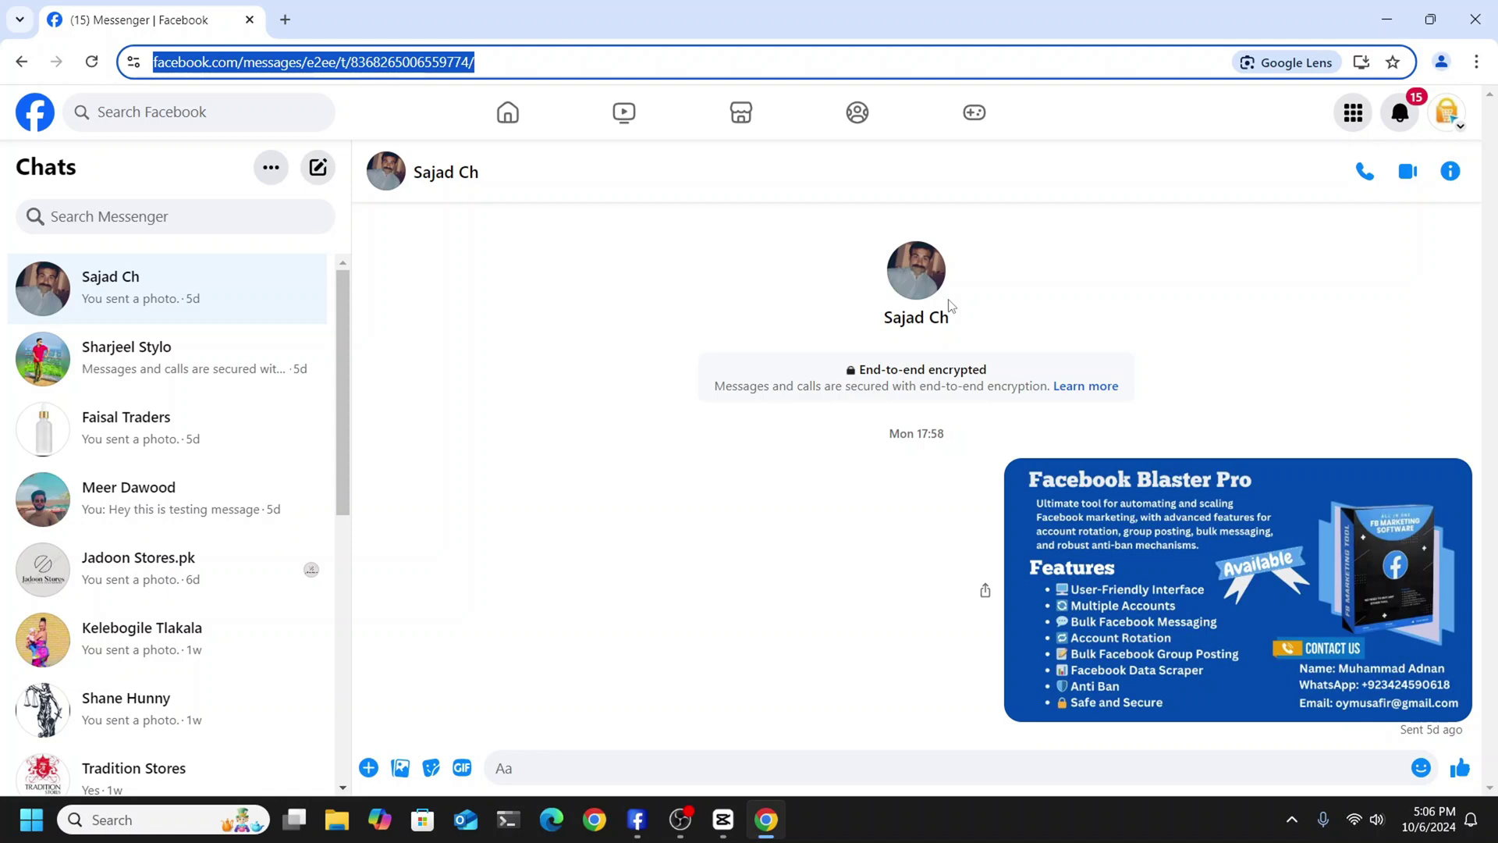
Step: Switch back to Facebook Blaster Pro, stop the running chat list scrape and try to clear its progress log
click(632, 828)
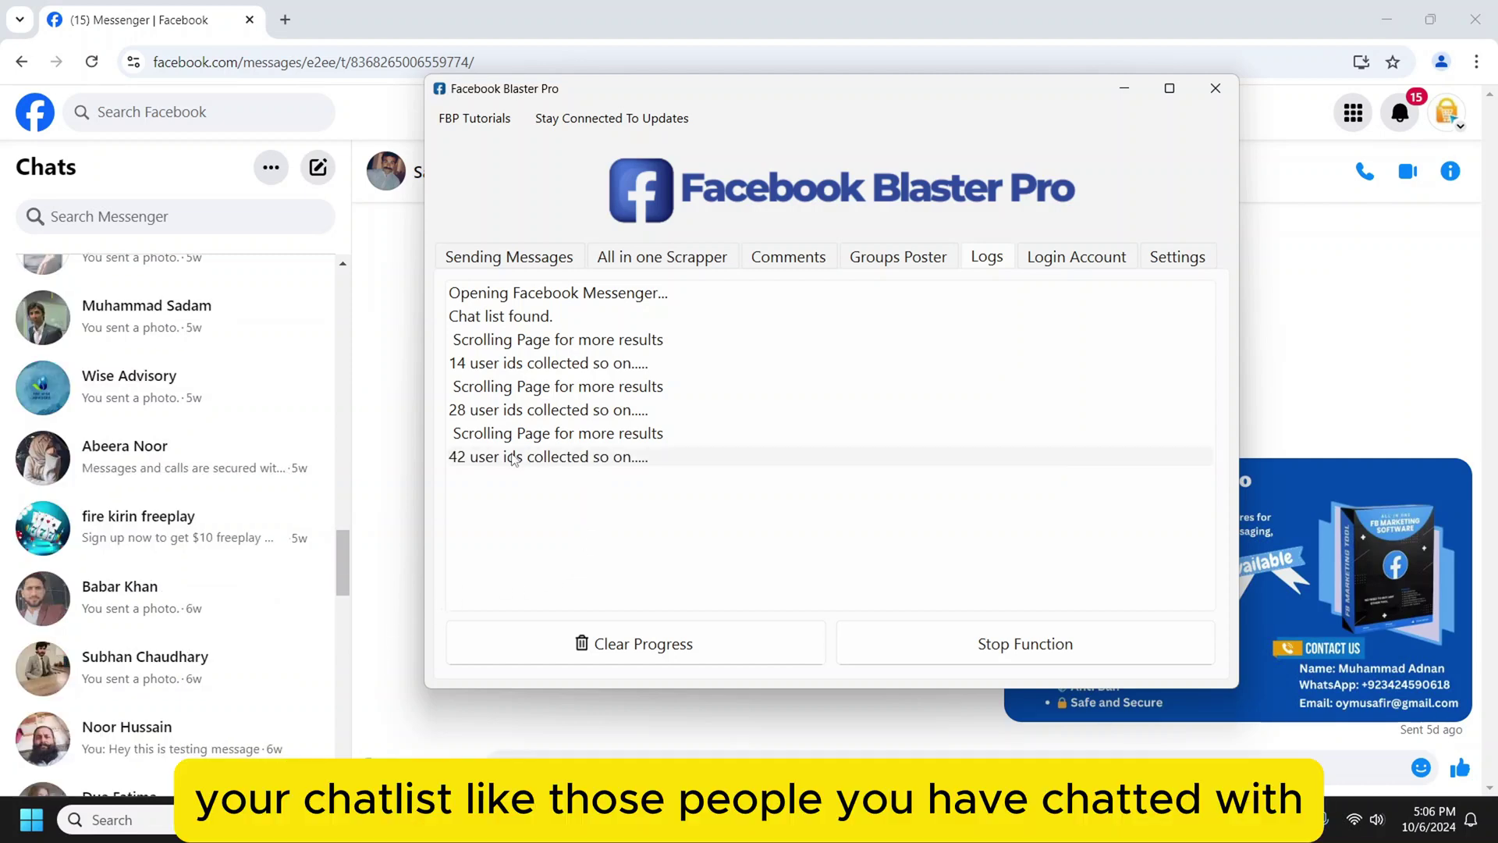
click(1012, 658)
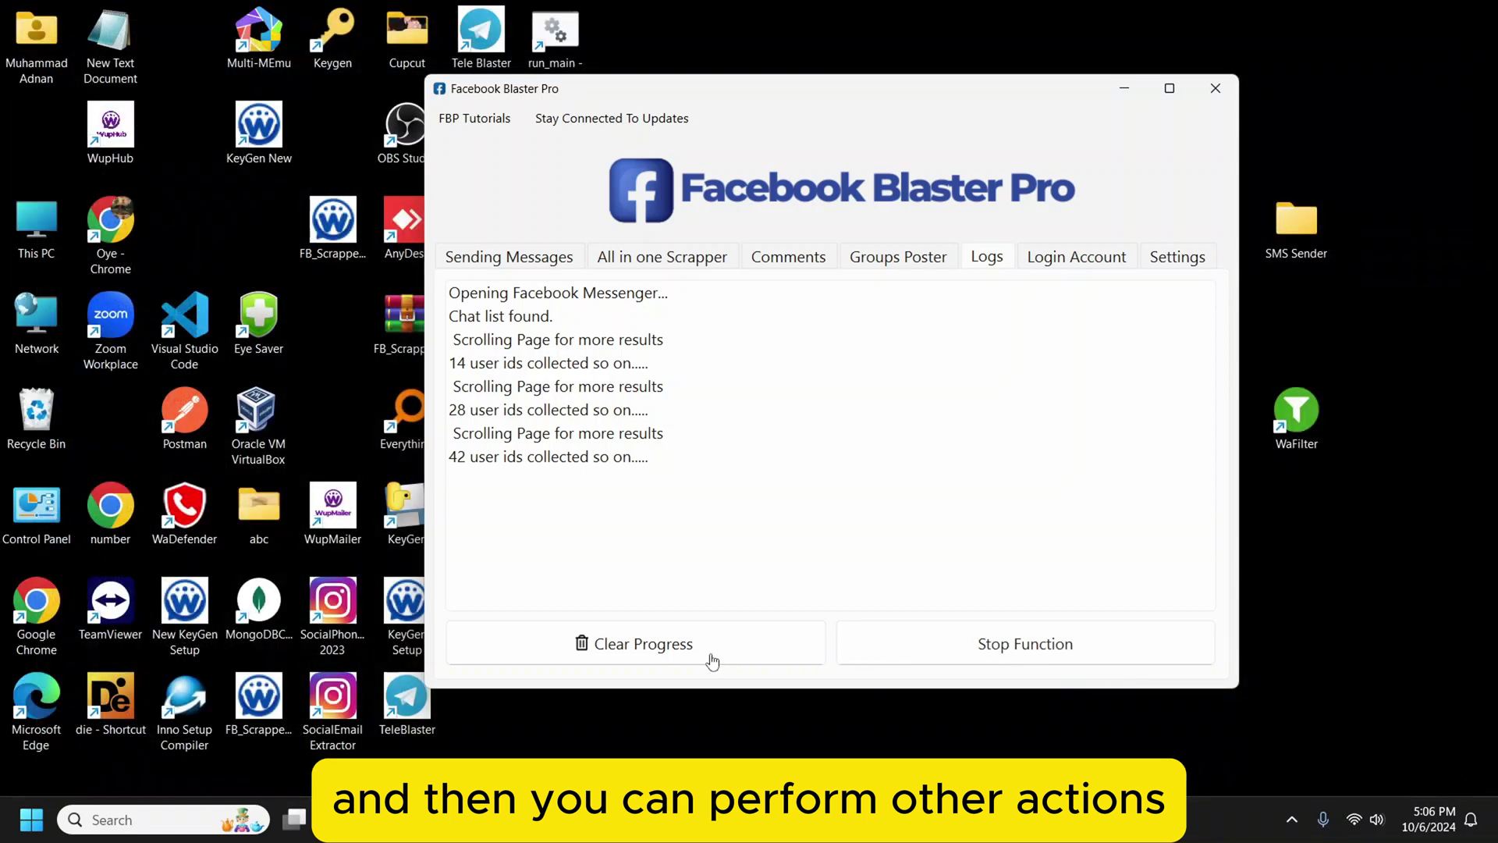
click(642, 657)
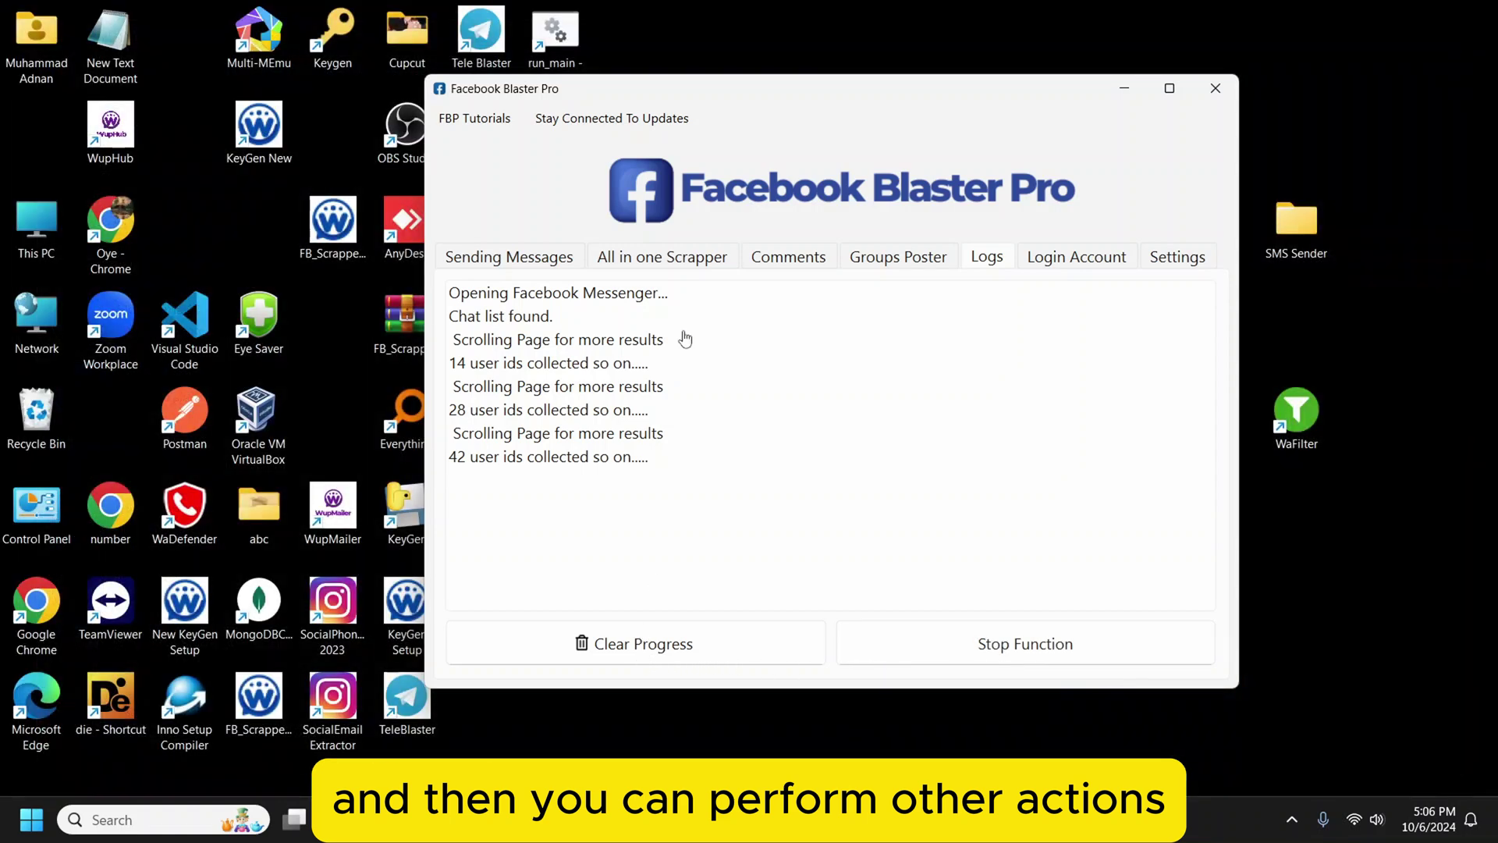
Step: Remove the second and third users from the scraped chat list, and clear all remaining entries
click(702, 256)
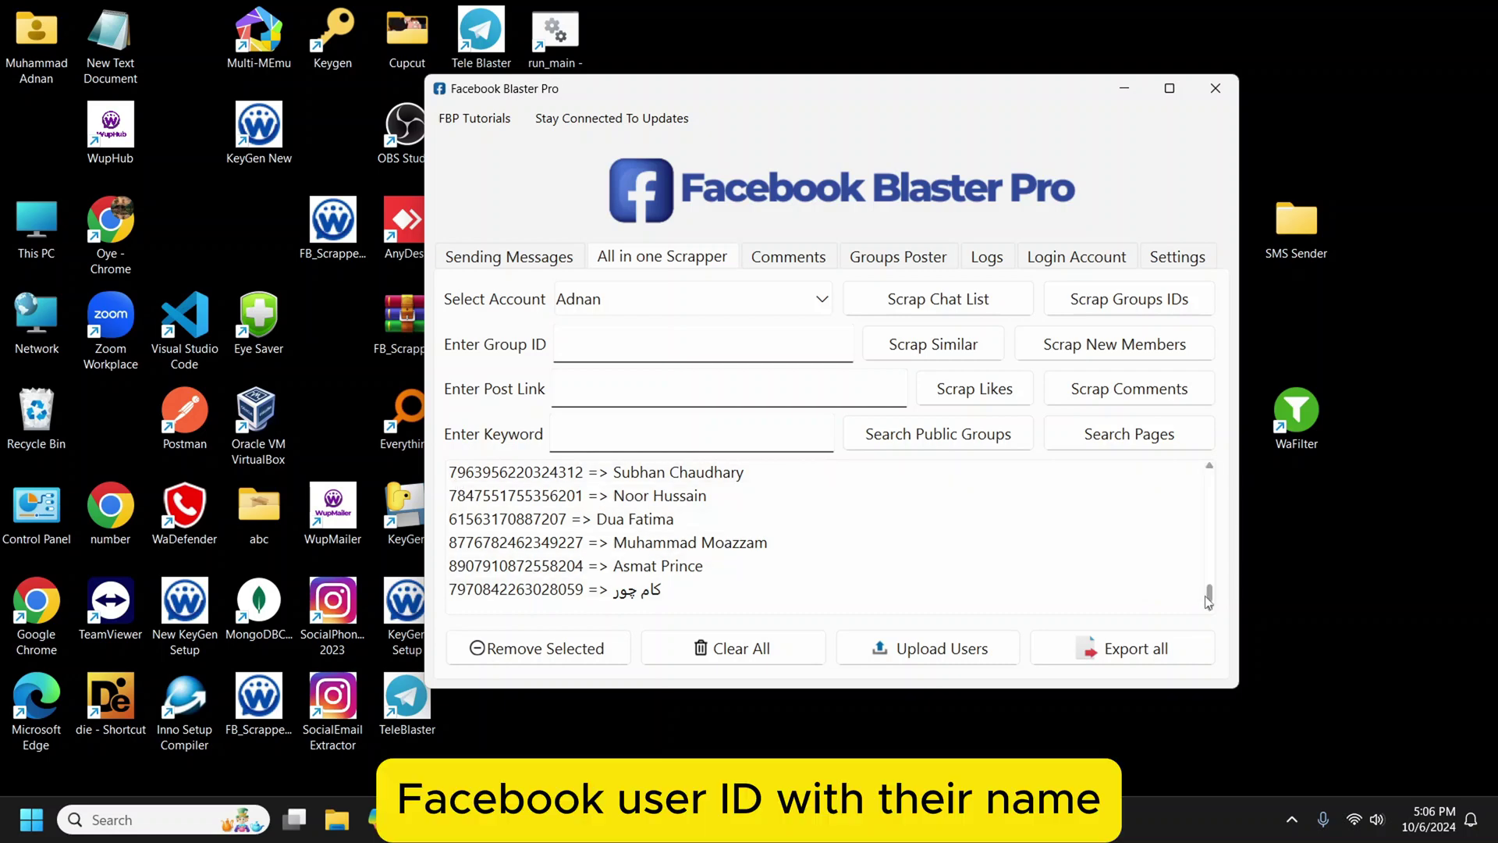
scroll(1209, 600, up, 10)
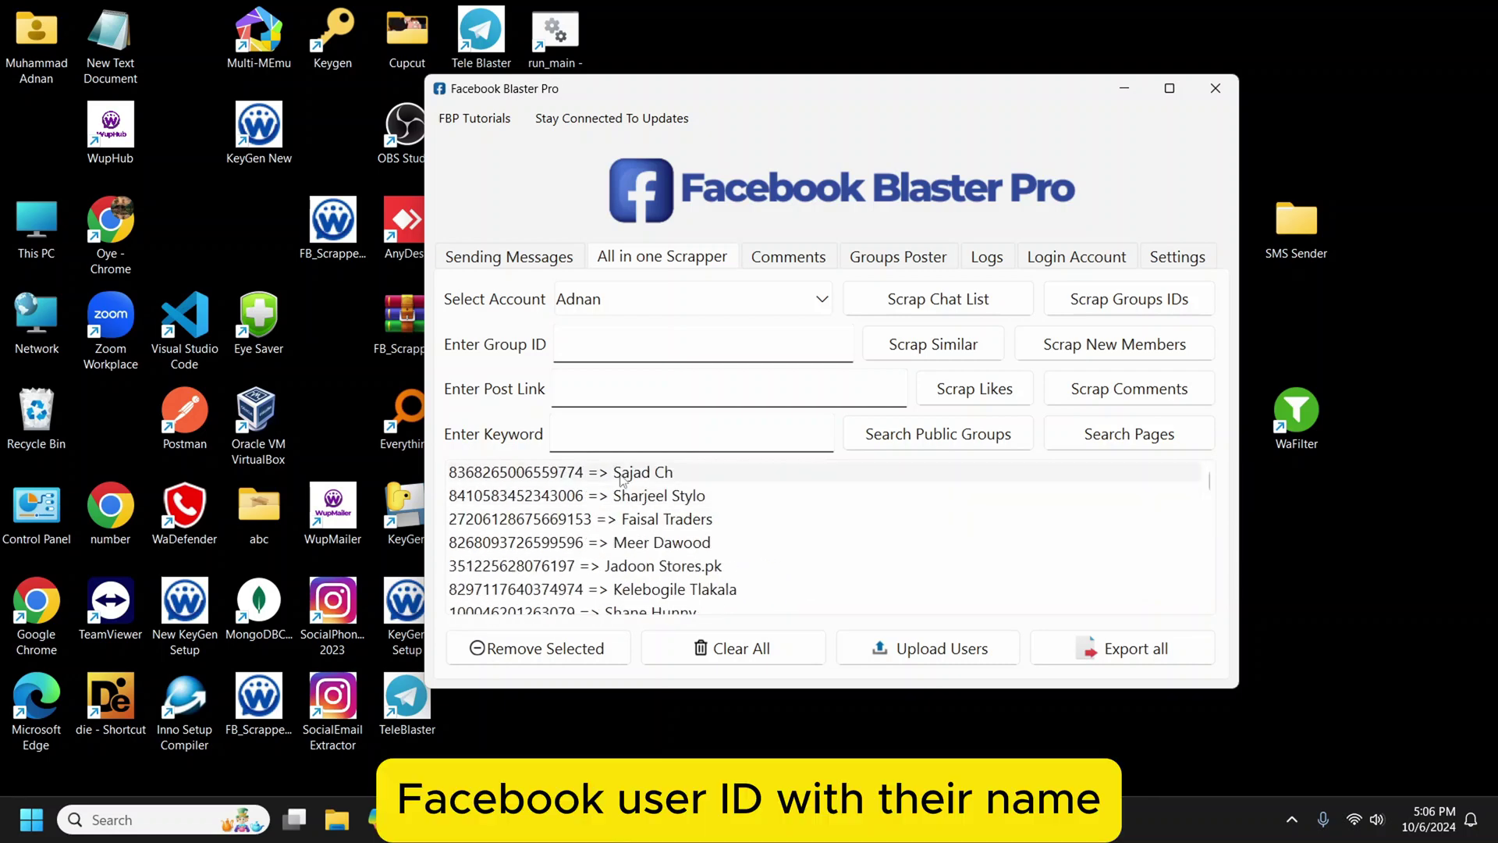
click(517, 499)
click(527, 652)
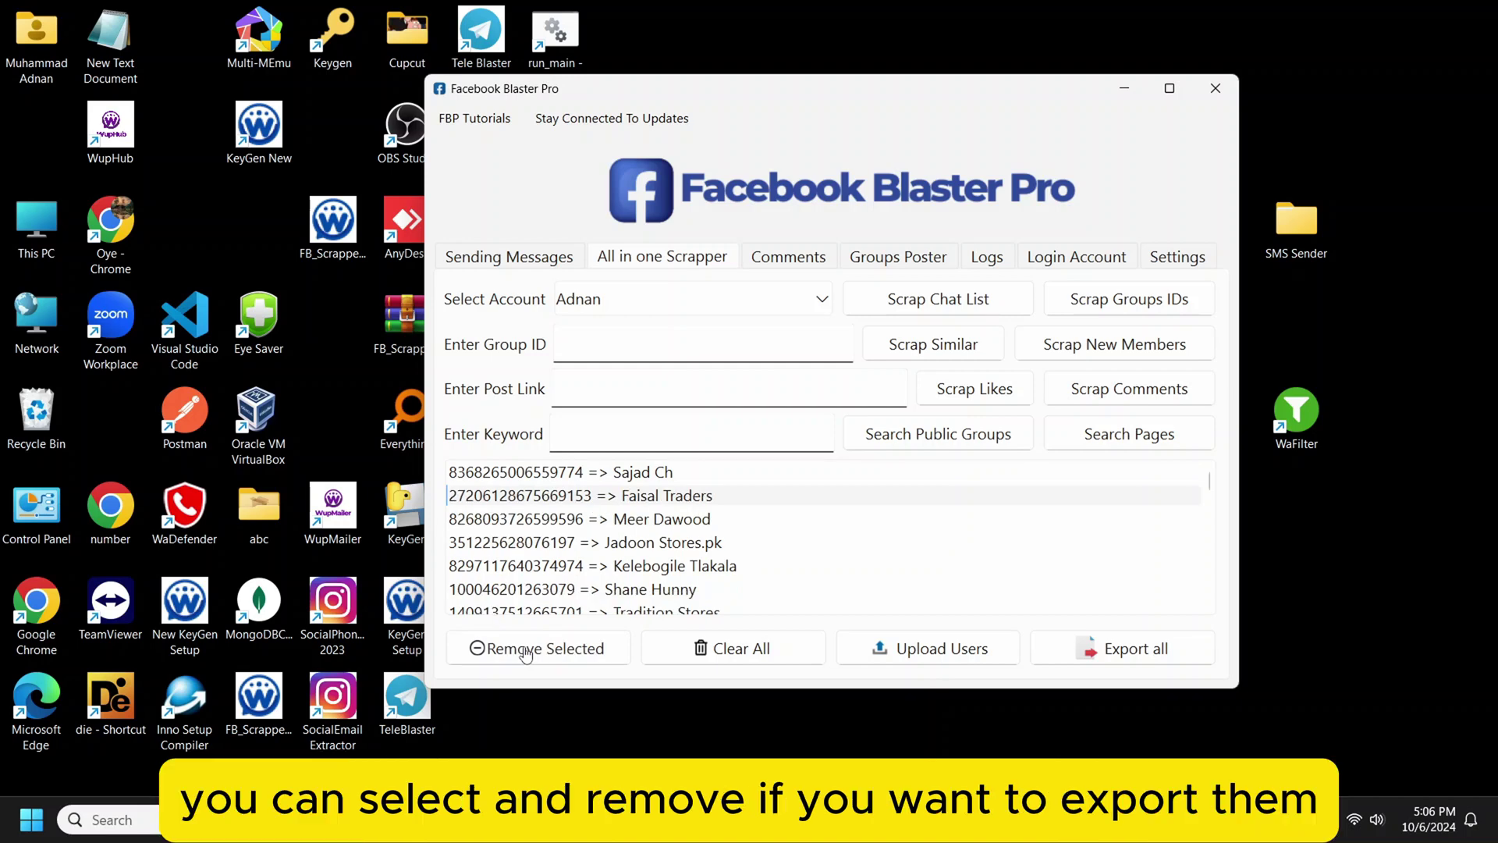
click(527, 653)
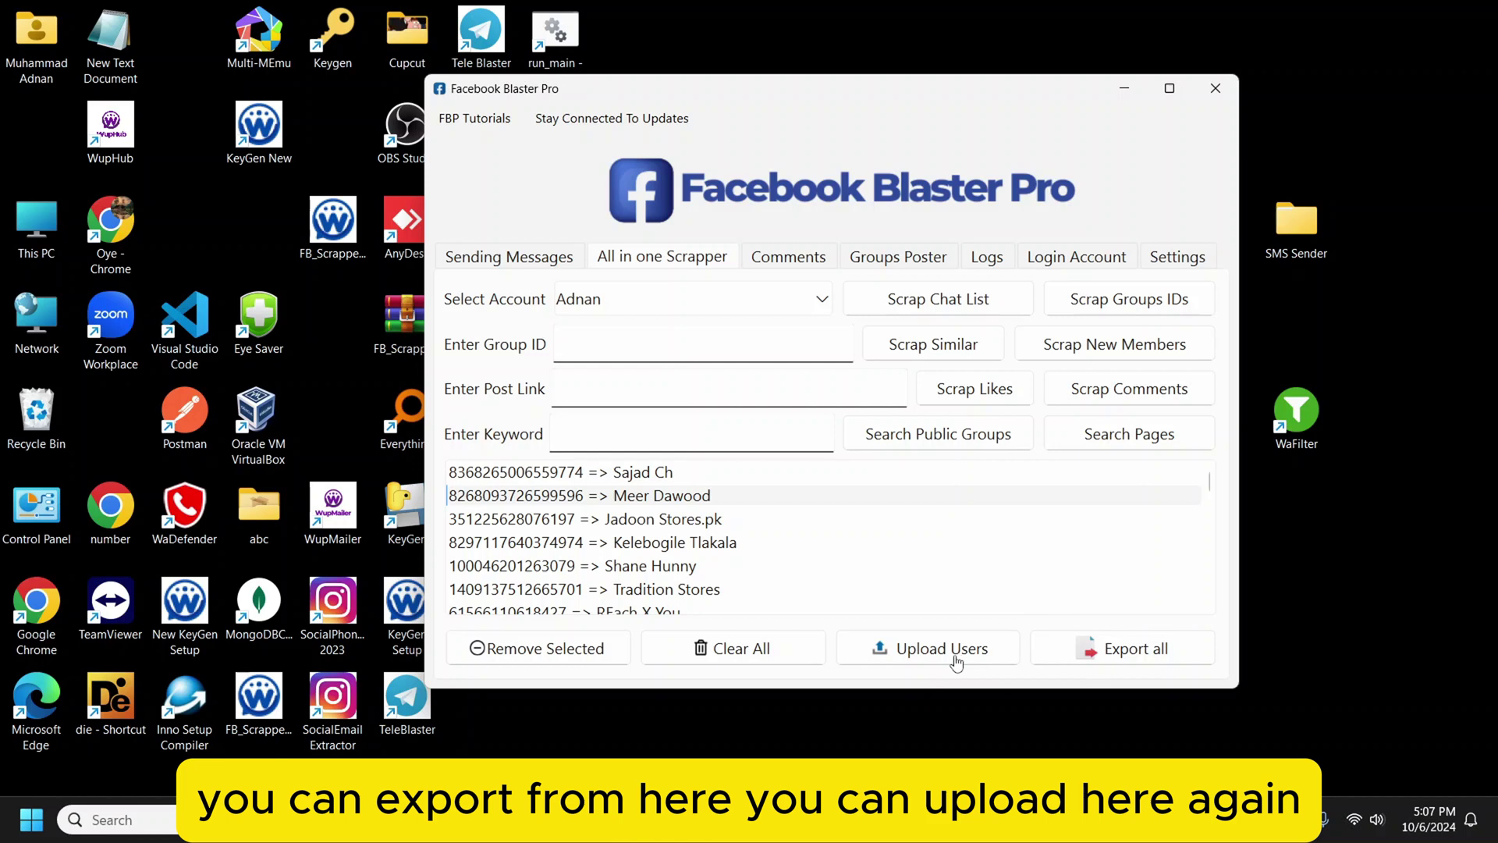
click(703, 654)
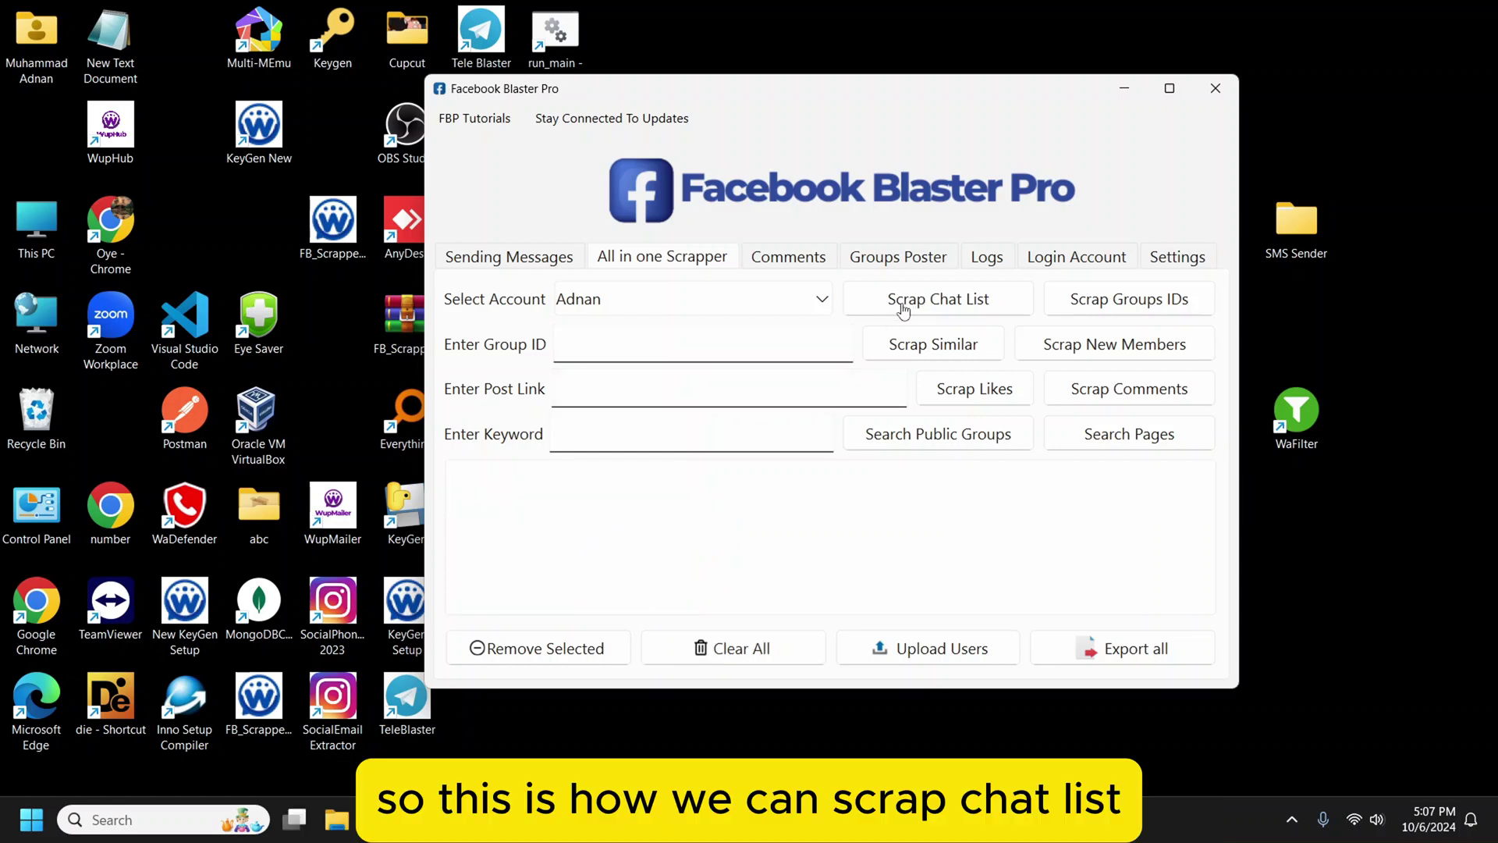
Step: Switch to Chrome and copy the Animal Memeposting 2.0 group's ID from its web address for the scraper's group ID field
click(625, 352)
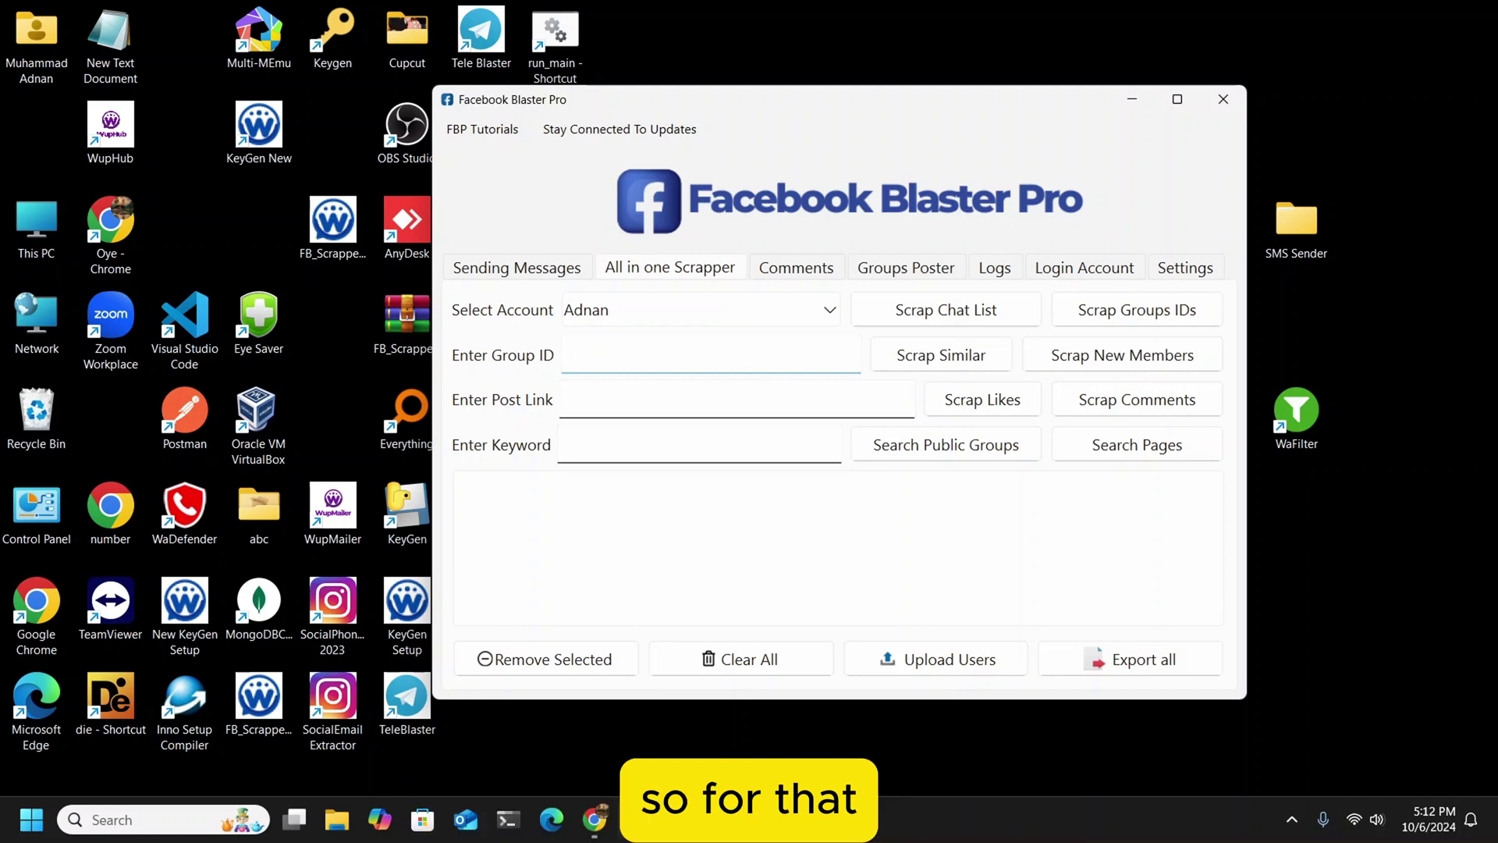
click(594, 819)
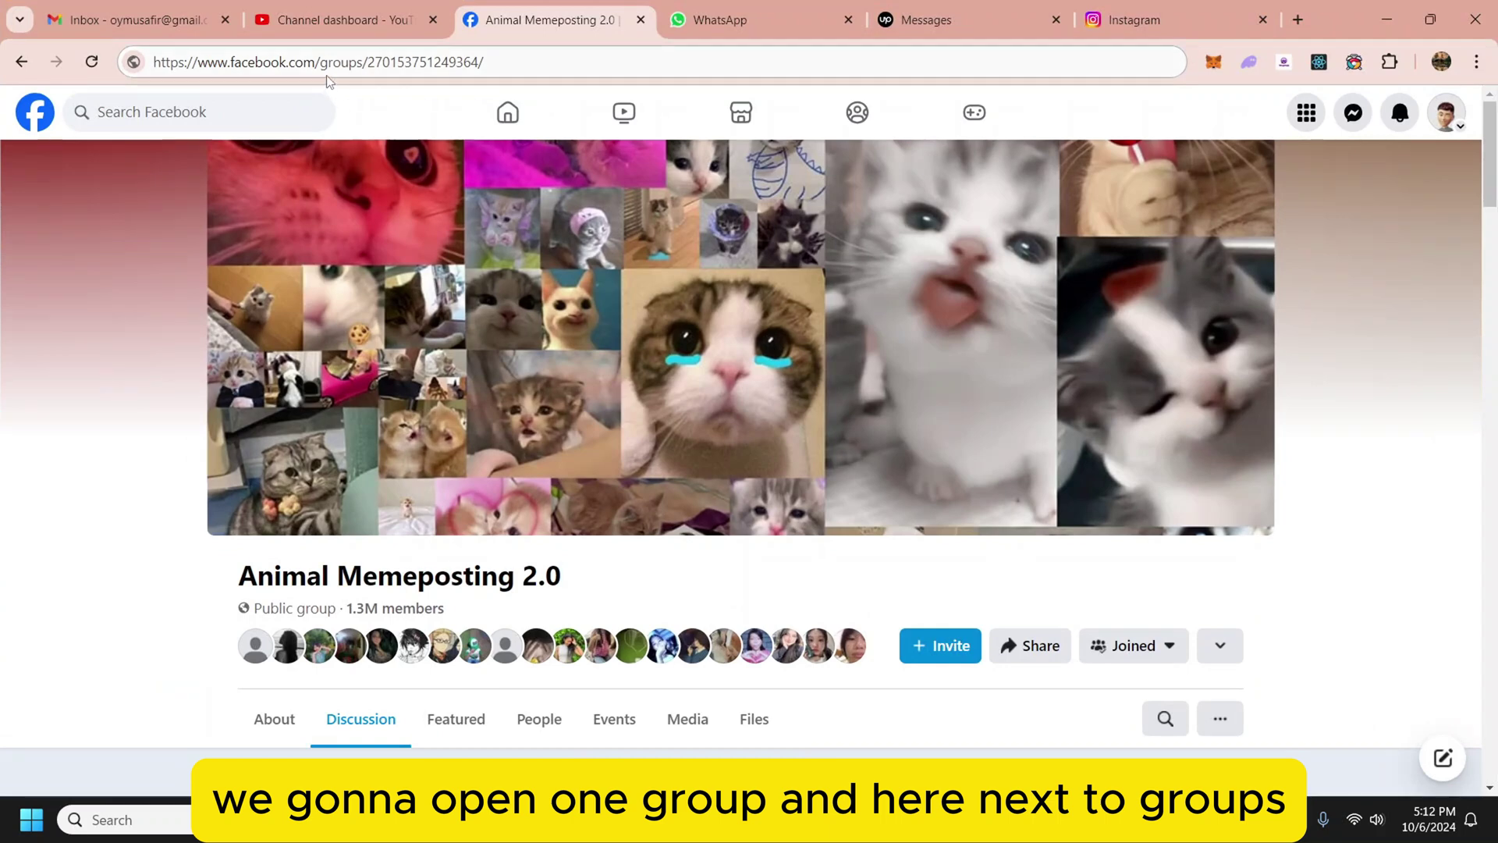
double_click(412, 64)
key(ctrl+c)
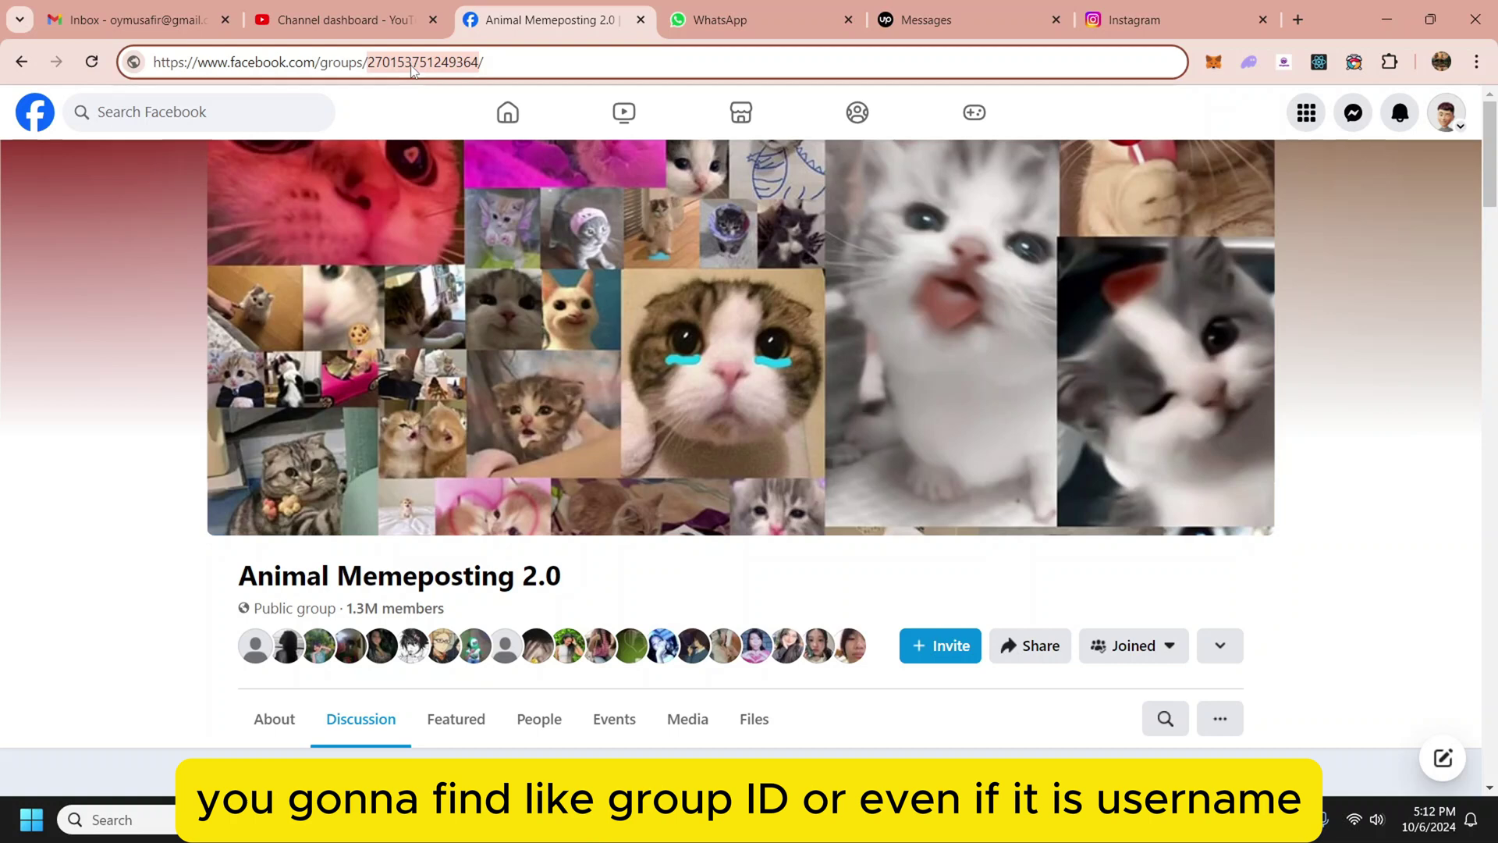
right_click(412, 67)
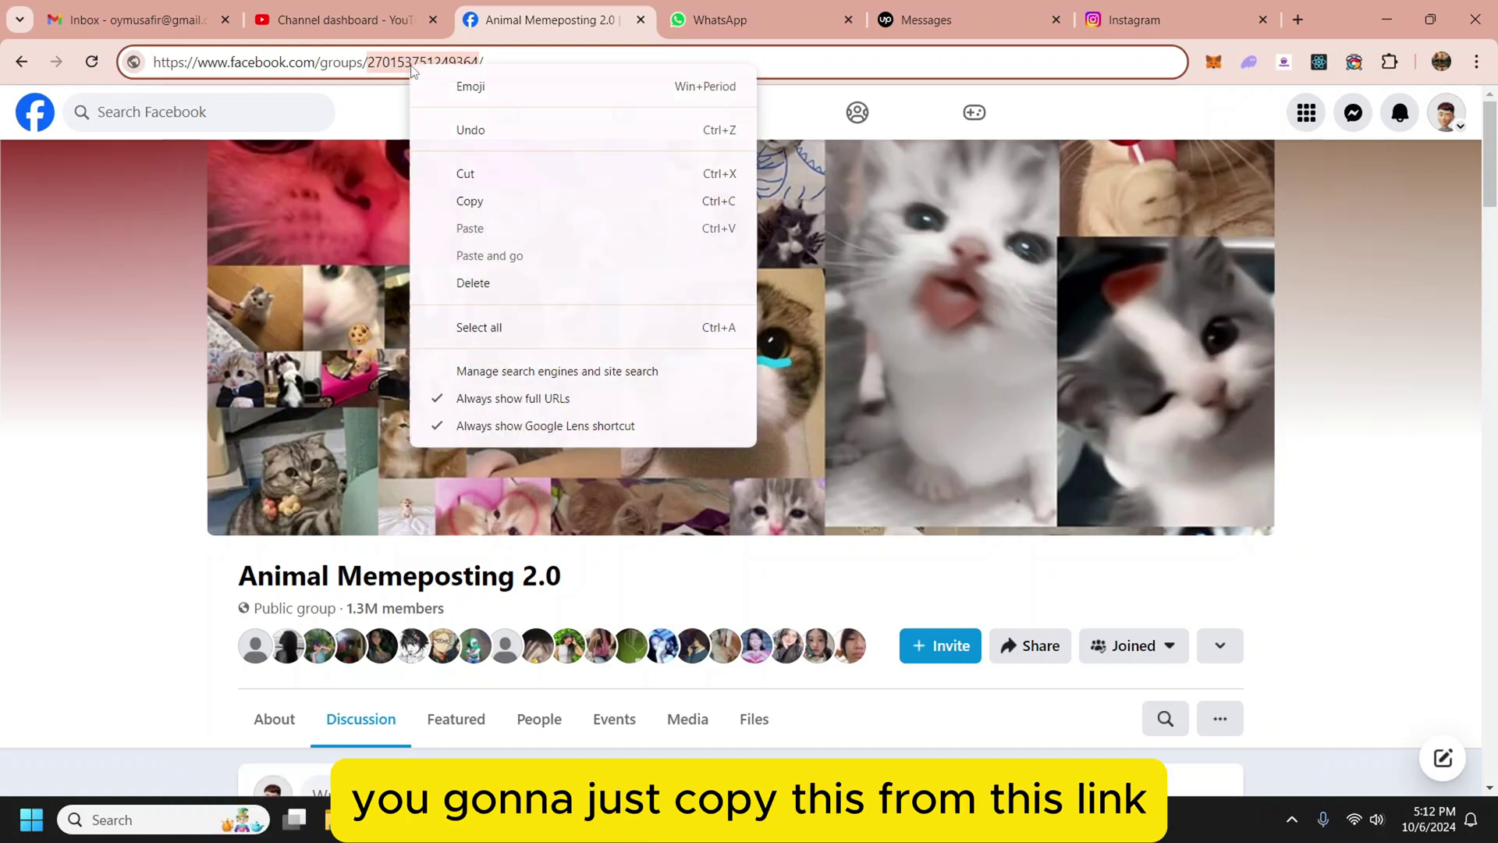
click(468, 203)
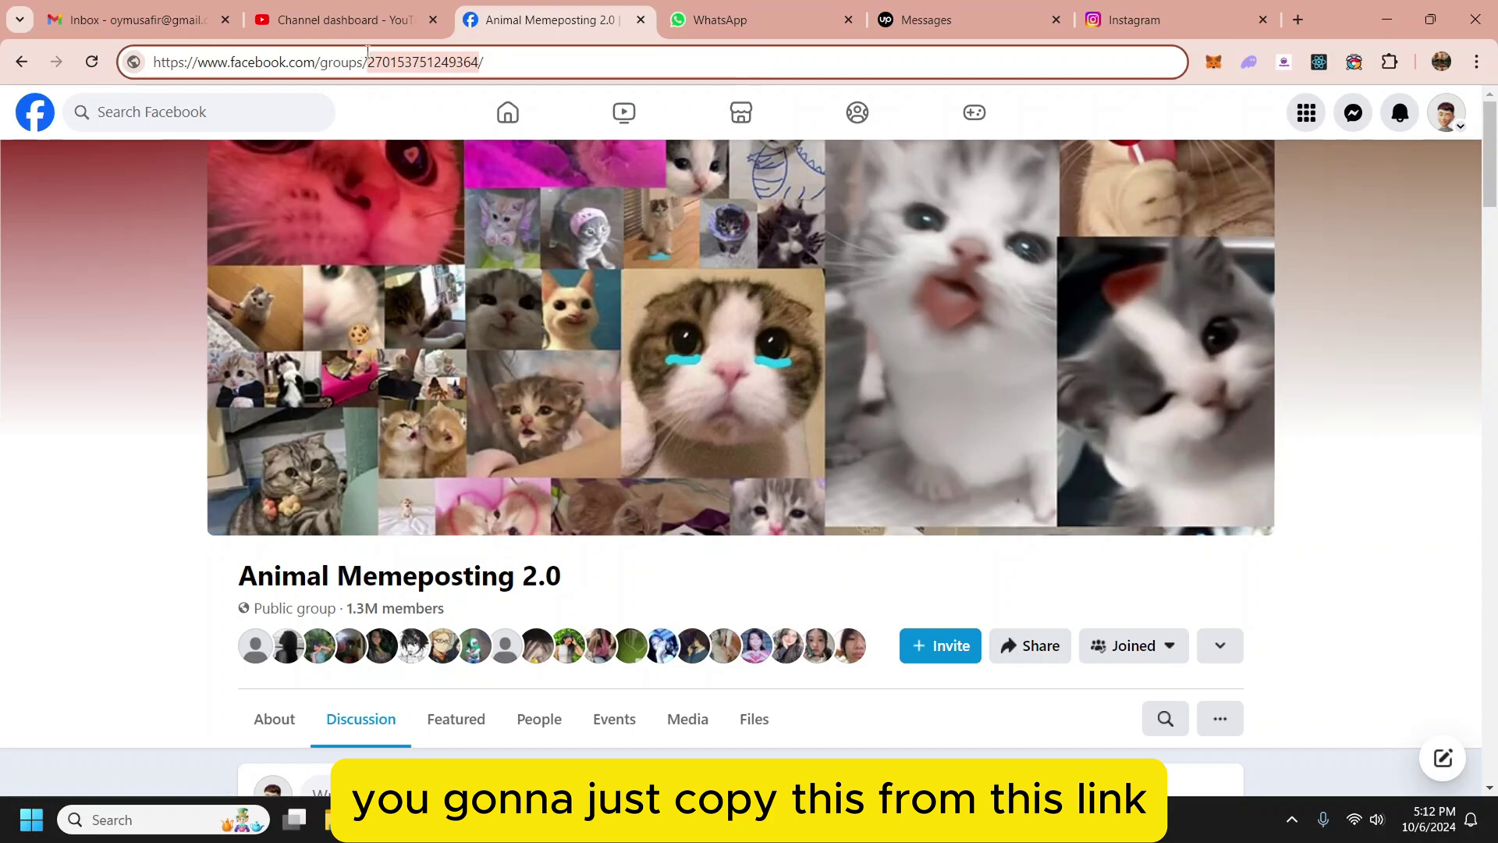
click(1396, 10)
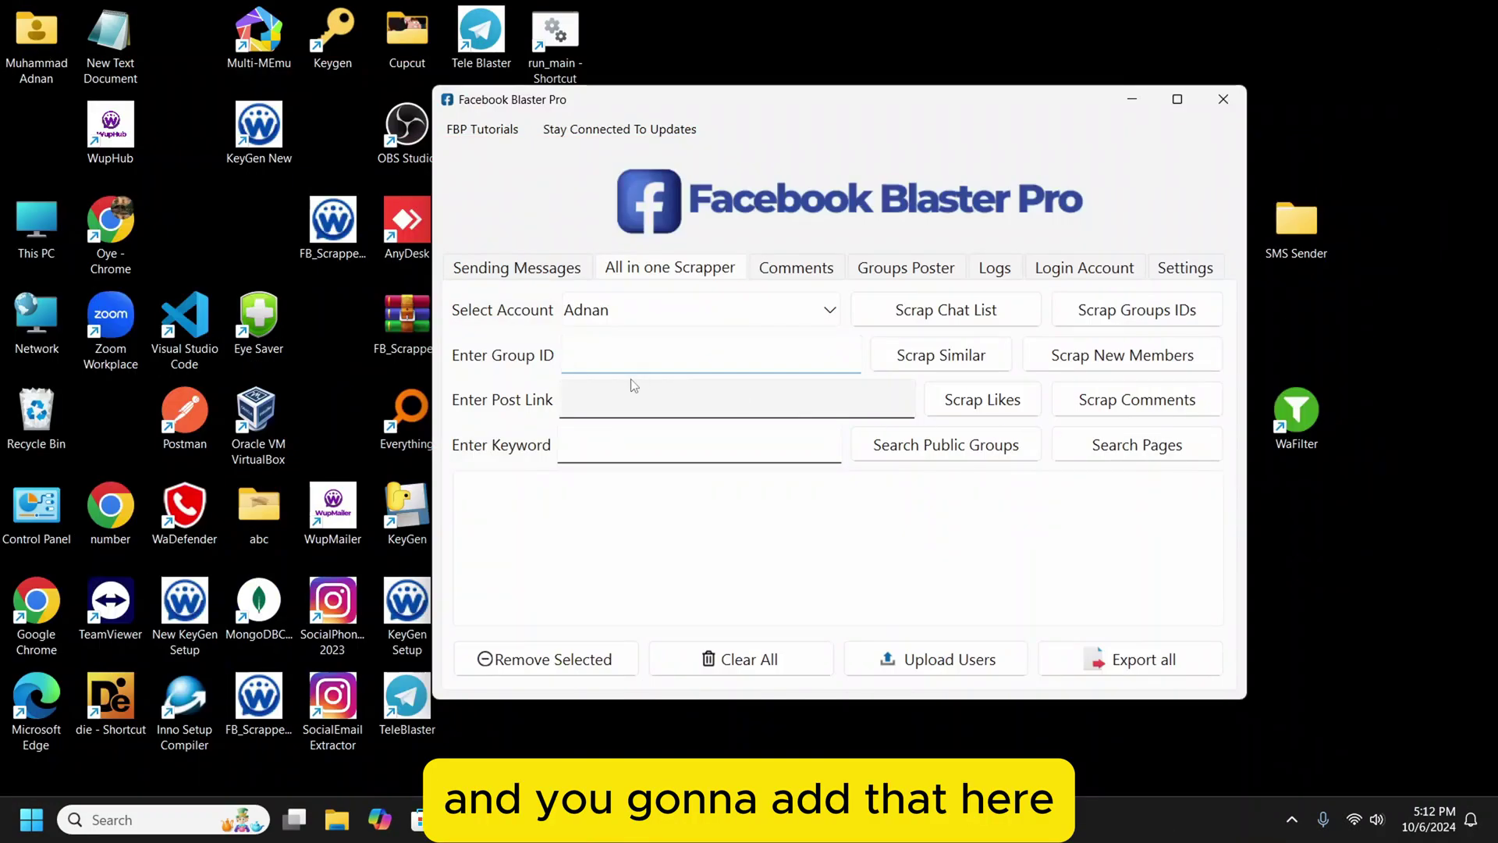
click(611, 369)
key(ctrl+v)
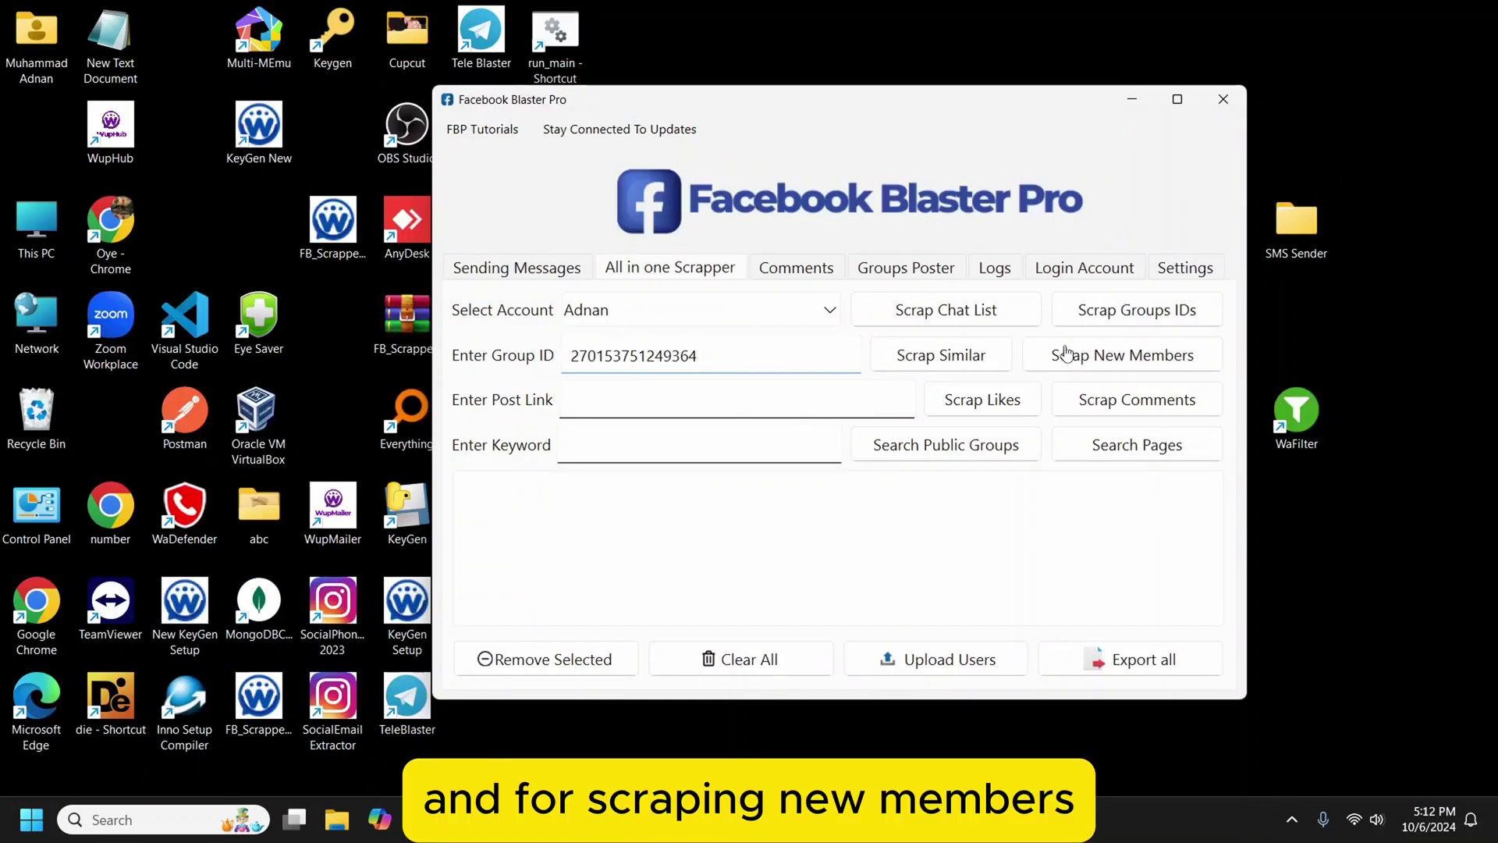
click(1117, 358)
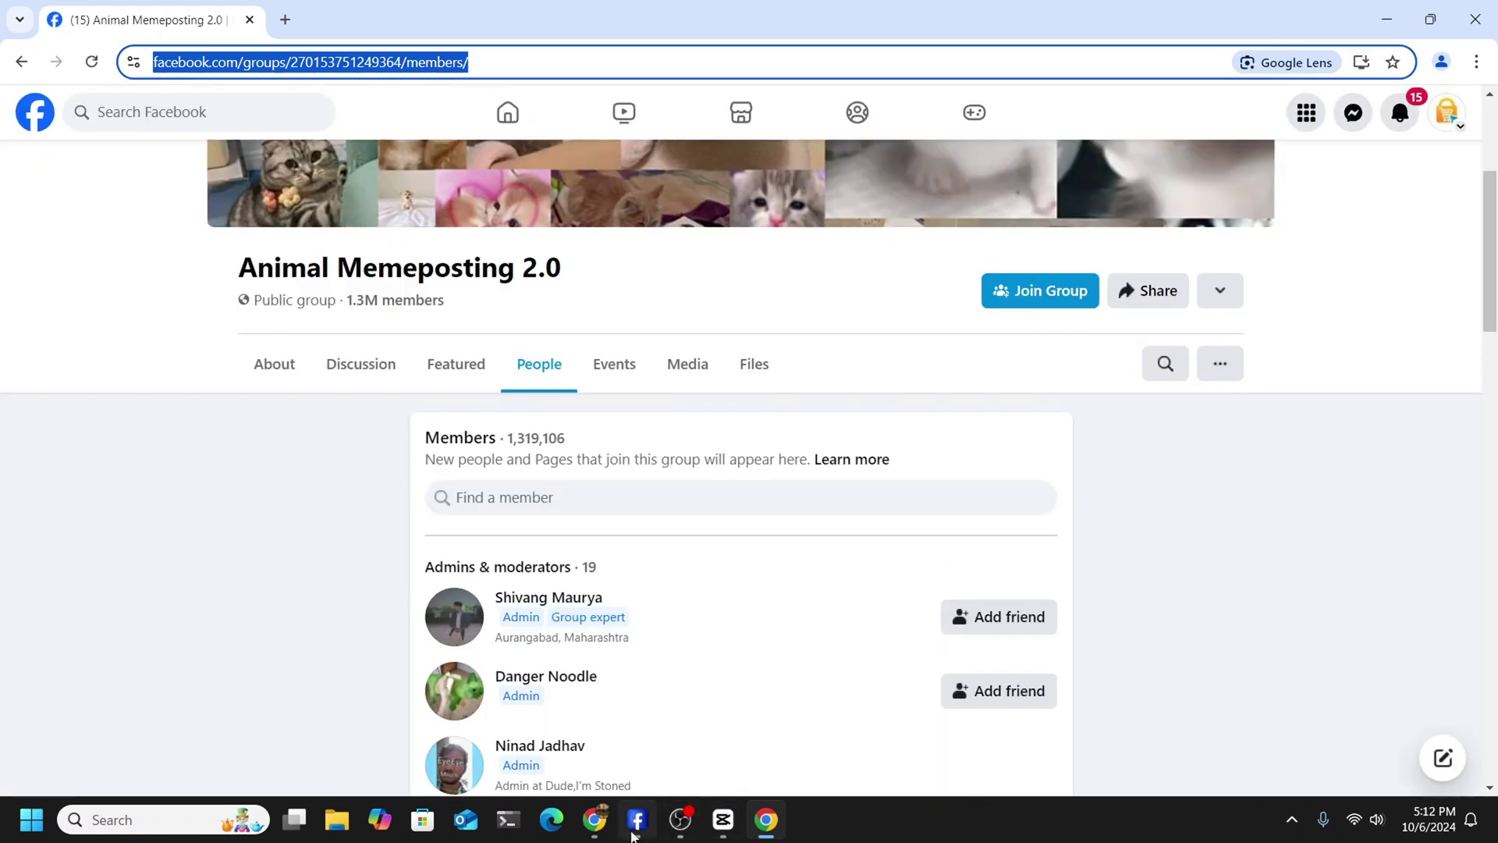
Step: Switch back to Facebook Blaster Pro, move its window beside the group's member list, and check the collected members and the scraping log
click(633, 827)
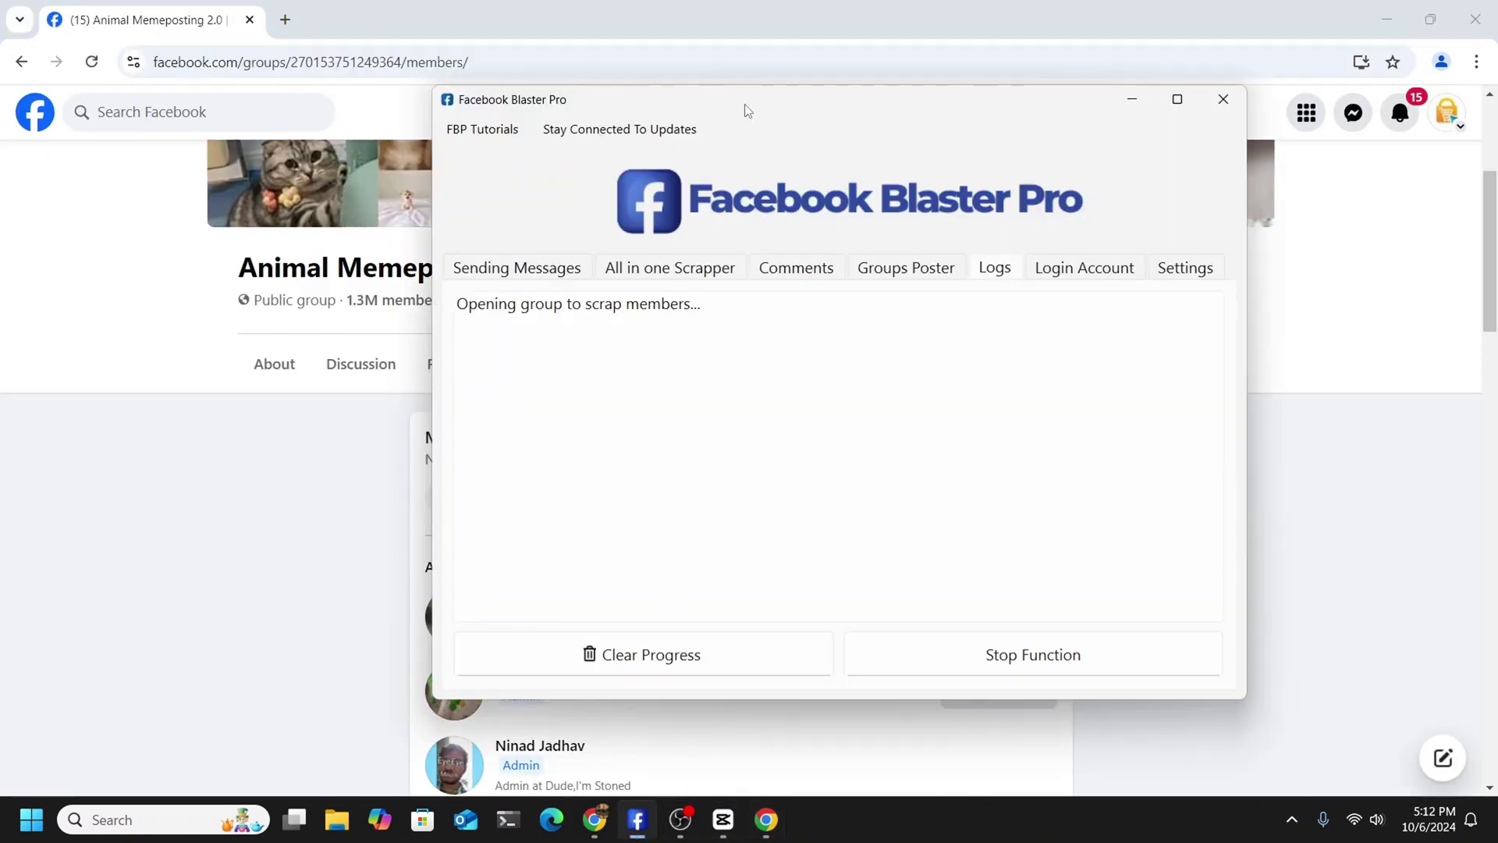
drag(744, 105, 1004, 104)
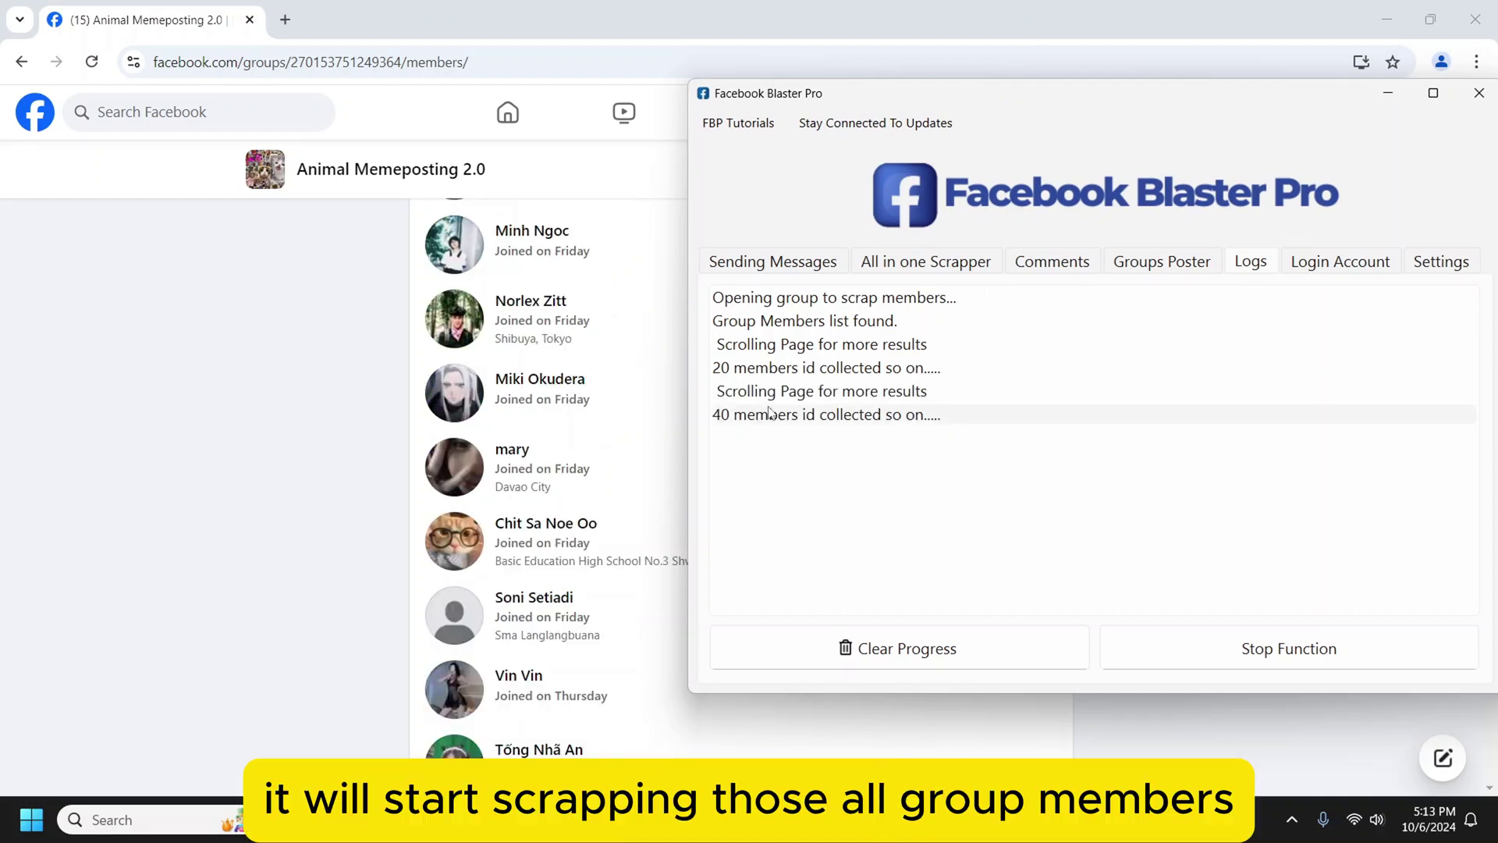
click(976, 263)
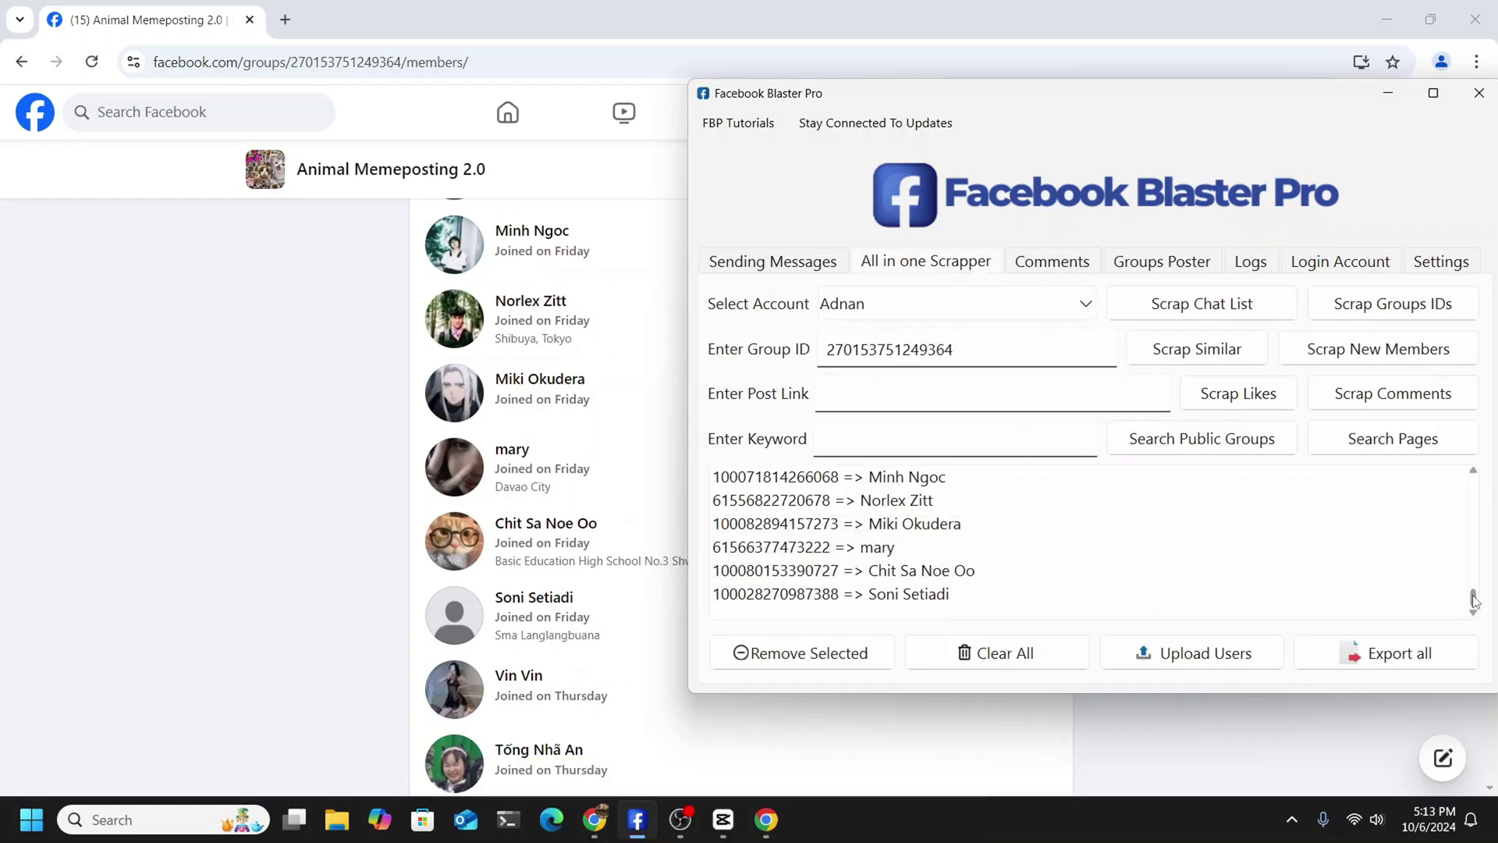
click(1244, 261)
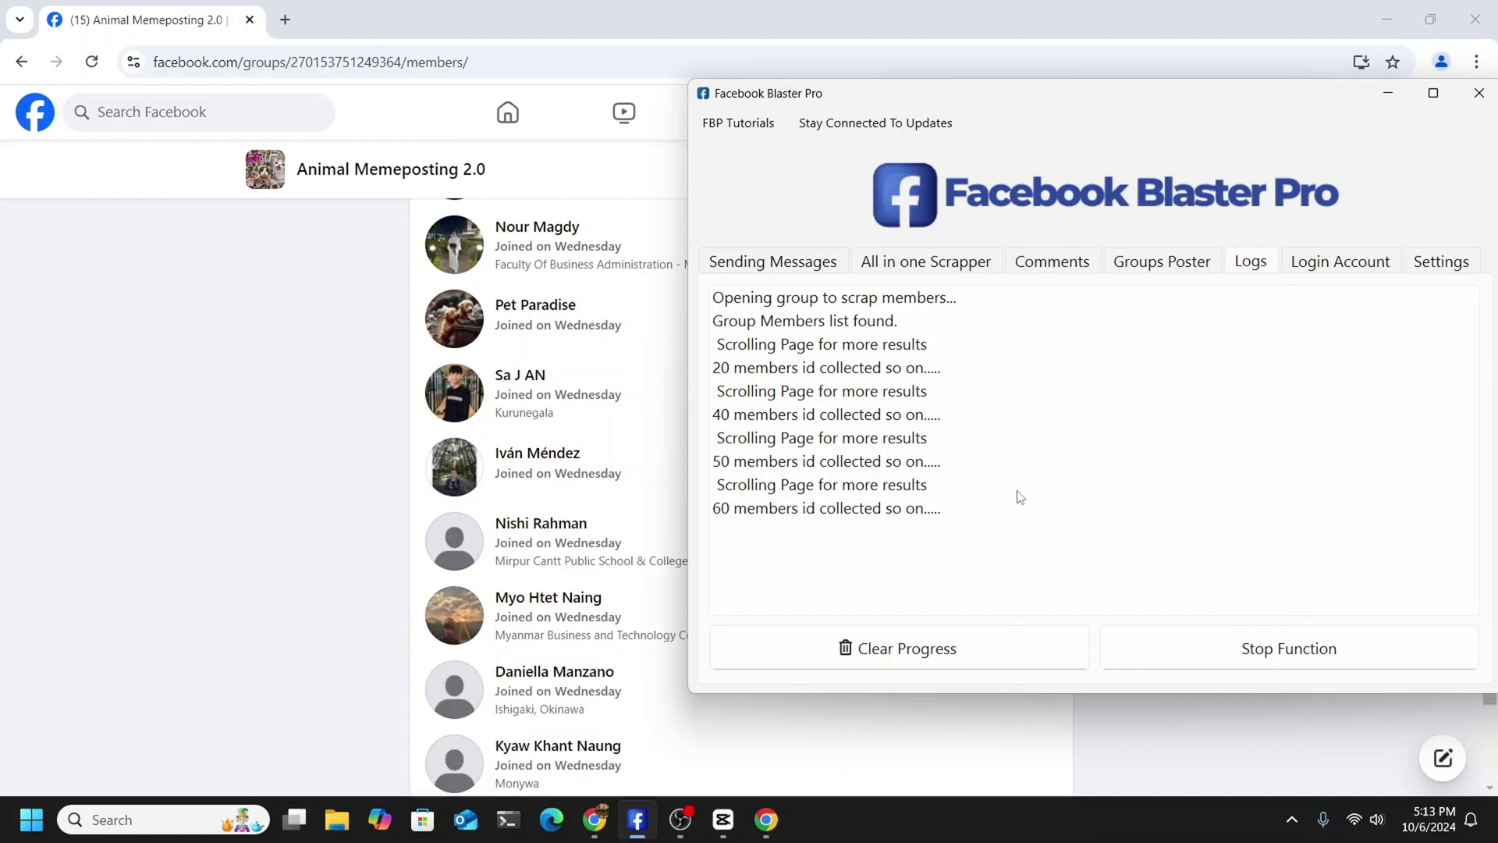
Step: Stop the new members scrape, clear its progress log, and review the scraped member list from its end back to the start
click(1281, 664)
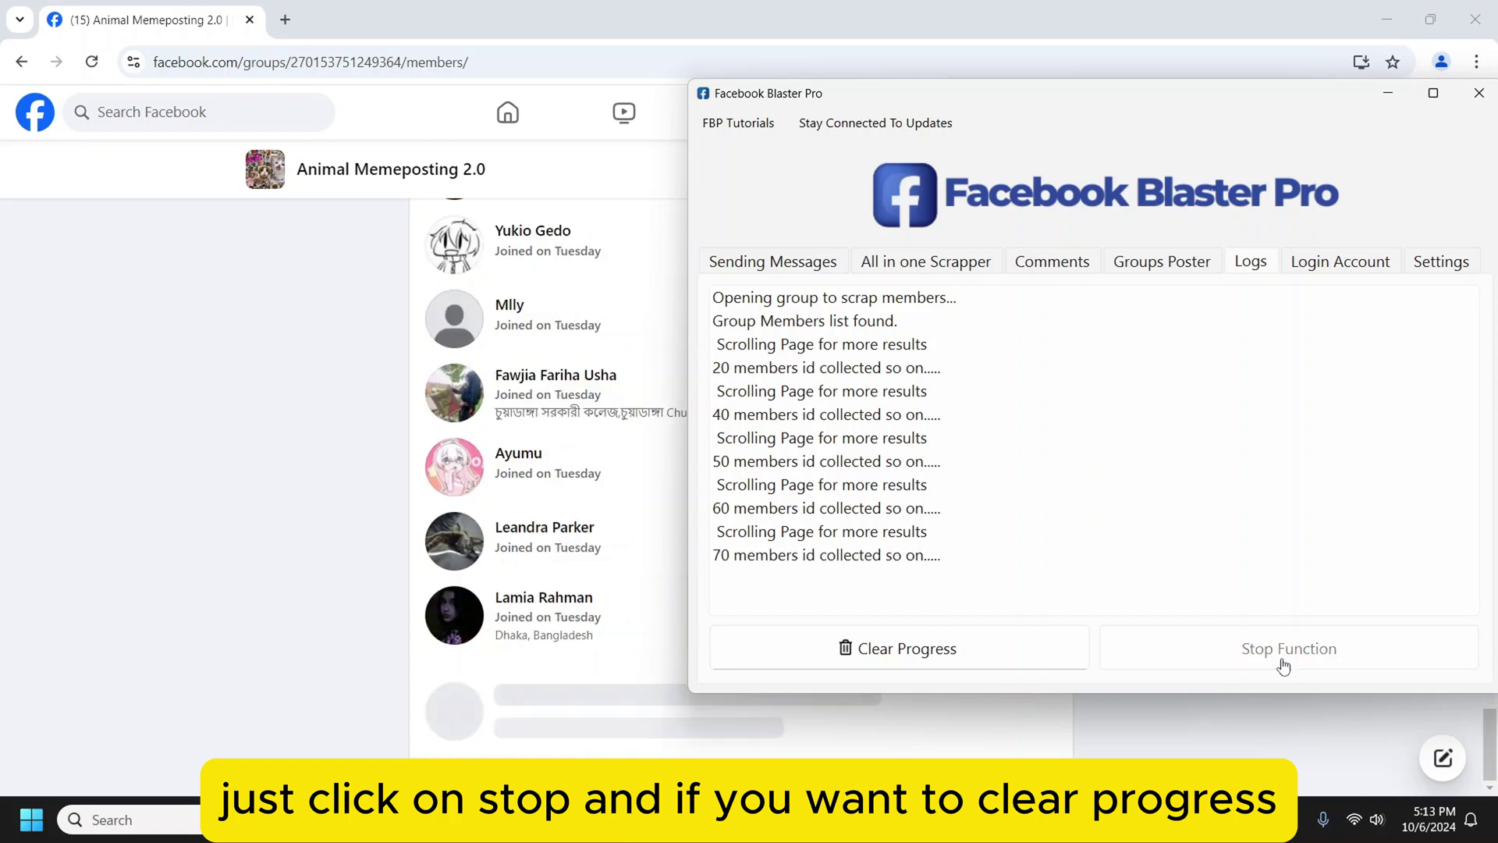
click(876, 654)
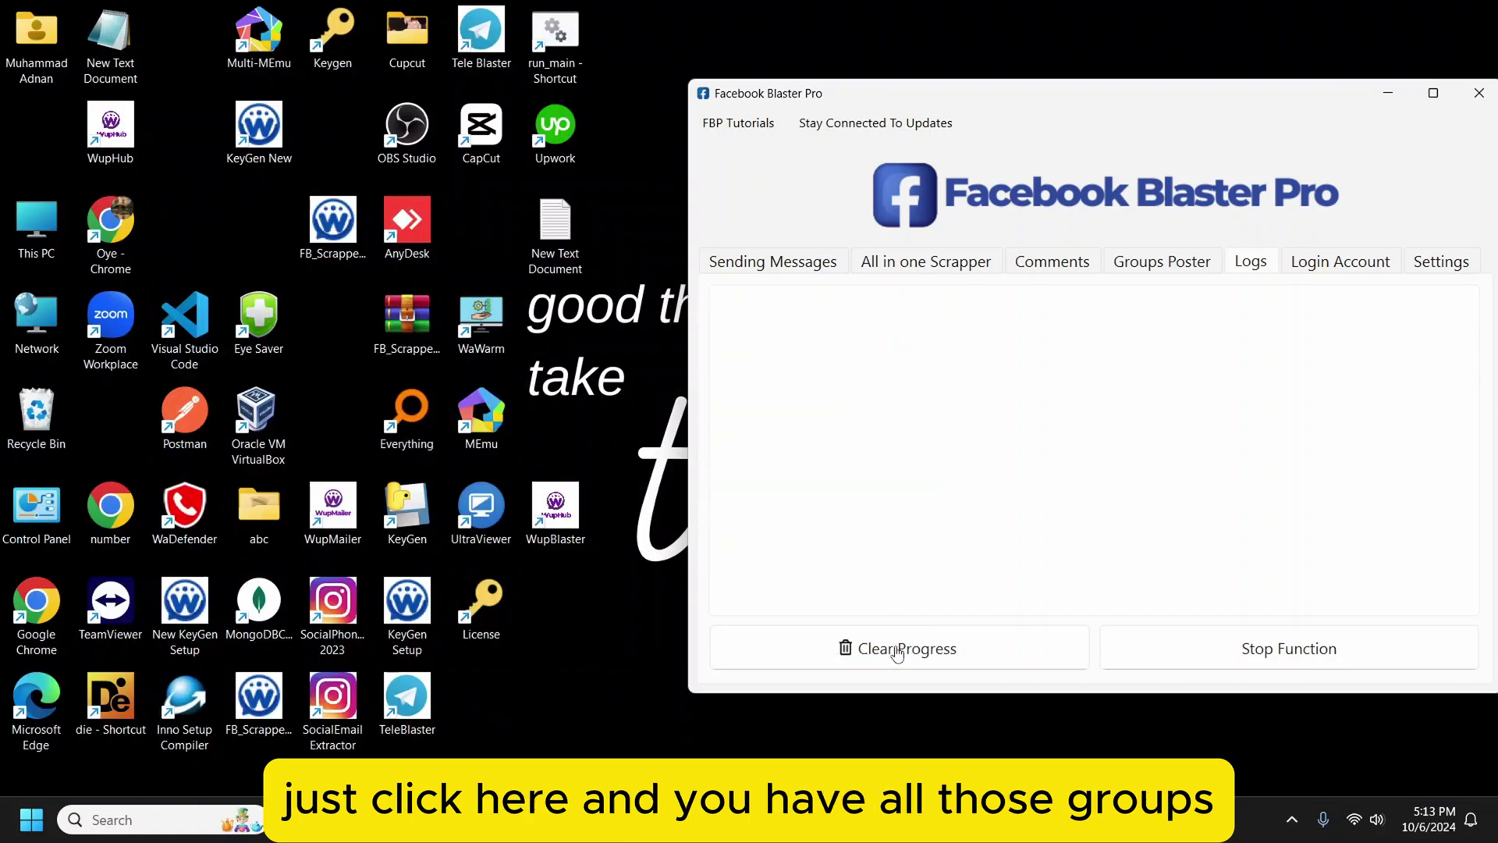
click(926, 265)
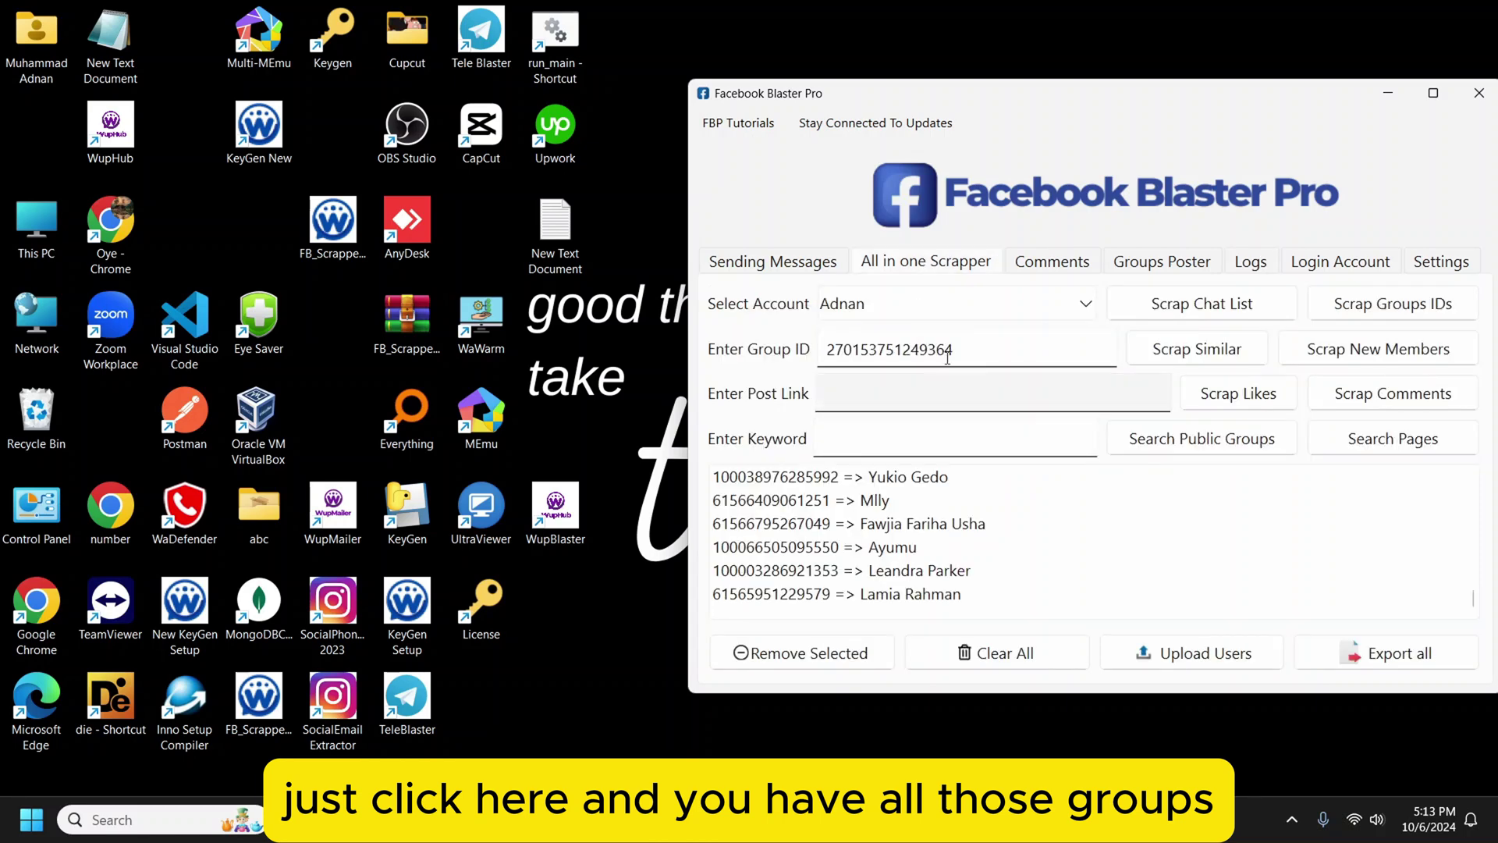
drag(1096, 84, 941, 82)
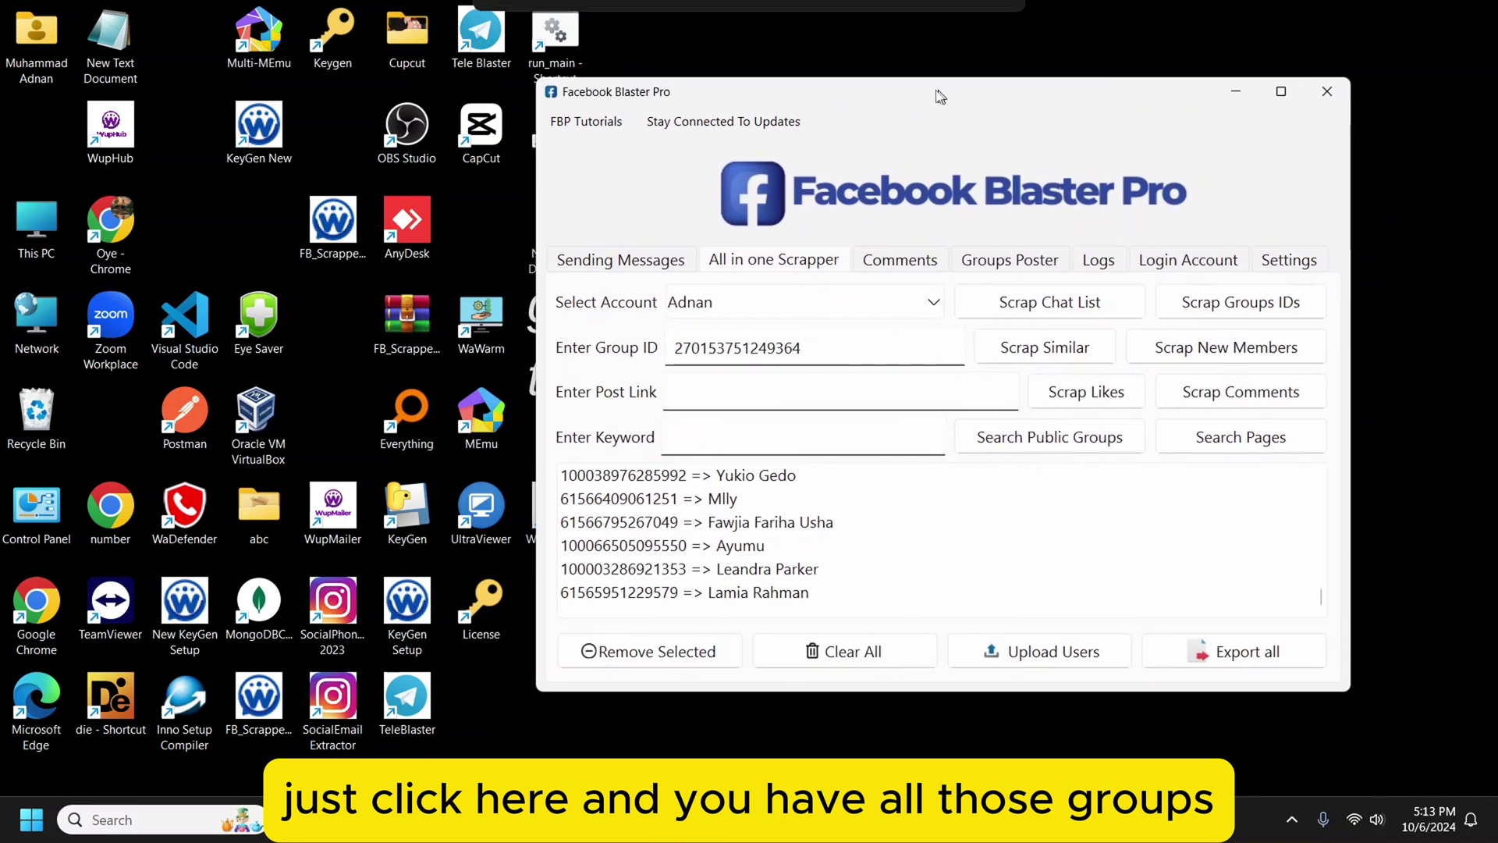
drag(1318, 596, 1327, 637)
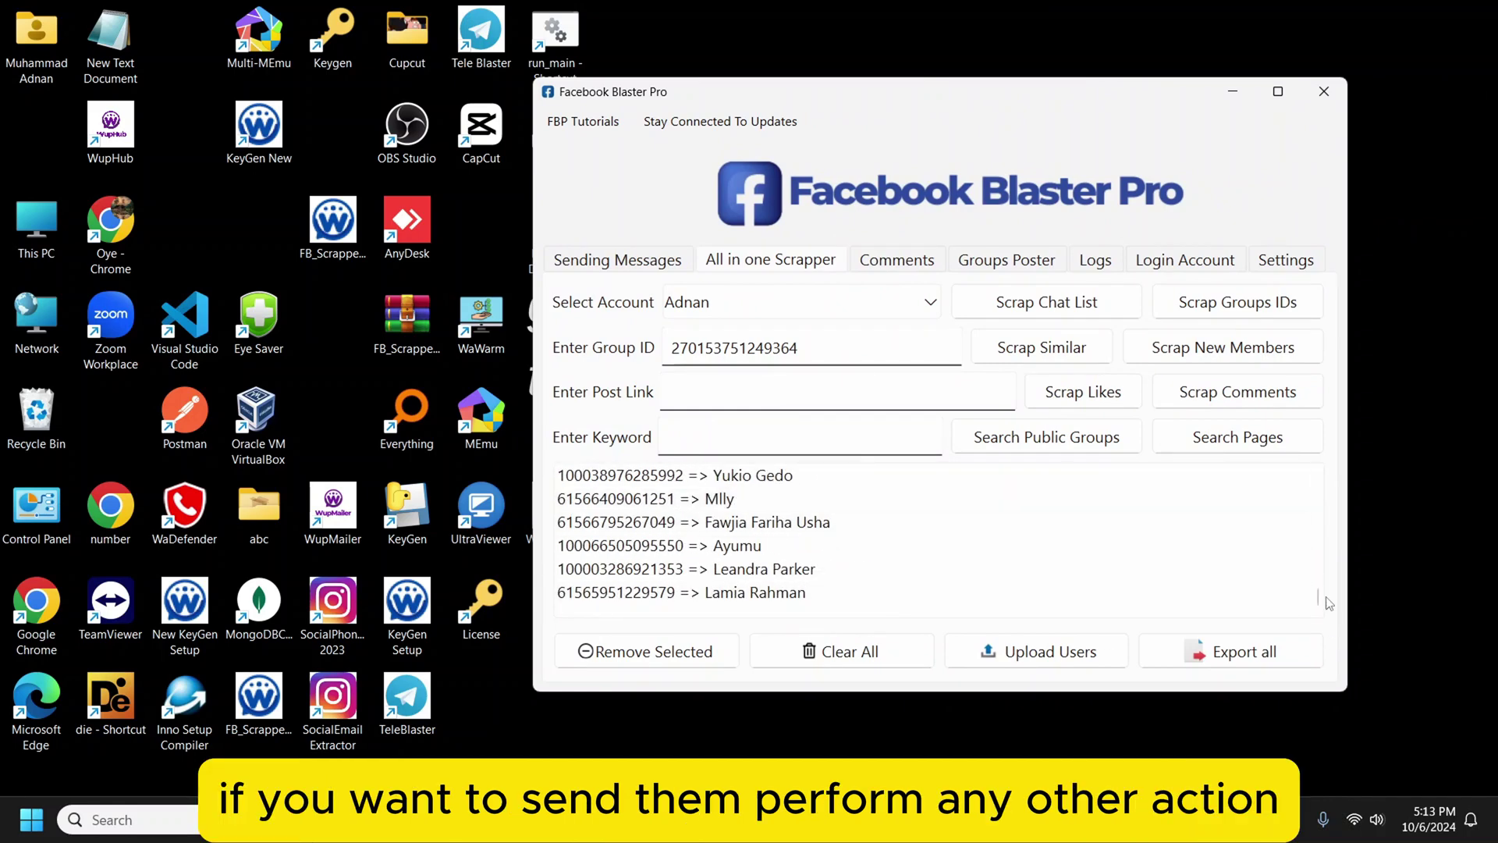
drag(1318, 596, 1324, 496)
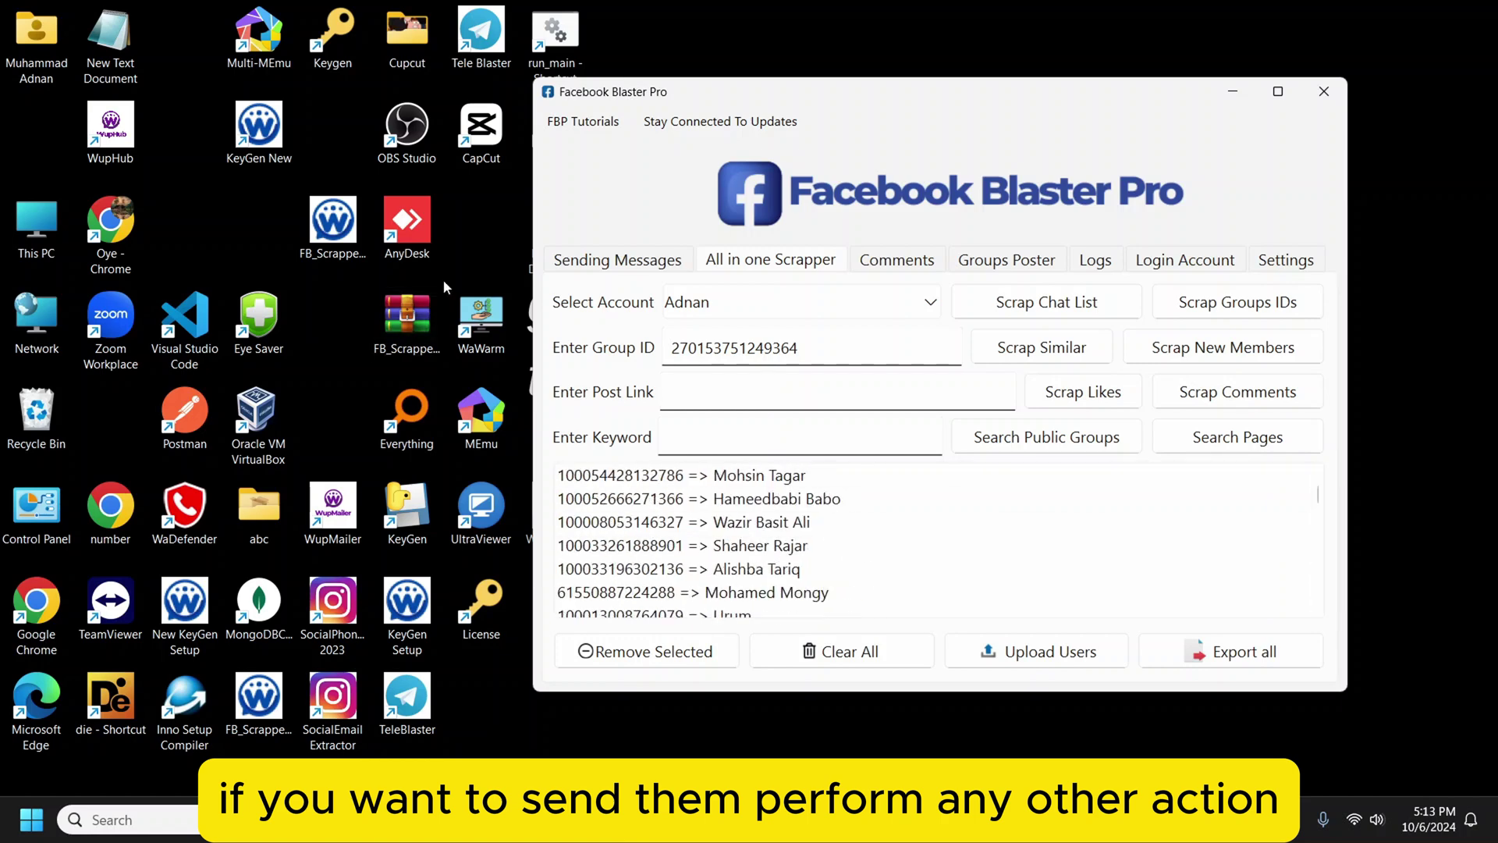
click(637, 259)
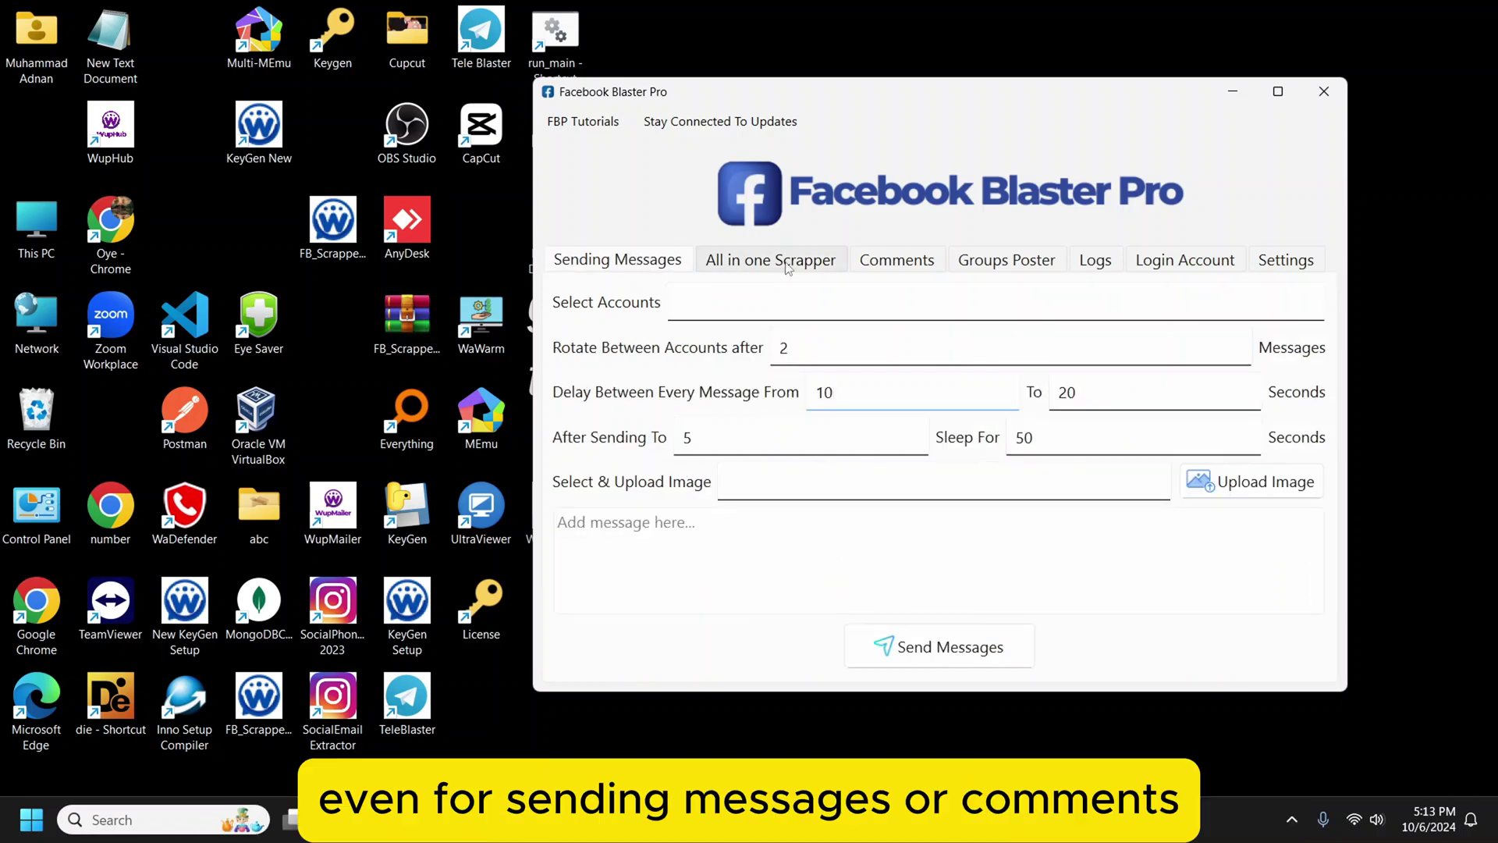
click(893, 262)
click(783, 265)
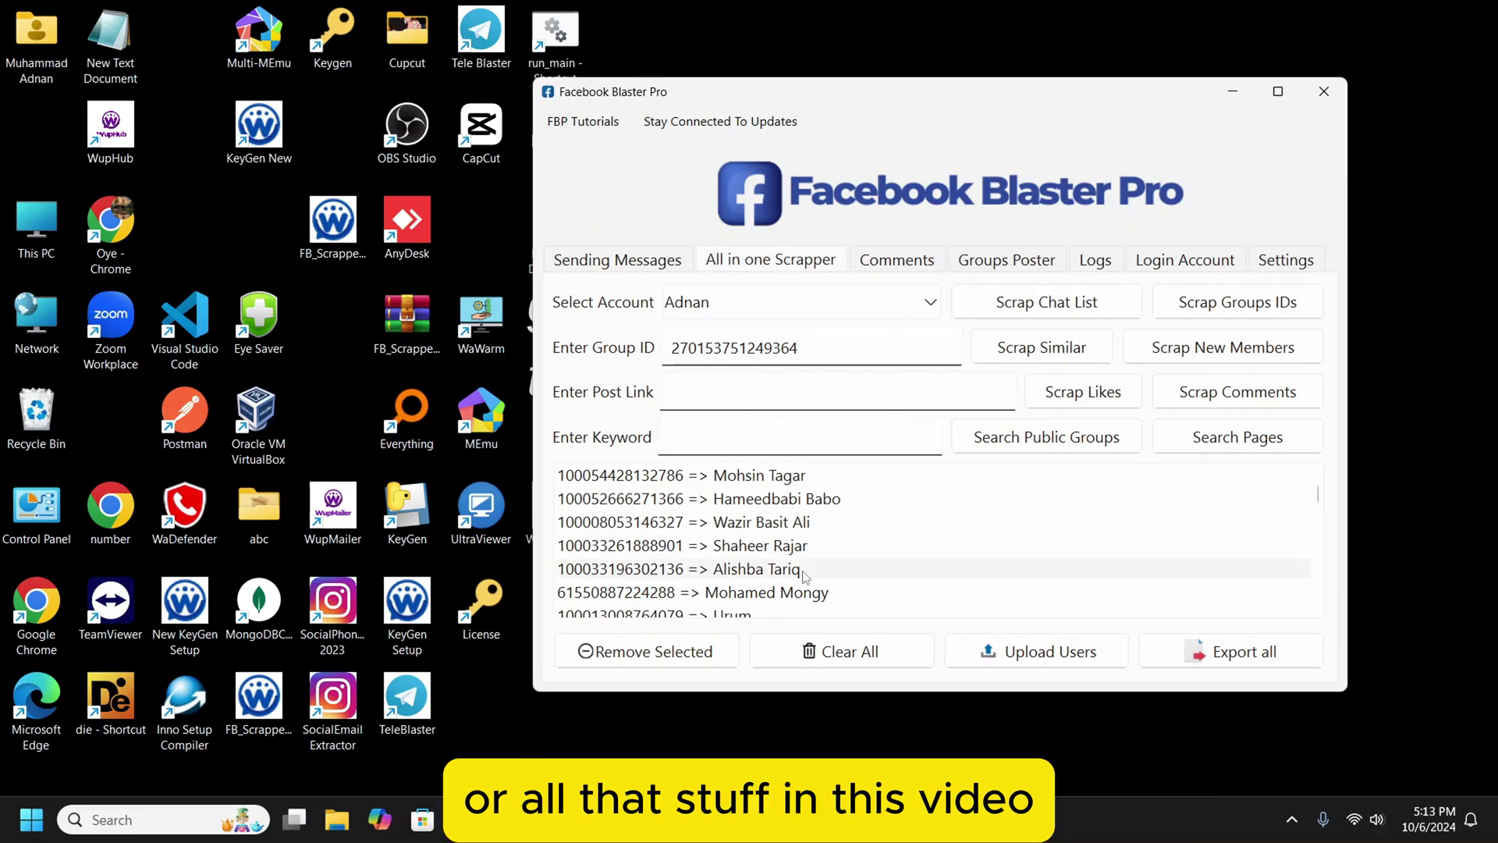
Step: Clear all scraped new members from the list and start scraping similar members using the same group ID
click(829, 659)
click(827, 363)
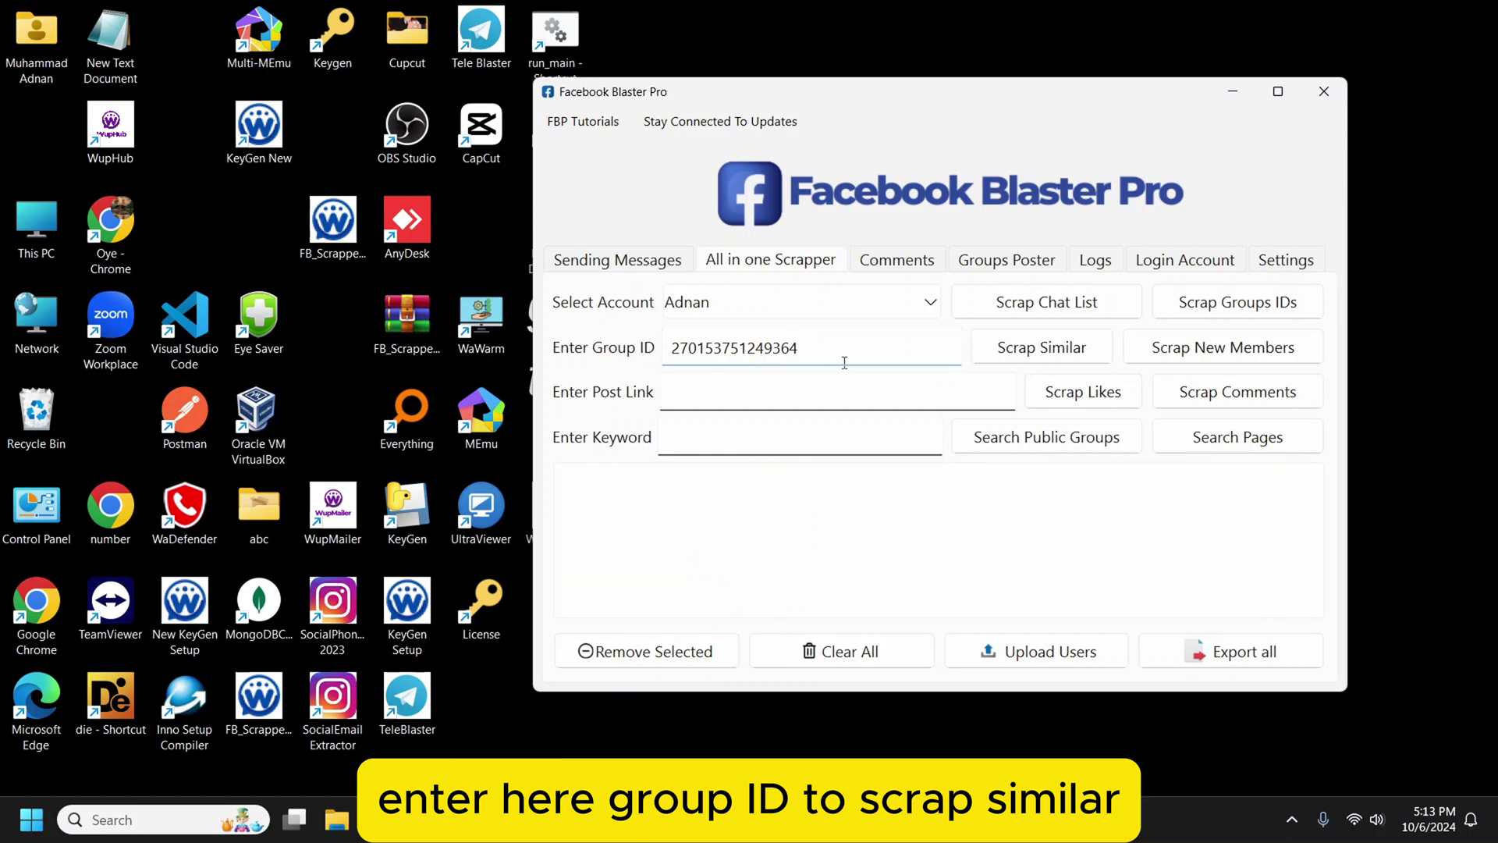
click(1025, 359)
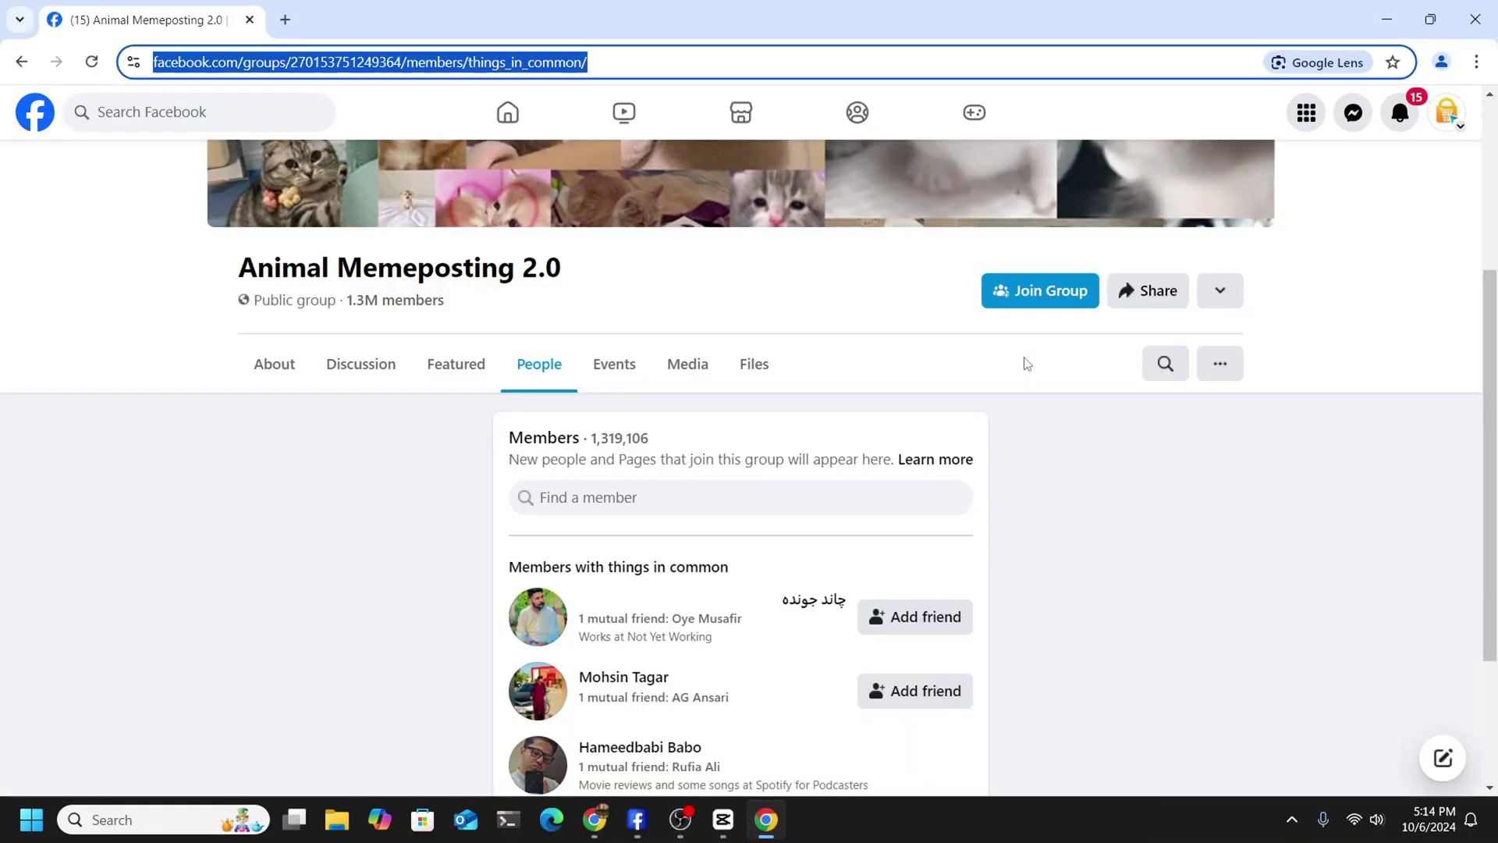
Step: Compare the group's members with things in common on the Facebook page with the scraper's log and collected IDs
click(638, 825)
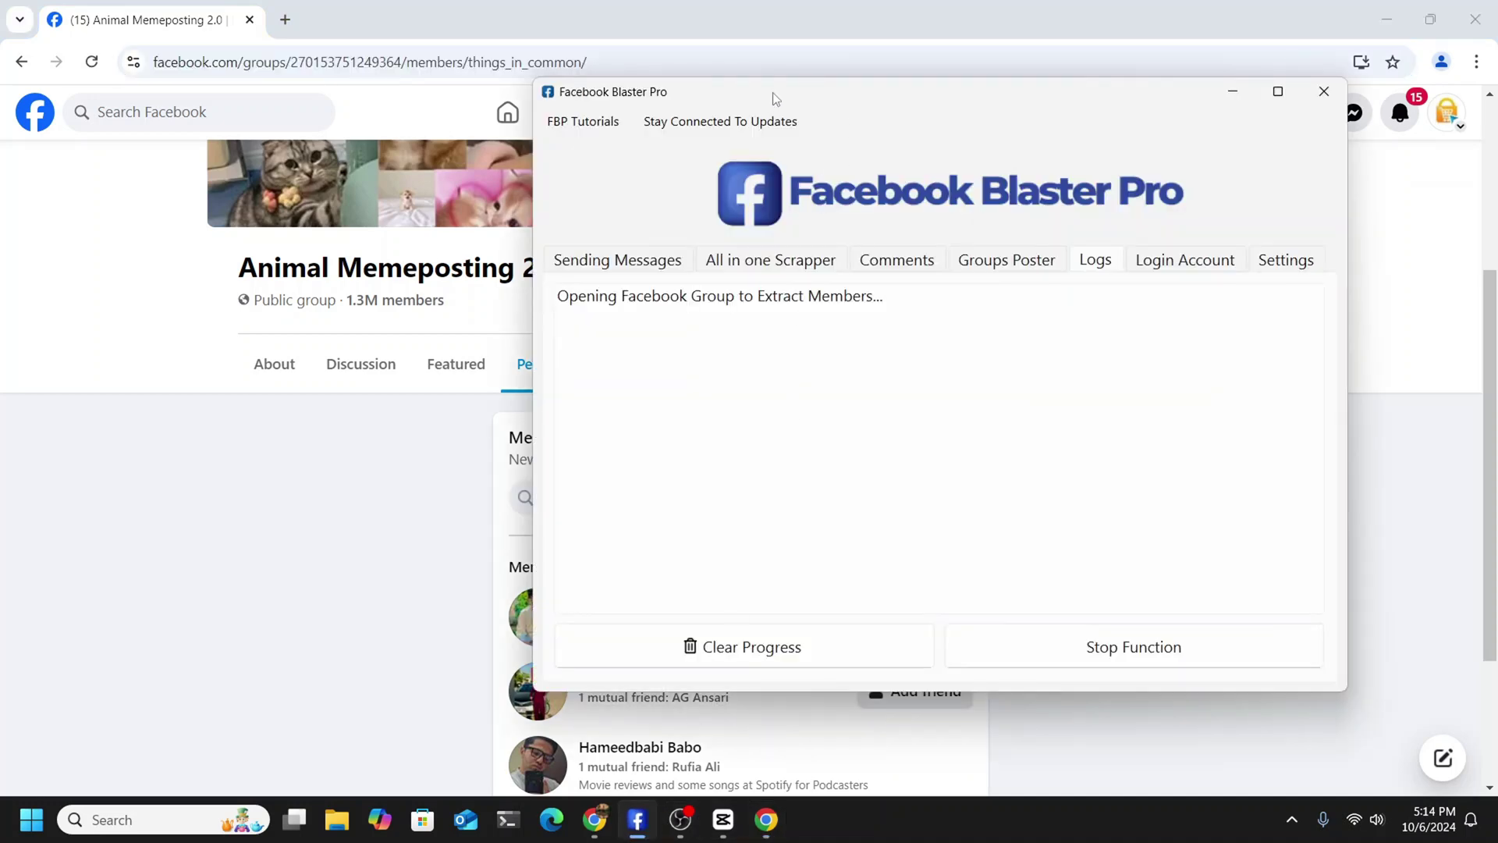
drag(837, 103, 851, 101)
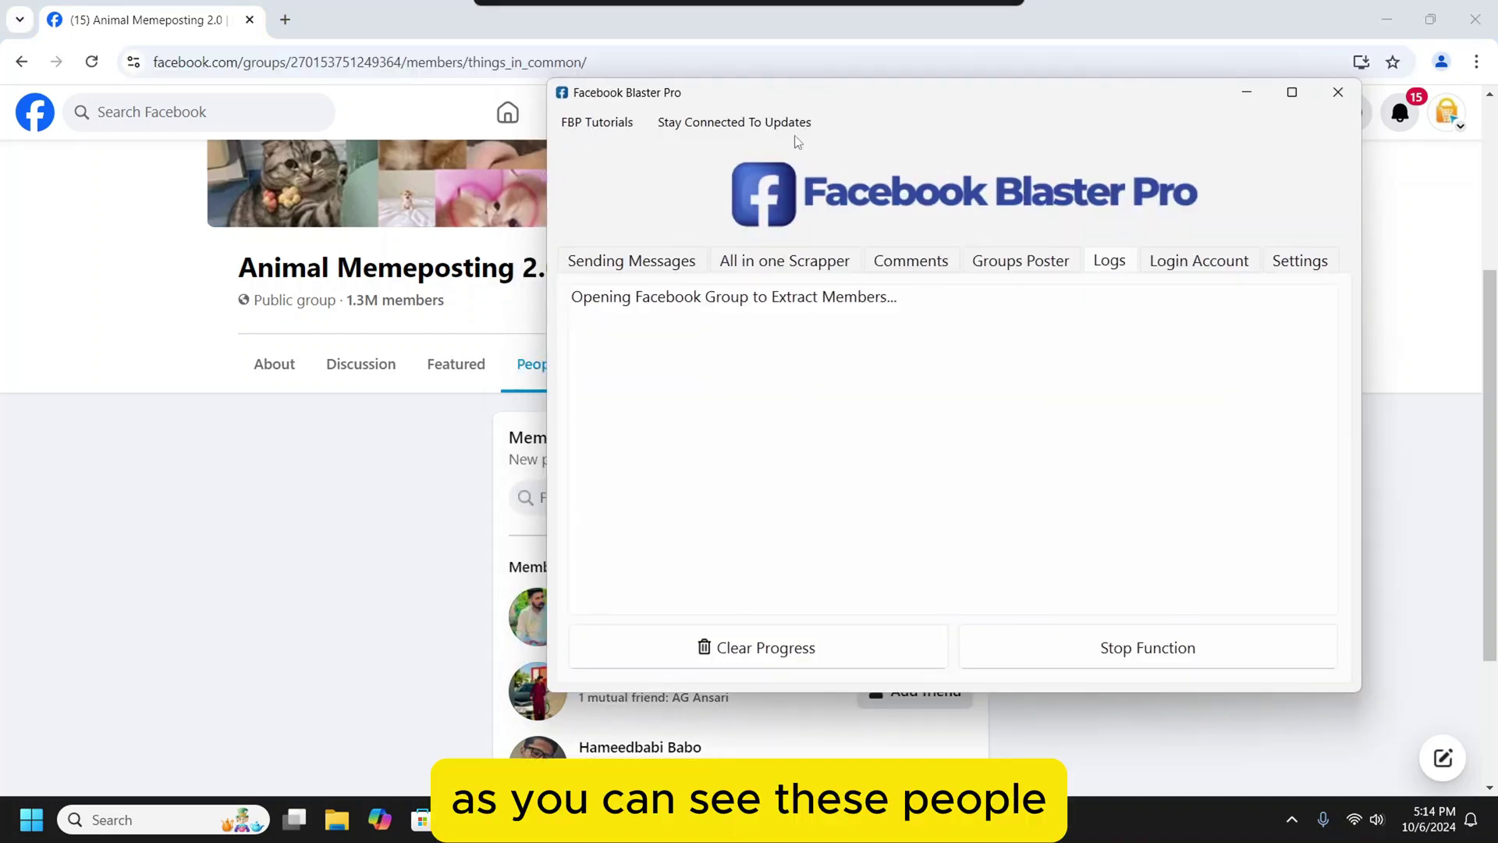
click(290, 691)
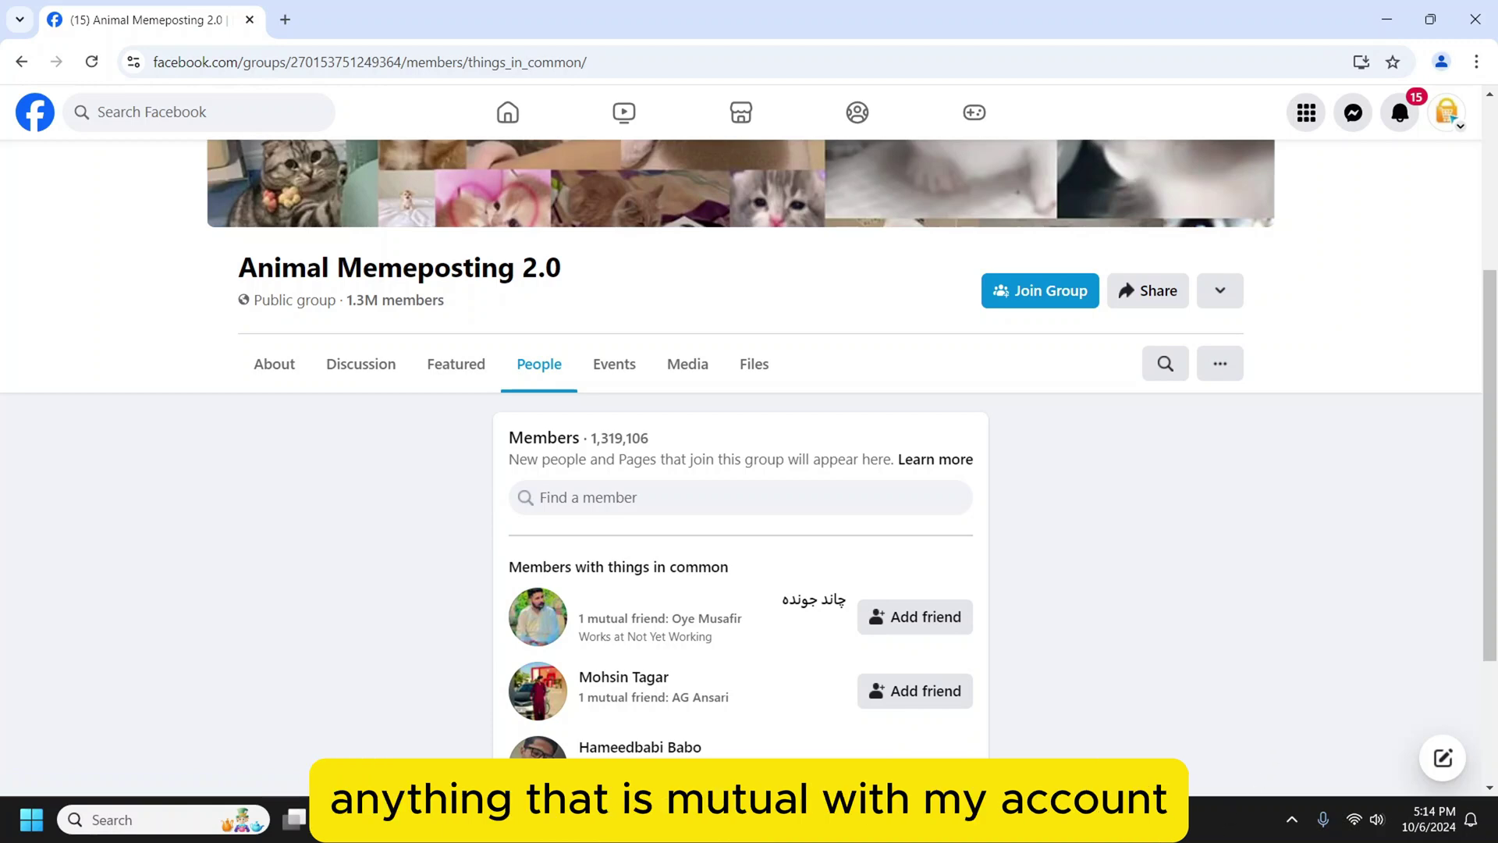
click(636, 819)
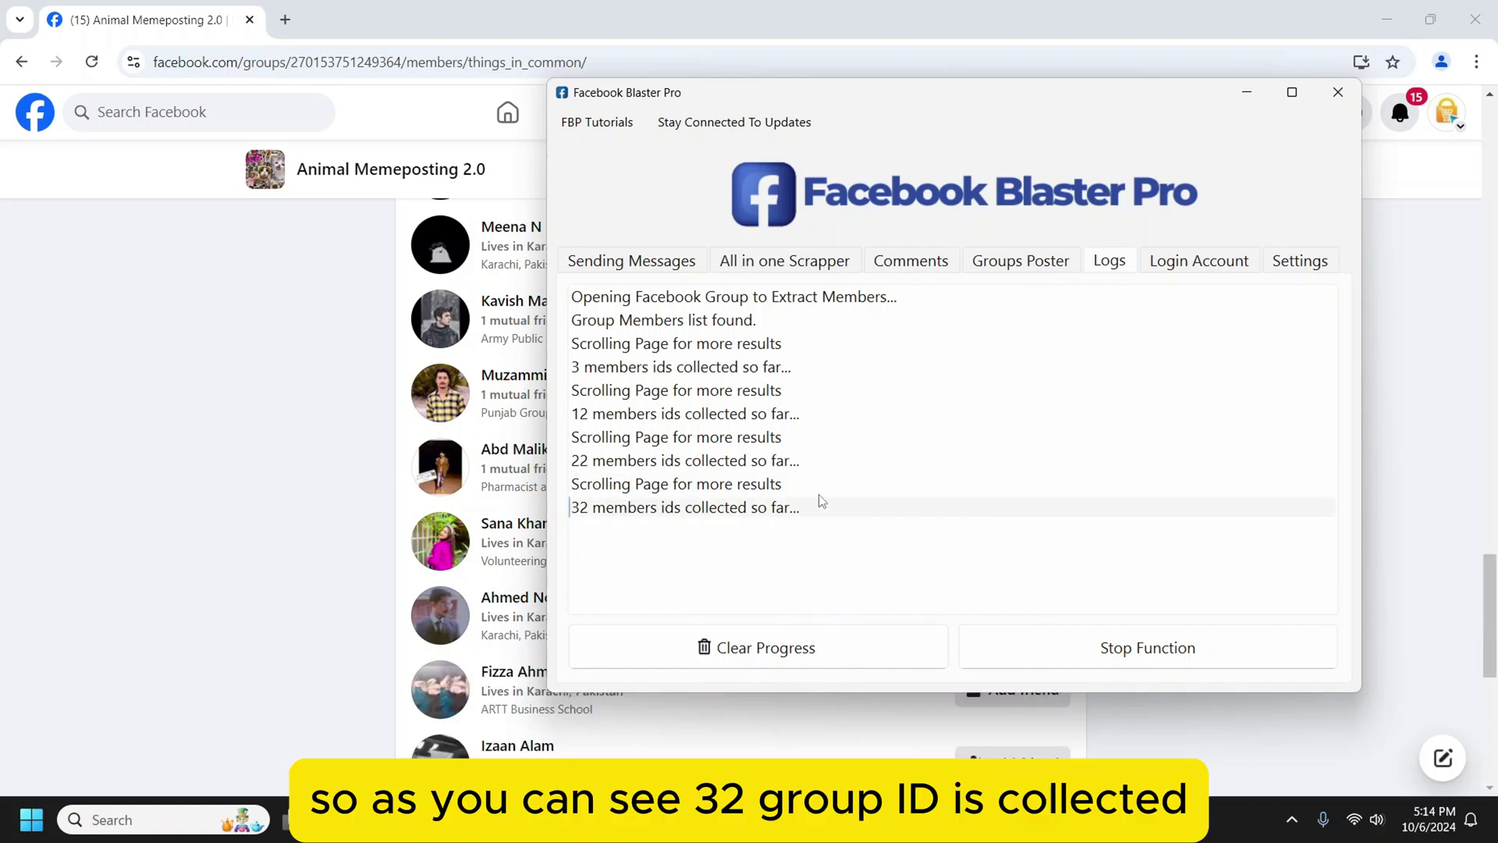
click(806, 265)
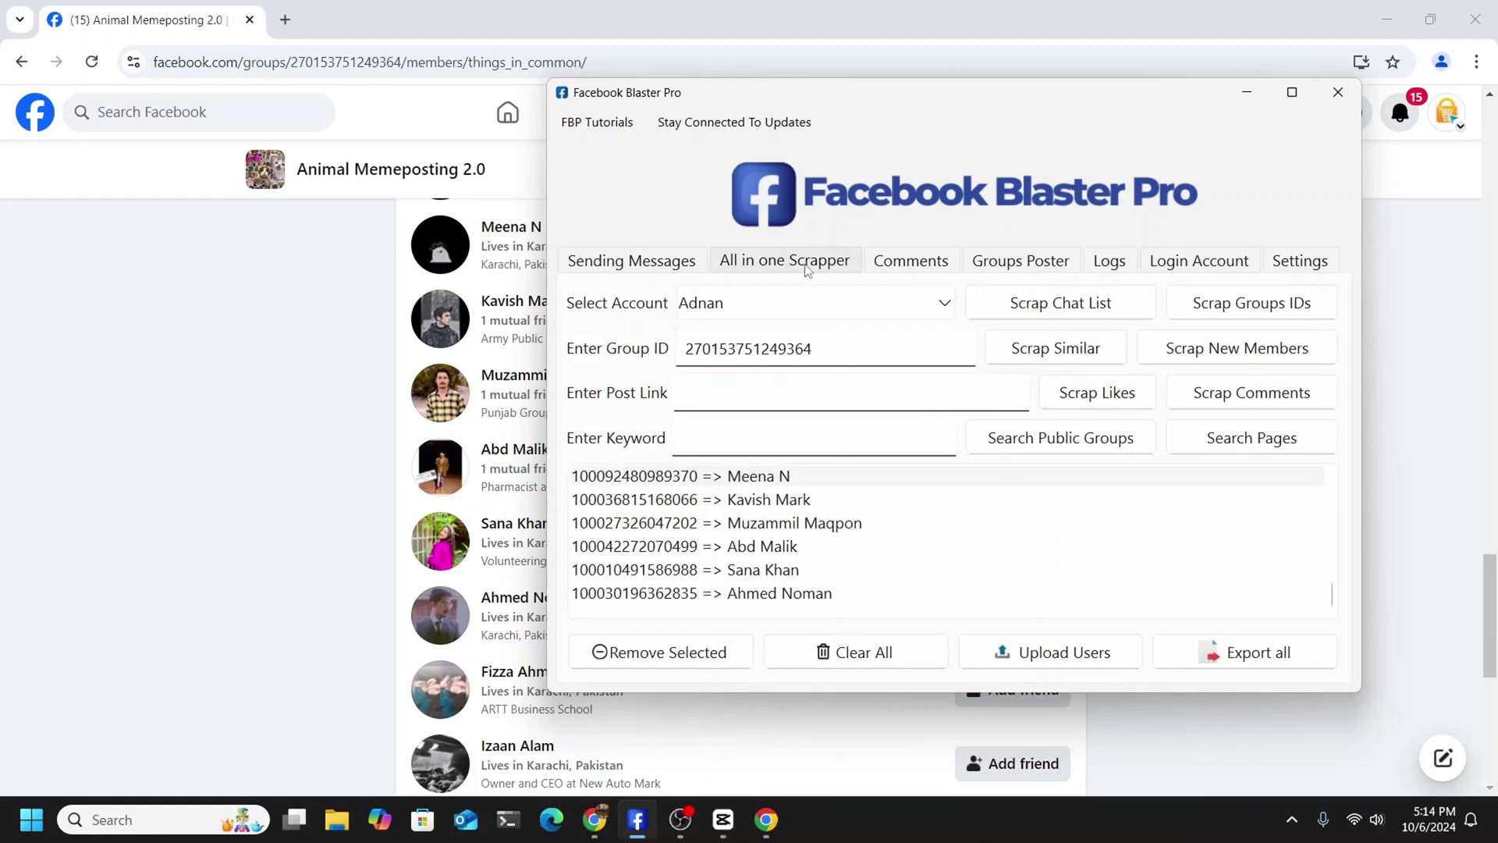
mouse_move(1328, 599)
mouse_down()
mouse_move(1330, 487)
mouse_move(1324, 620)
mouse_up()
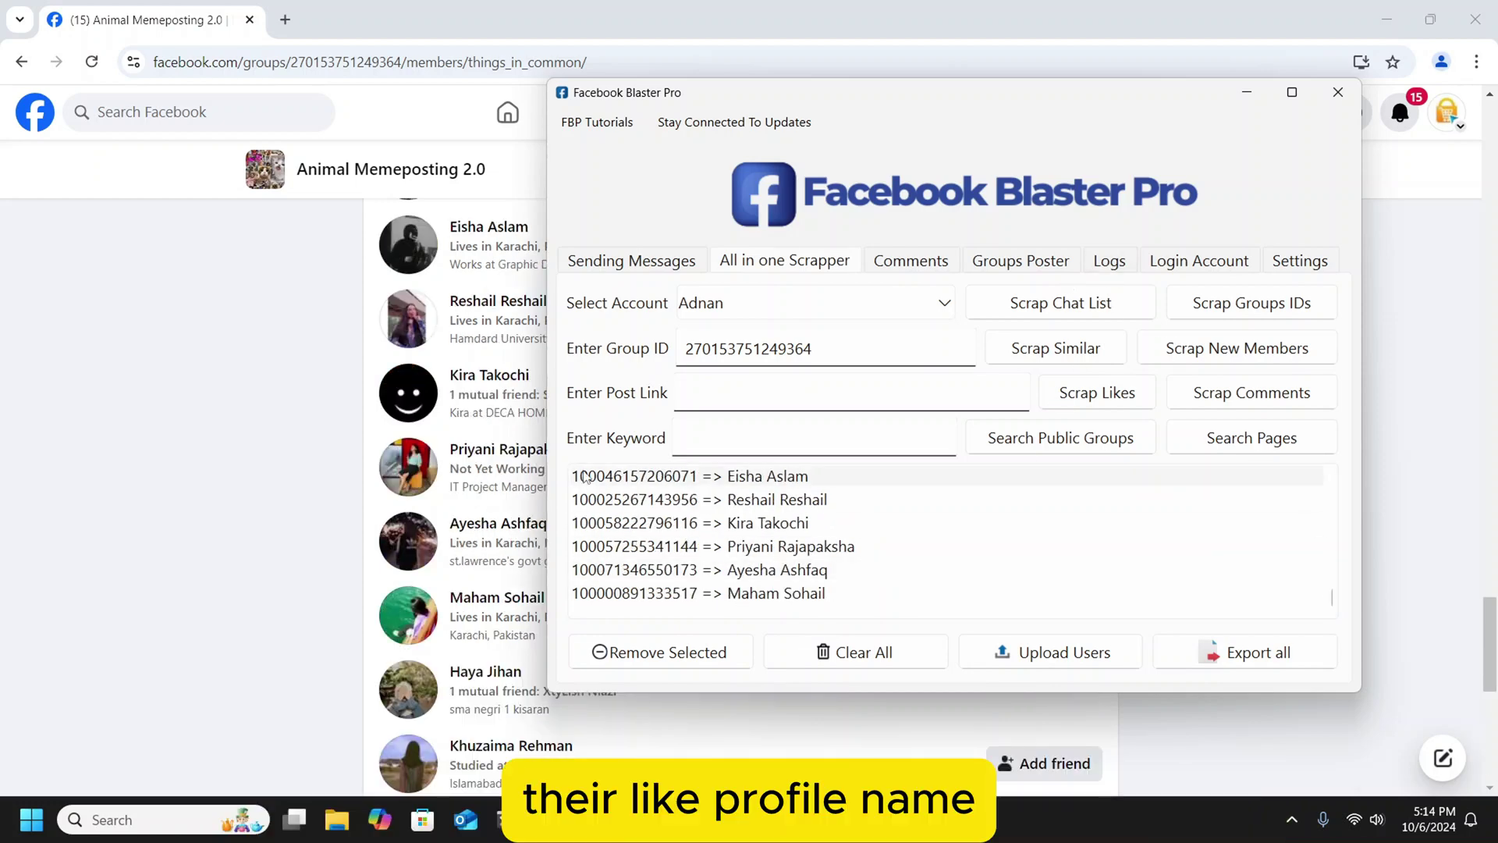
click(1100, 260)
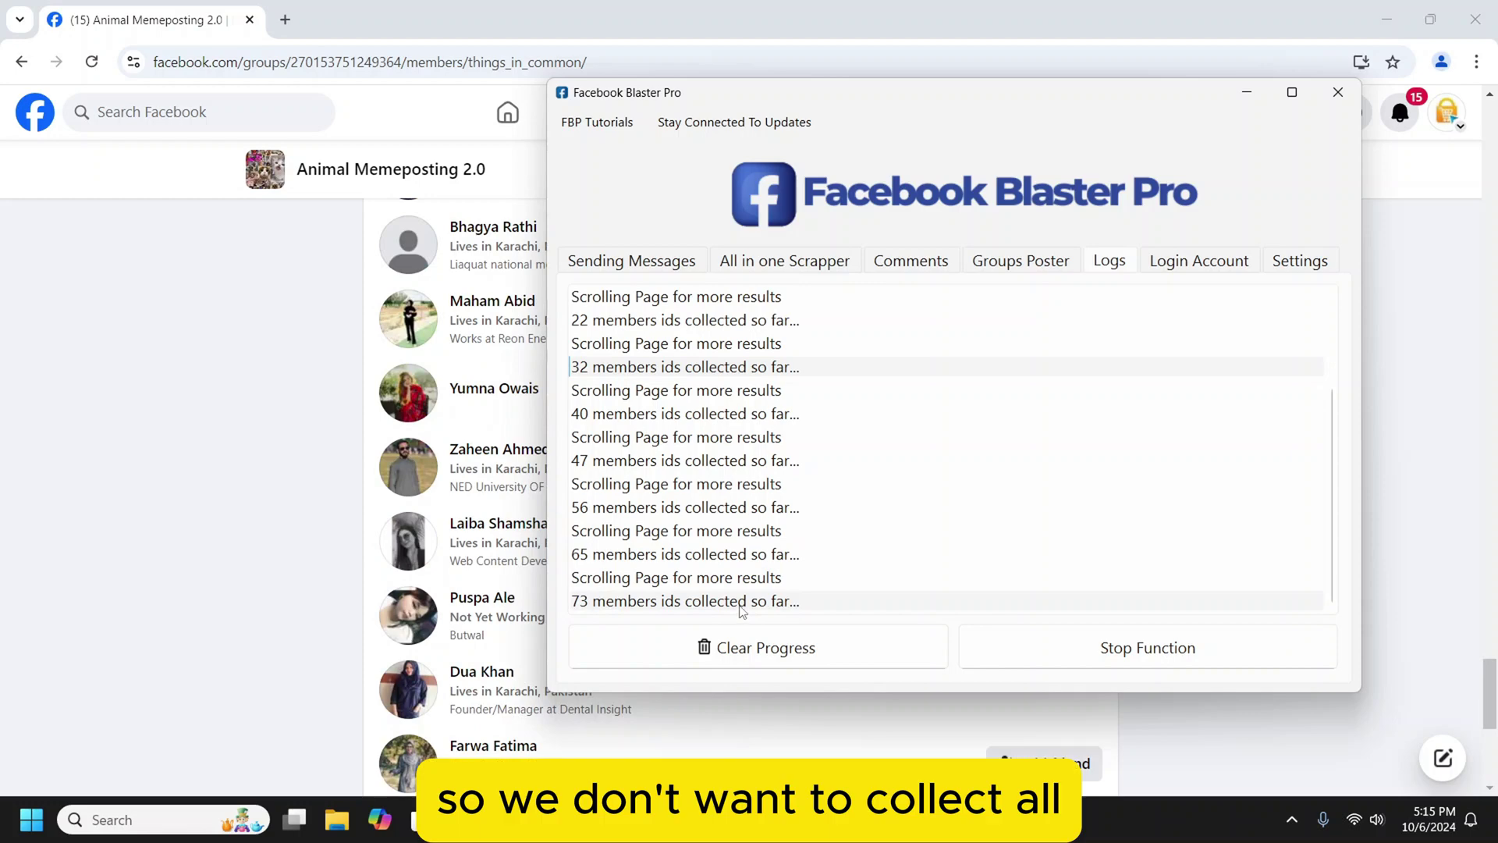
Step: Stop the similar members scrape, and clear both its progress log and all entries in the scraped member list
click(1147, 666)
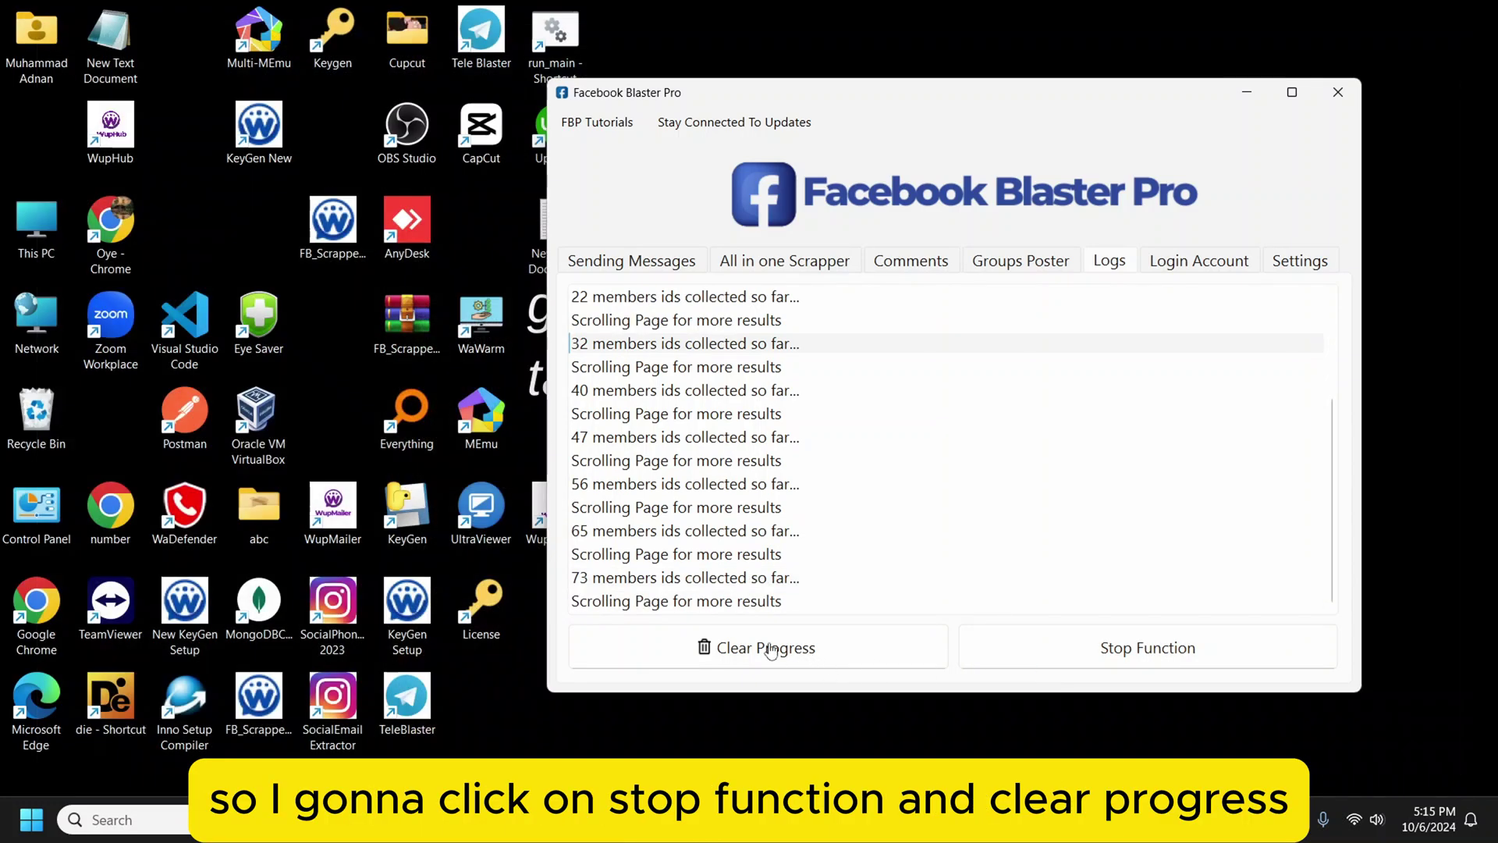
click(763, 650)
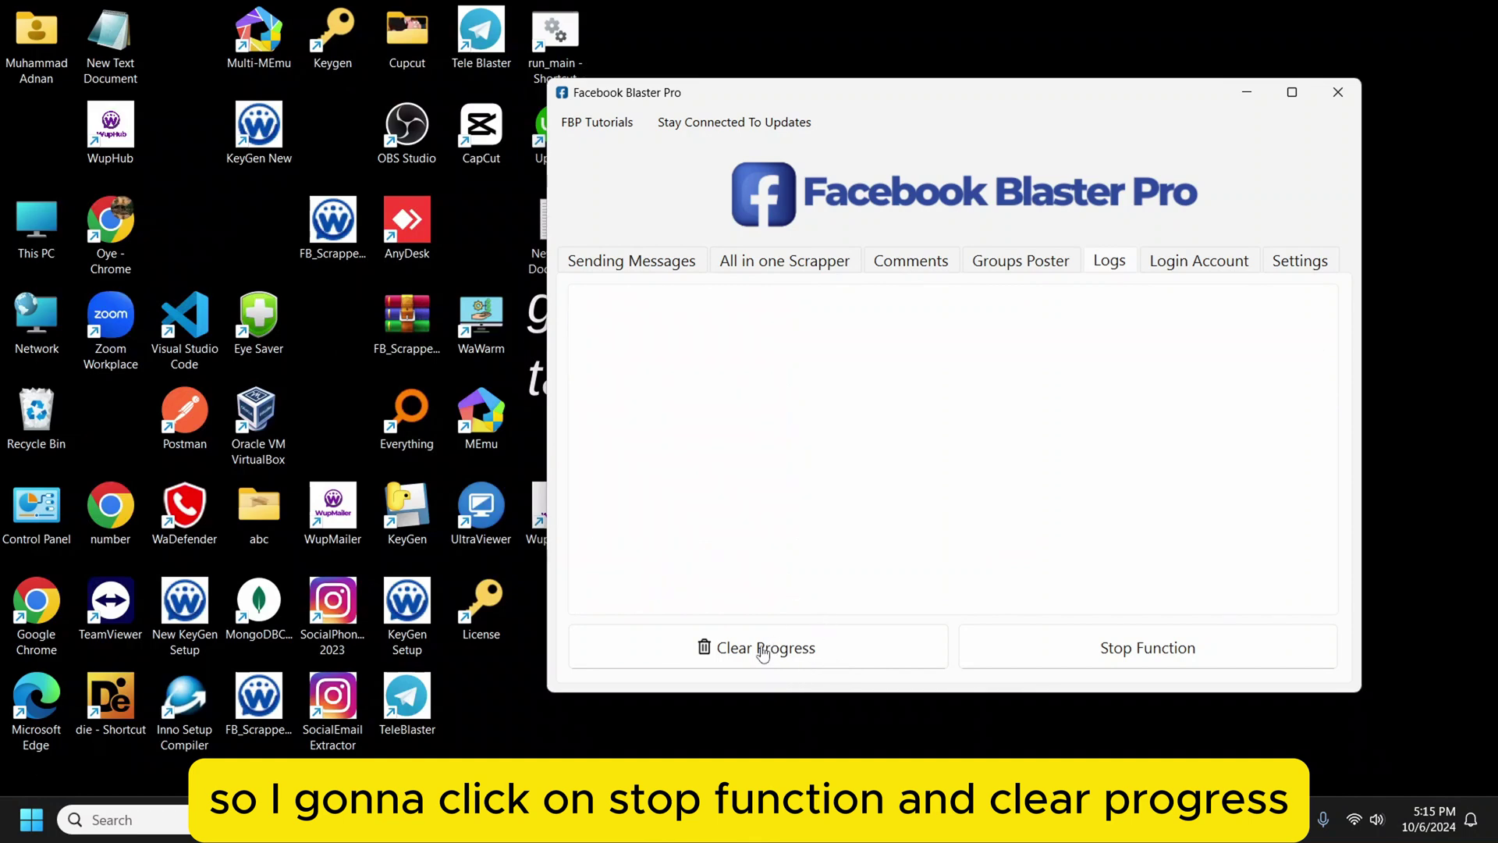
click(844, 263)
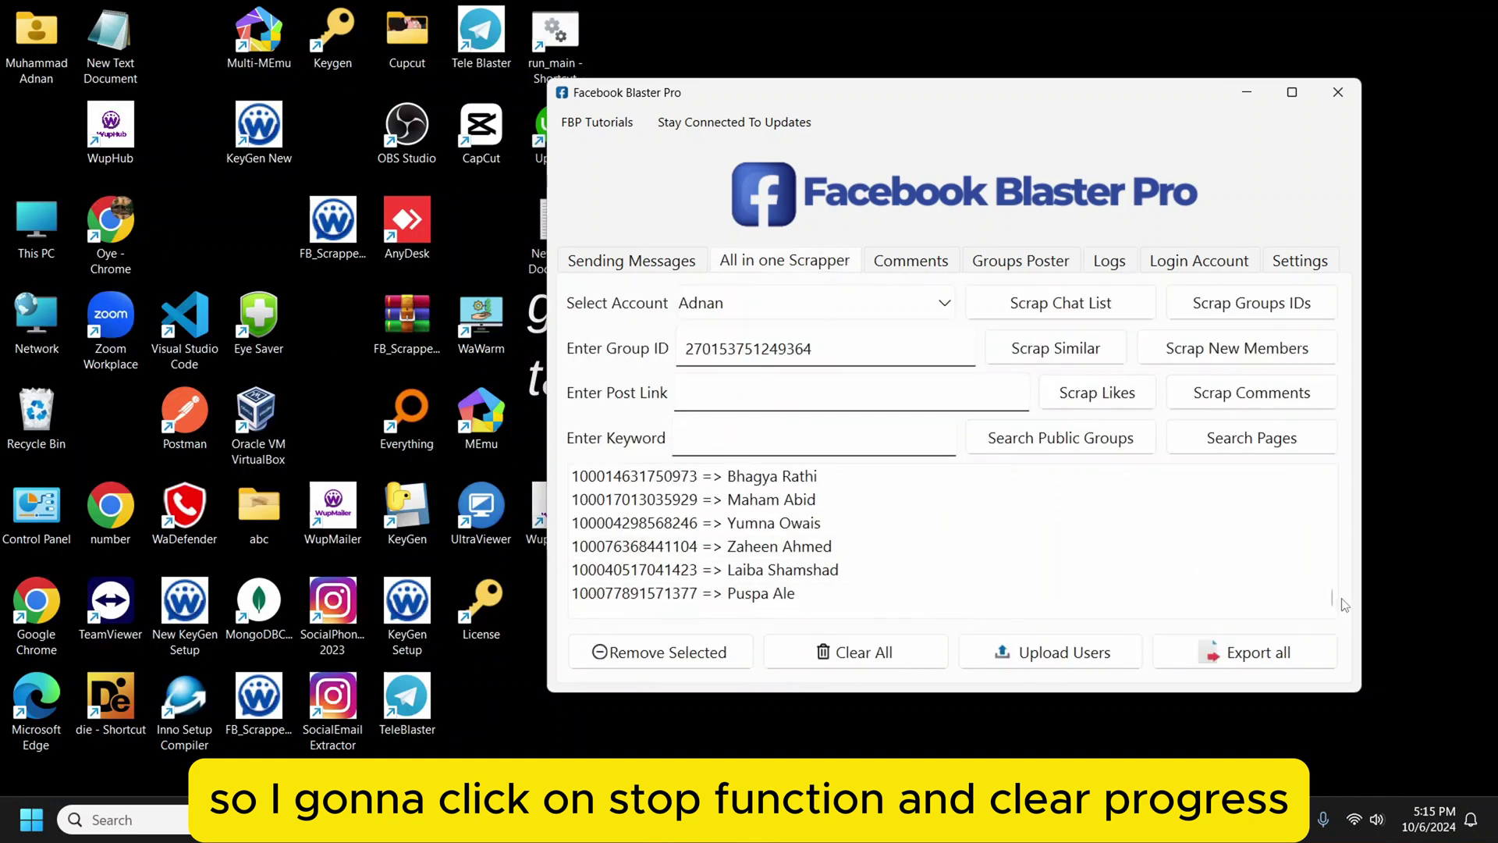
scroll(1341, 602, up, 5)
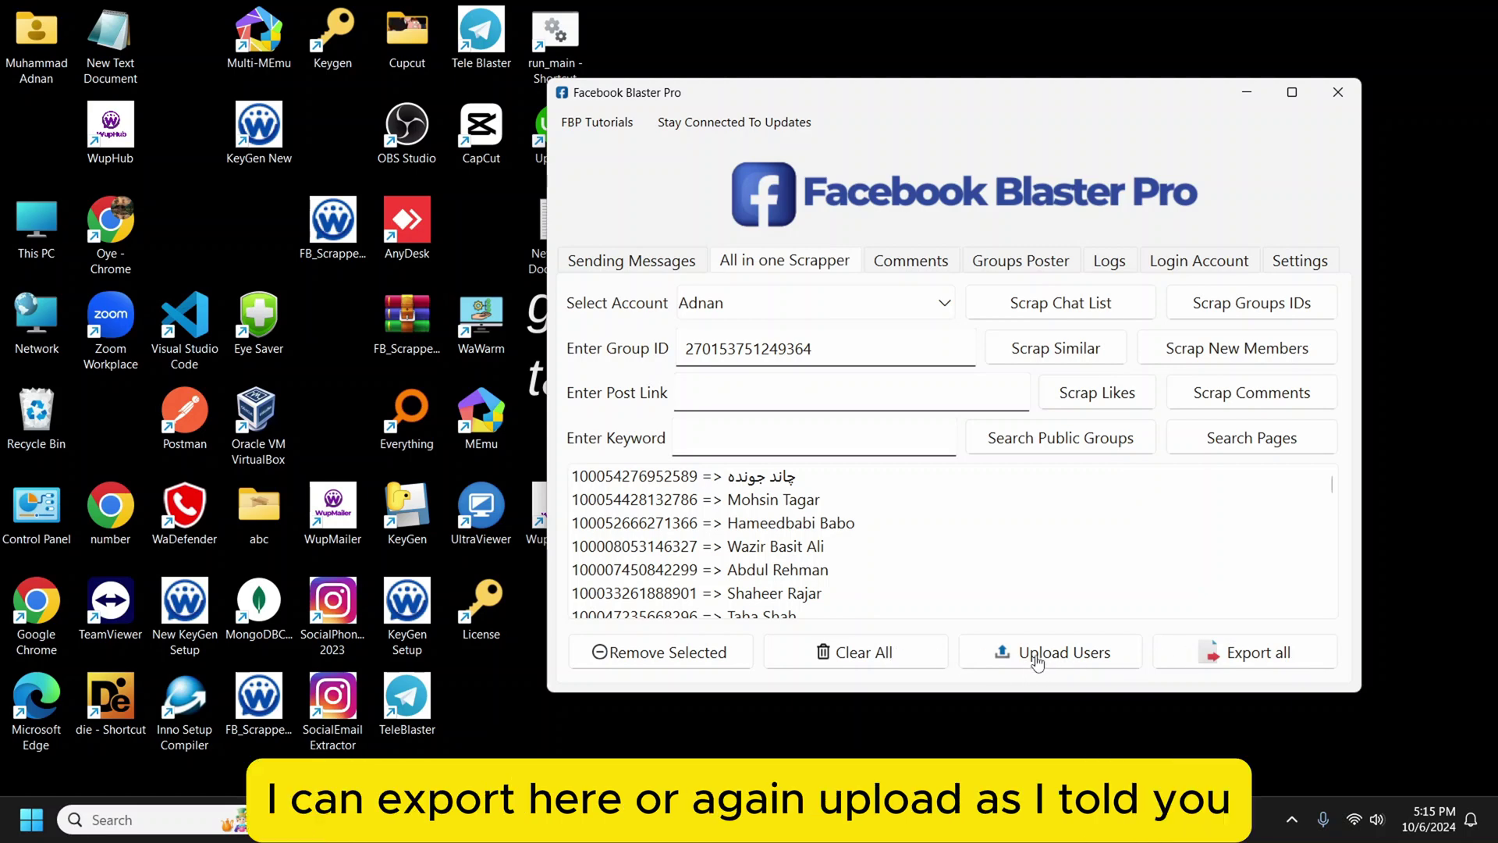
click(835, 657)
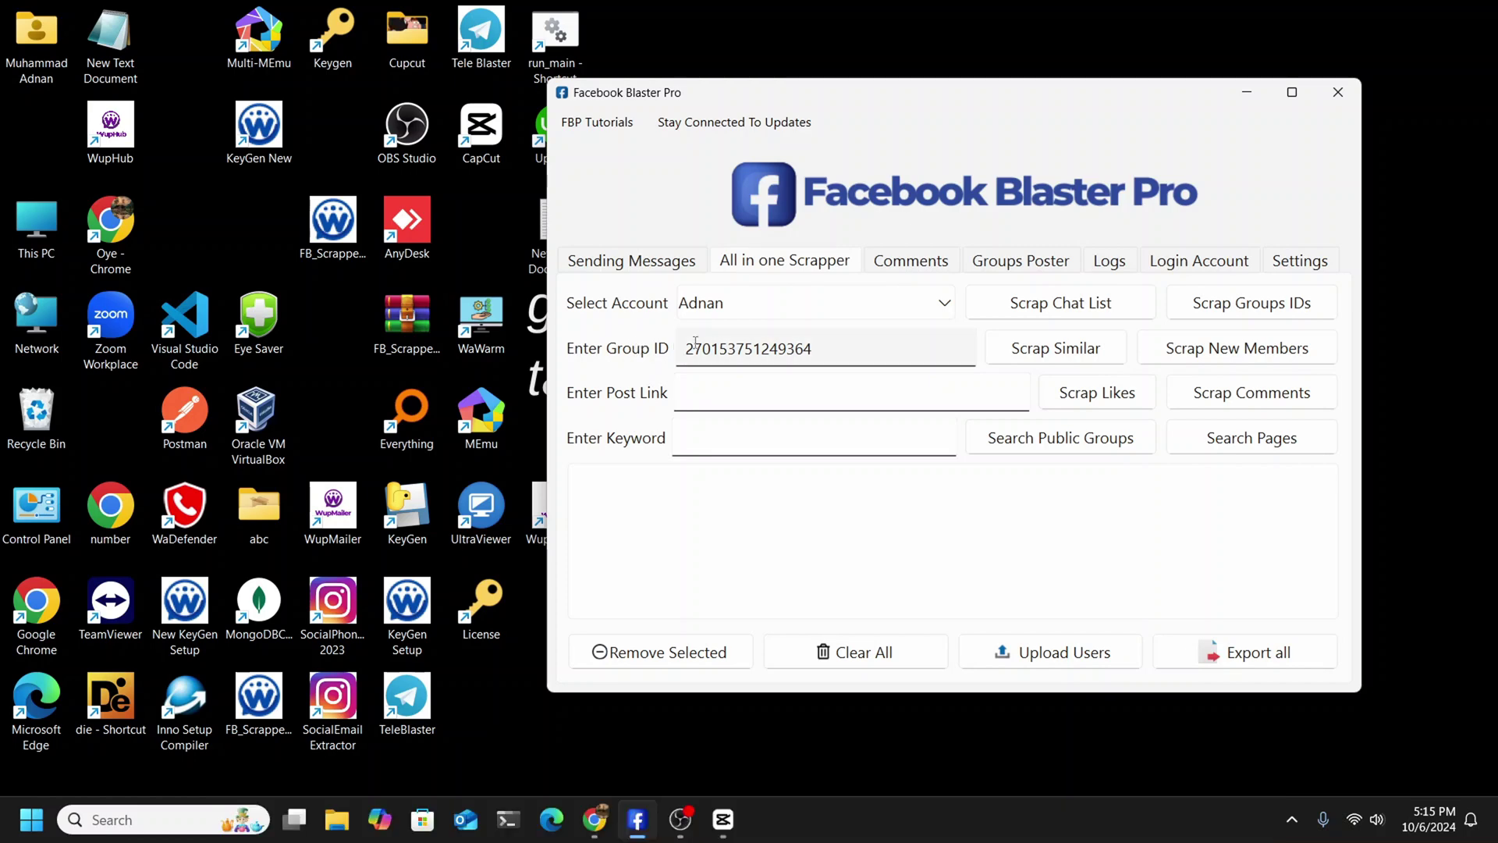
Step: Switch to Facebook in the browser and copy the share link of the sponsored "Swiss power & heritage" watch post
click(751, 390)
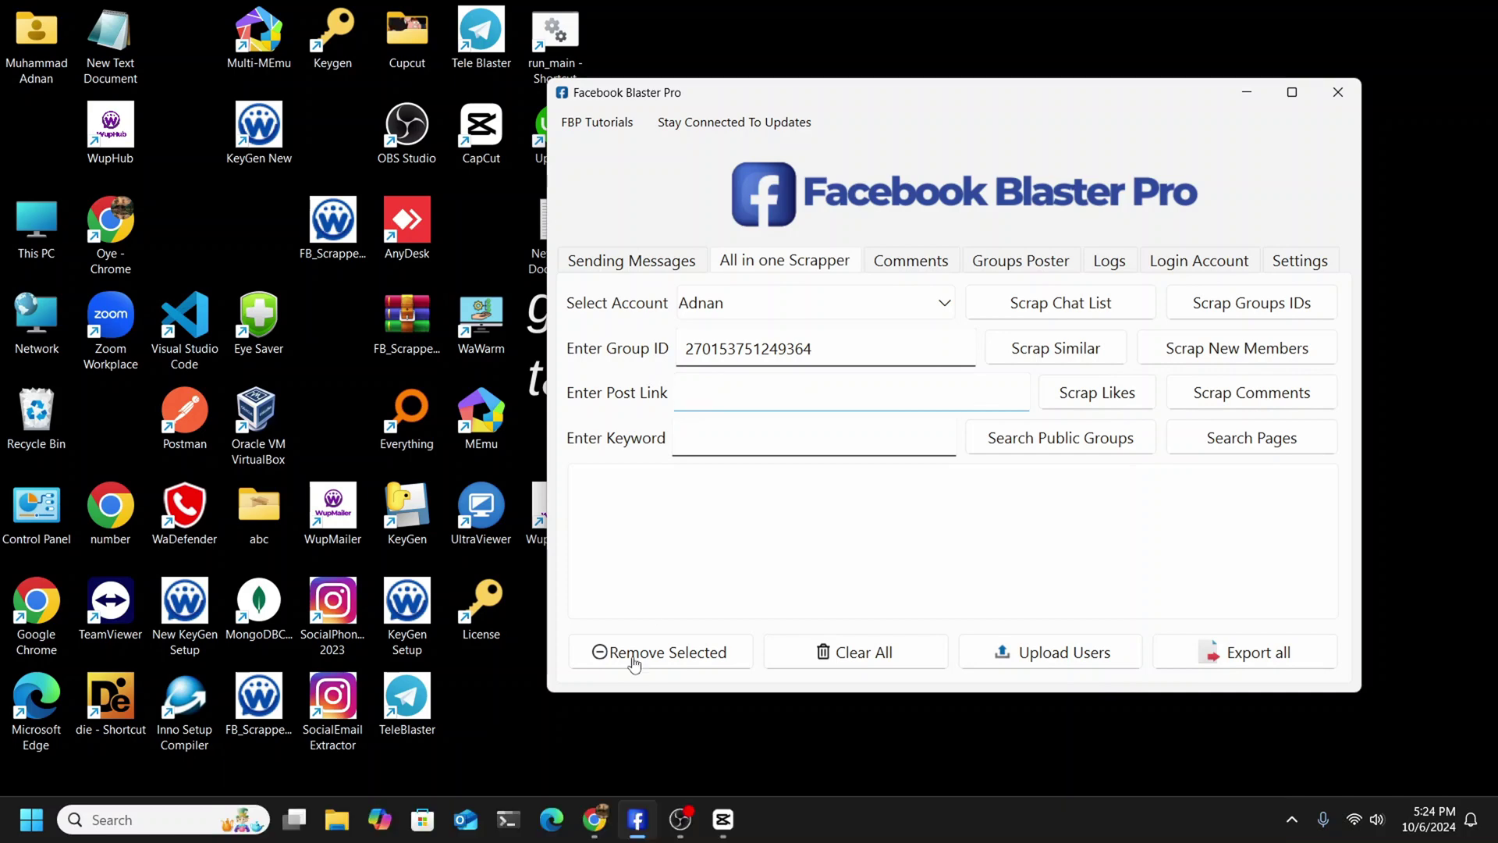
key(alt+Tab)
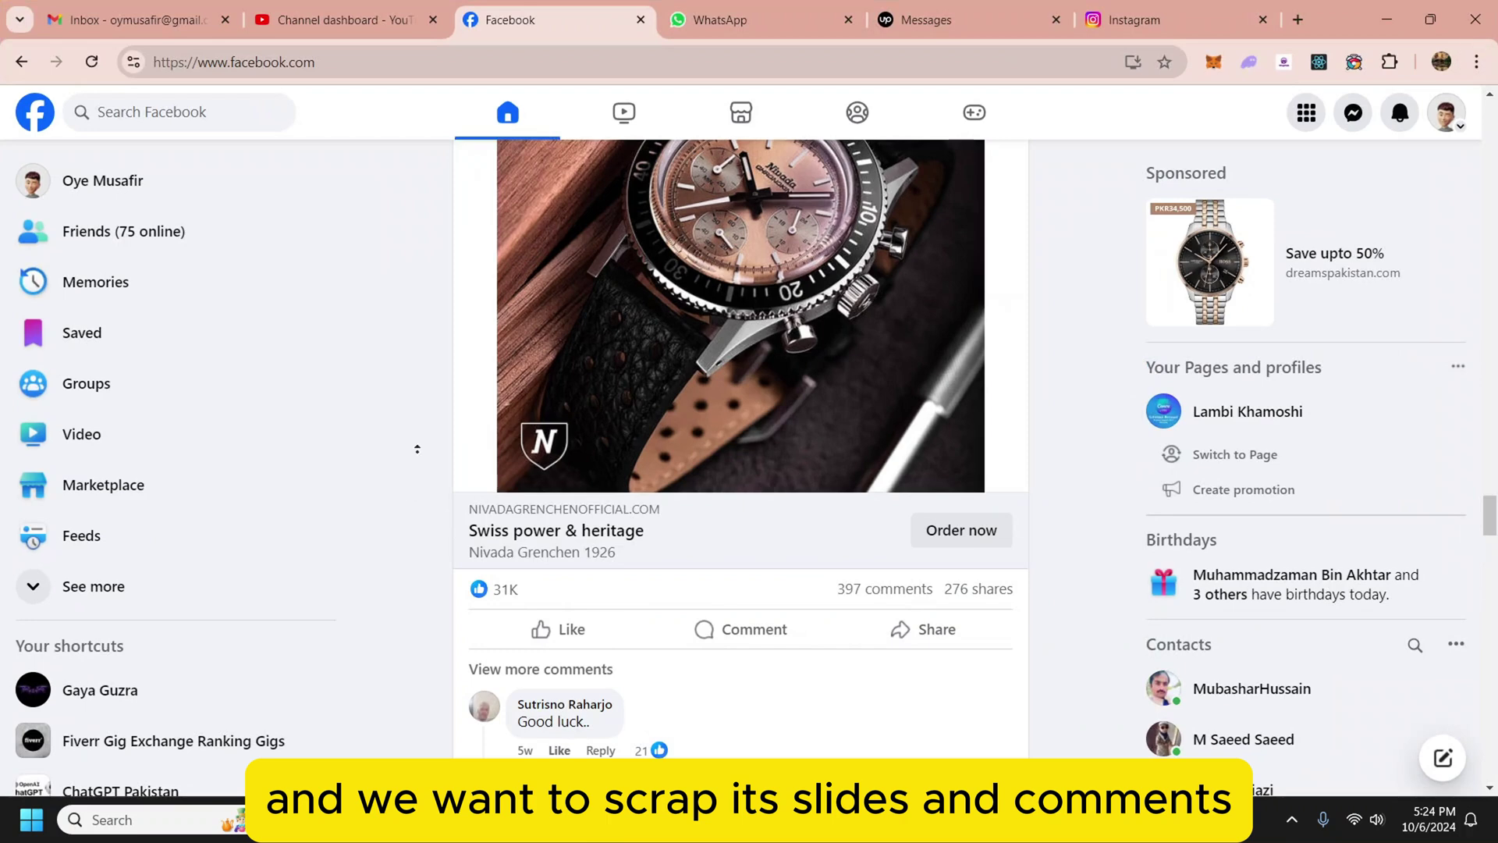
scroll(408, 546, up, 1)
scroll(409, 554, down, 1)
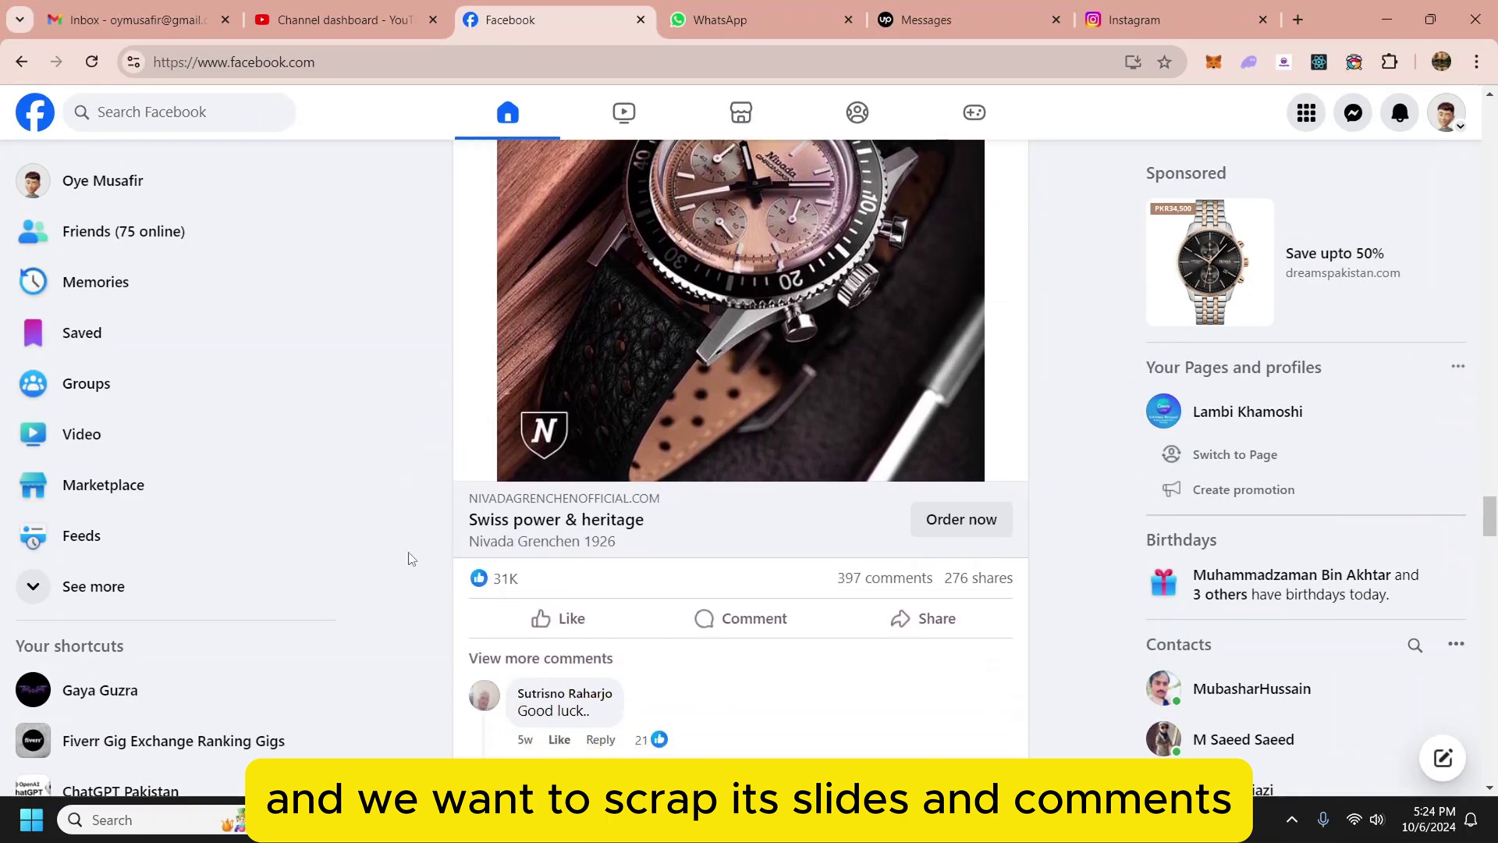
scroll(1064, 437, up, 5)
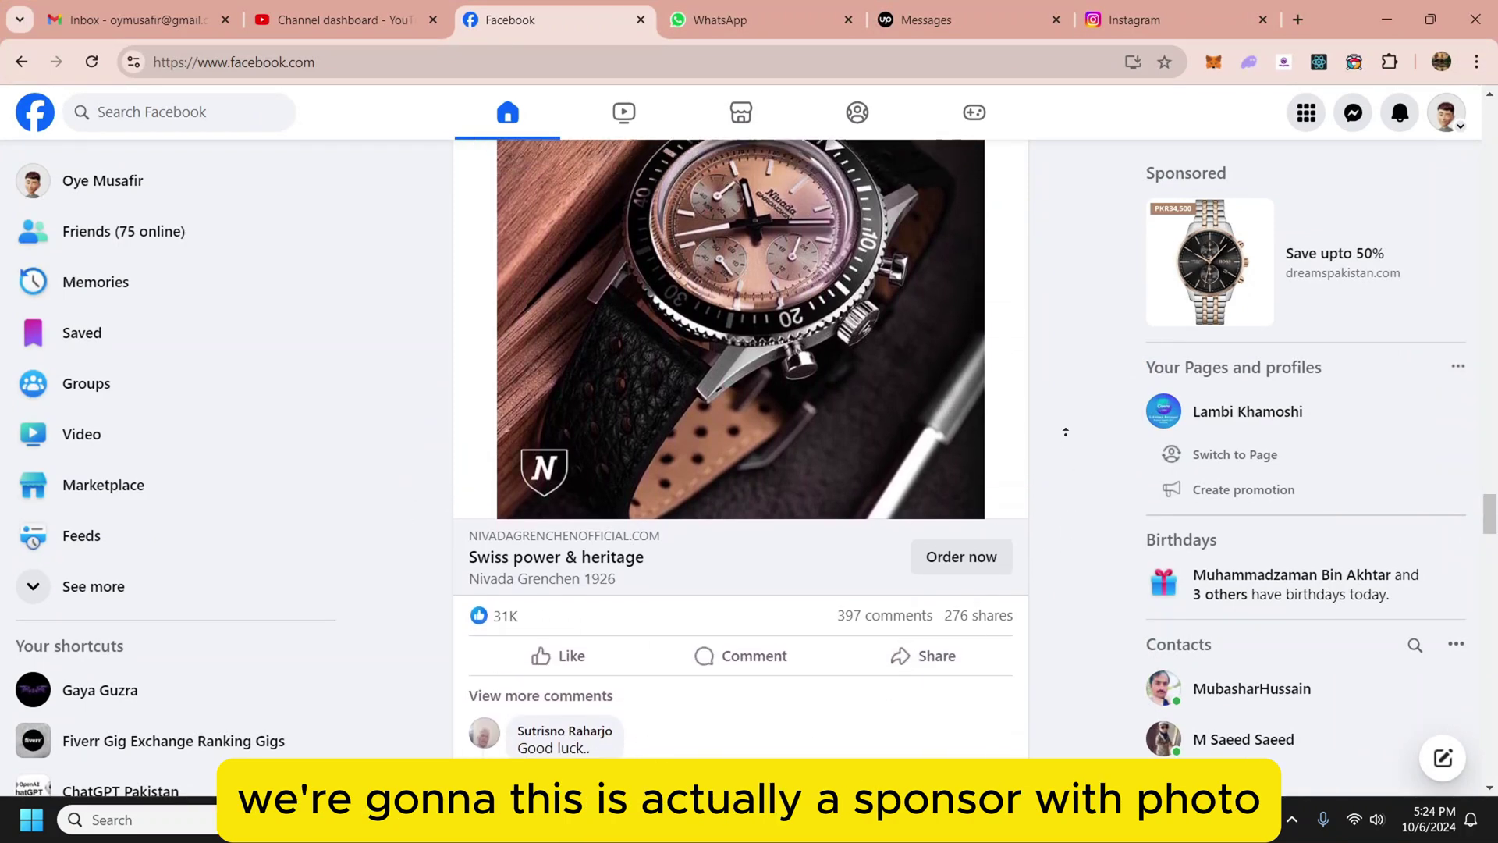
scroll(1075, 561, down, 3)
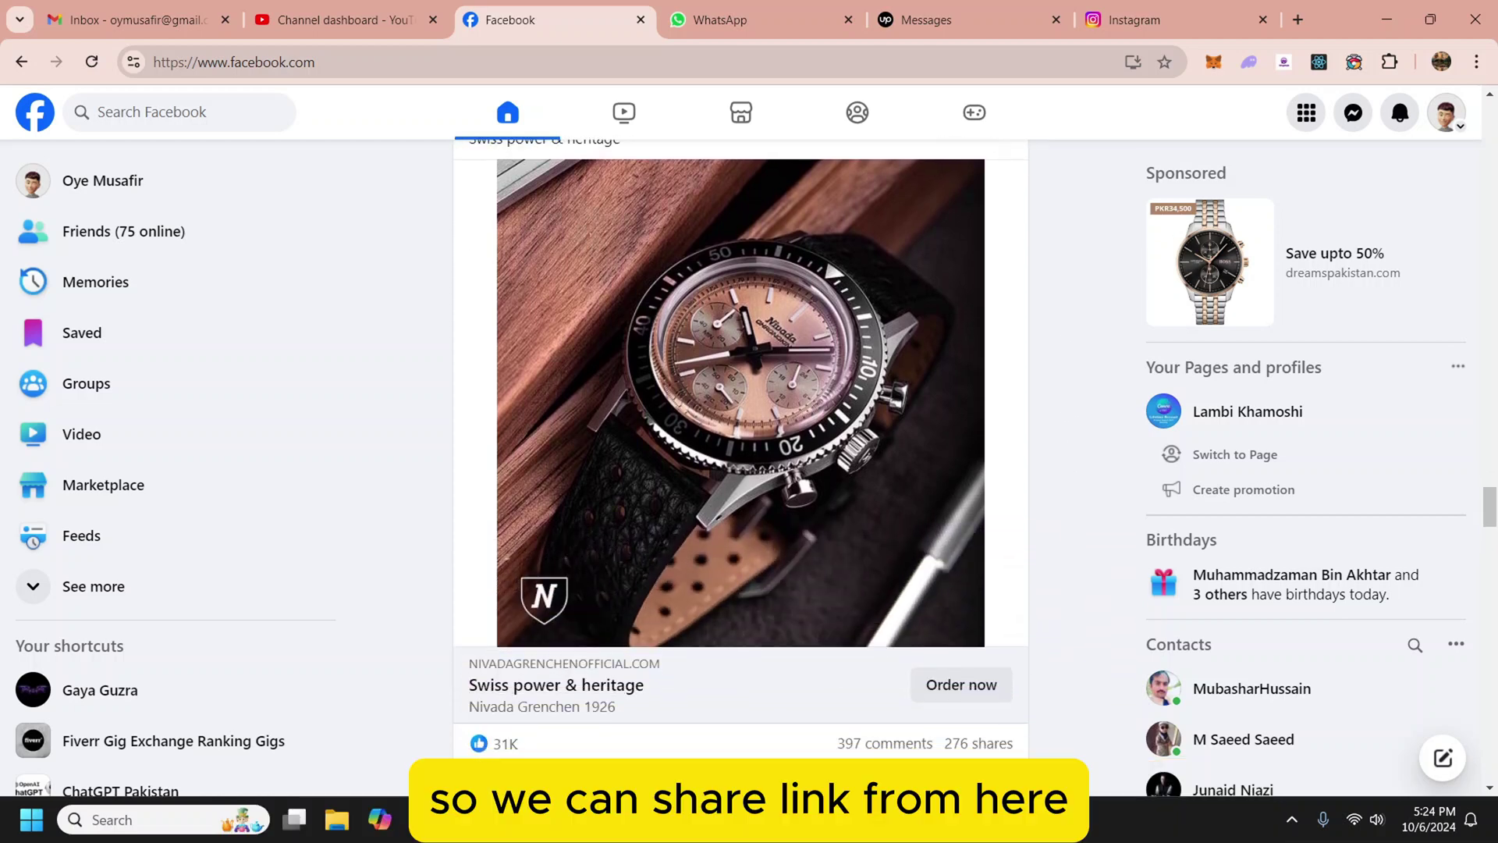
click(921, 780)
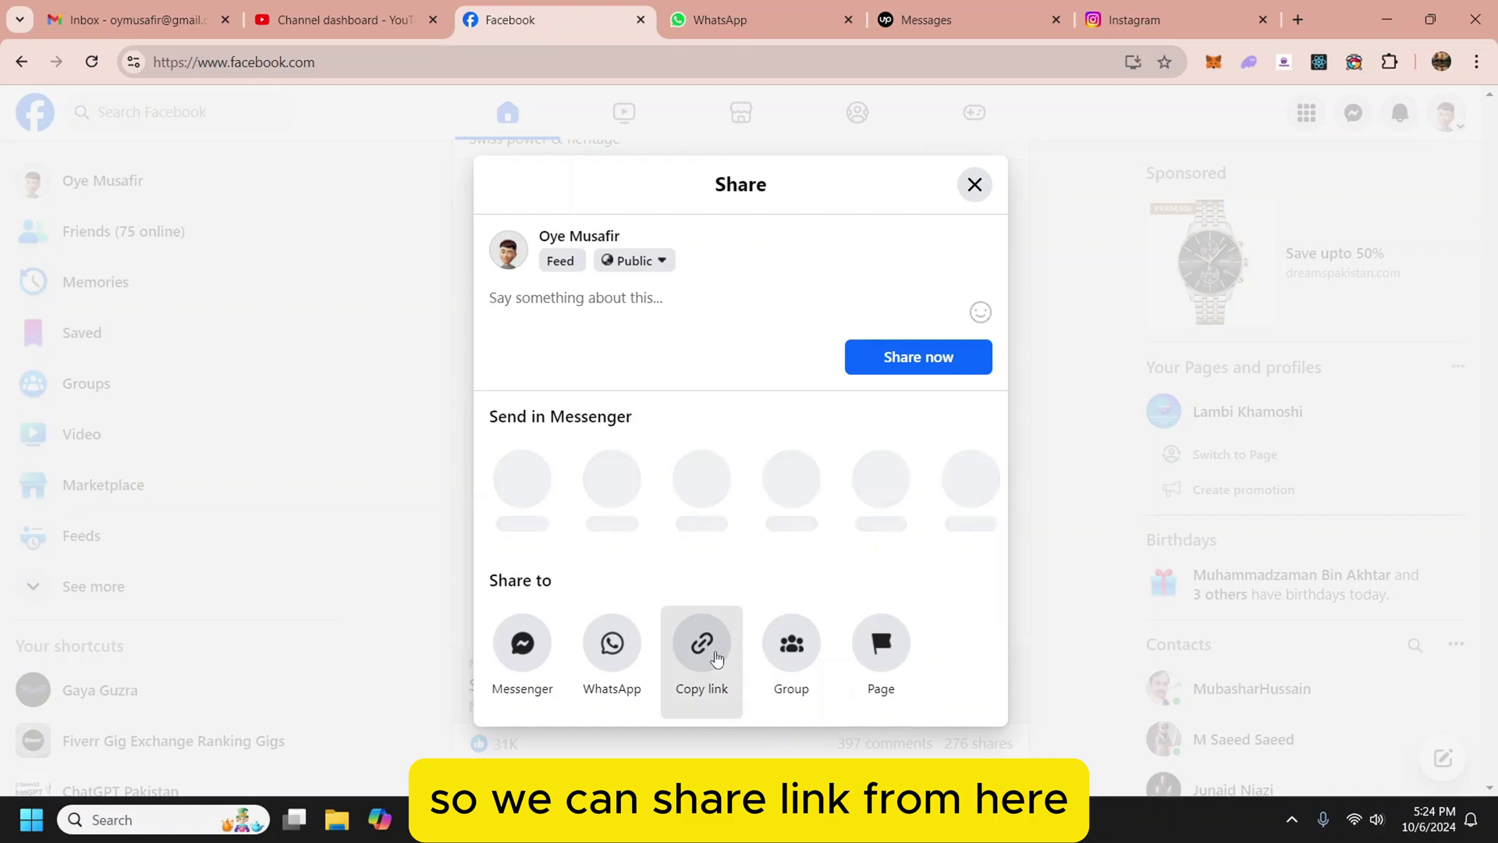
click(716, 659)
Step: Paste the copied link into a new browser tab to check that it points to Facebook, and cut it back out
click(1297, 20)
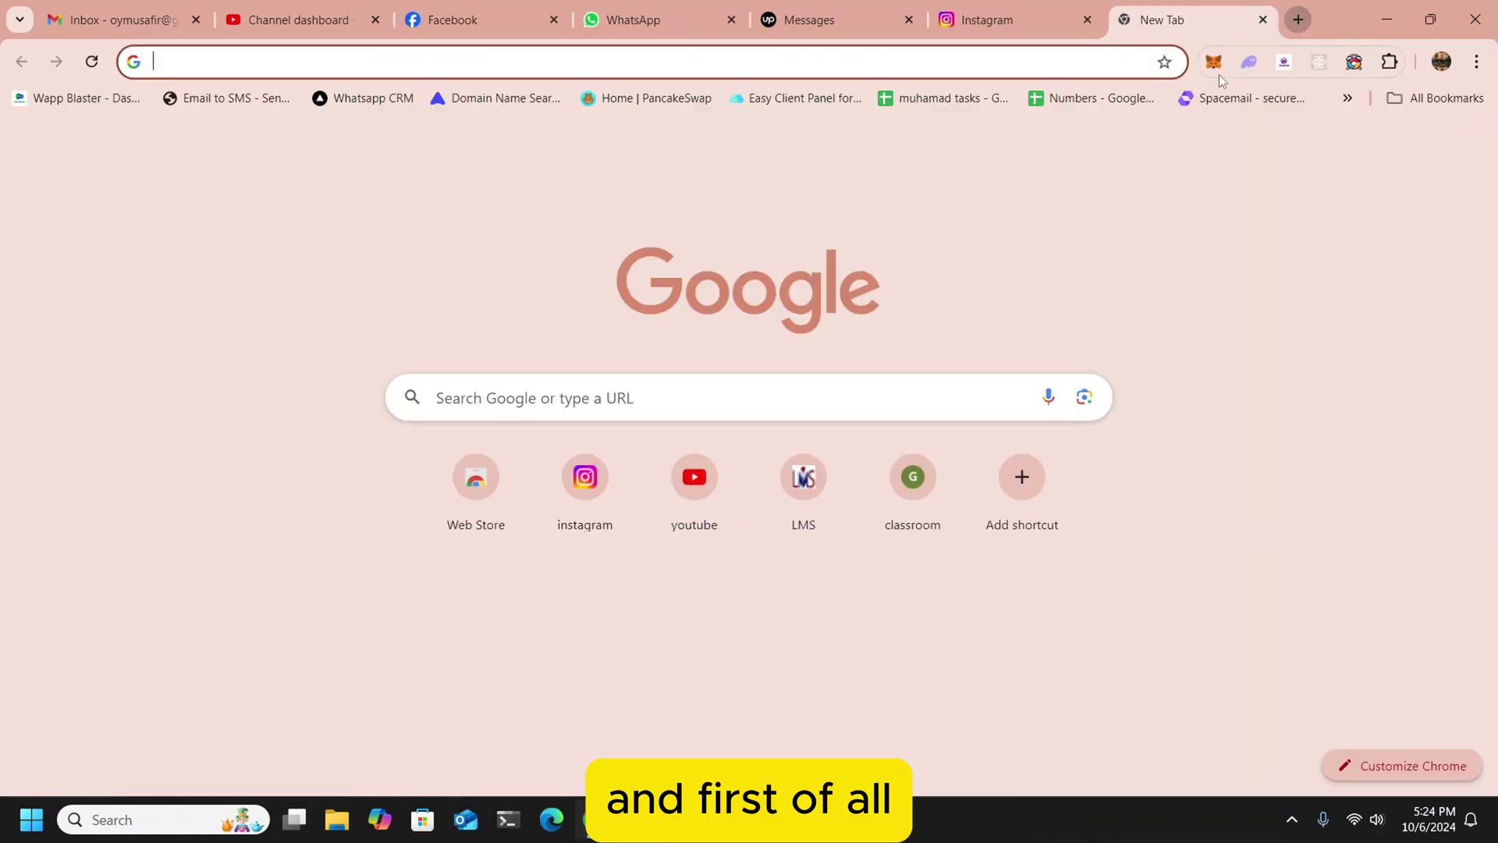
key(ctrl+v)
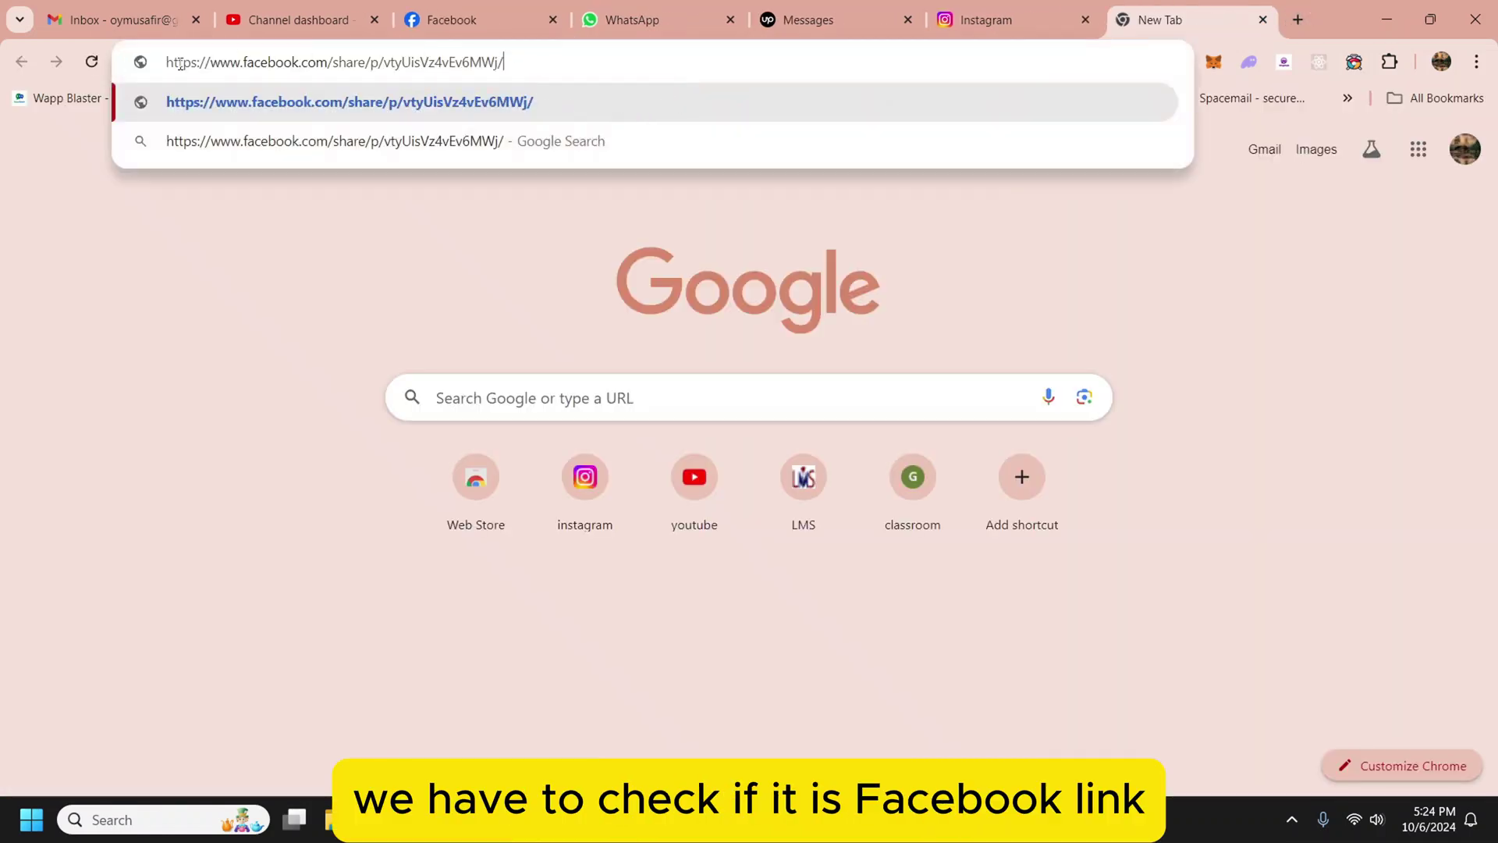
drag(549, 61, 96, 47)
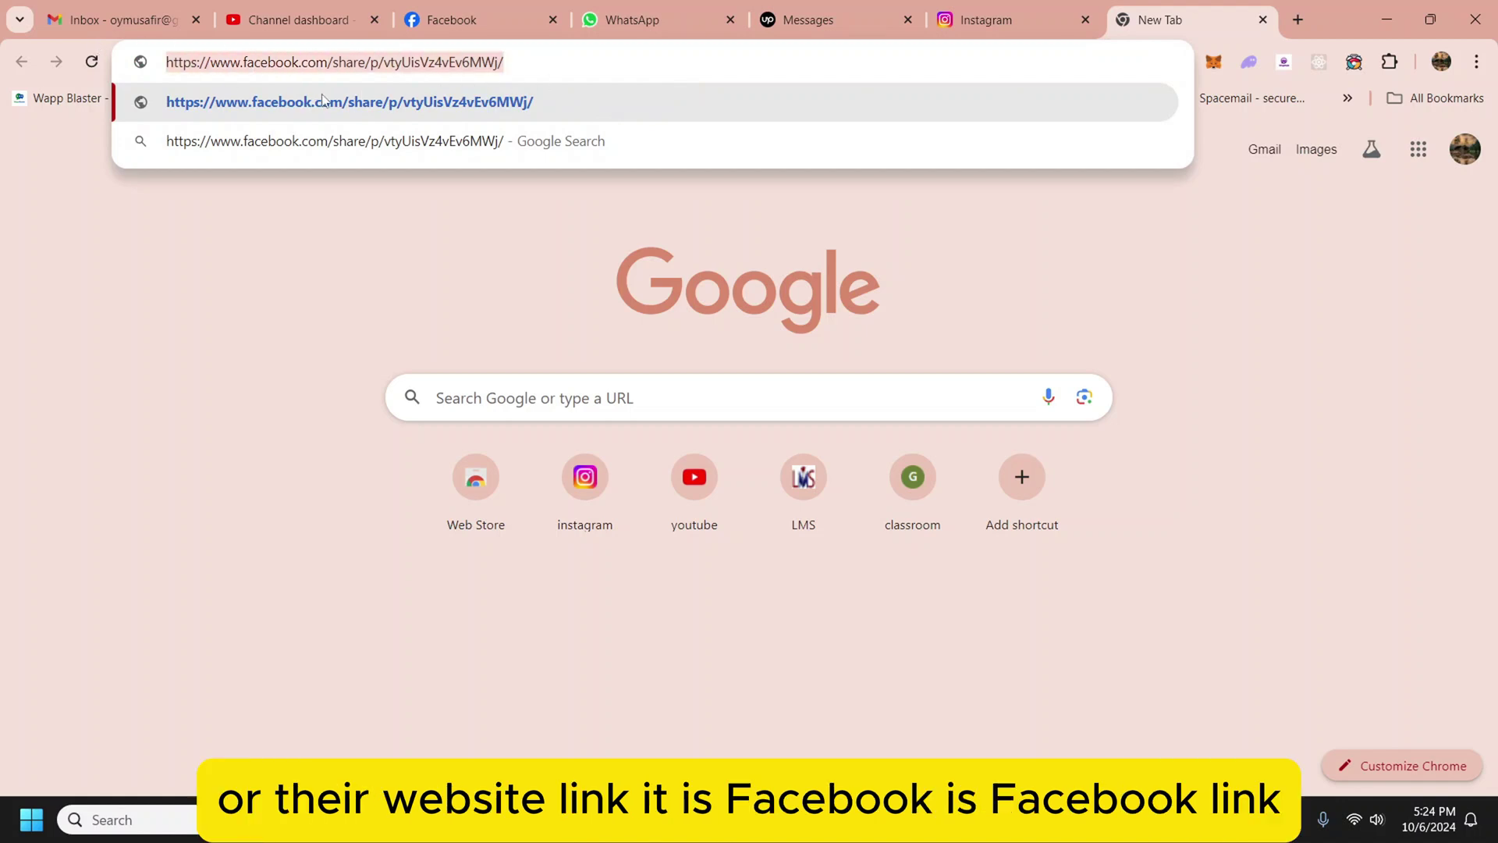
key(ctrl+x)
Step: Return to Facebook Blaster Pro, enter the copied link as the post link, and start scraping the post's likes
click(1388, 9)
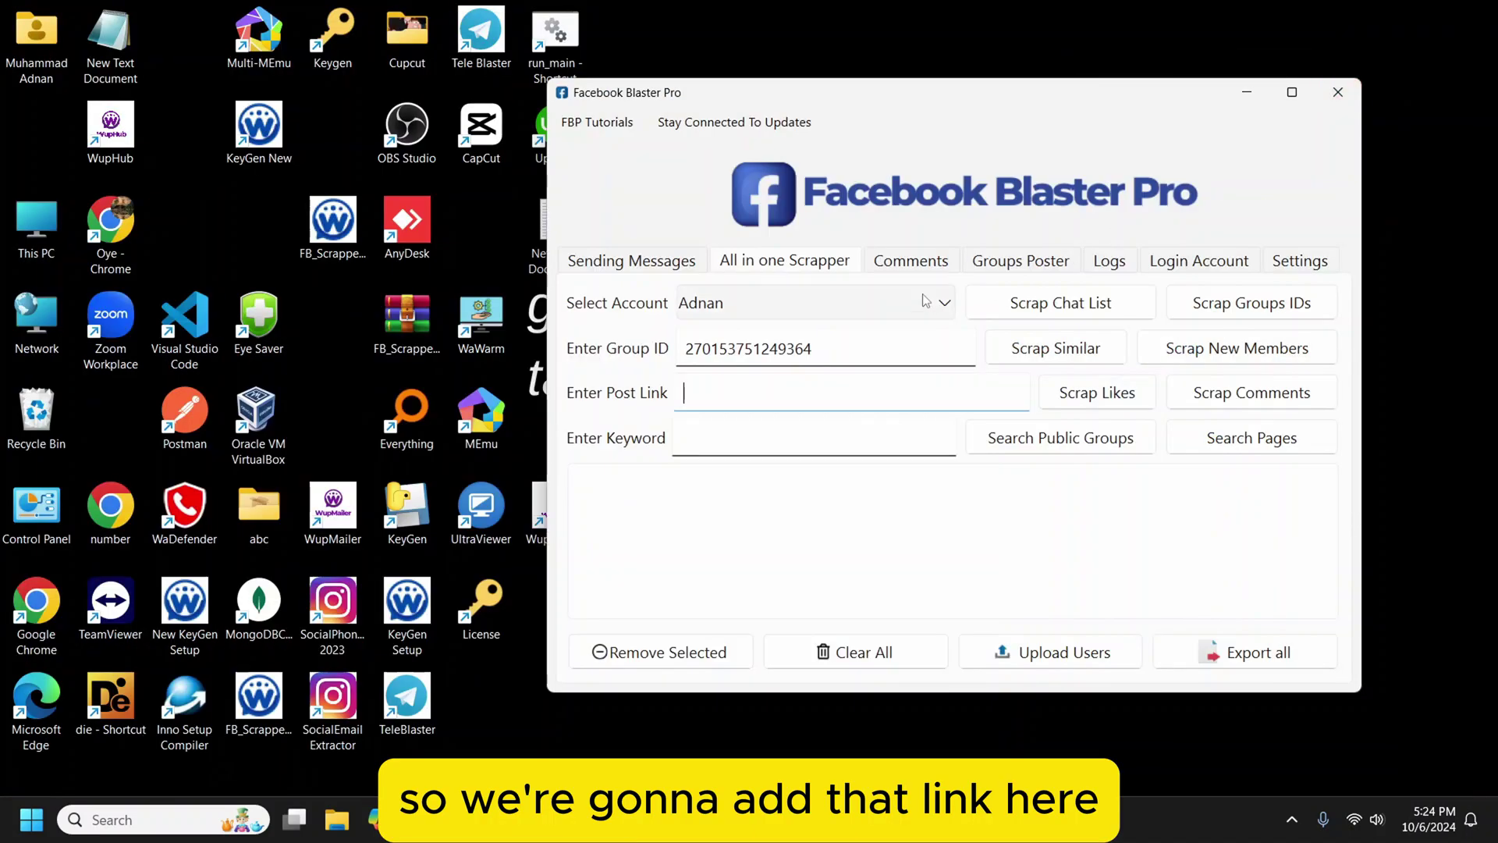
key(ctrl+v)
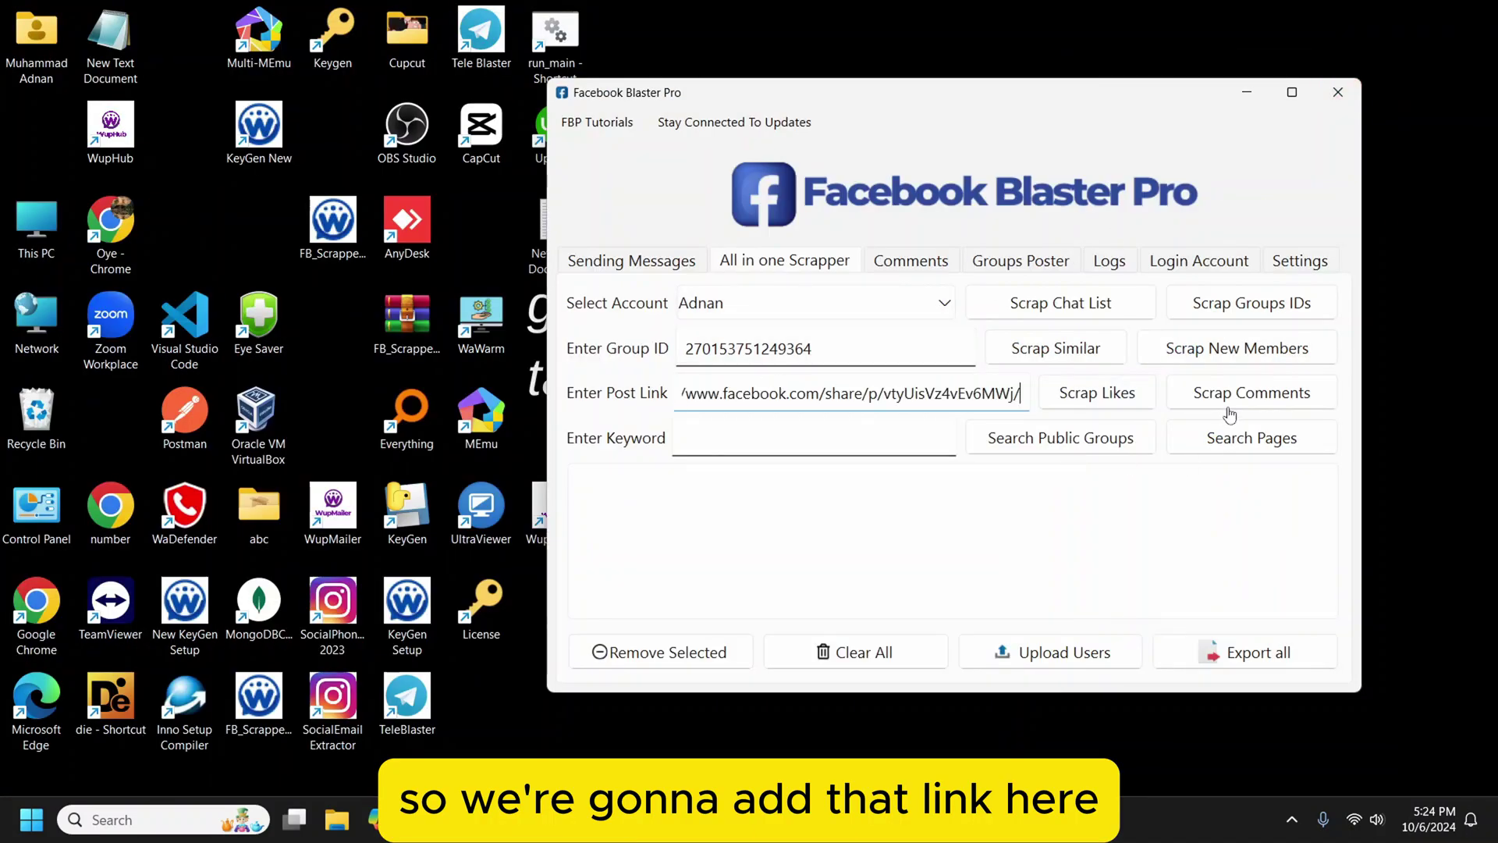
click(1119, 405)
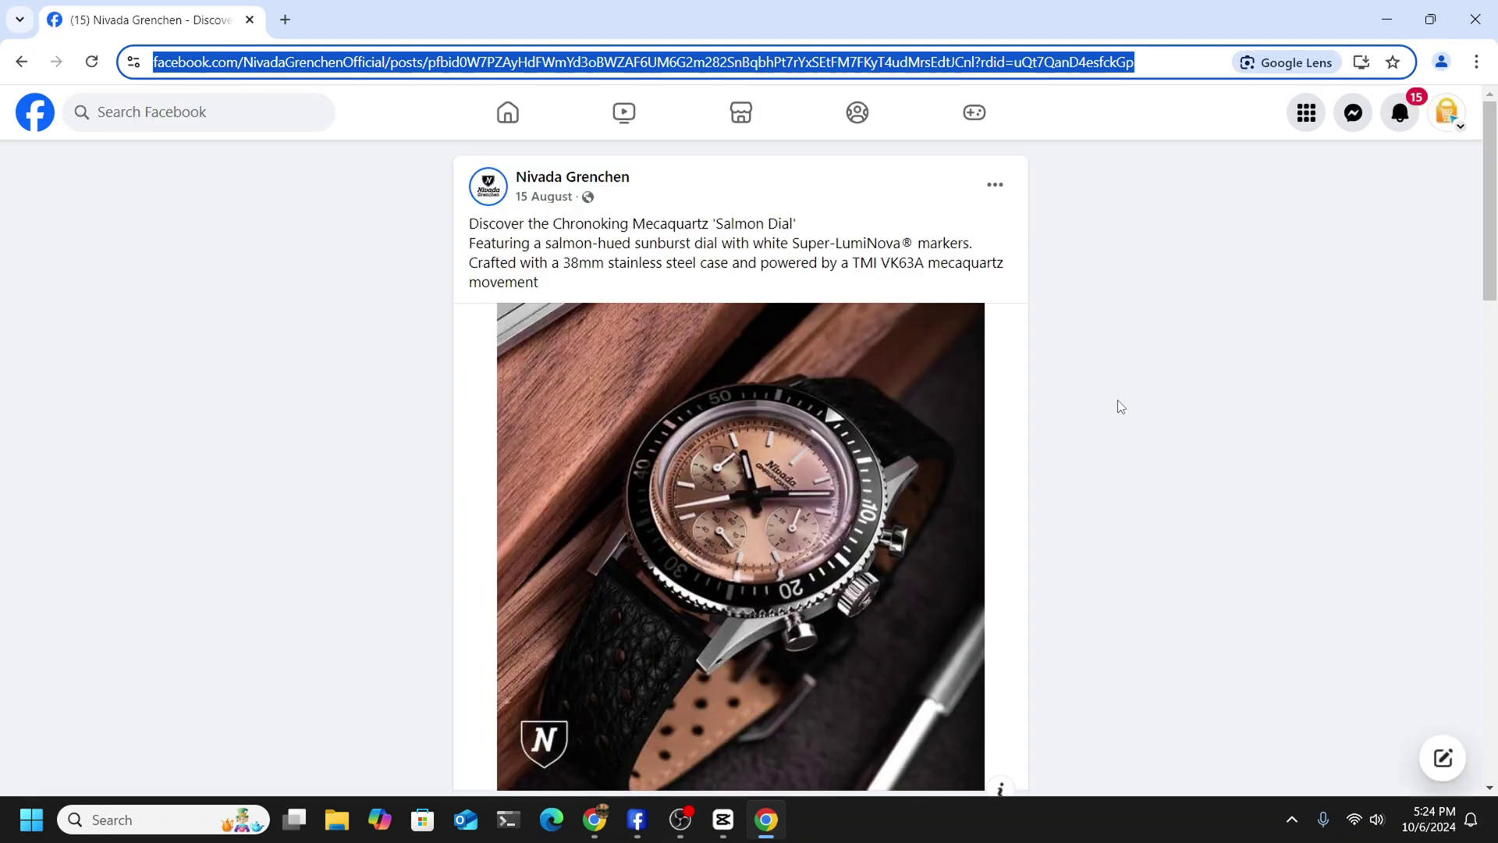
Step: Compare the post's reaction list in the browser with the likes scrape's log and the collected user IDs
click(636, 819)
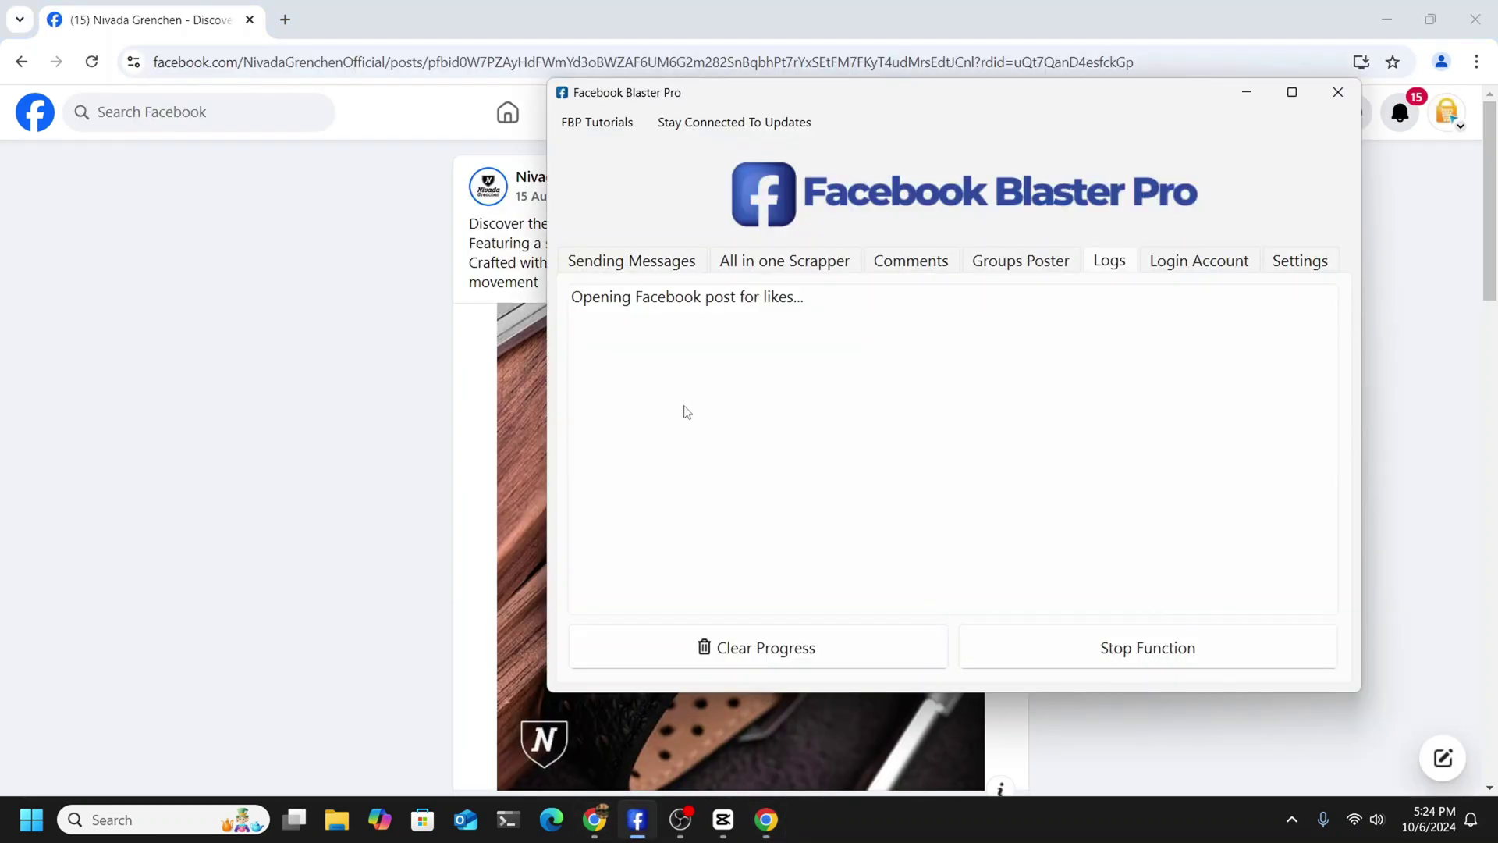
drag(845, 91, 1228, 119)
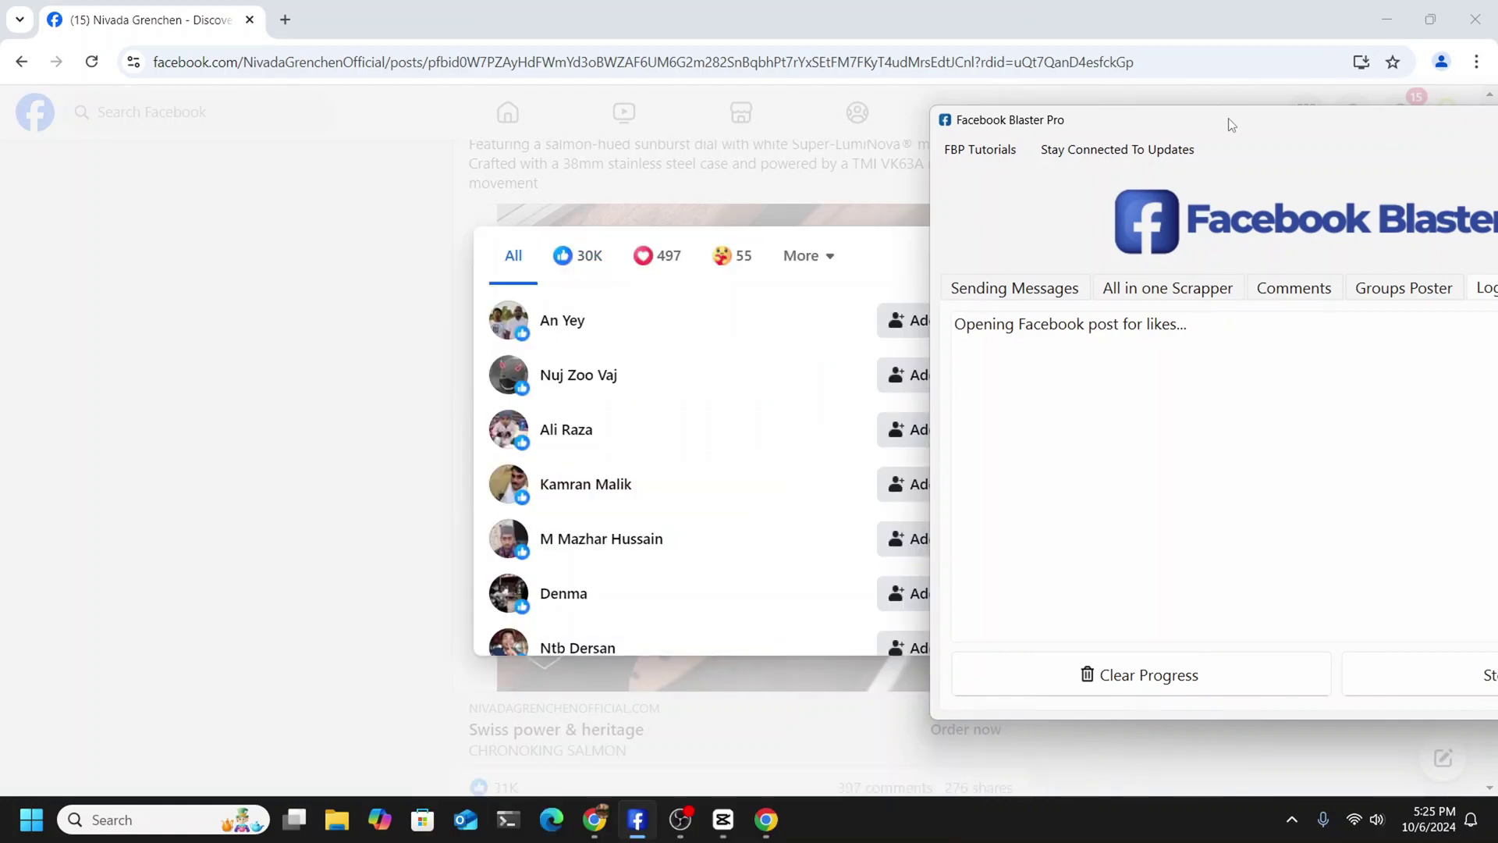
drag(1228, 119, 1116, 106)
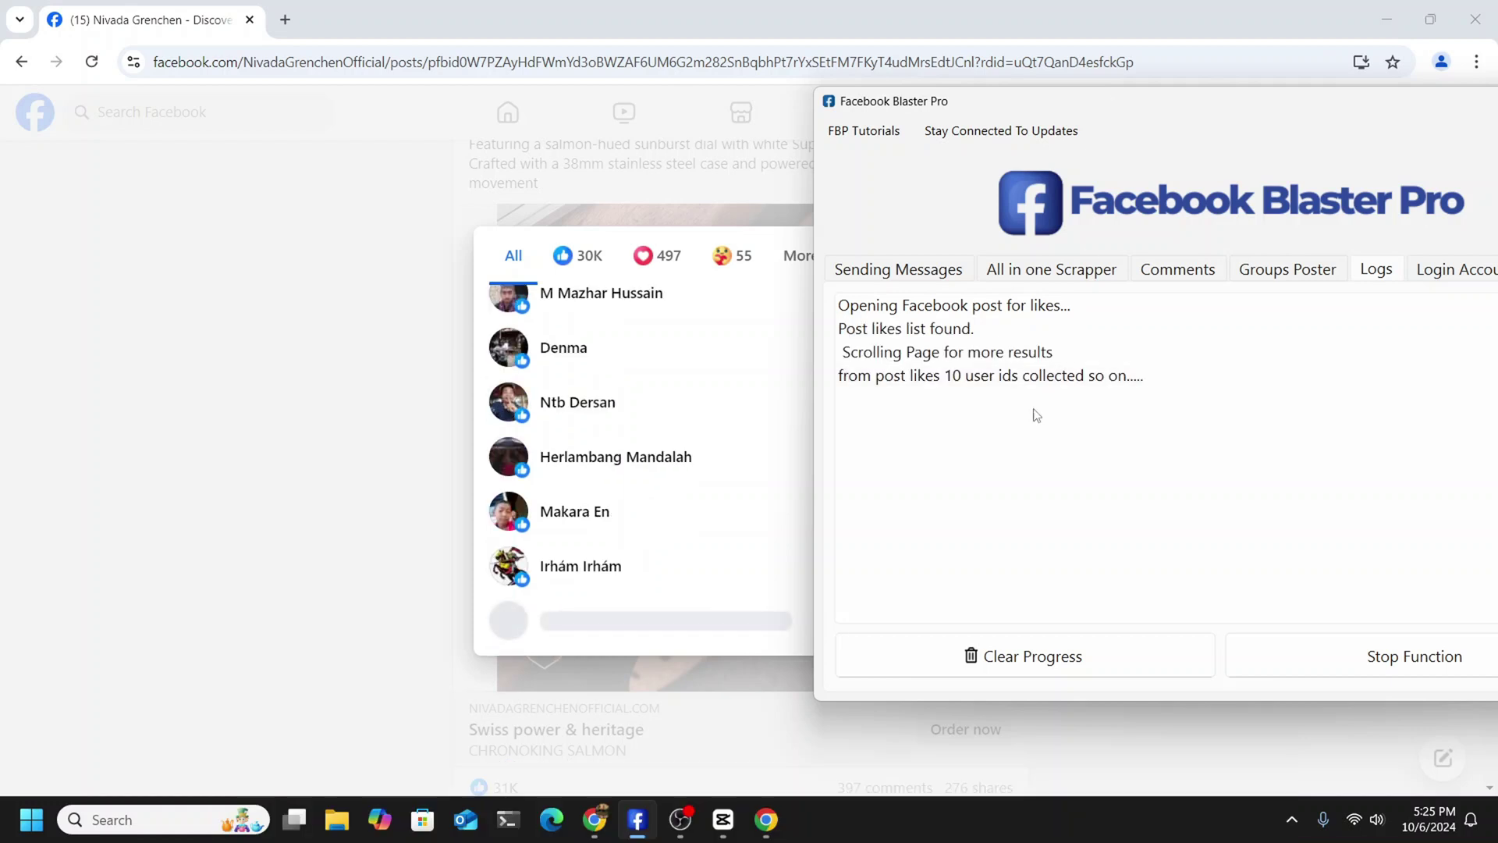
drag(1147, 95, 1101, 95)
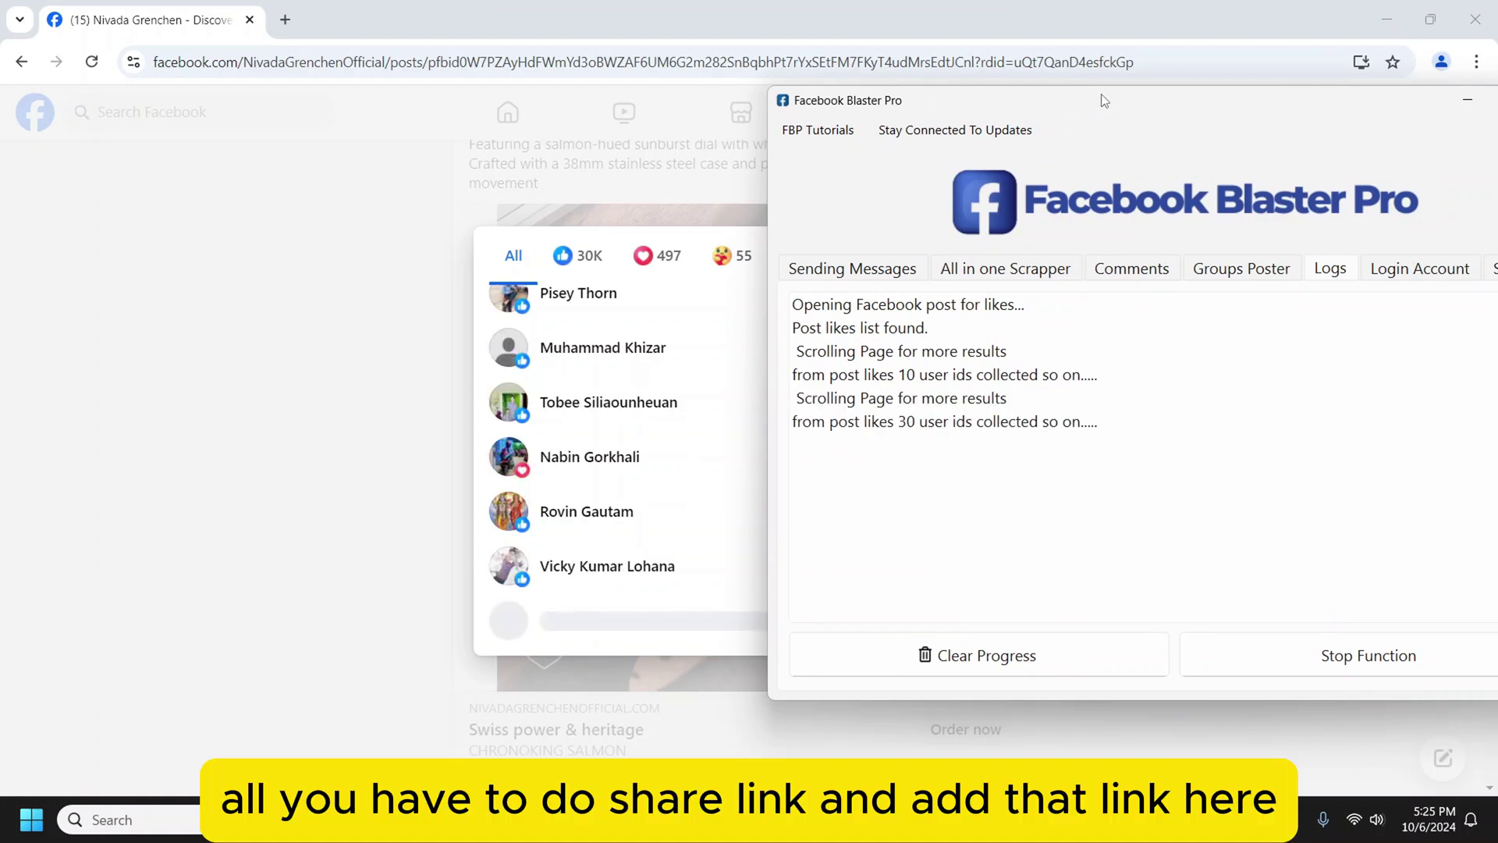
click(1006, 268)
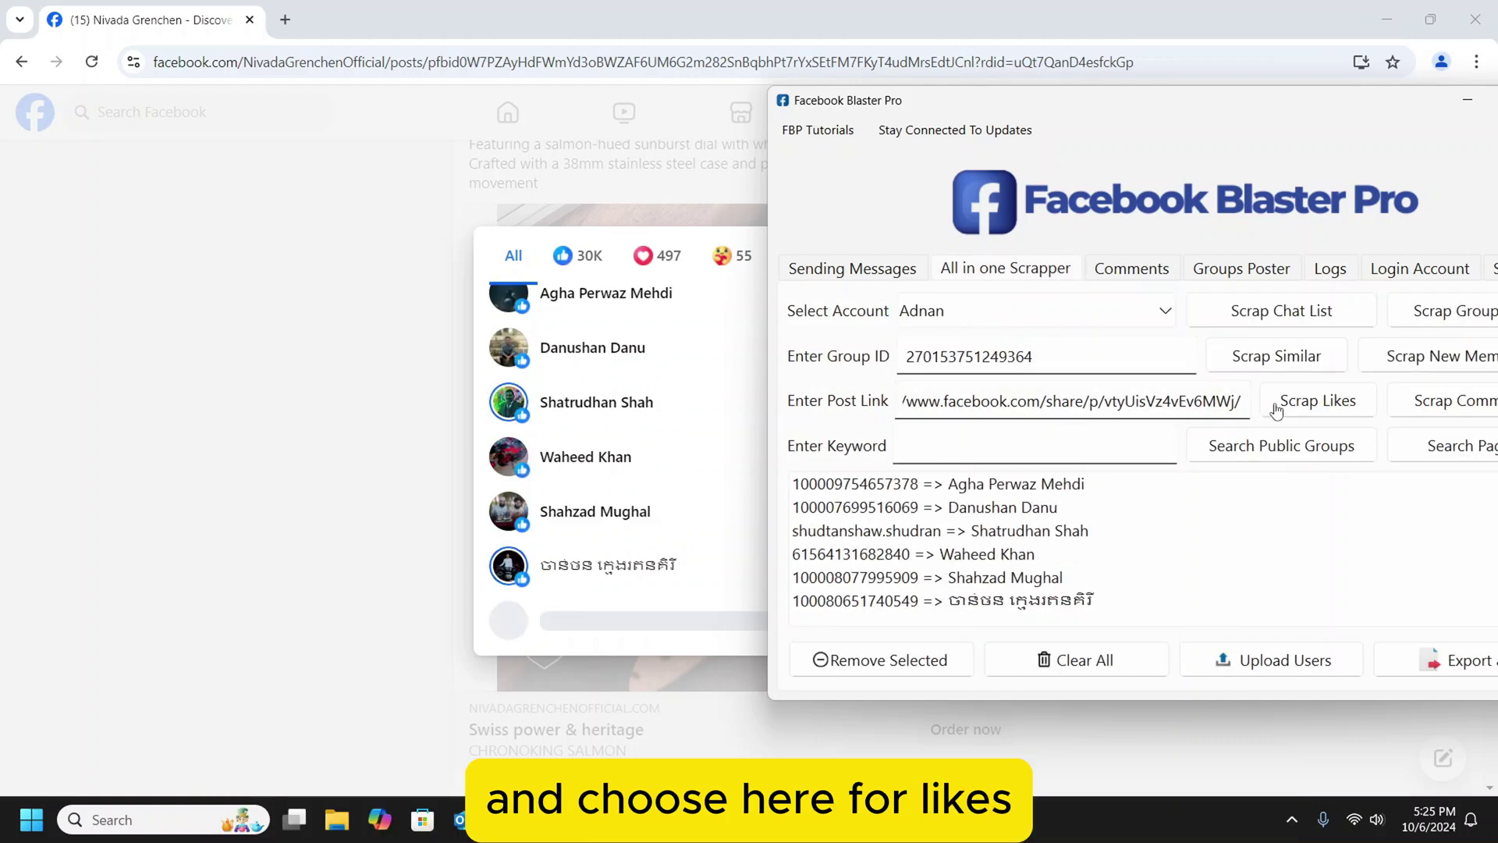
click(1329, 269)
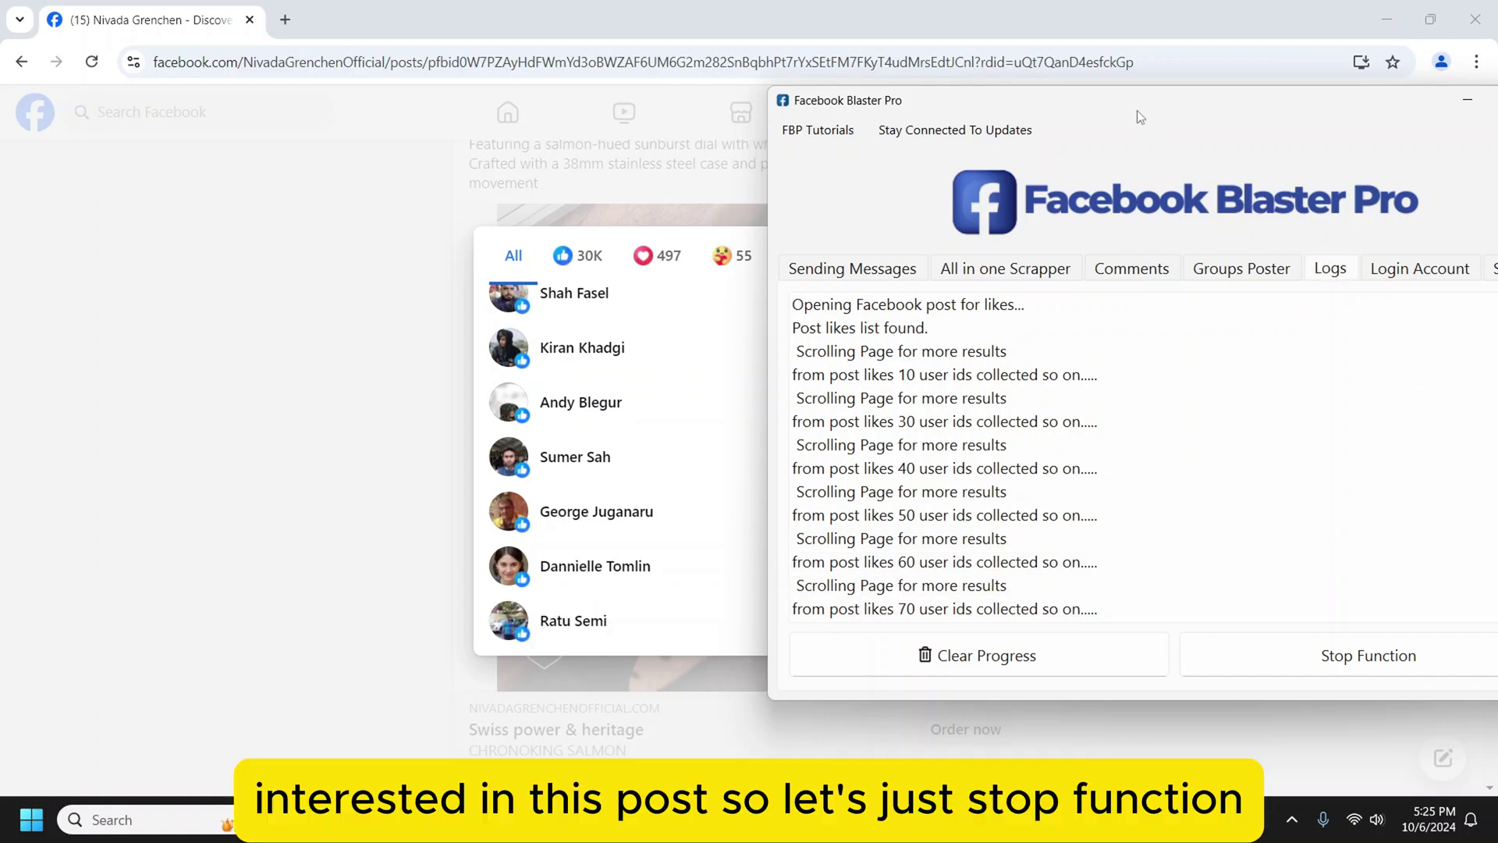
Step: Stop the likes scrape, and clear both its progress log and all entries in the scraped list
drag(1122, 98, 892, 83)
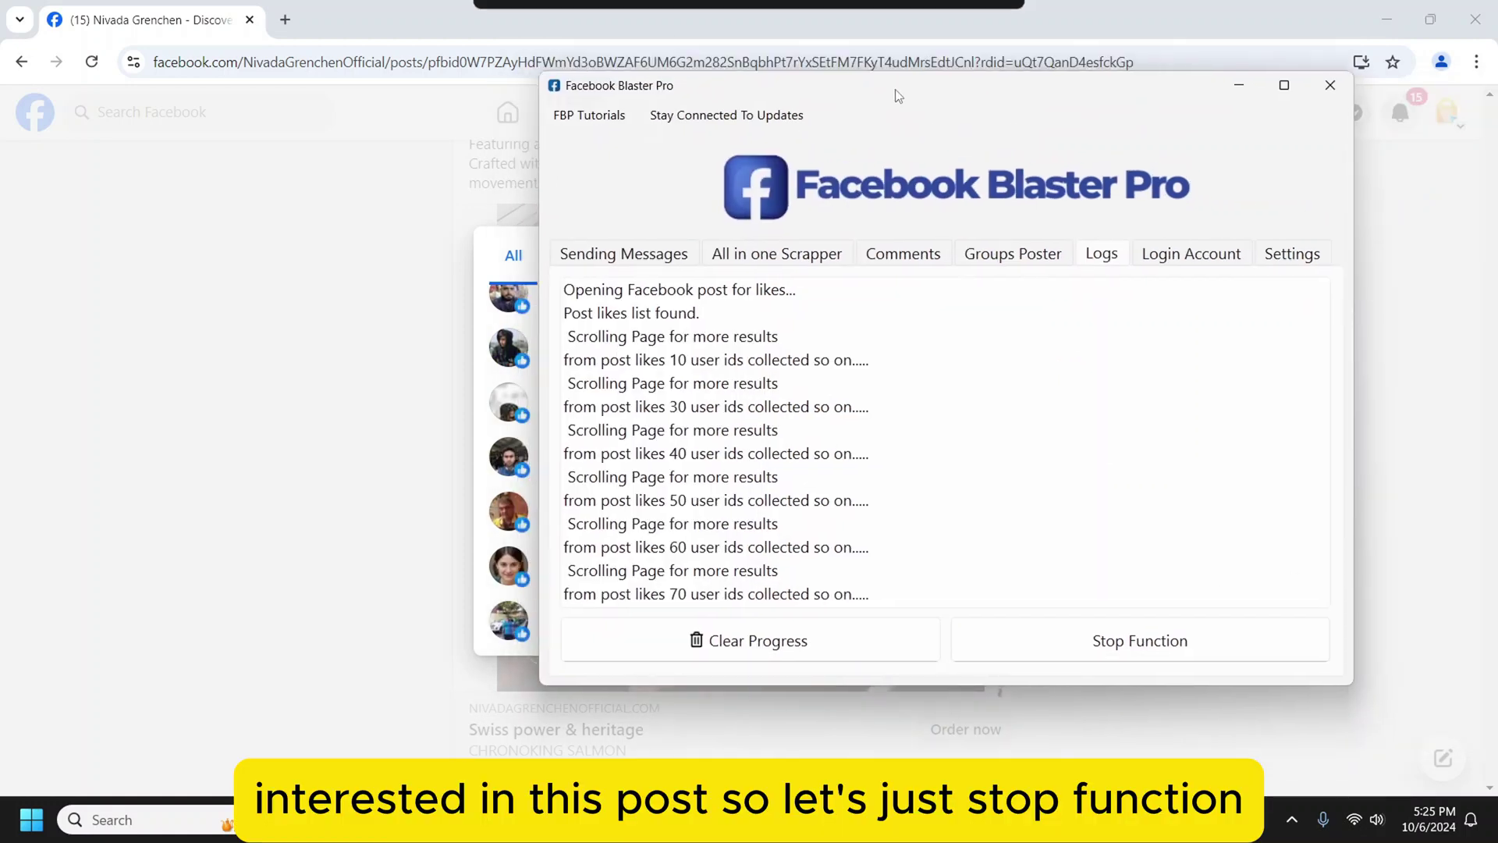
click(1162, 641)
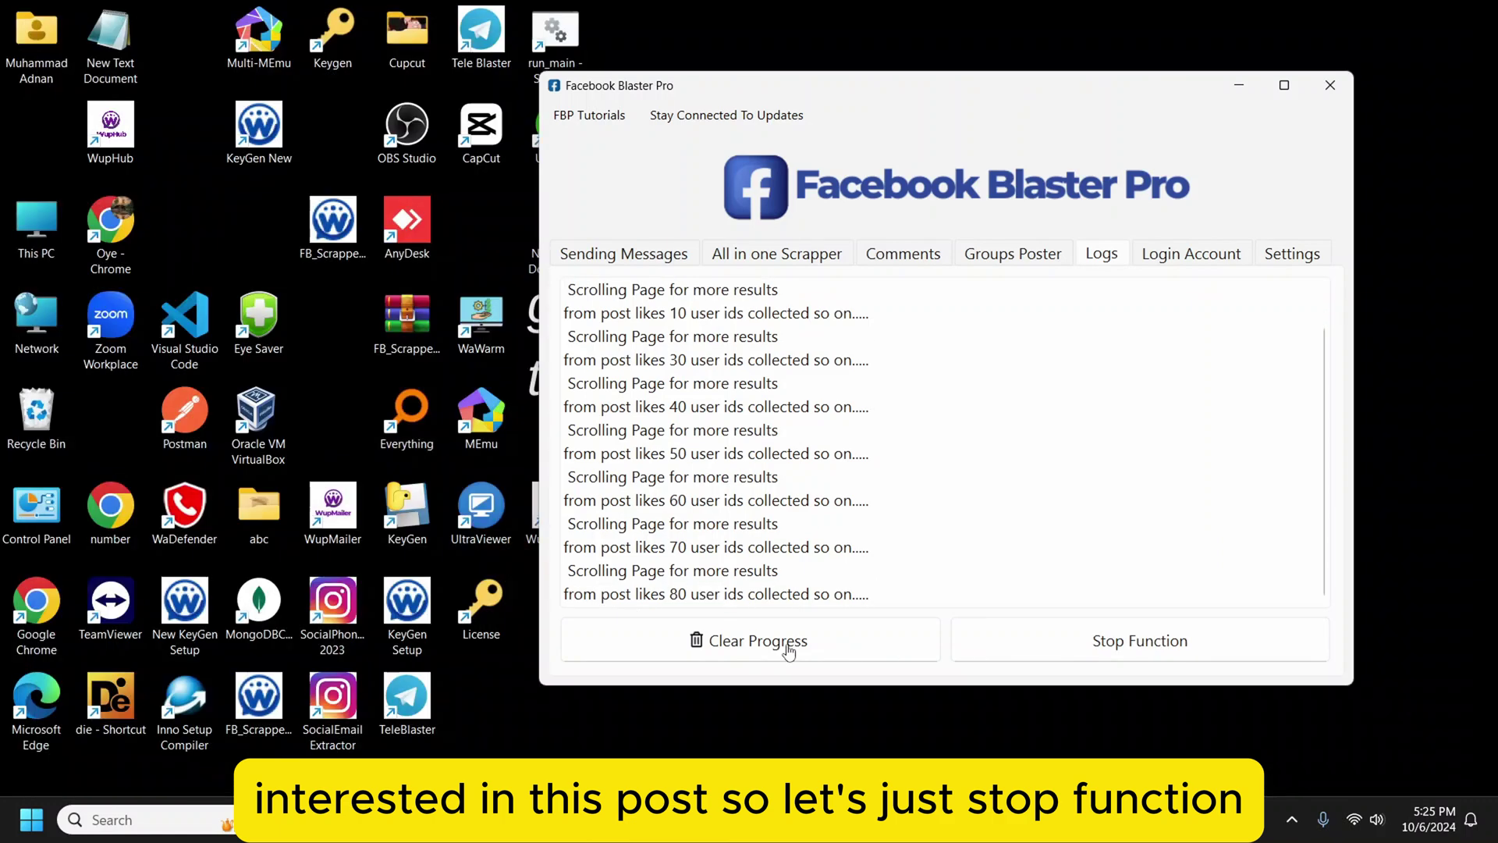
click(732, 641)
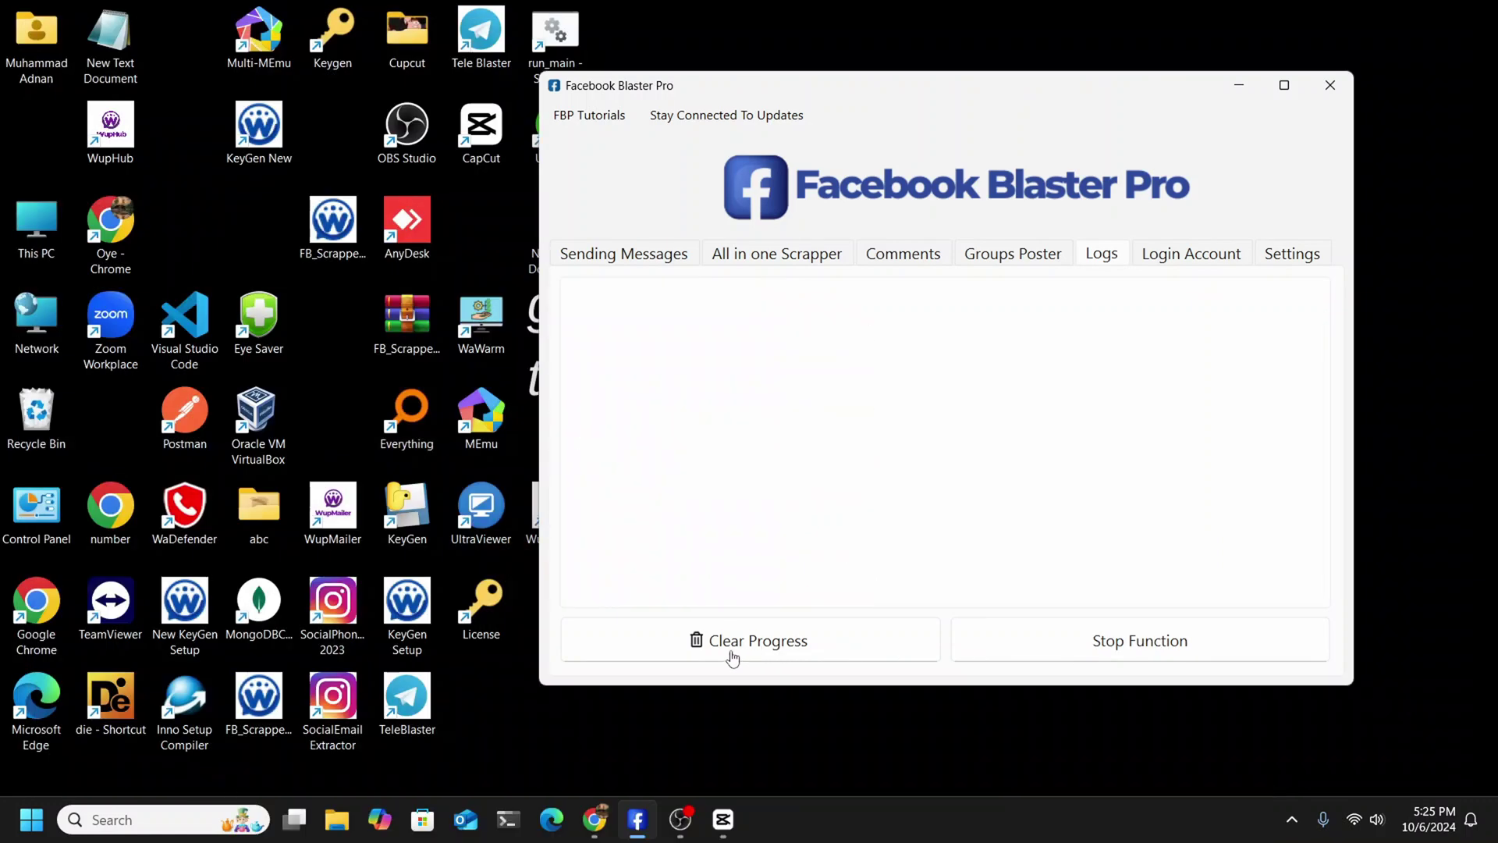
click(749, 254)
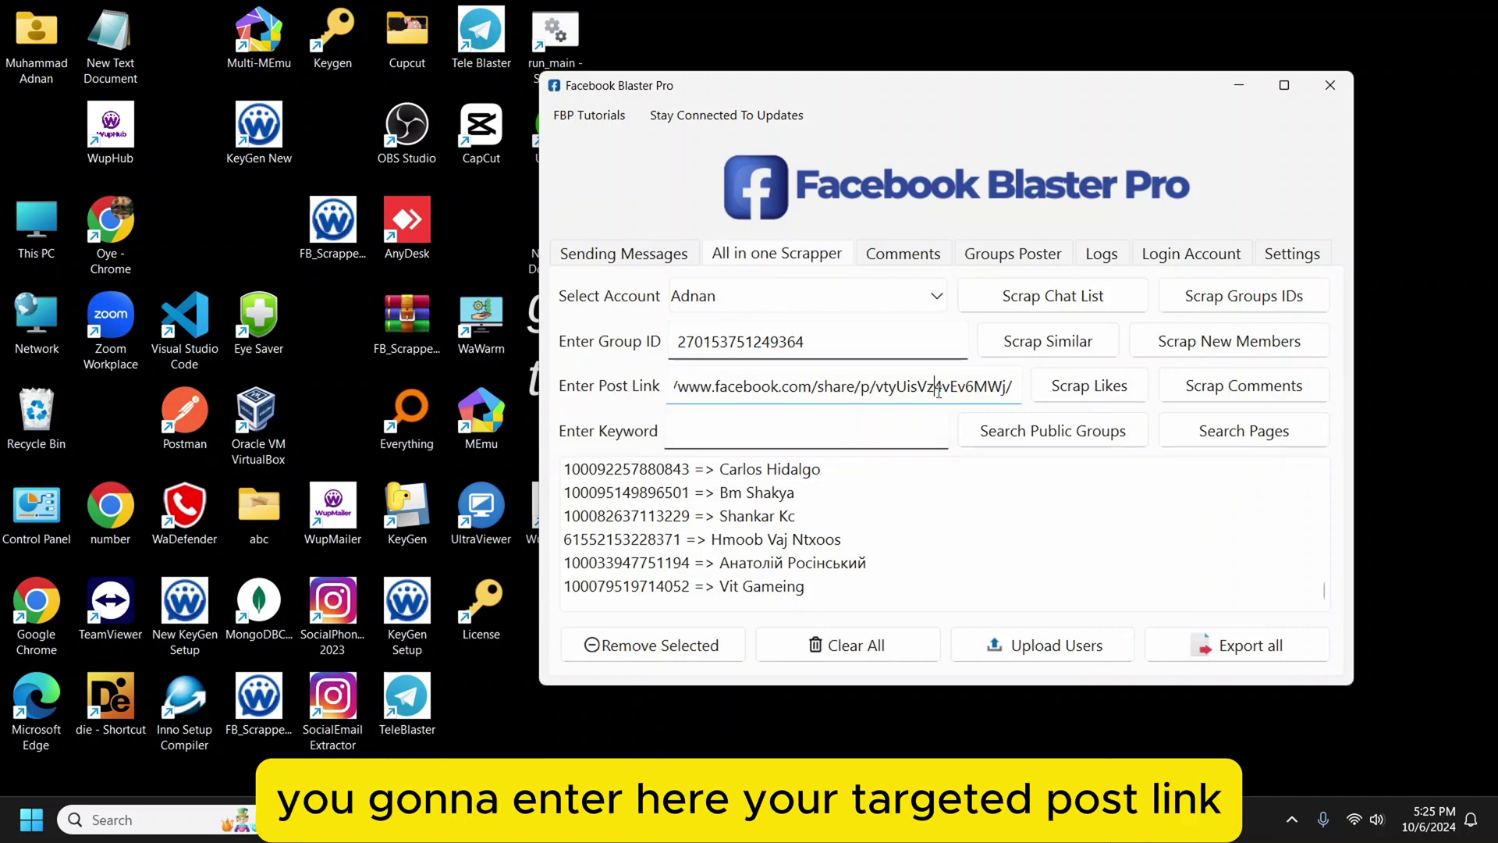
click(858, 649)
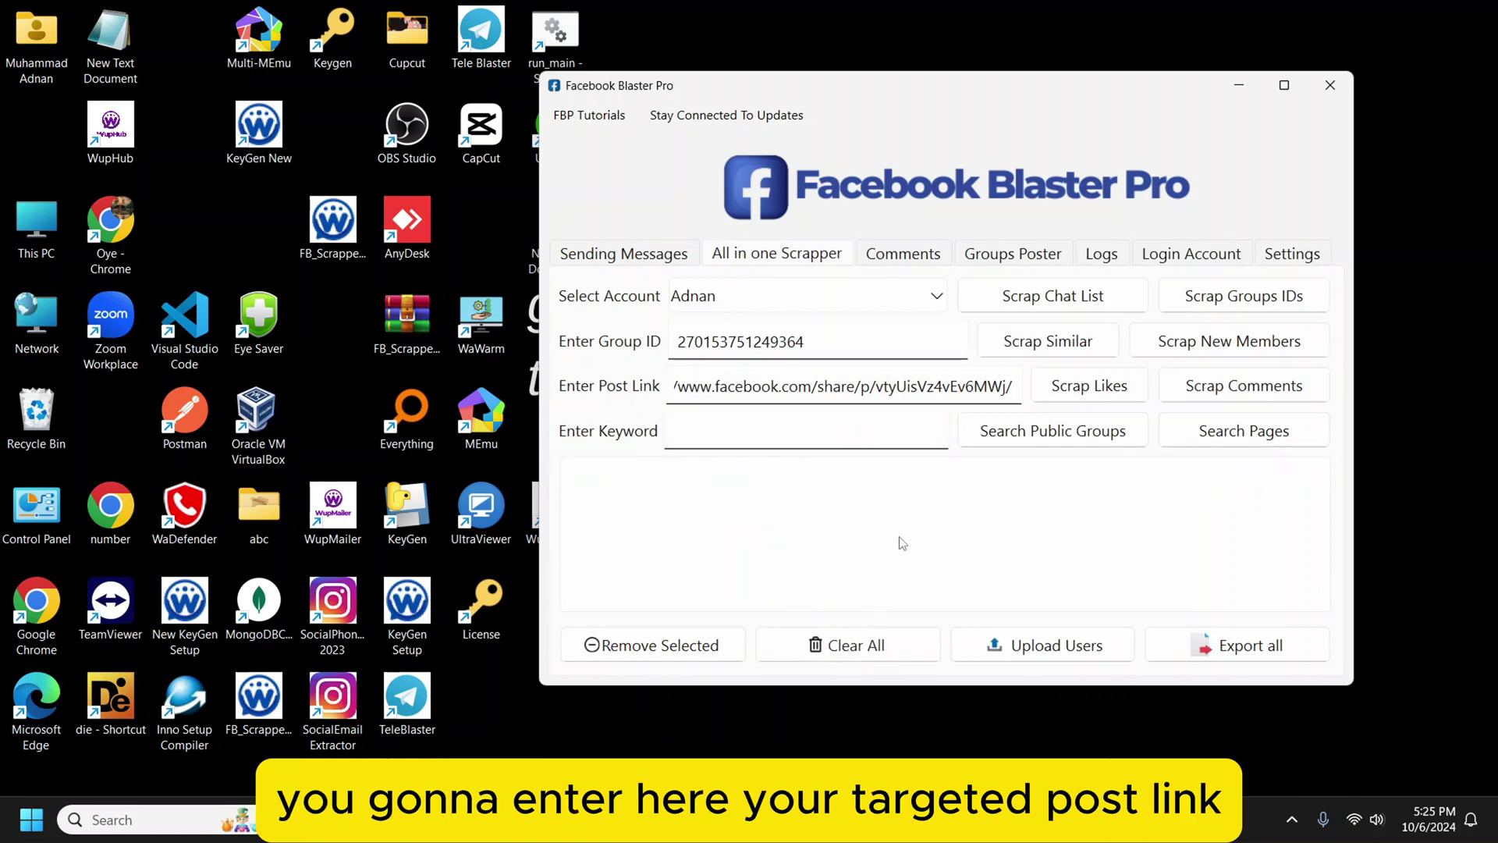
Step: Start scraping comments from the same post link and place the scraper window beside the post's comments to follow progress
click(1243, 397)
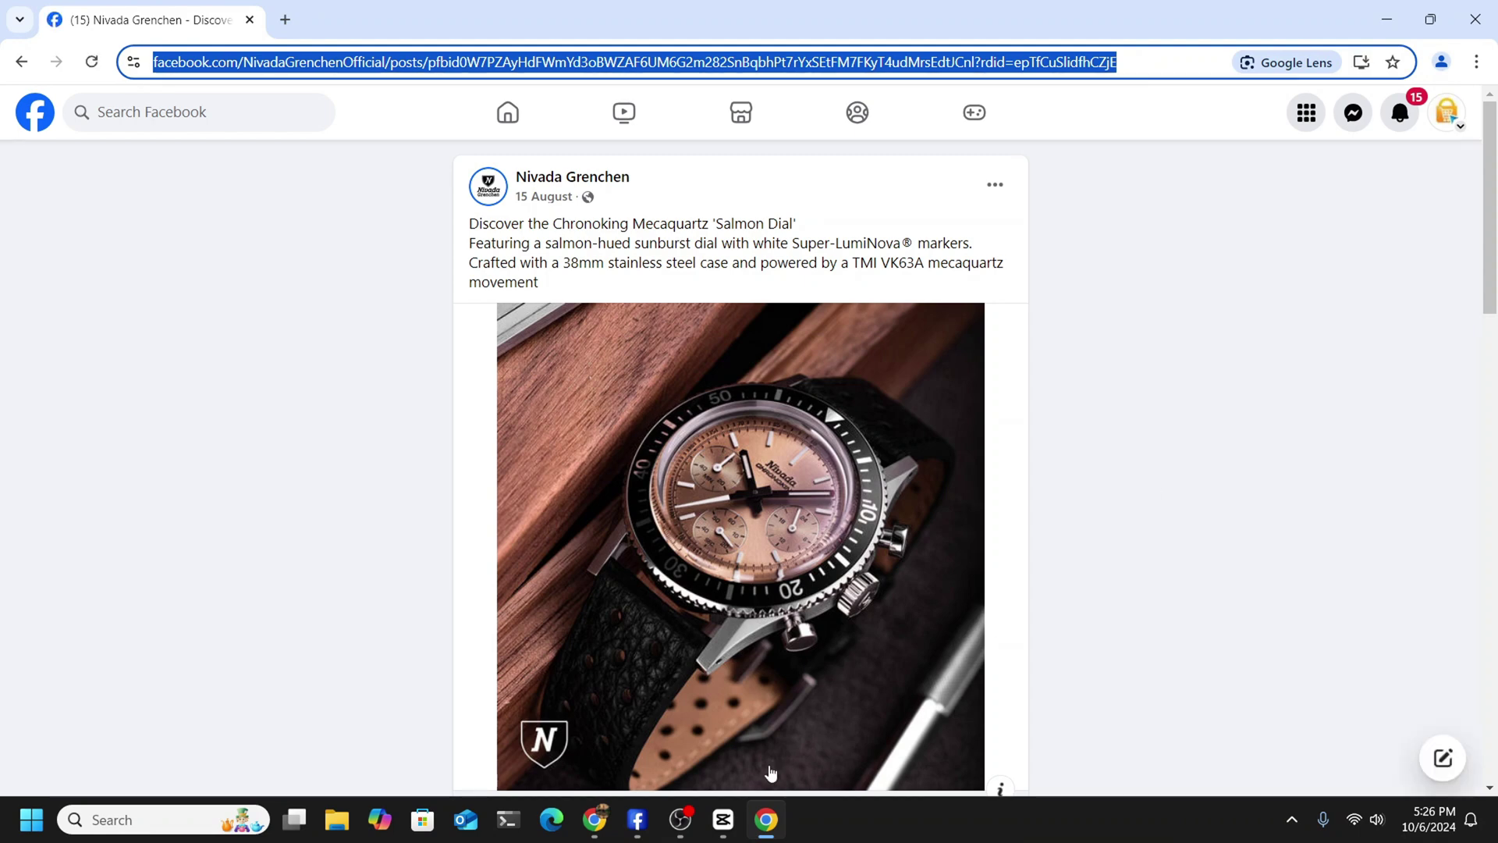
click(637, 819)
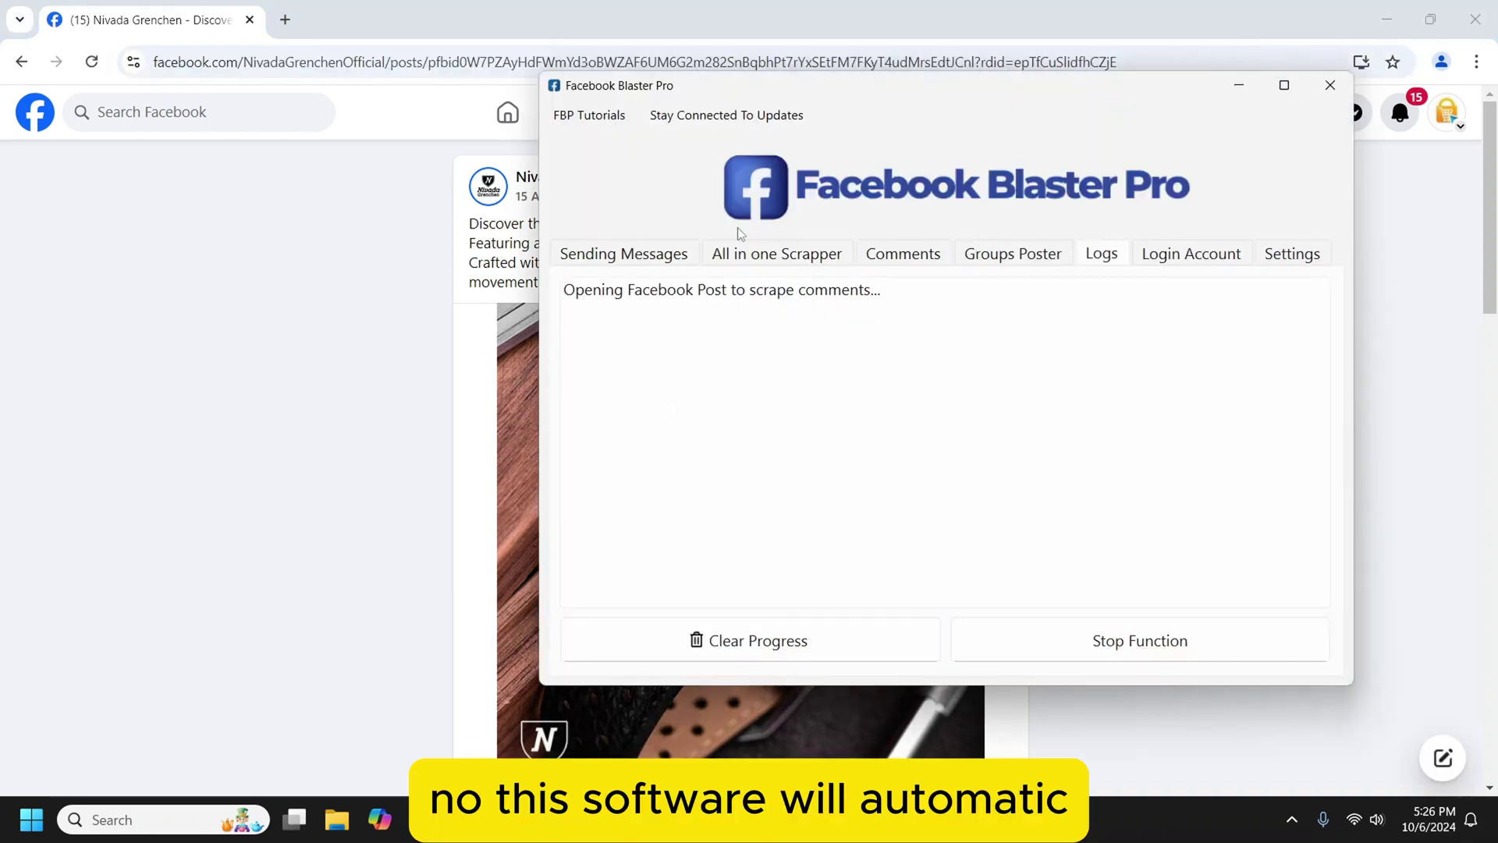
drag(894, 87, 1075, 181)
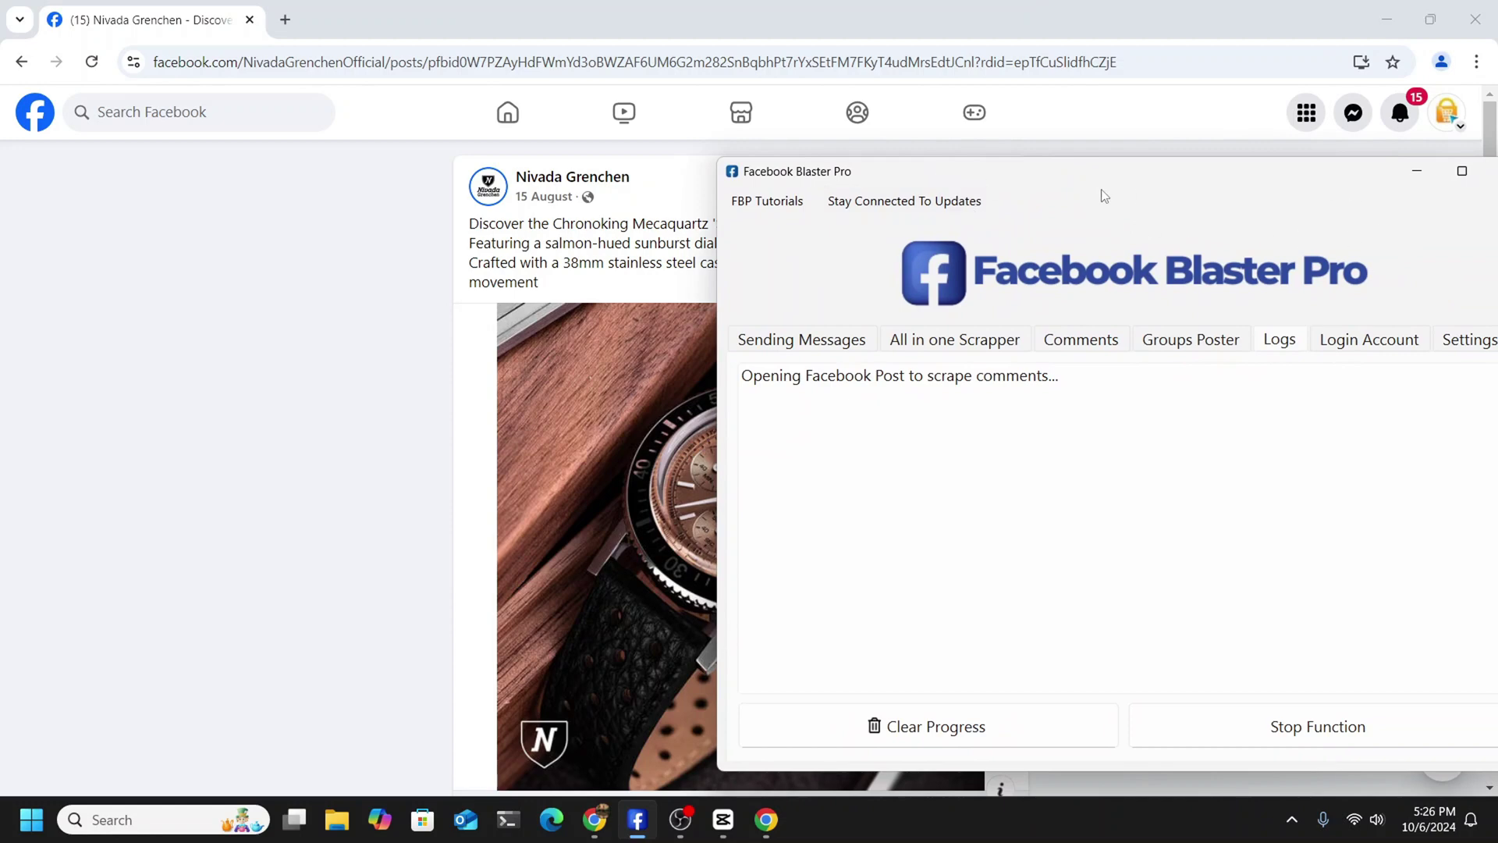
drag(1039, 184, 1006, 181)
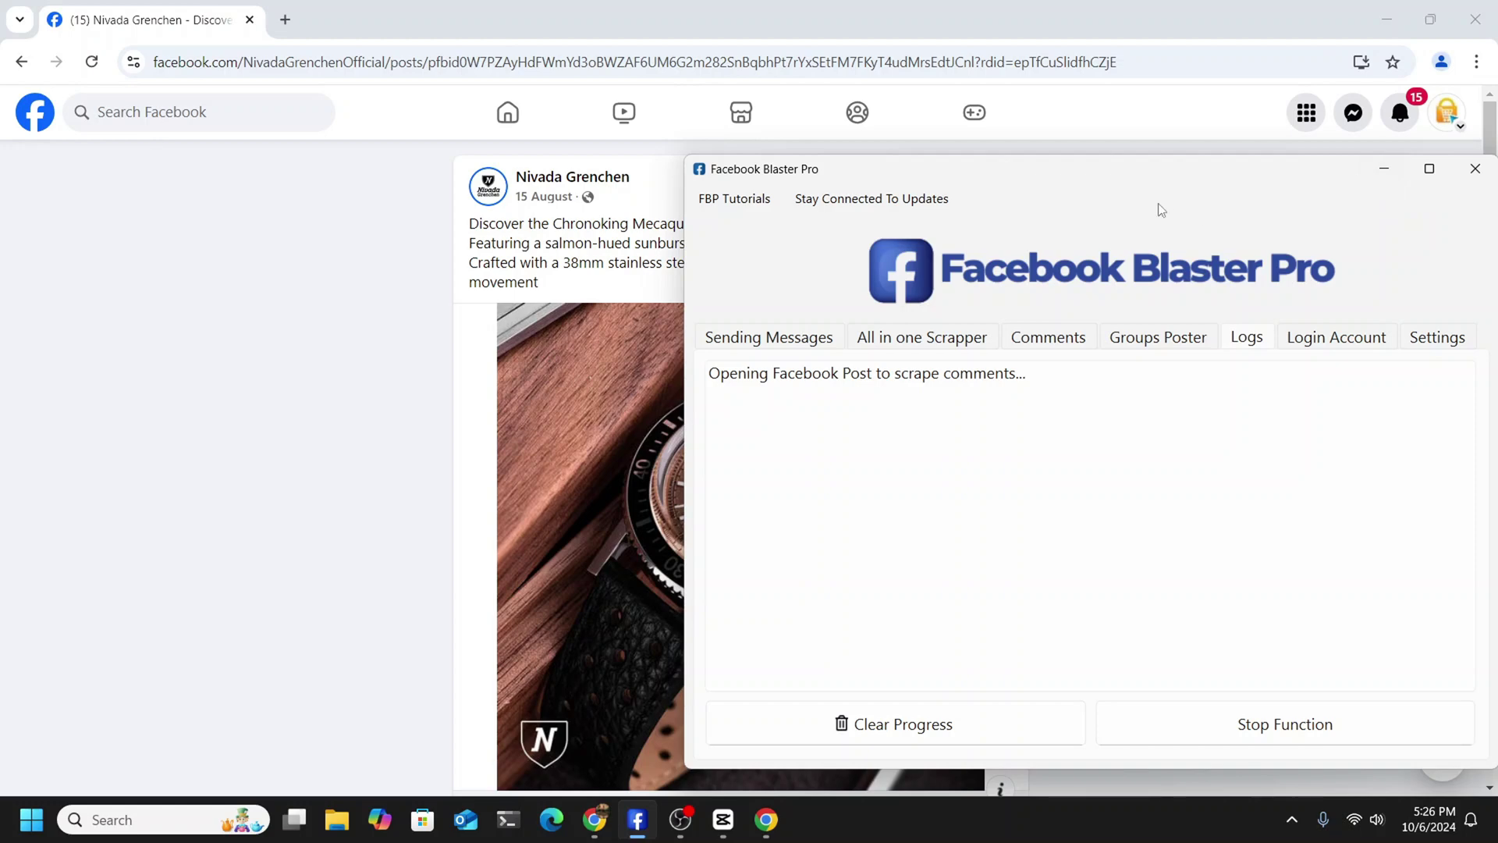
drag(1093, 179, 1150, 160)
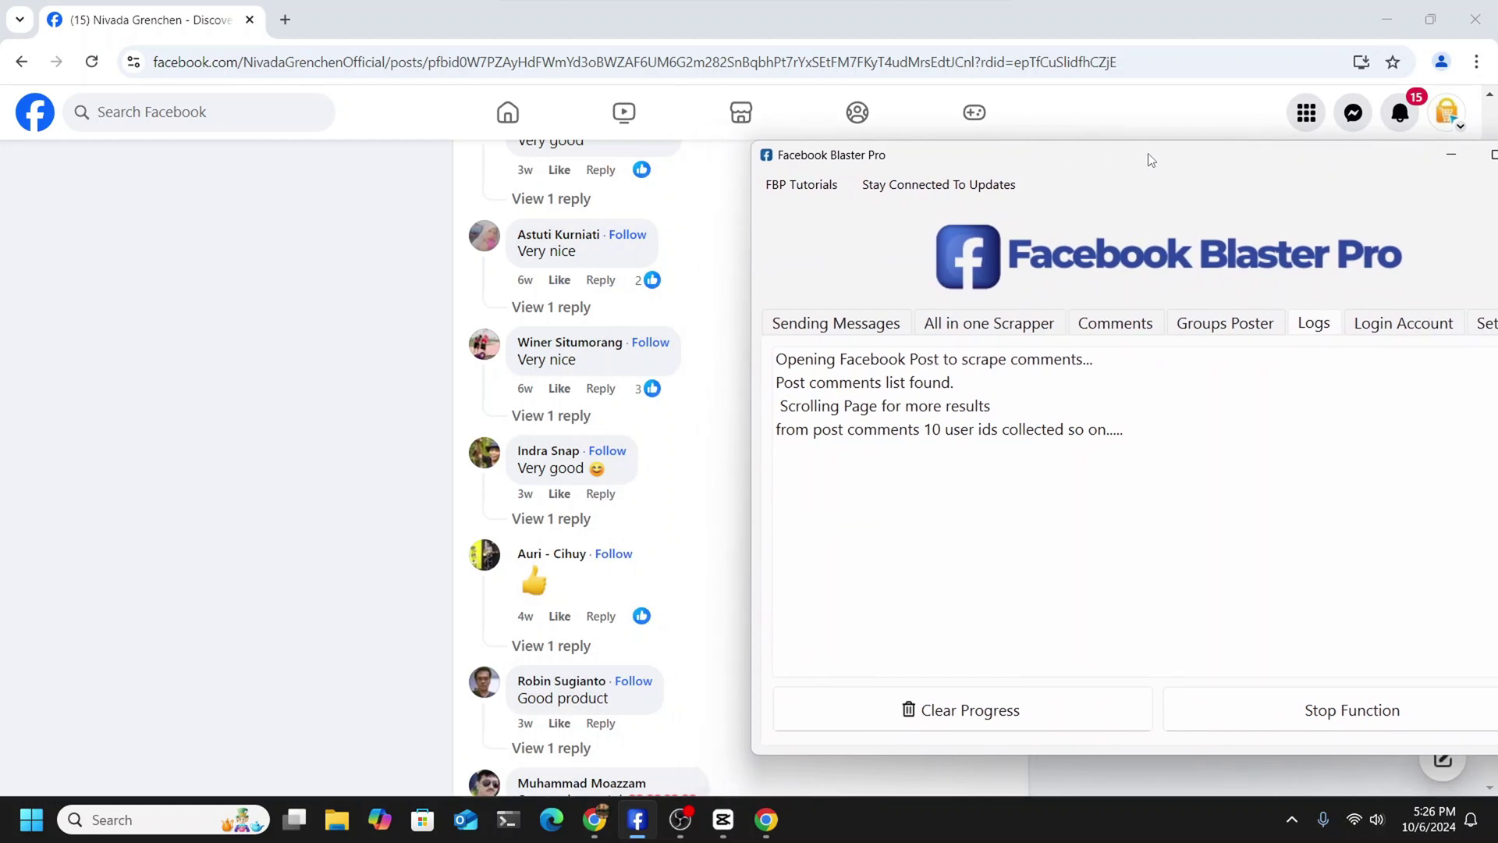
drag(1004, 152, 1074, 145)
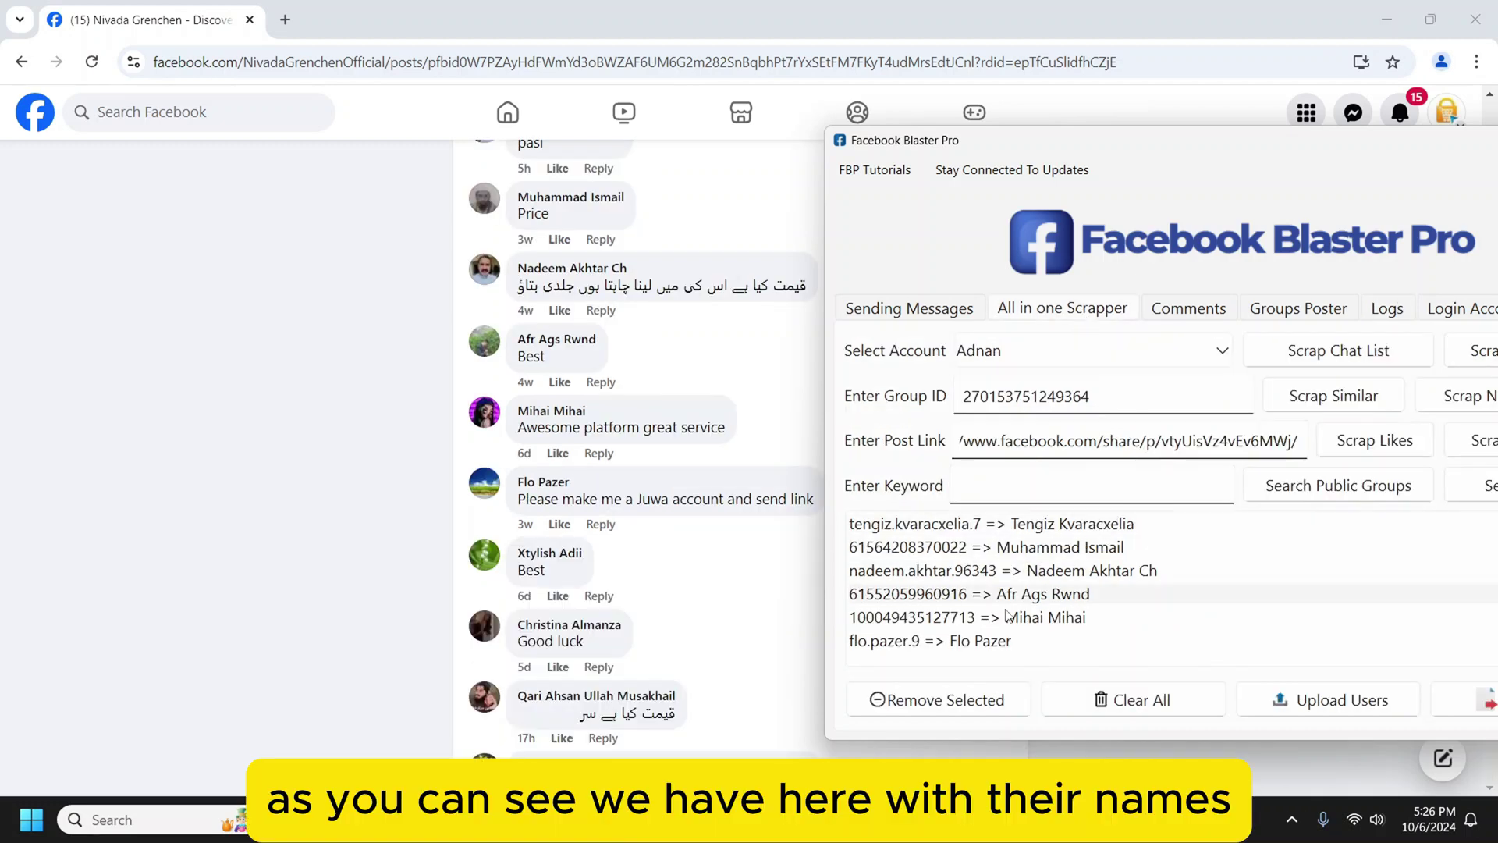
Step: Review the scraped commenter IDs back to the list's start, the message-sending and commenting settings, and the comments scrape's log
drag(1243, 151, 986, 133)
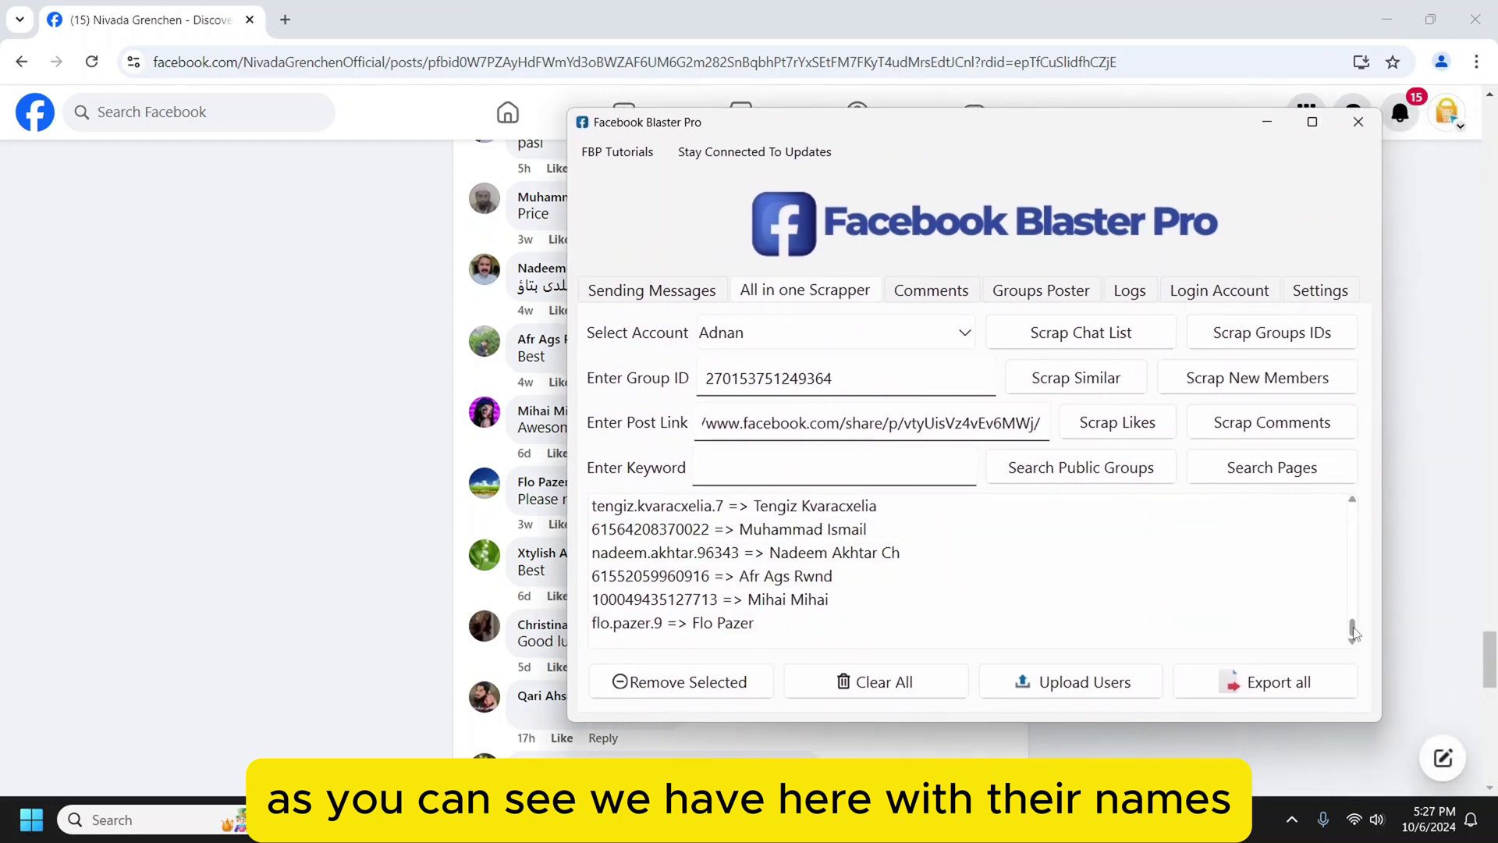
drag(1353, 628, 1352, 508)
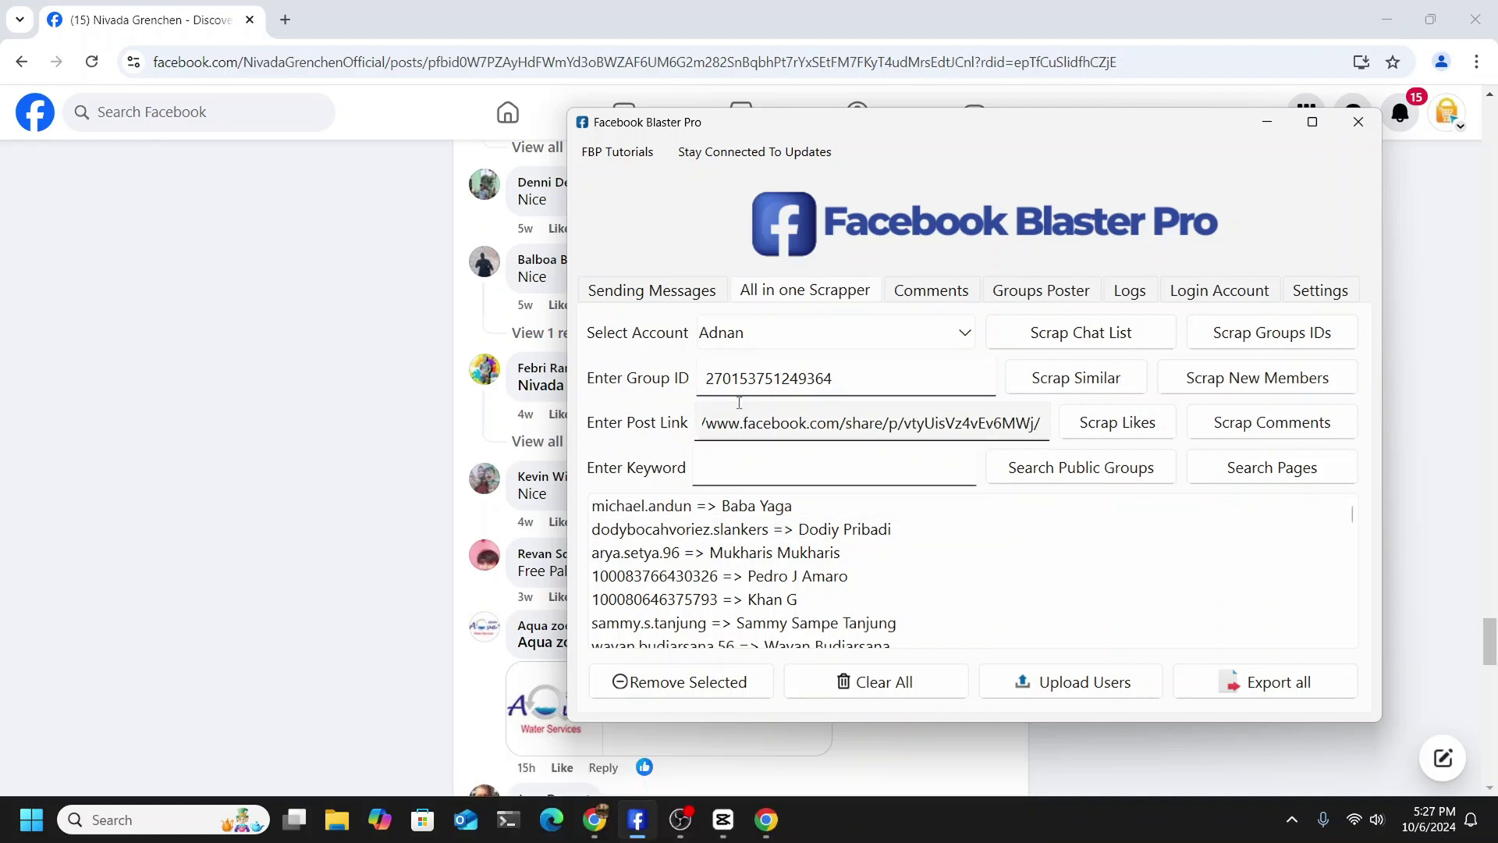
click(677, 298)
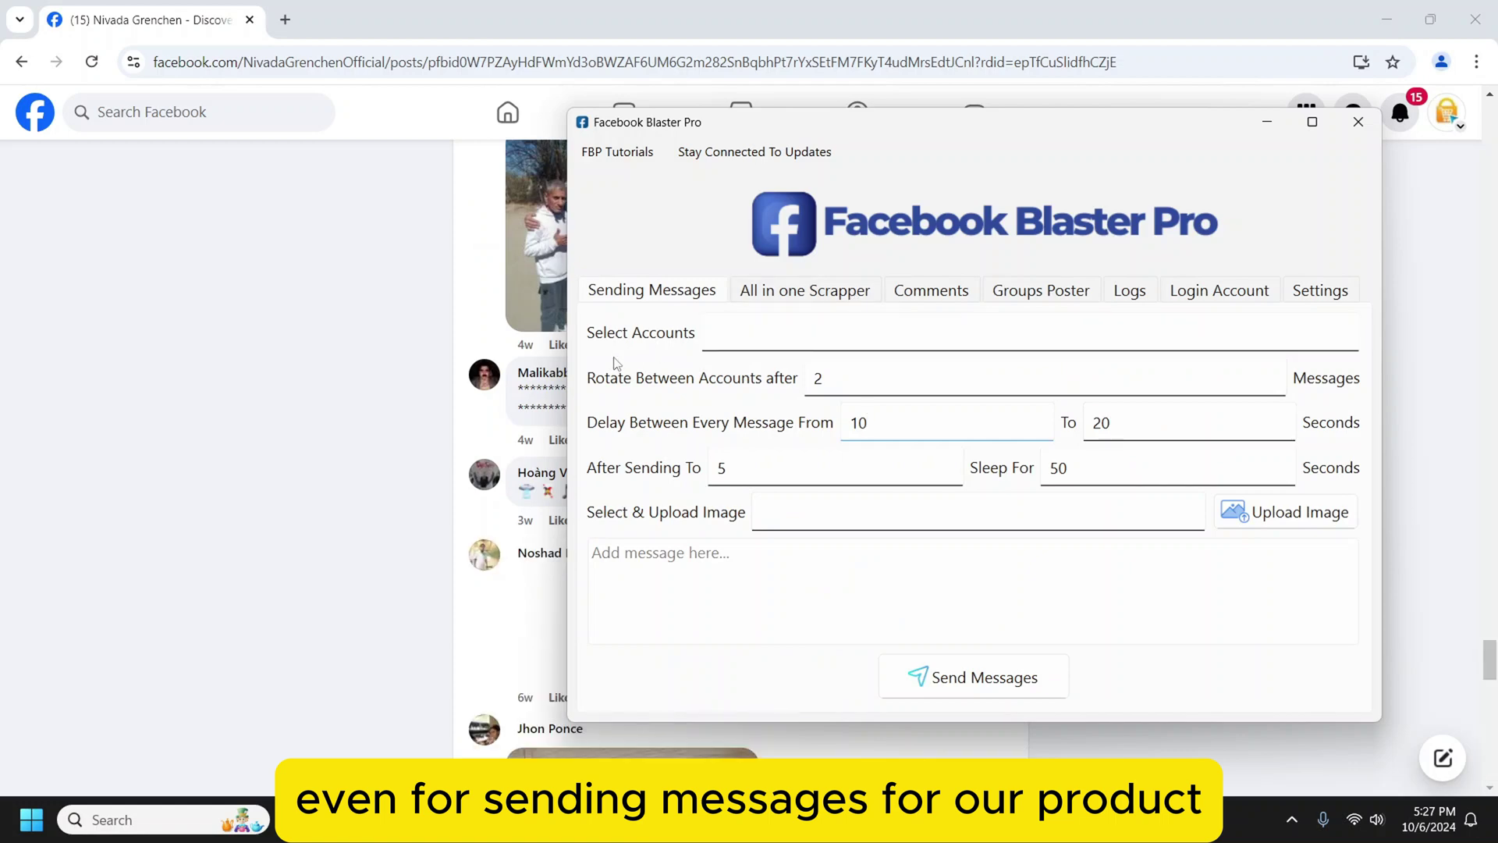
click(931, 291)
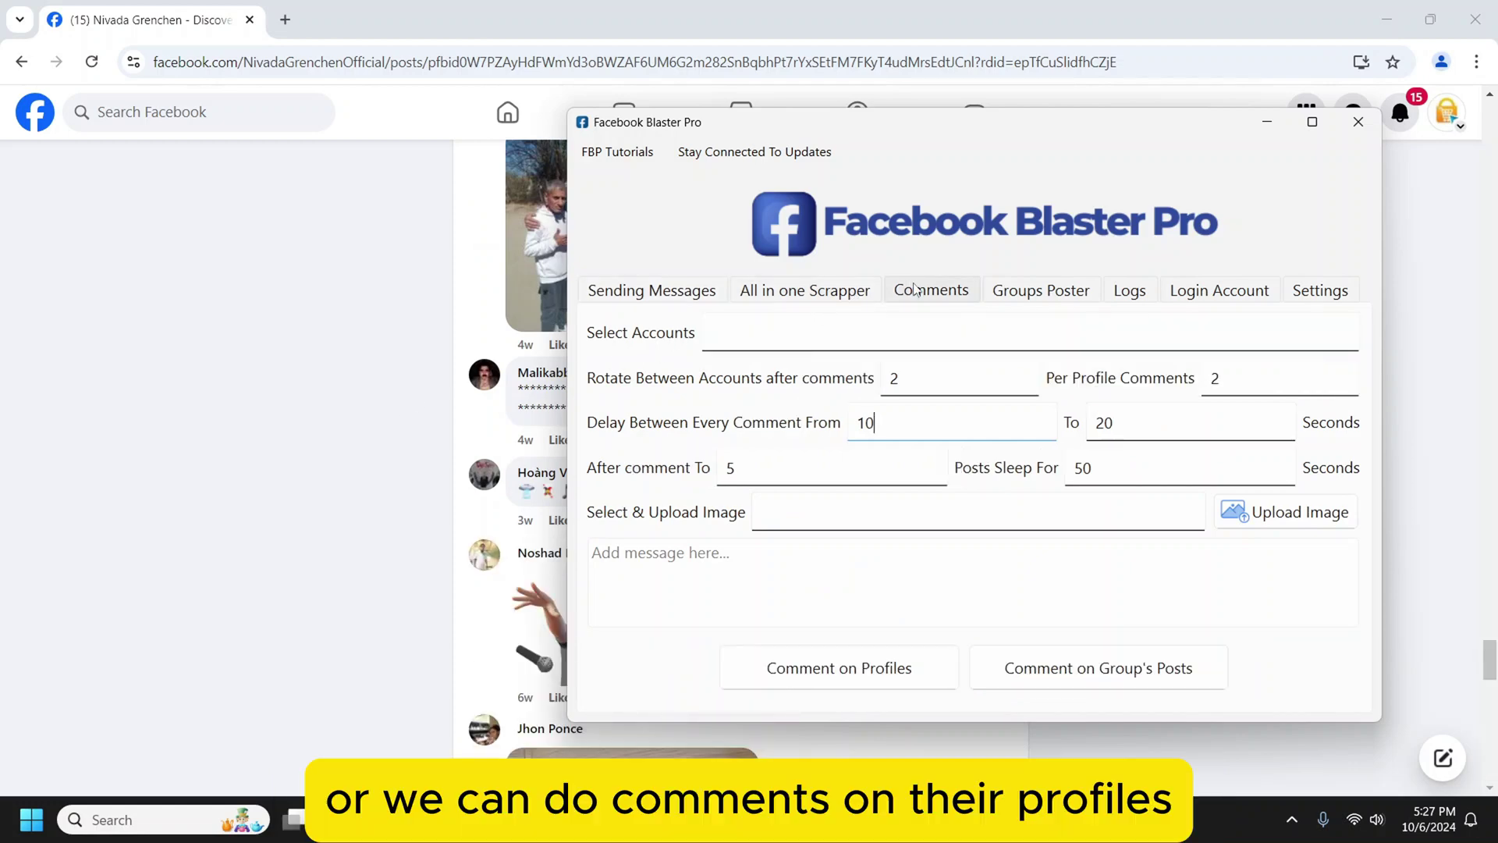
click(809, 299)
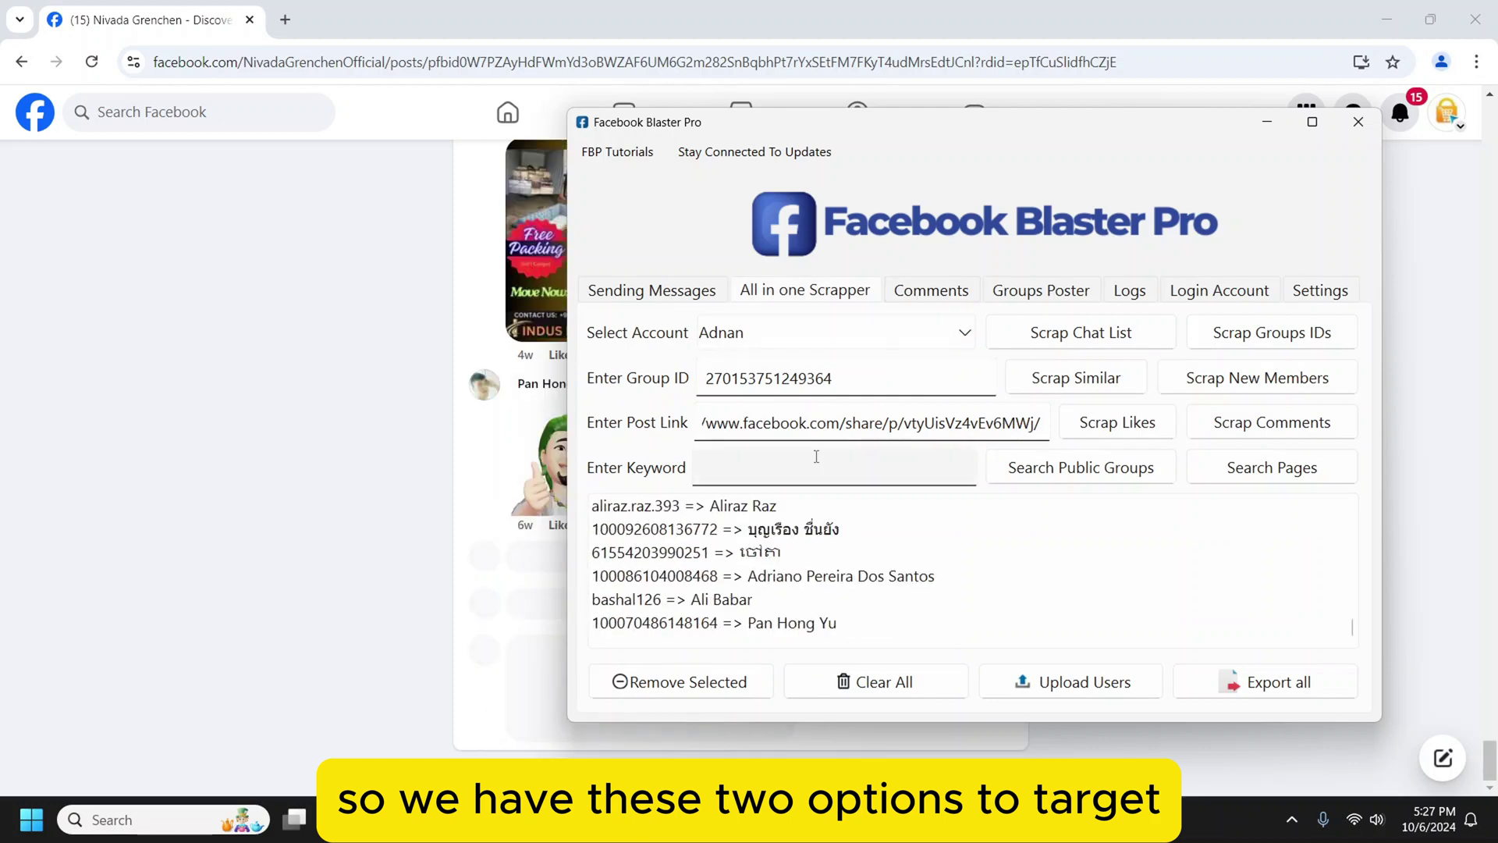
click(1122, 296)
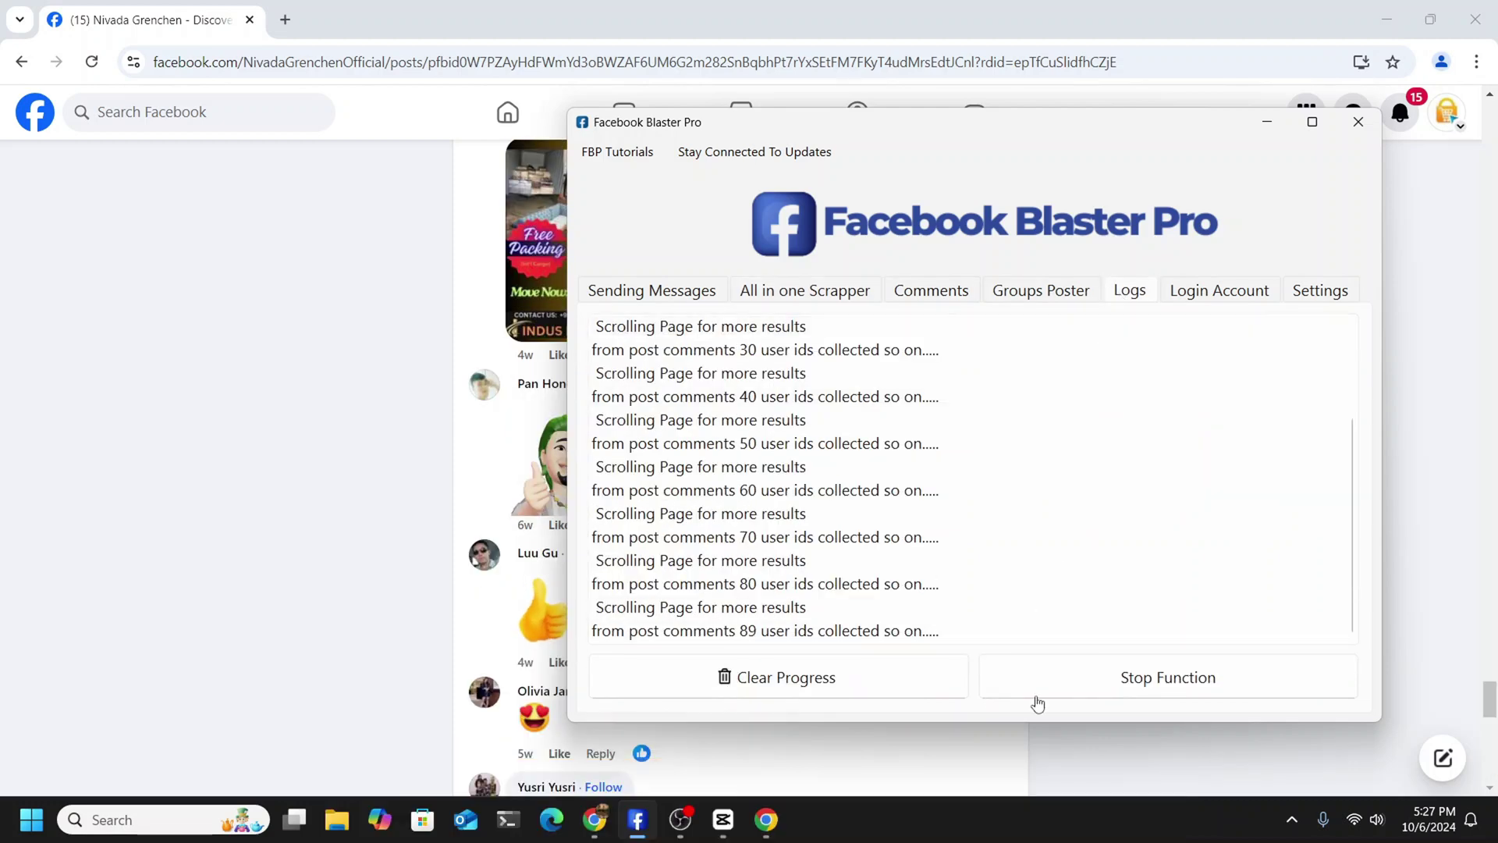
Step: Stop the comments scrape, and clear both its progress log and all scraped commenter IDs
click(1155, 686)
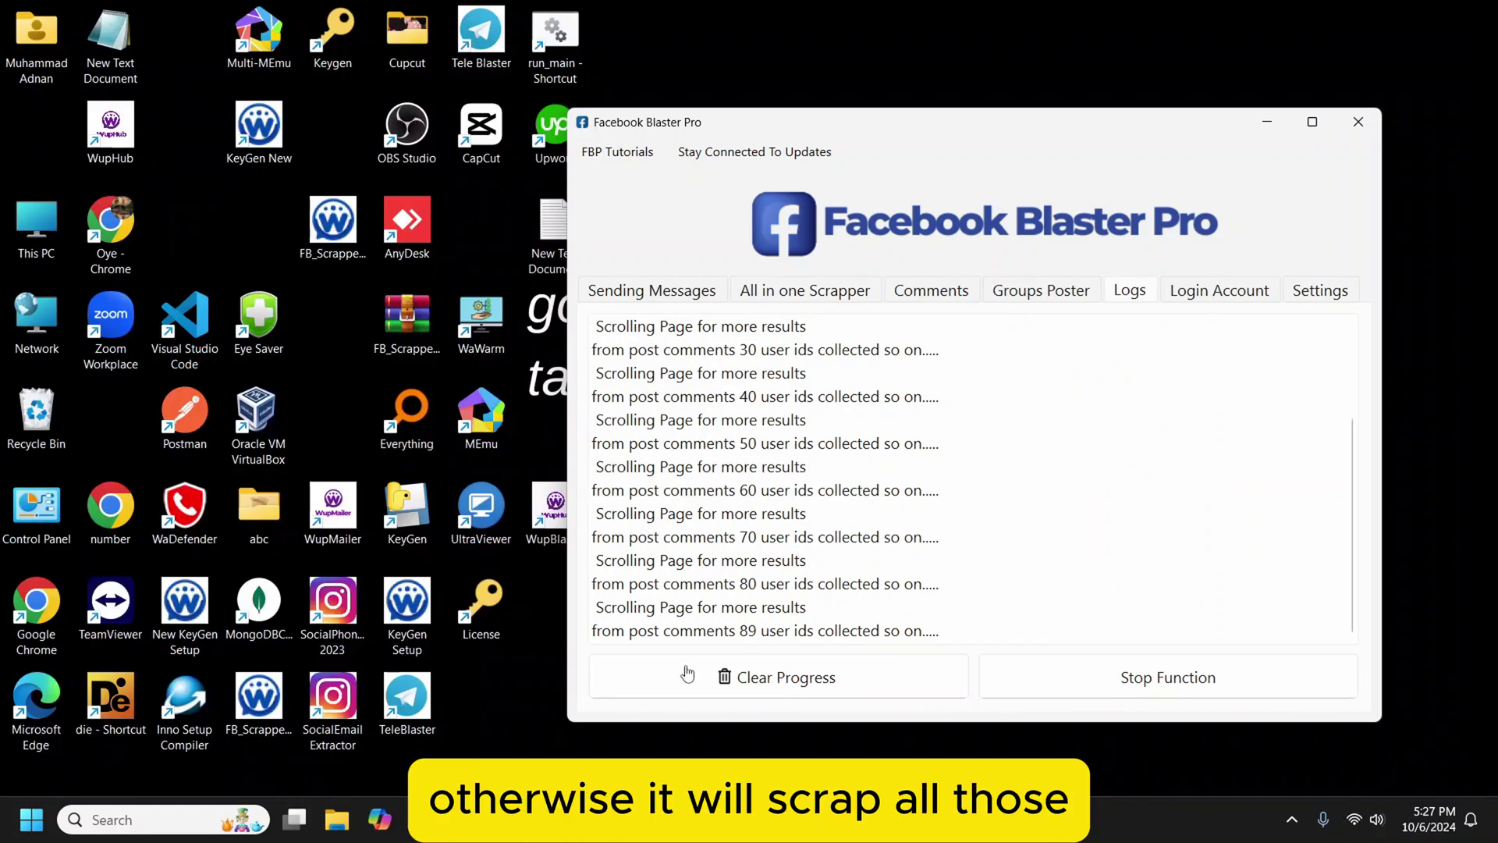
click(854, 685)
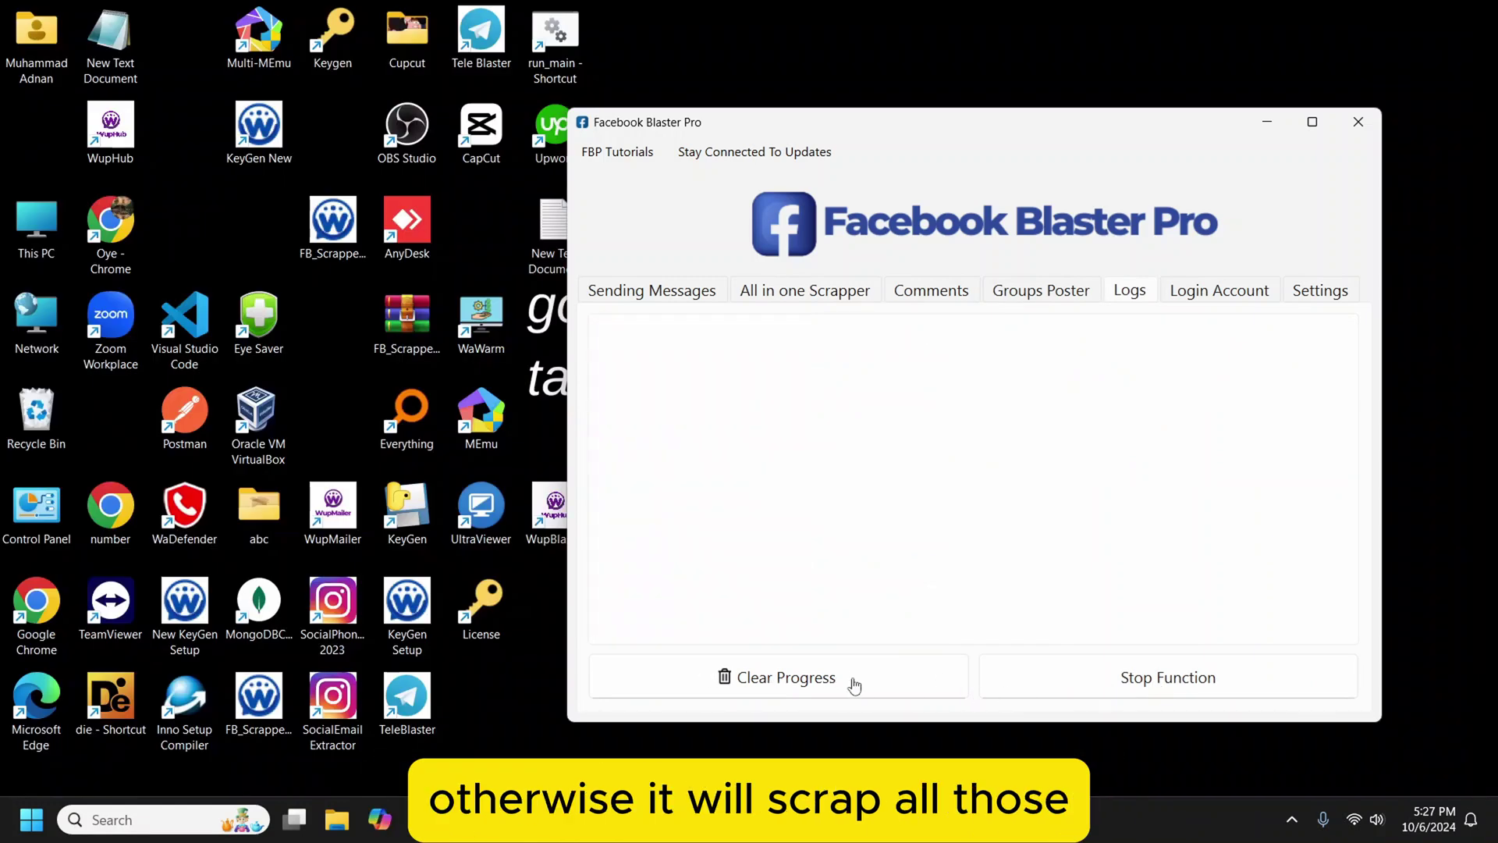
click(823, 293)
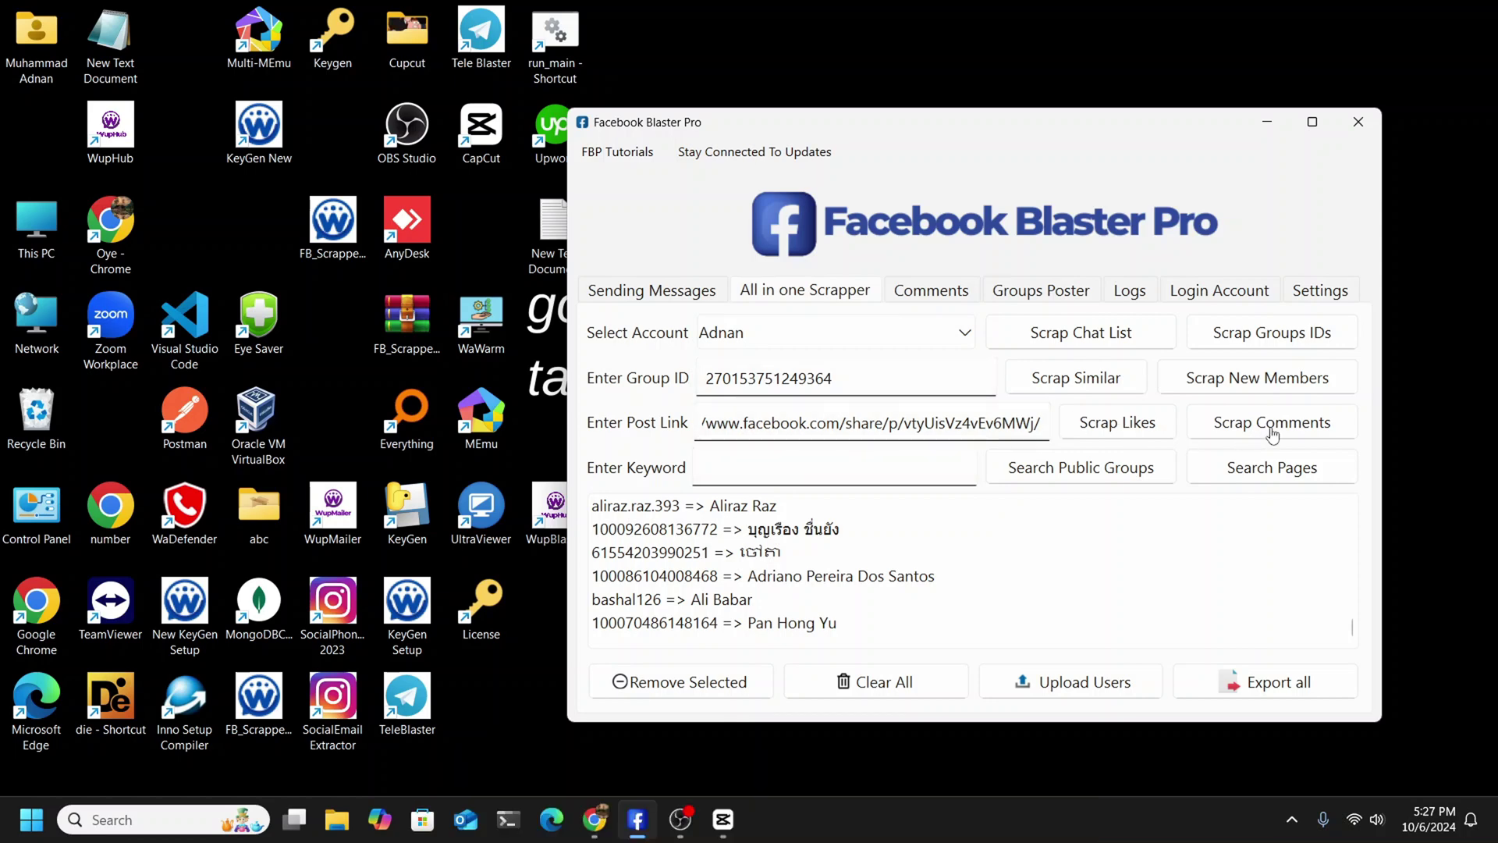
click(865, 683)
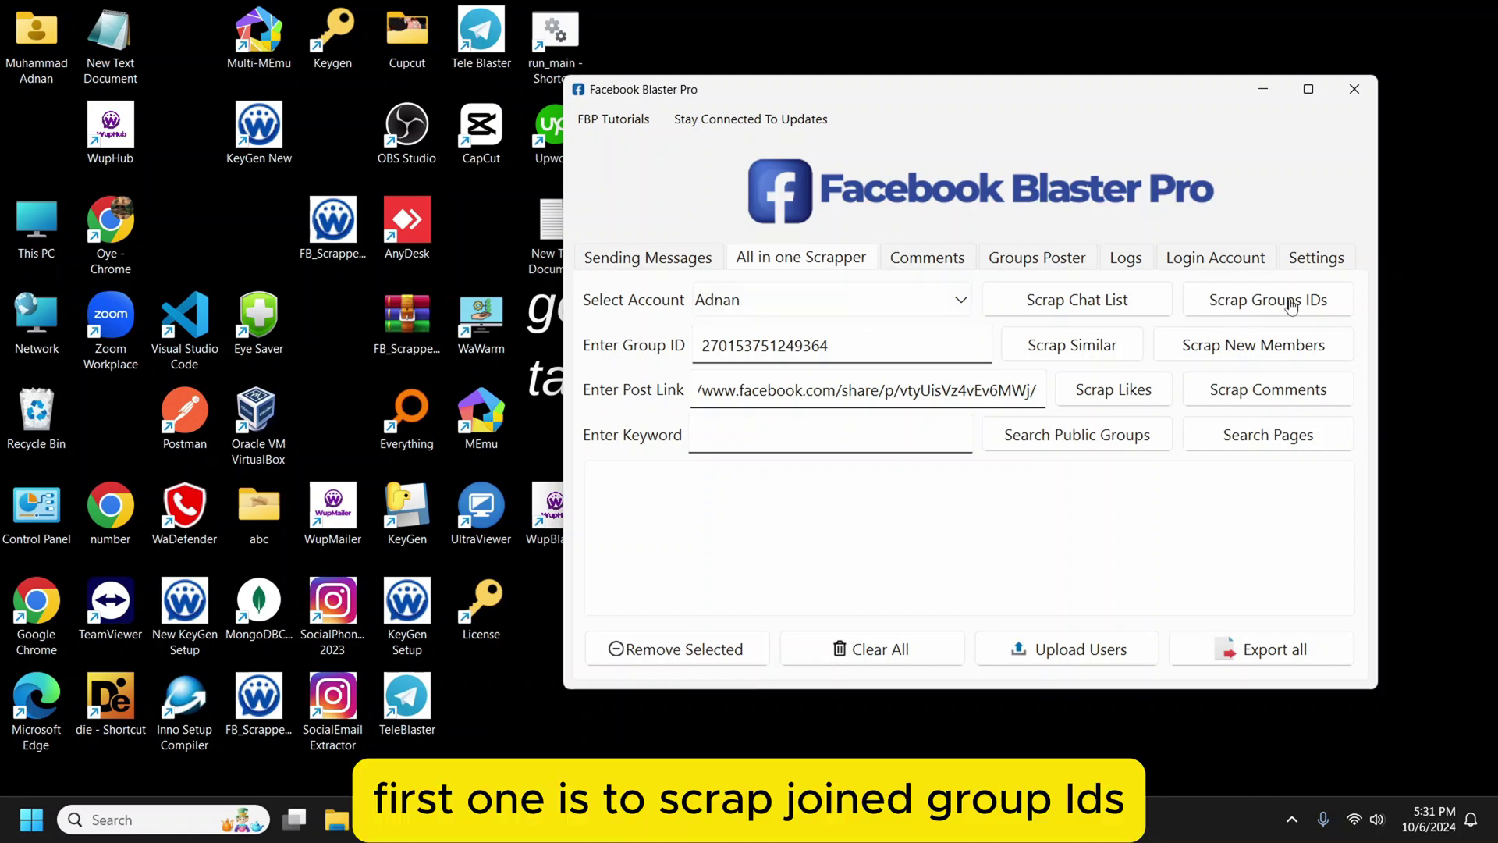
Step: Select the first account in the scraper and start scraping the IDs of the groups it has joined
click(849, 433)
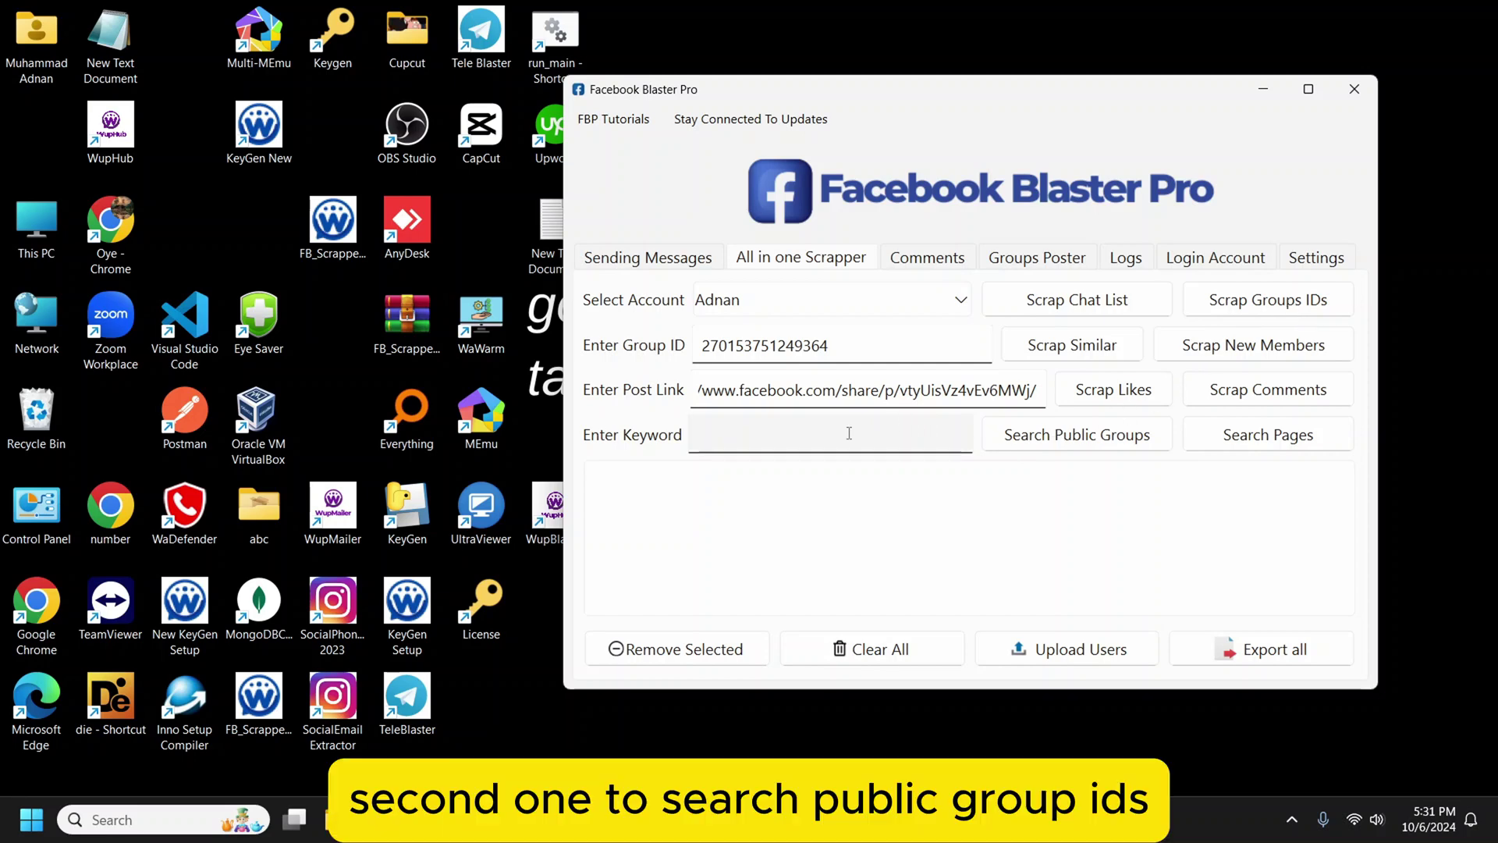
click(859, 306)
click(729, 334)
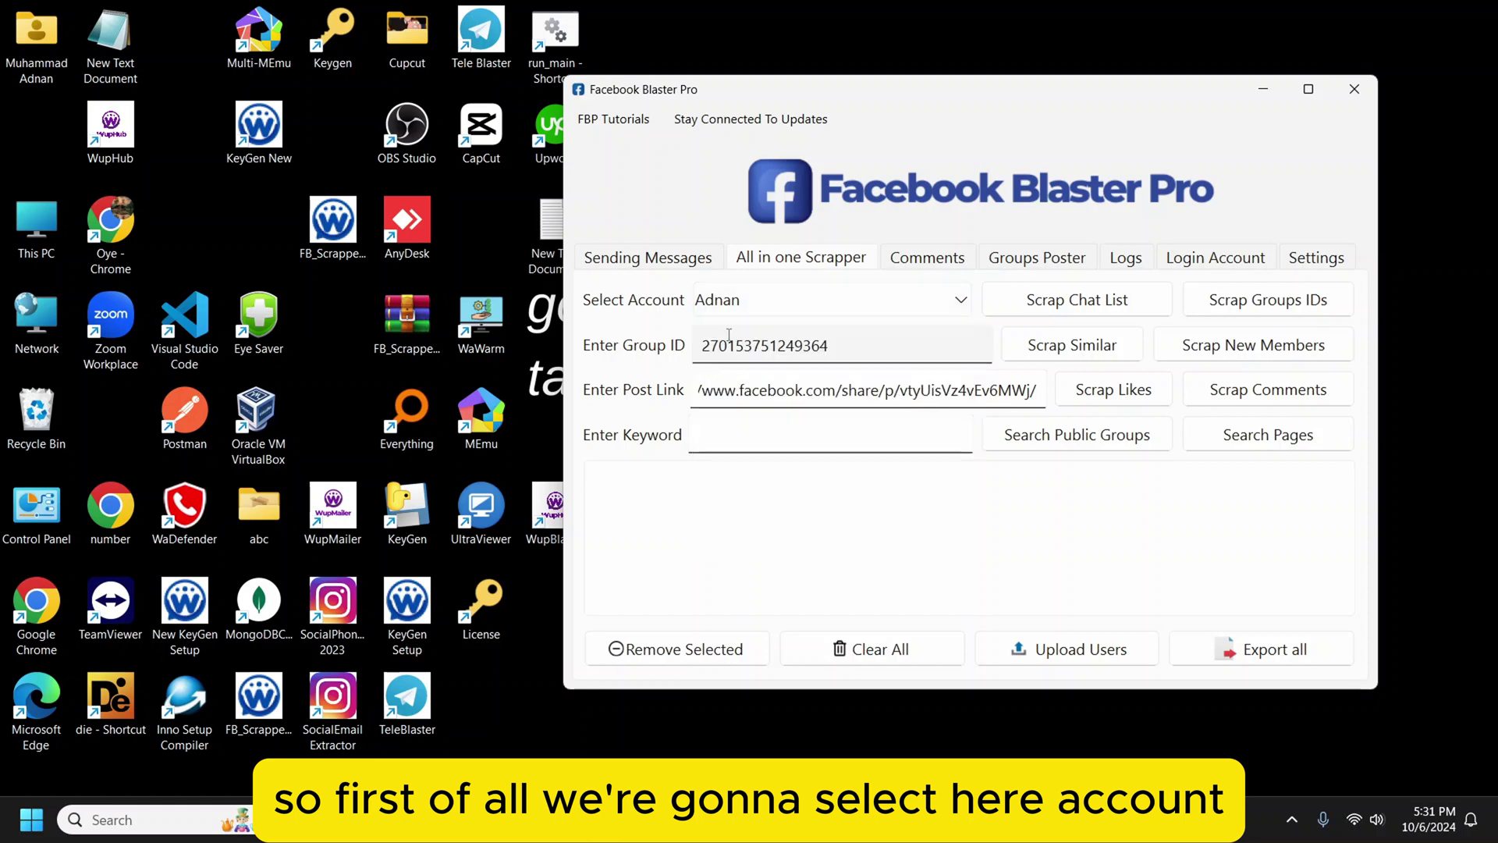
click(749, 313)
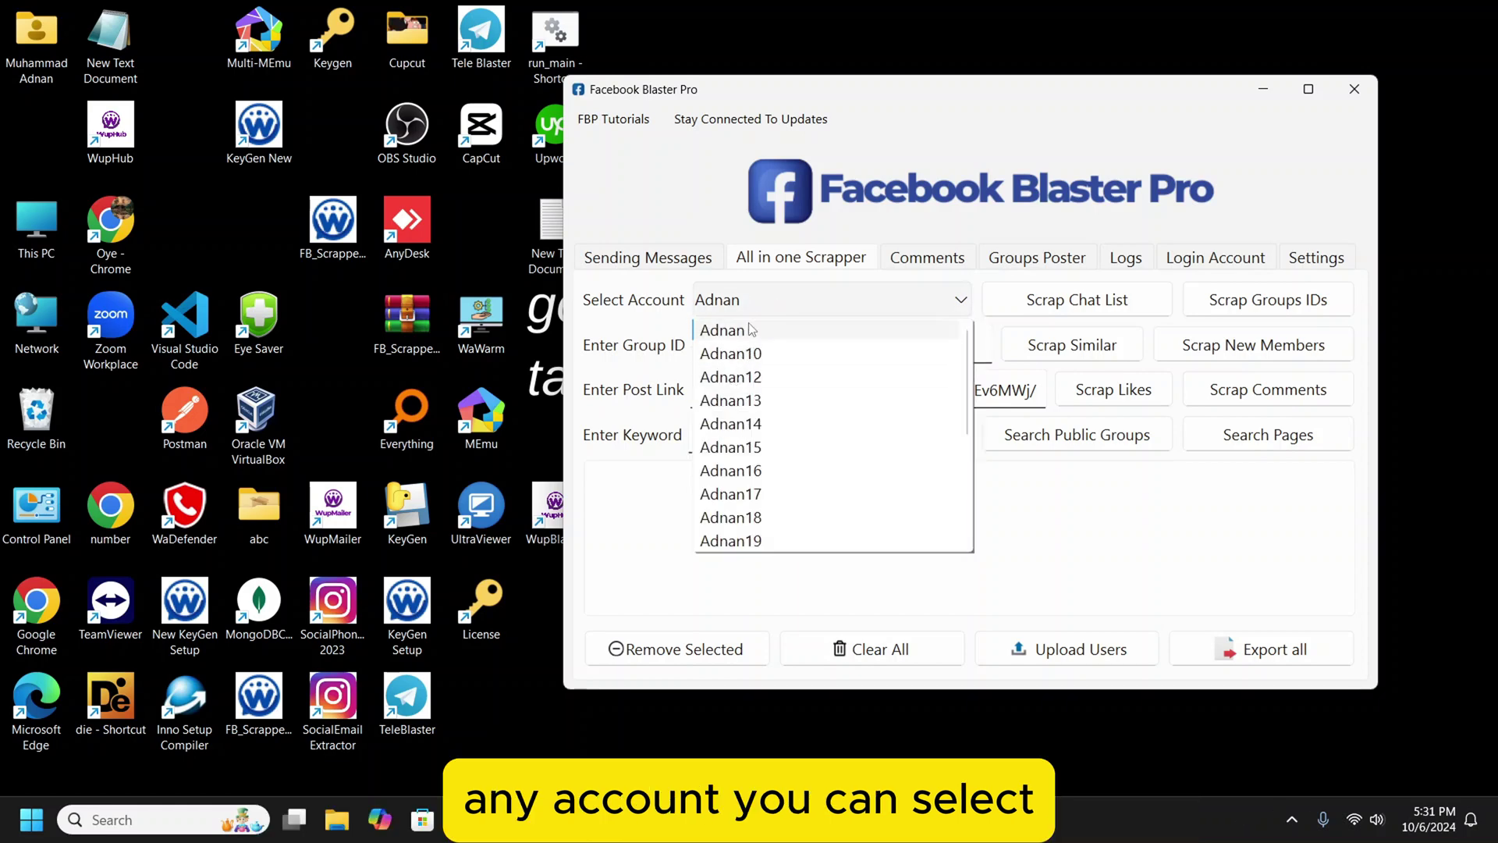
click(751, 329)
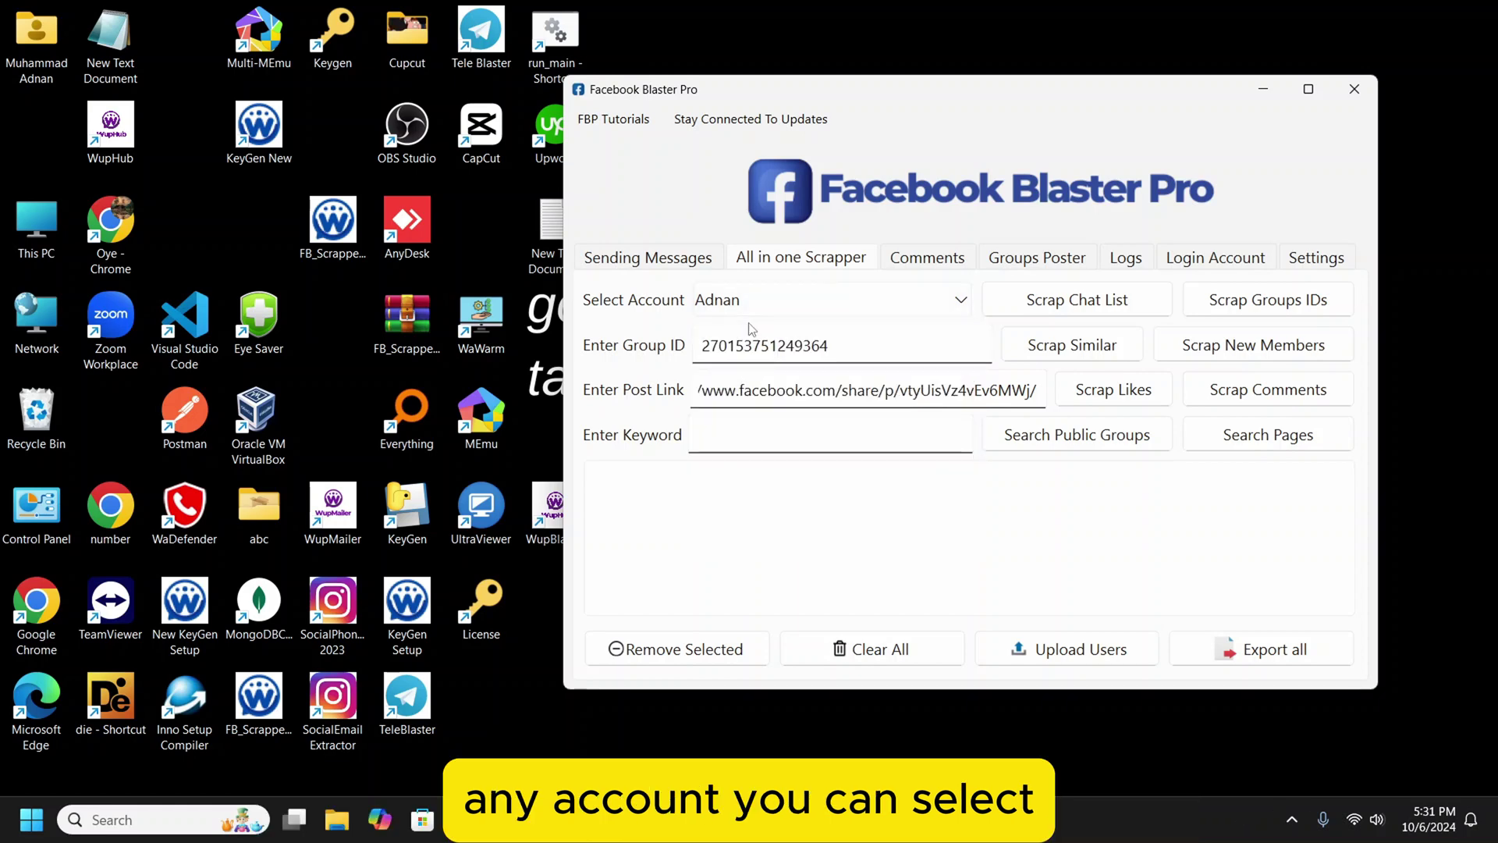
click(795, 302)
drag(966, 381, 958, 349)
click(801, 334)
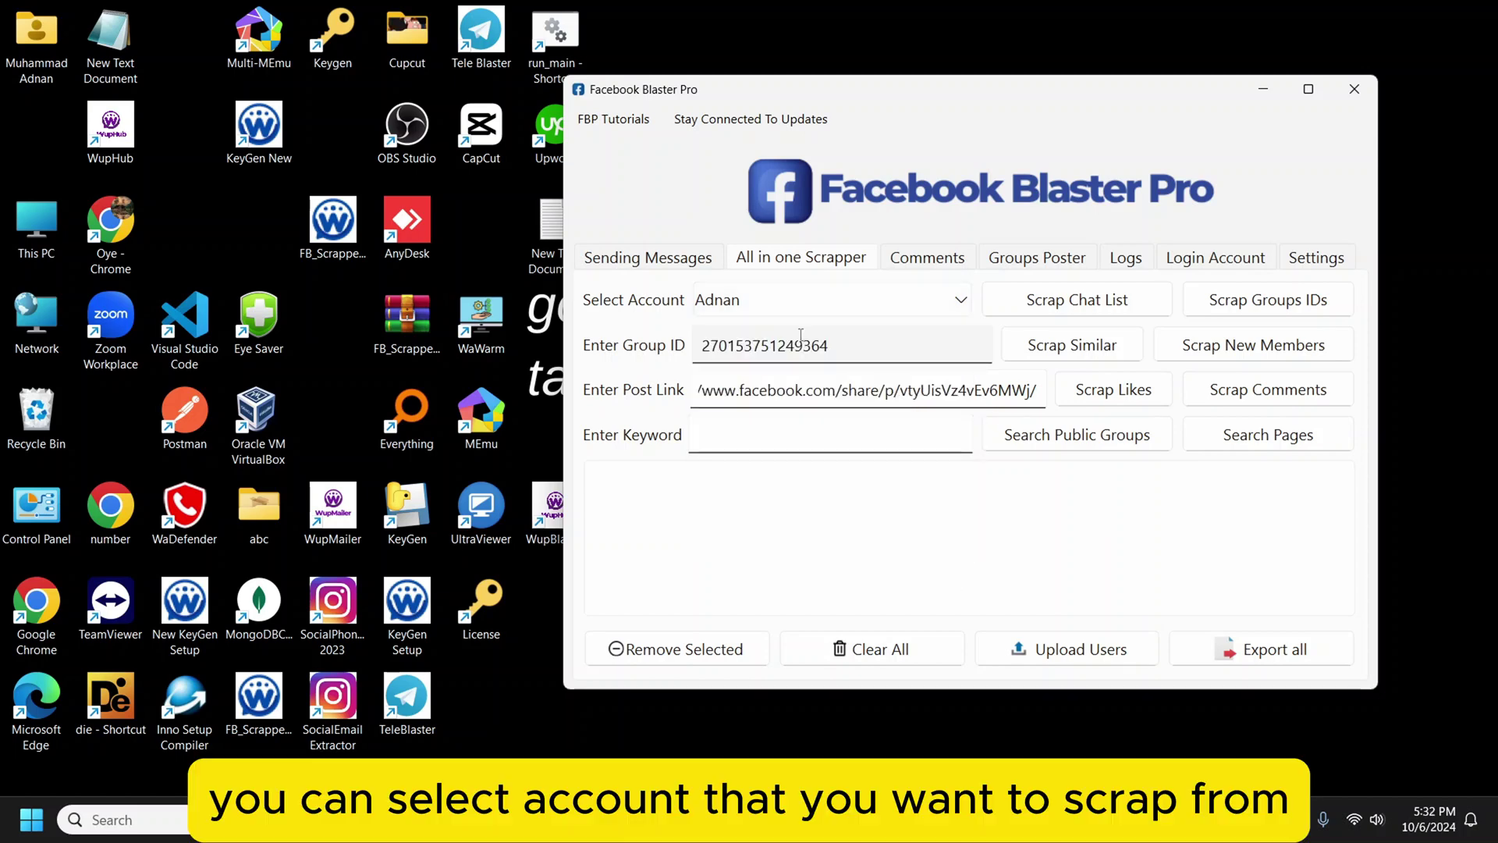
click(1255, 302)
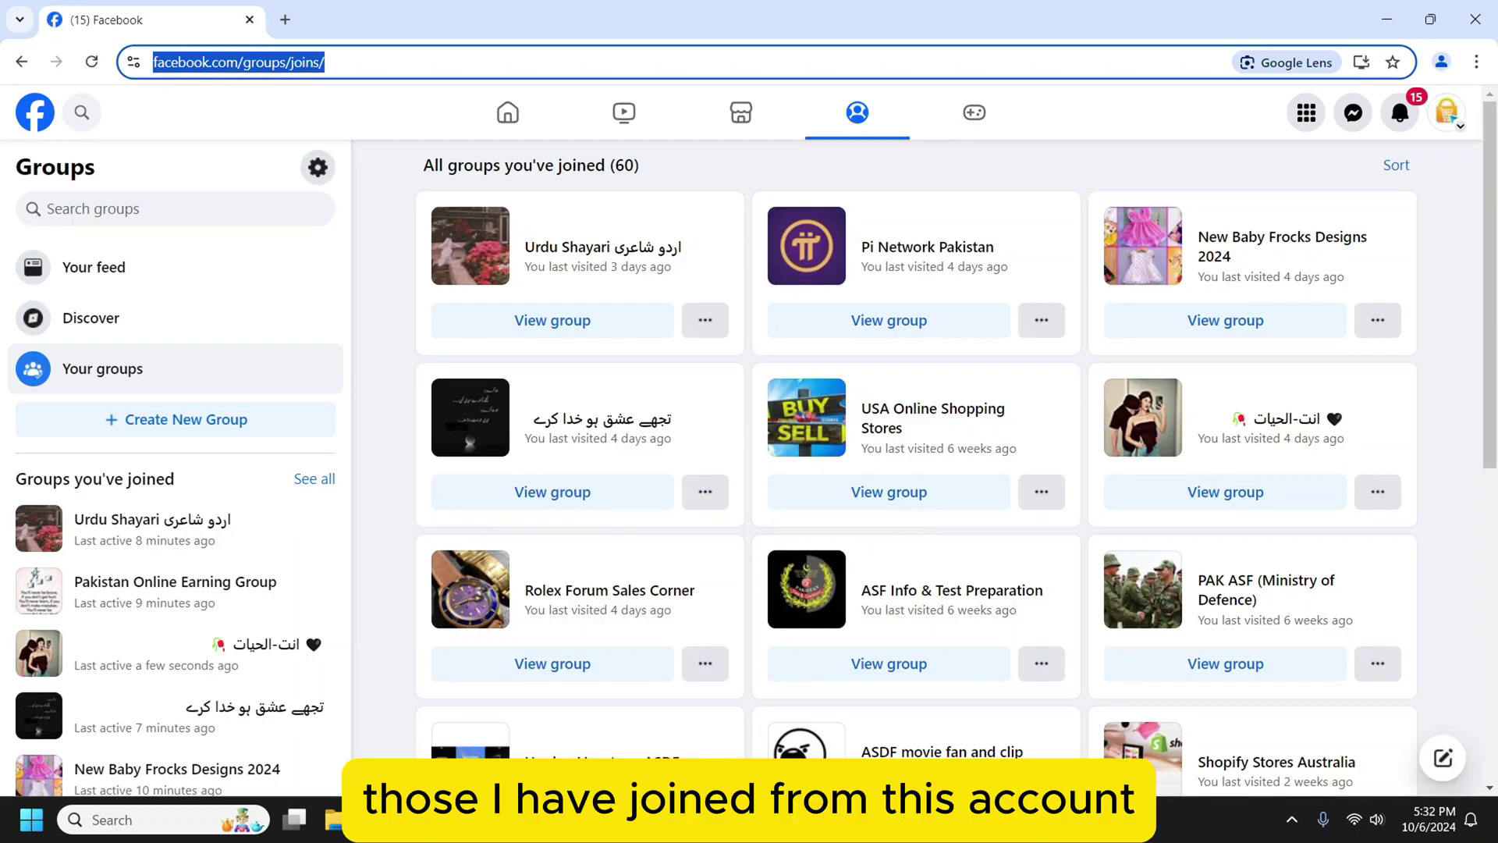
Step: Bring the scraper in front of the browser's joined-groups page and review the collected group IDs and the scrape's log
key(alt+Tab)
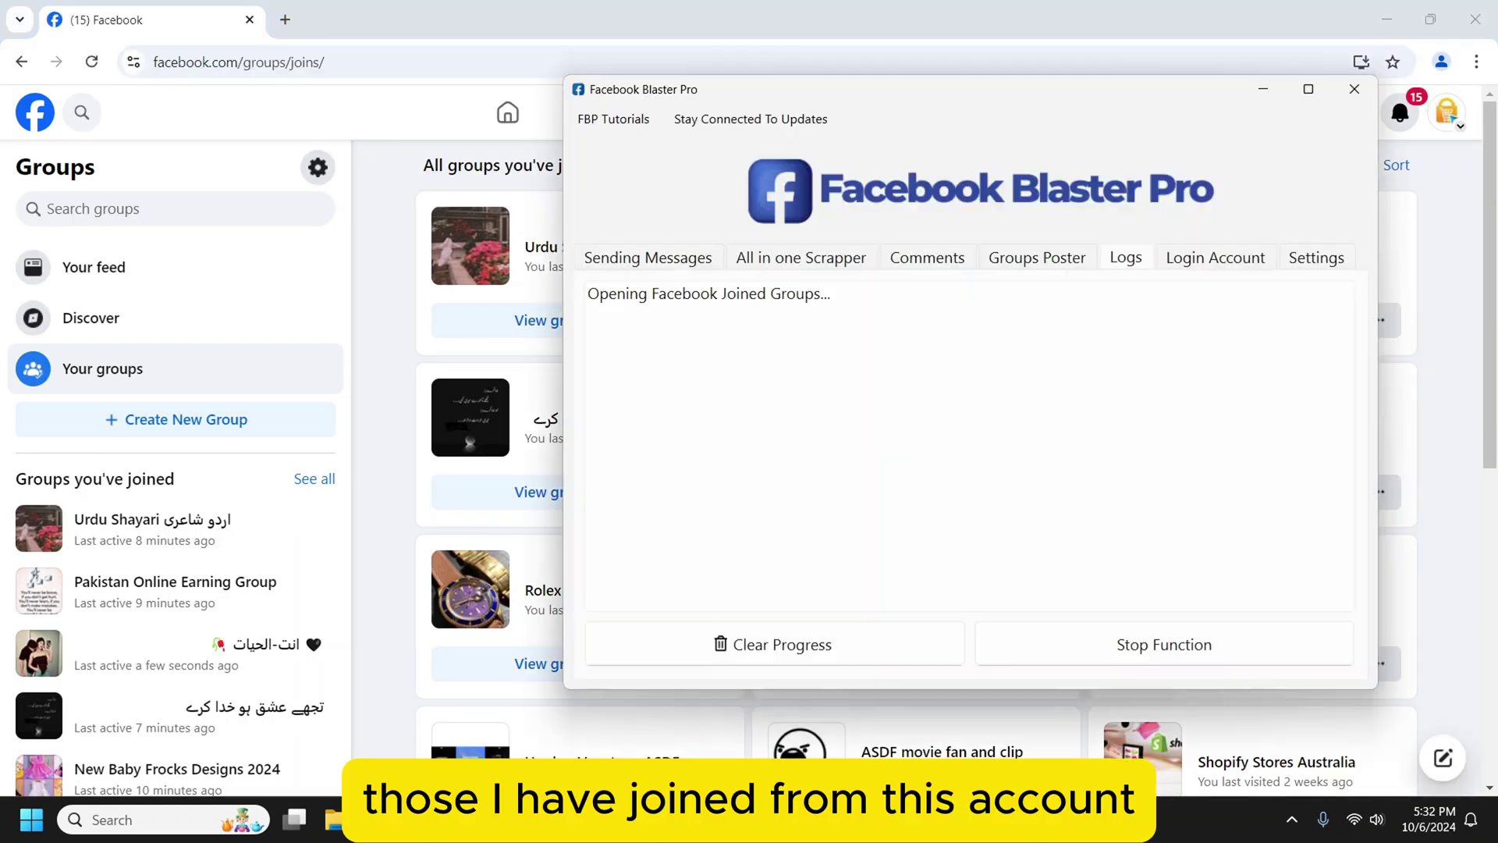
click(794, 259)
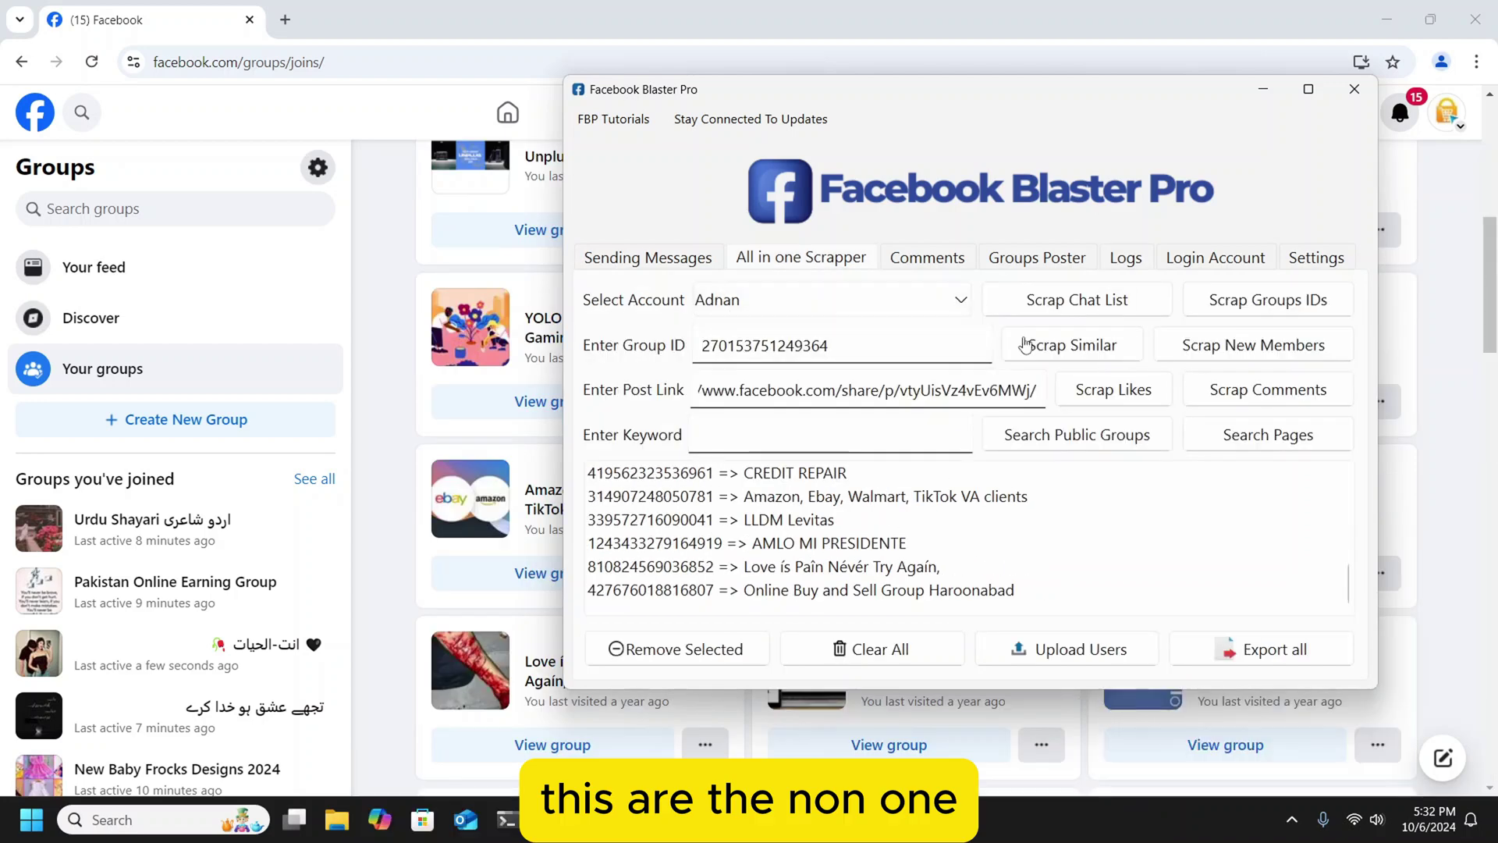
click(1132, 258)
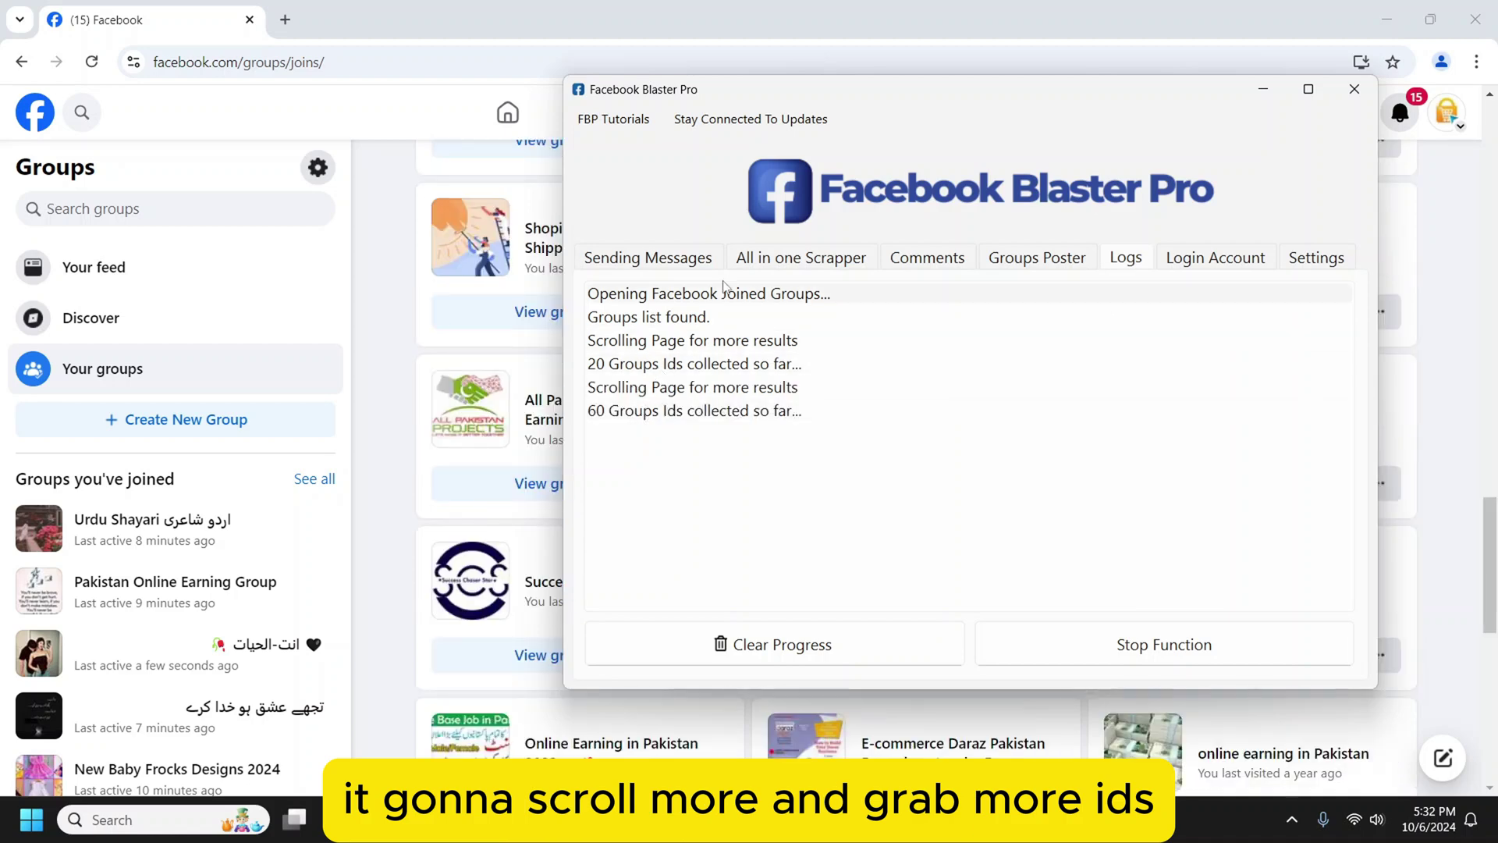
click(801, 257)
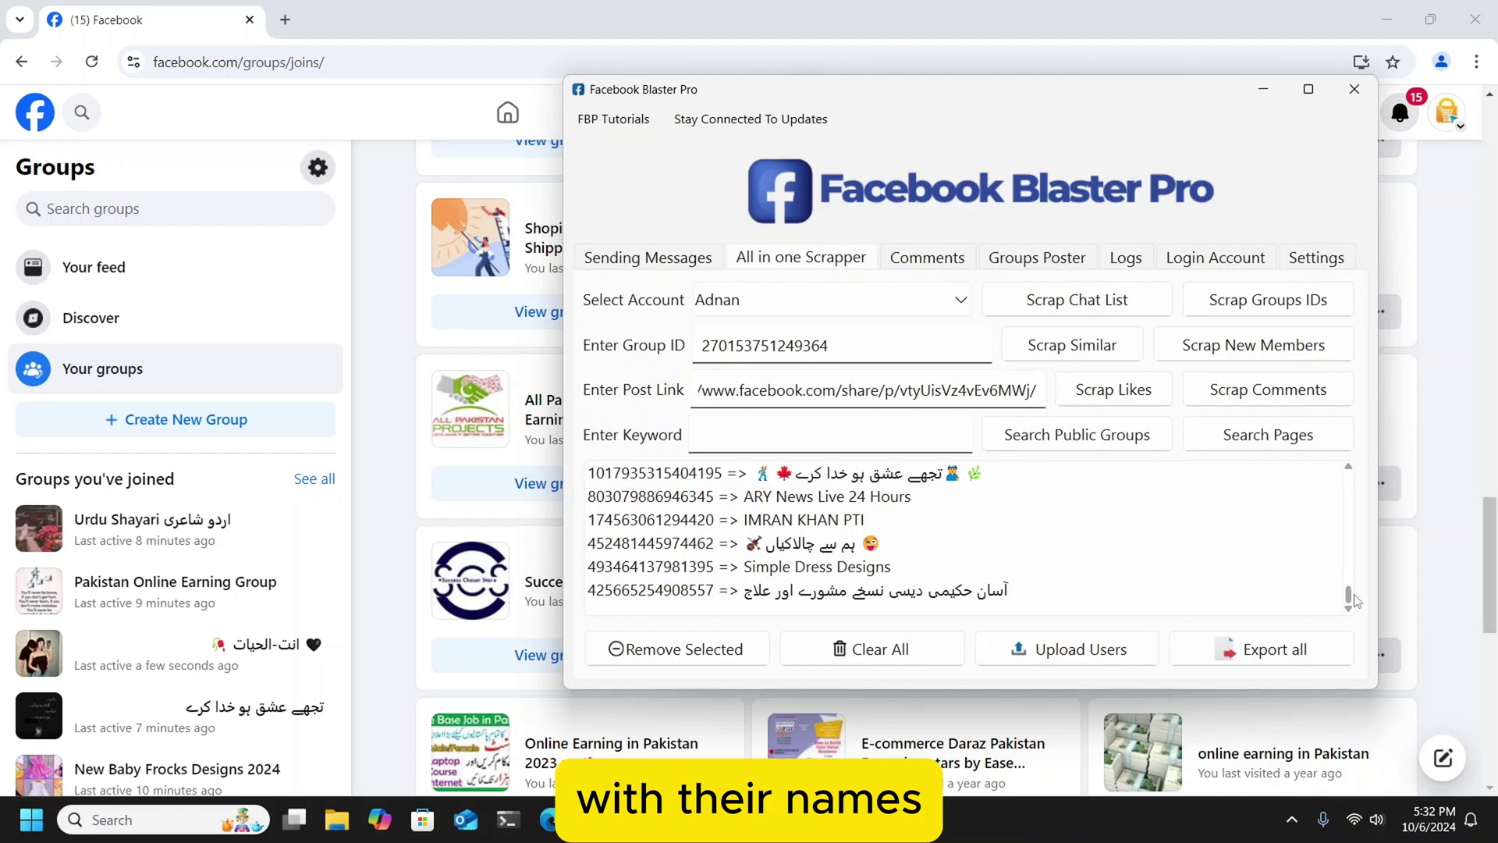
drag(1352, 595, 1349, 477)
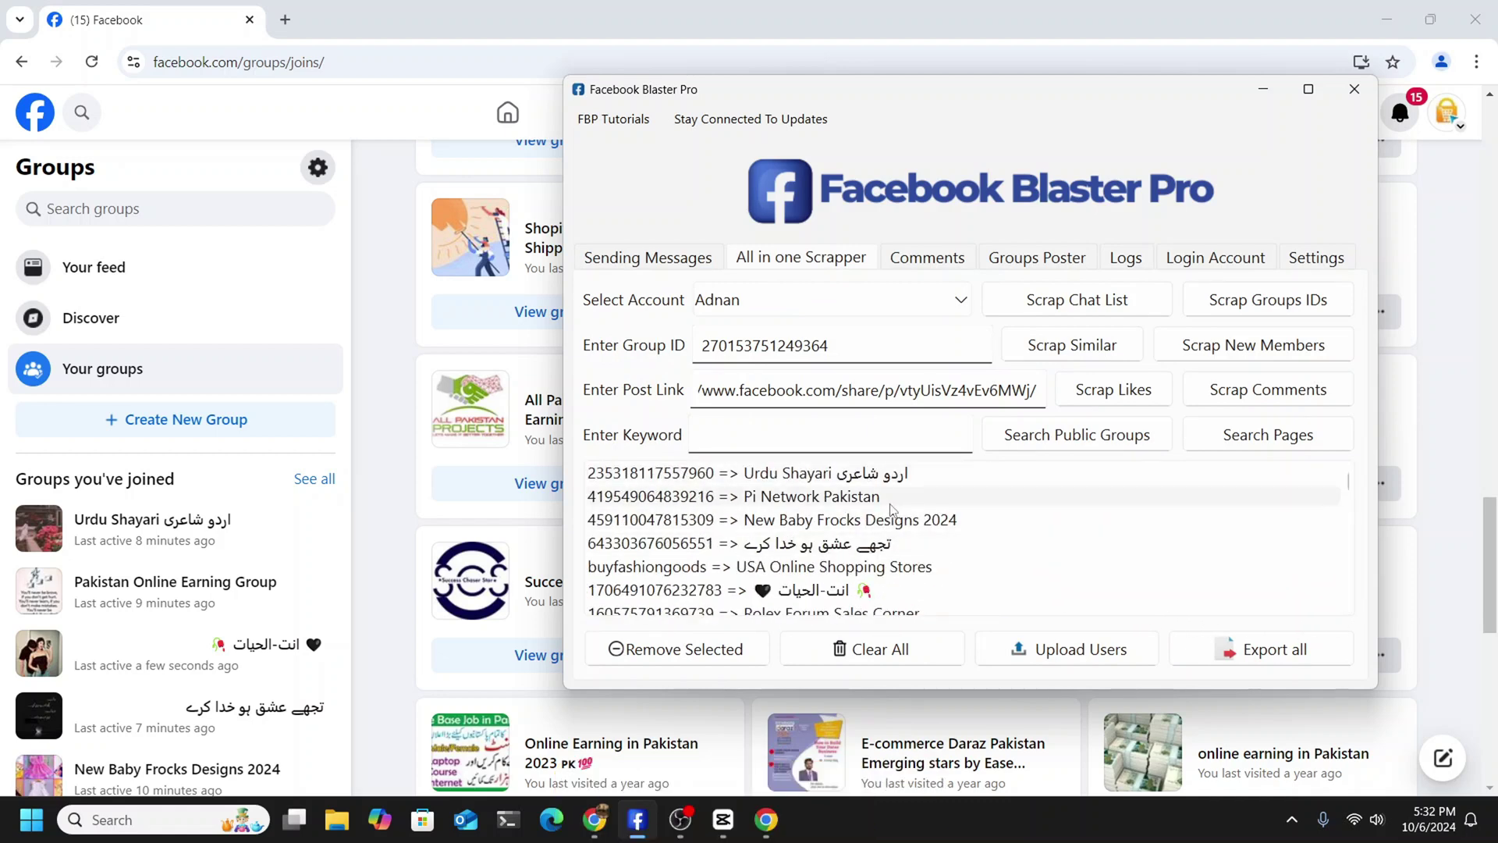
Step: Check the commenting, group-posting and message-sending settings, and follow the joined-groups scrape in its log until it ends
click(927, 257)
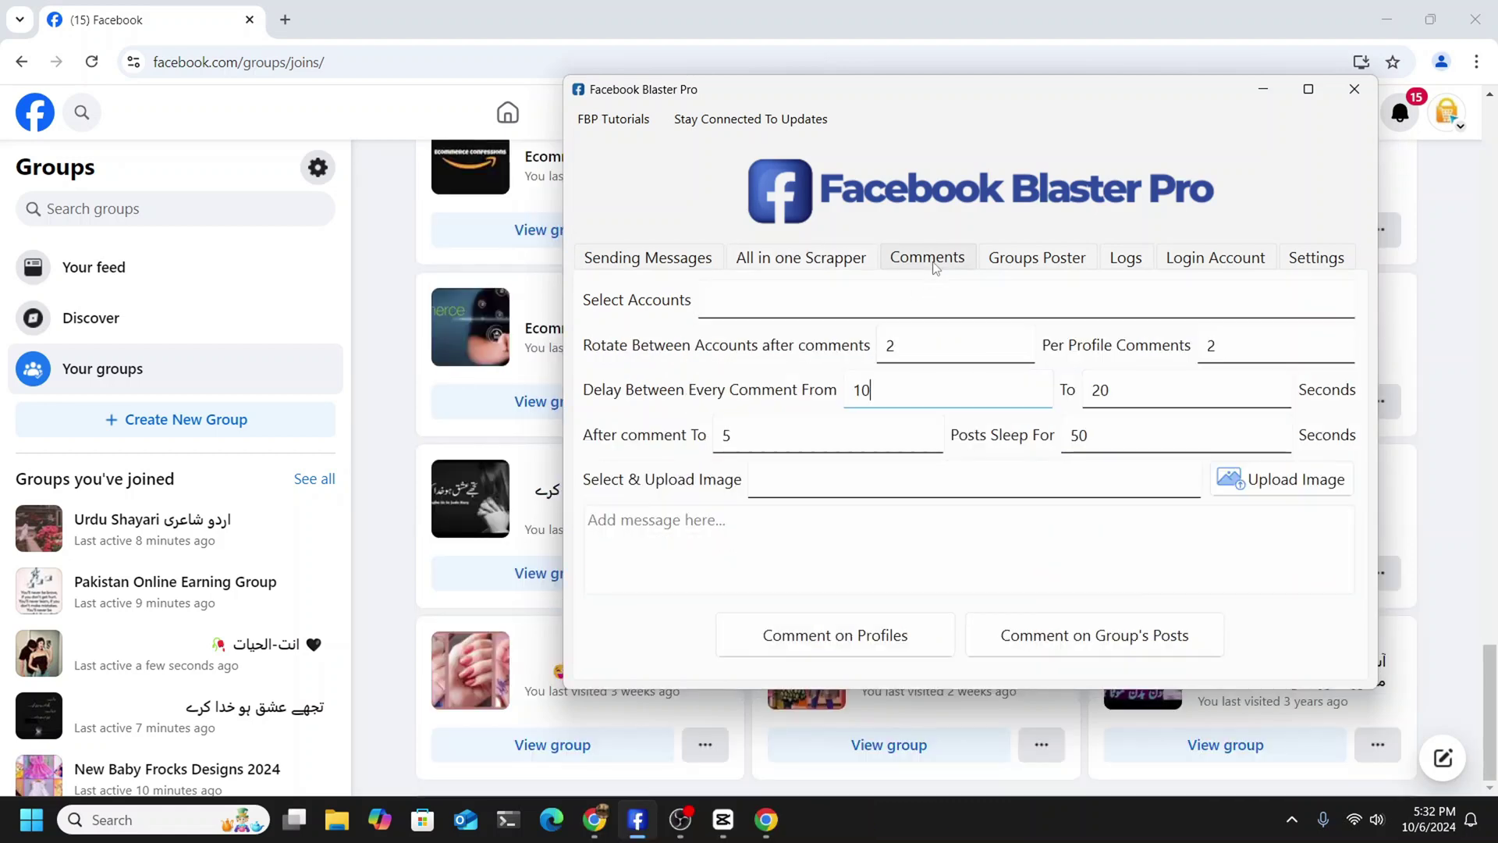
click(1041, 258)
click(1132, 260)
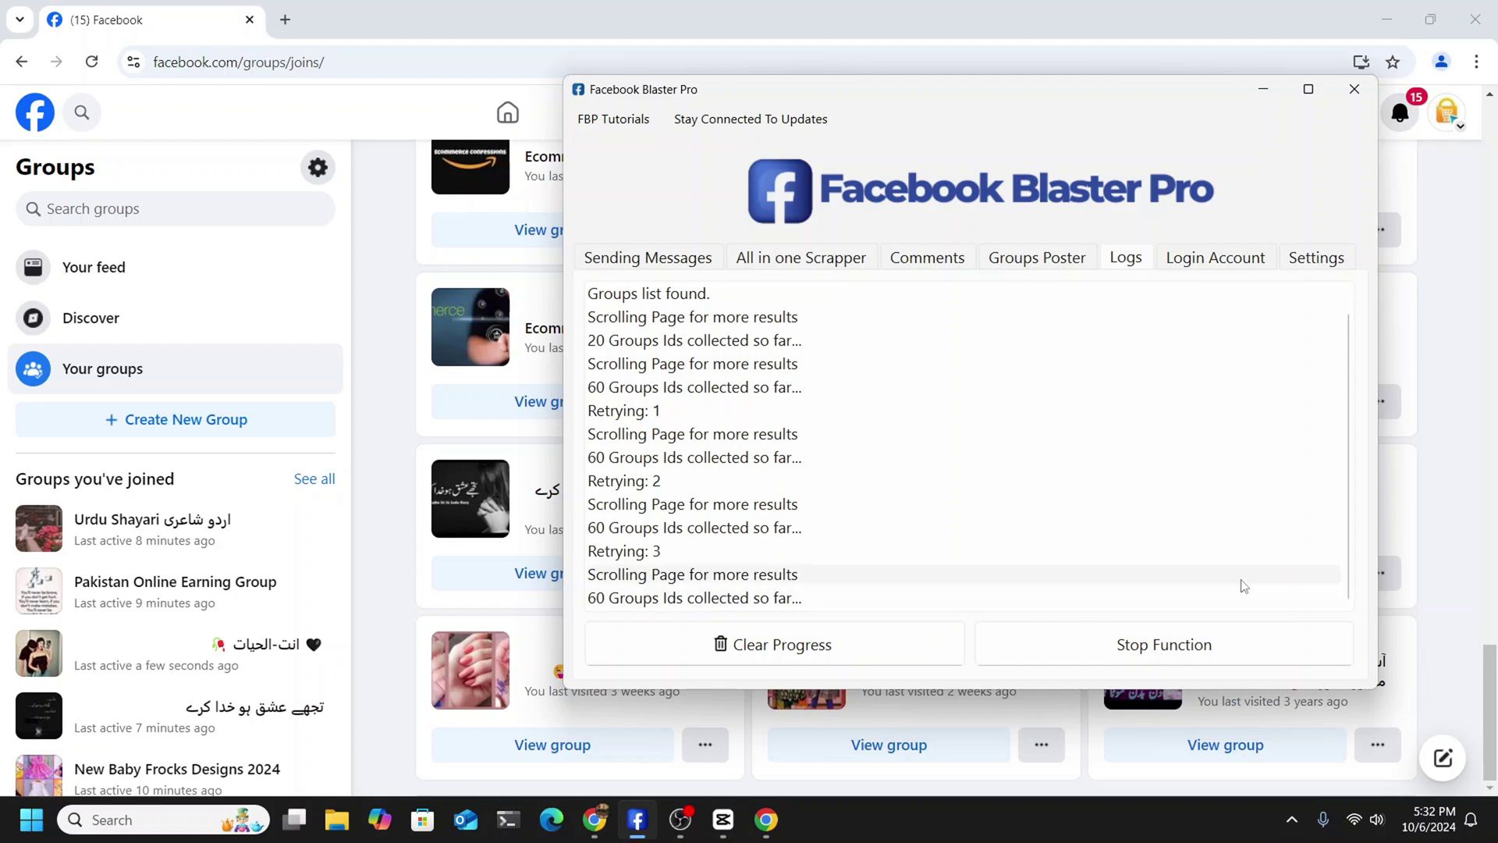
click(684, 264)
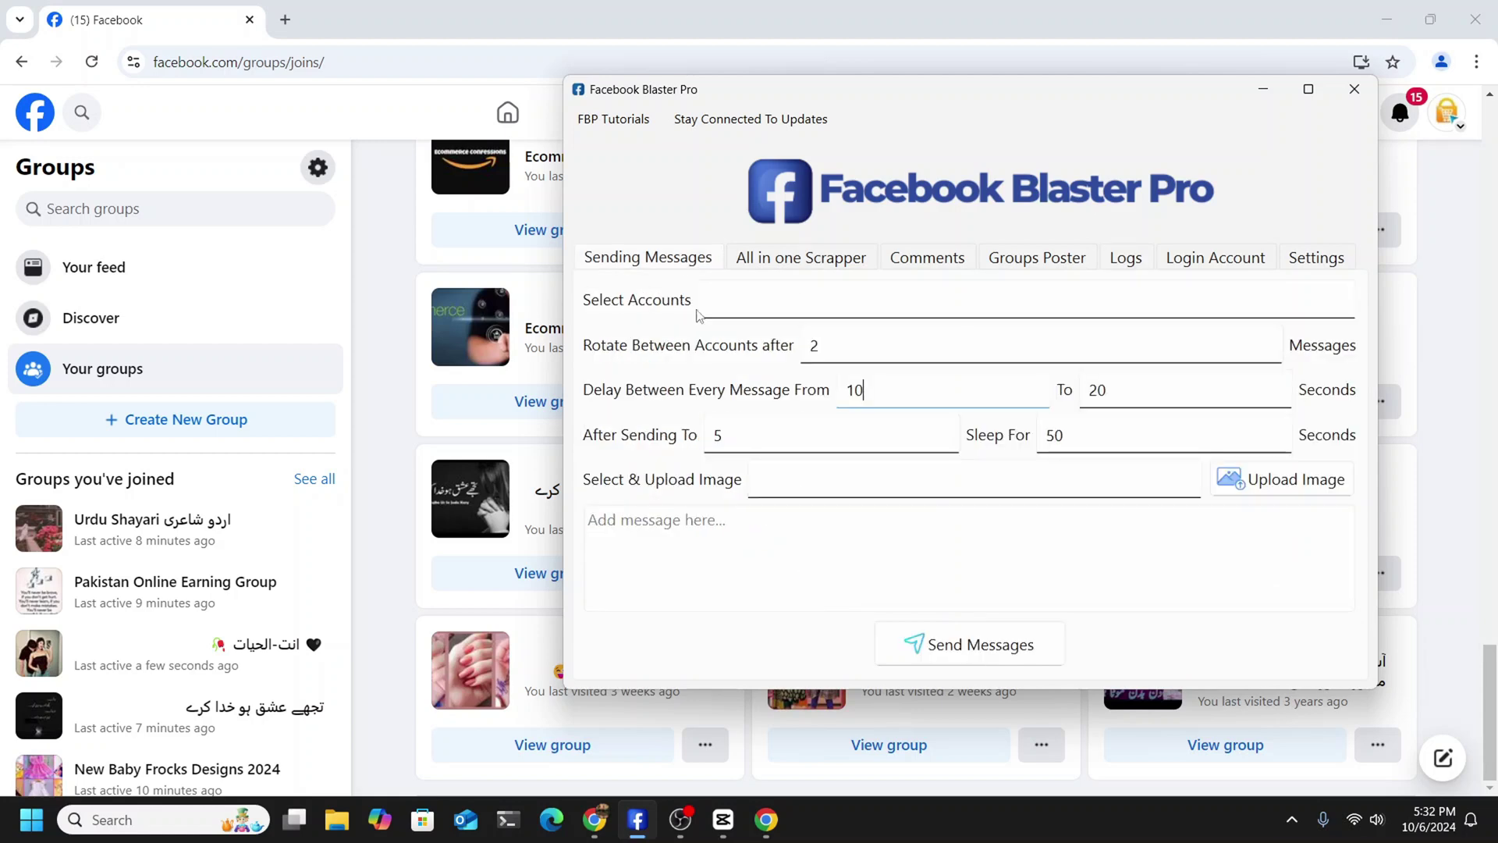
click(816, 259)
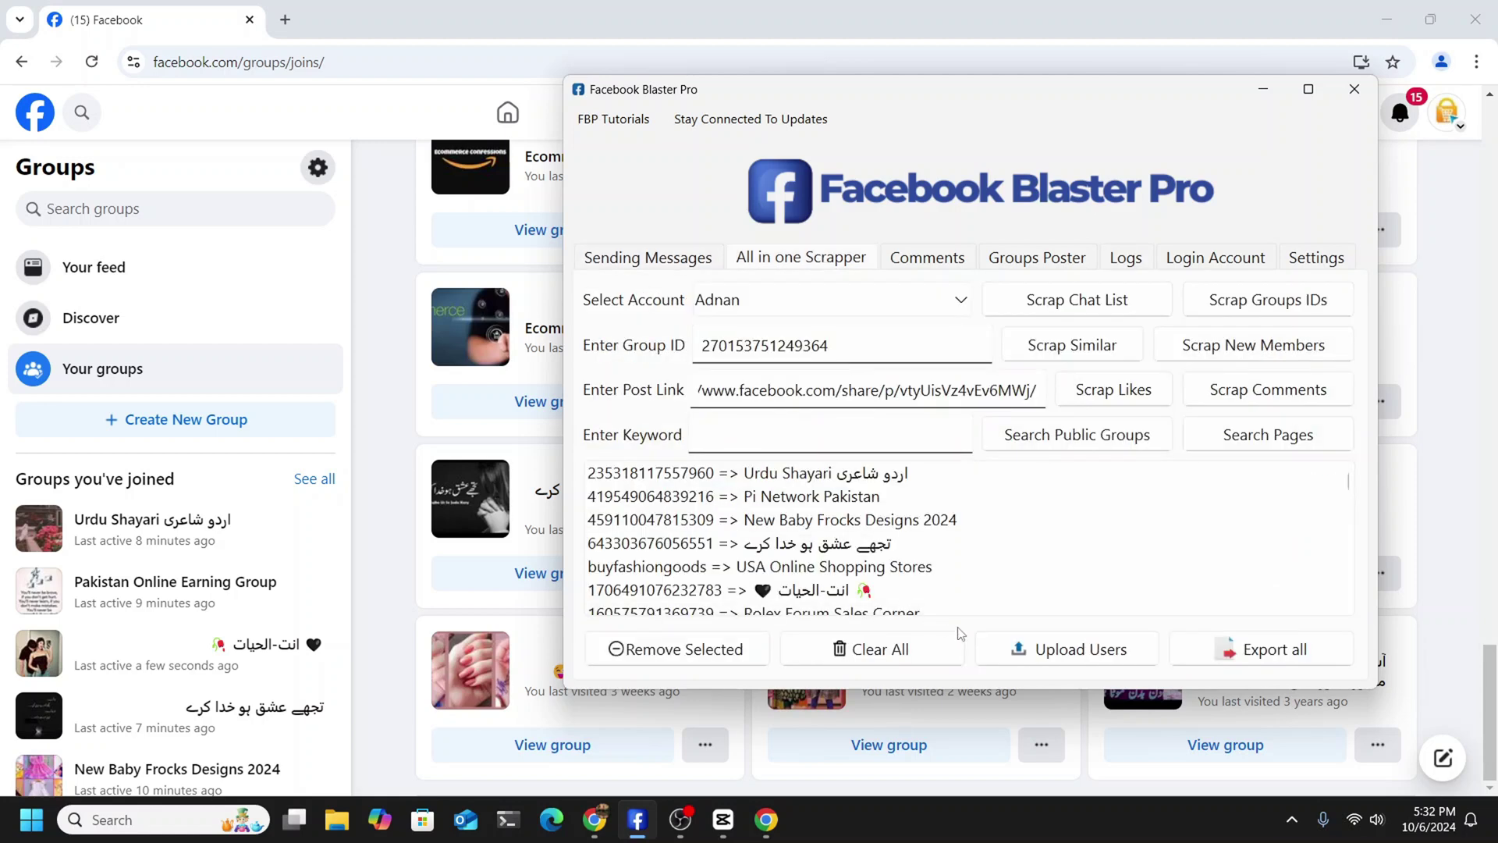
click(1123, 260)
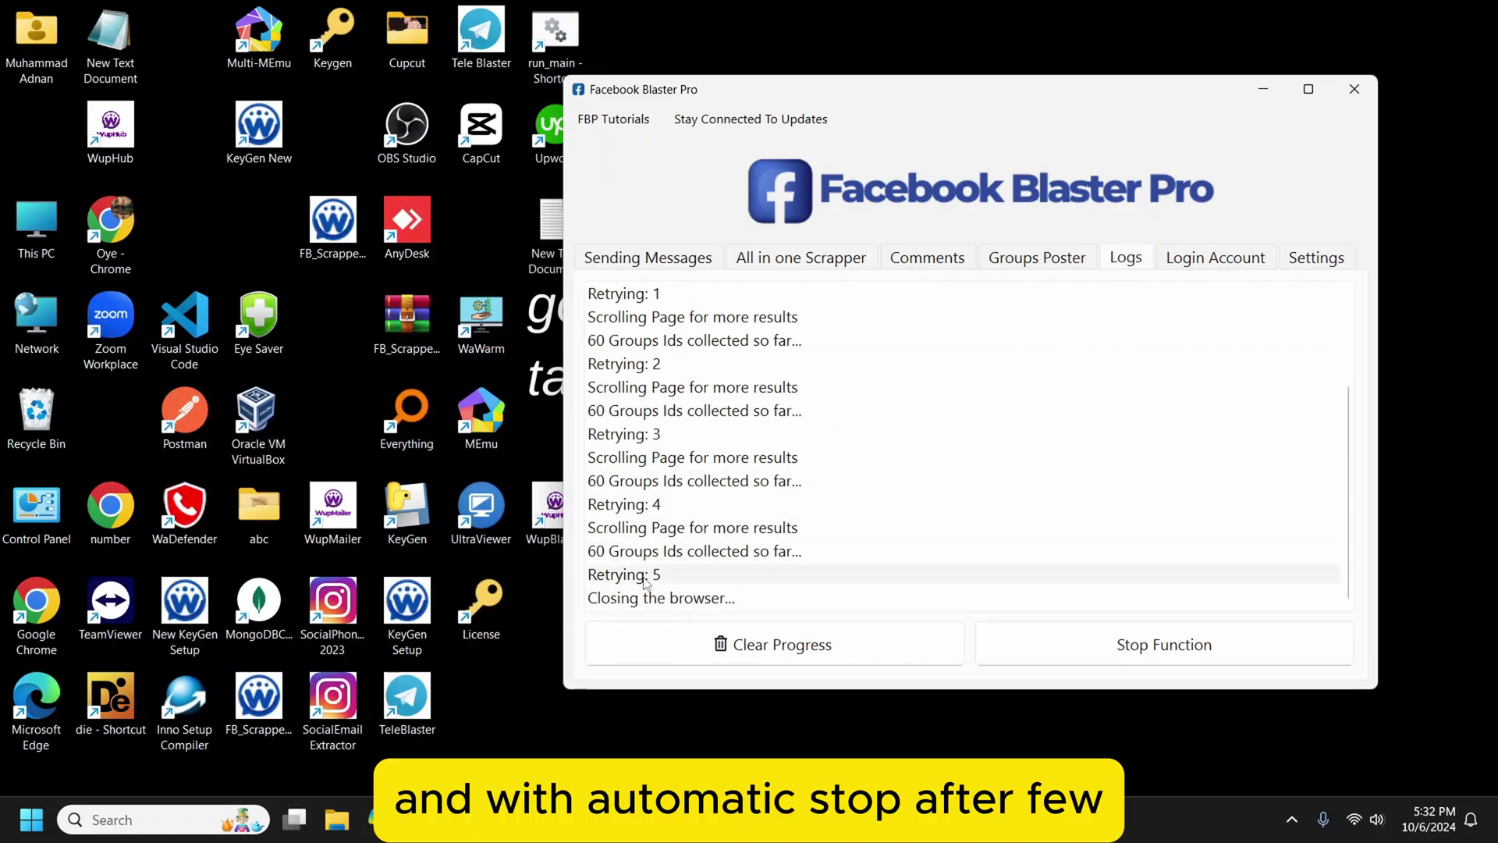
Step: Remove the groups "Urdu Shayari اردو شاعری" and "تجھے عشق ہو خدا کرے" from the scraped list
click(801, 257)
drag(1351, 484, 1347, 442)
click(741, 472)
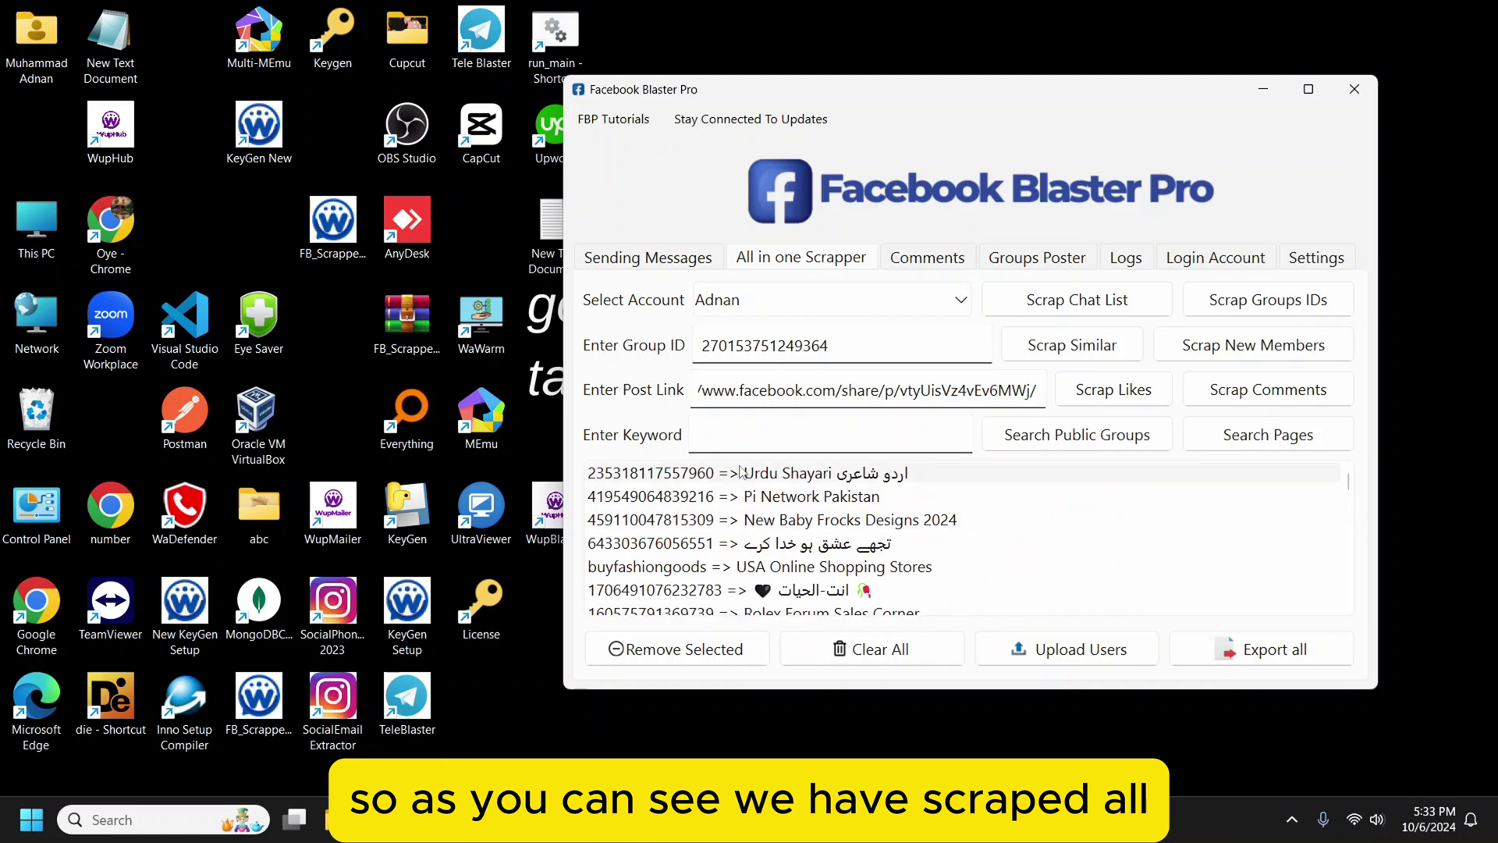
click(678, 659)
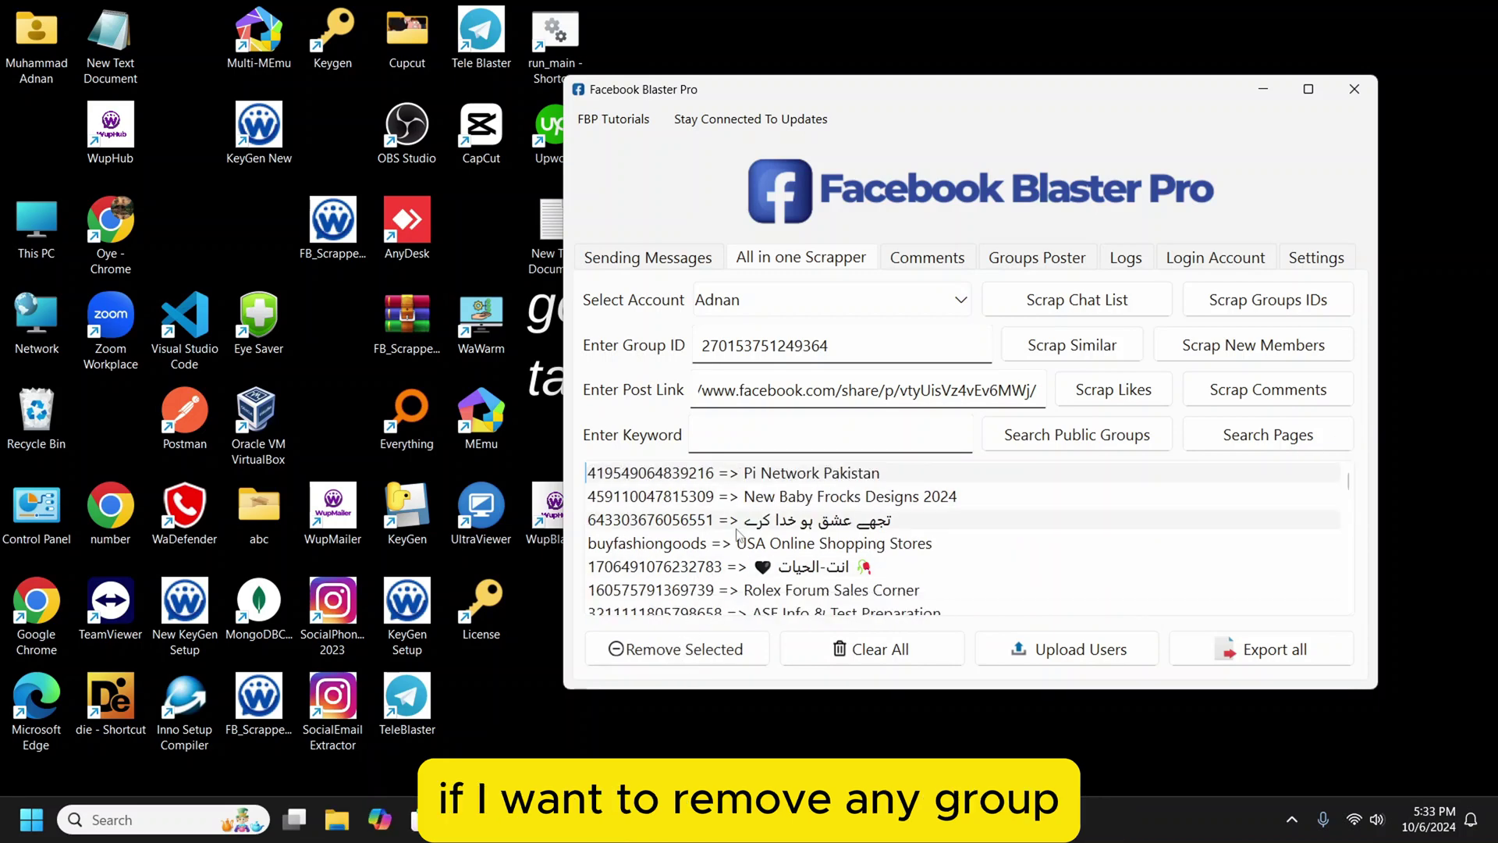
click(676, 649)
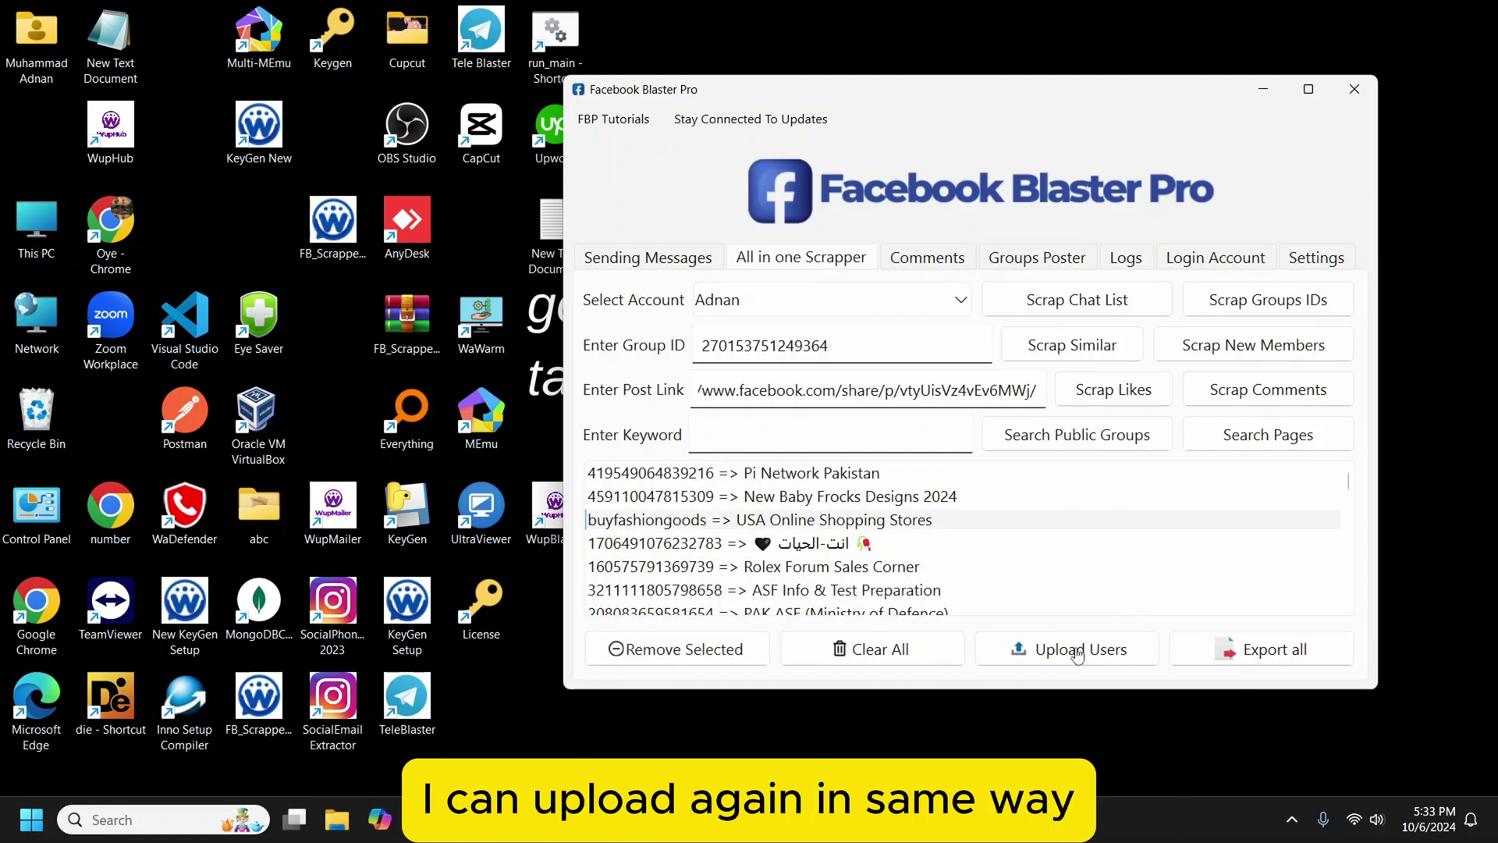
Step: Look over the group-posting and commenting settings that can use the scraped groups, and return to the group list
click(936, 567)
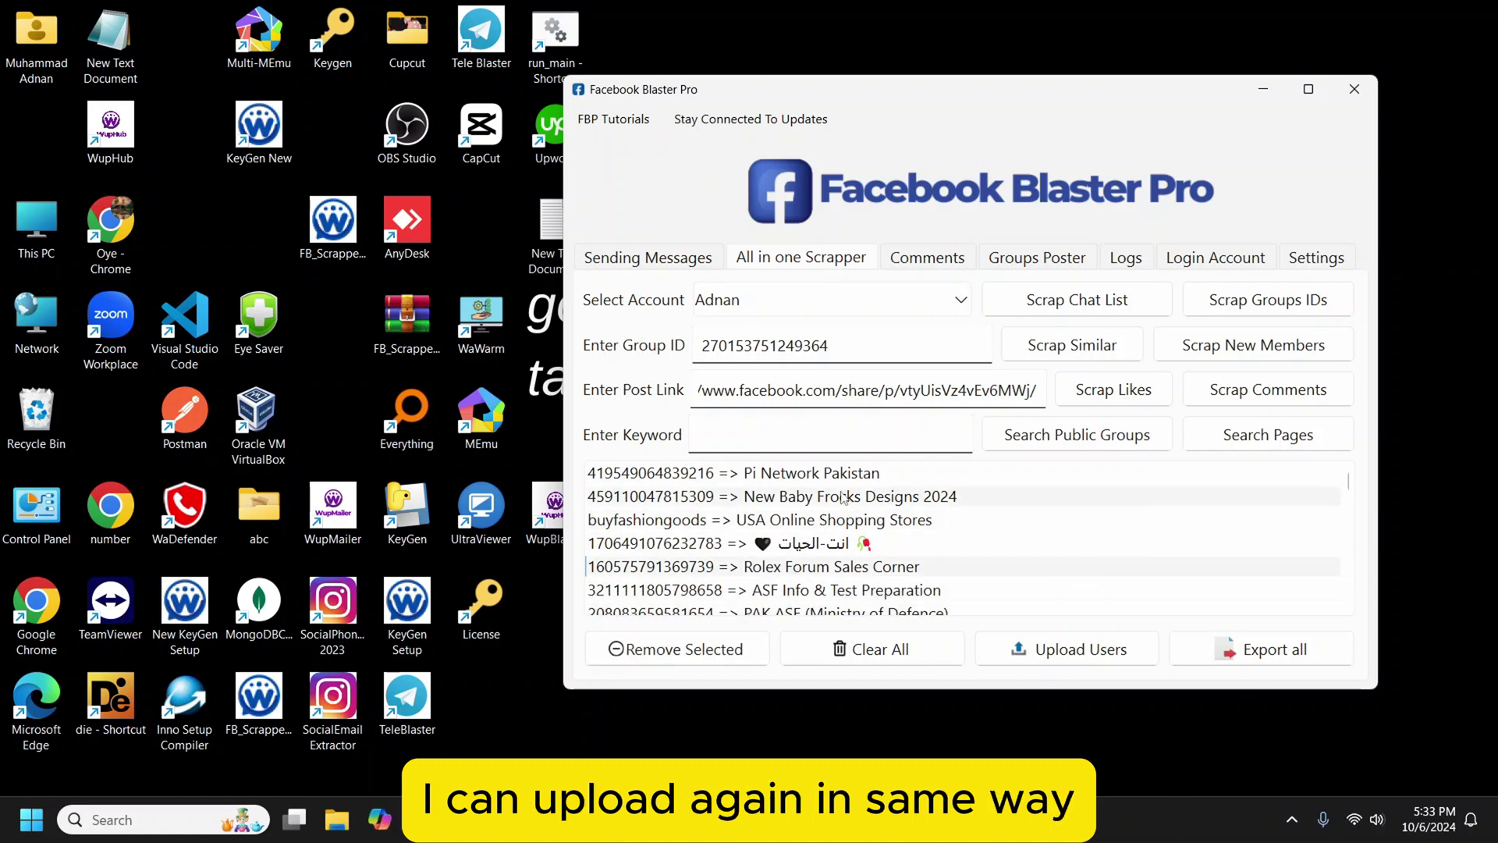
click(1038, 259)
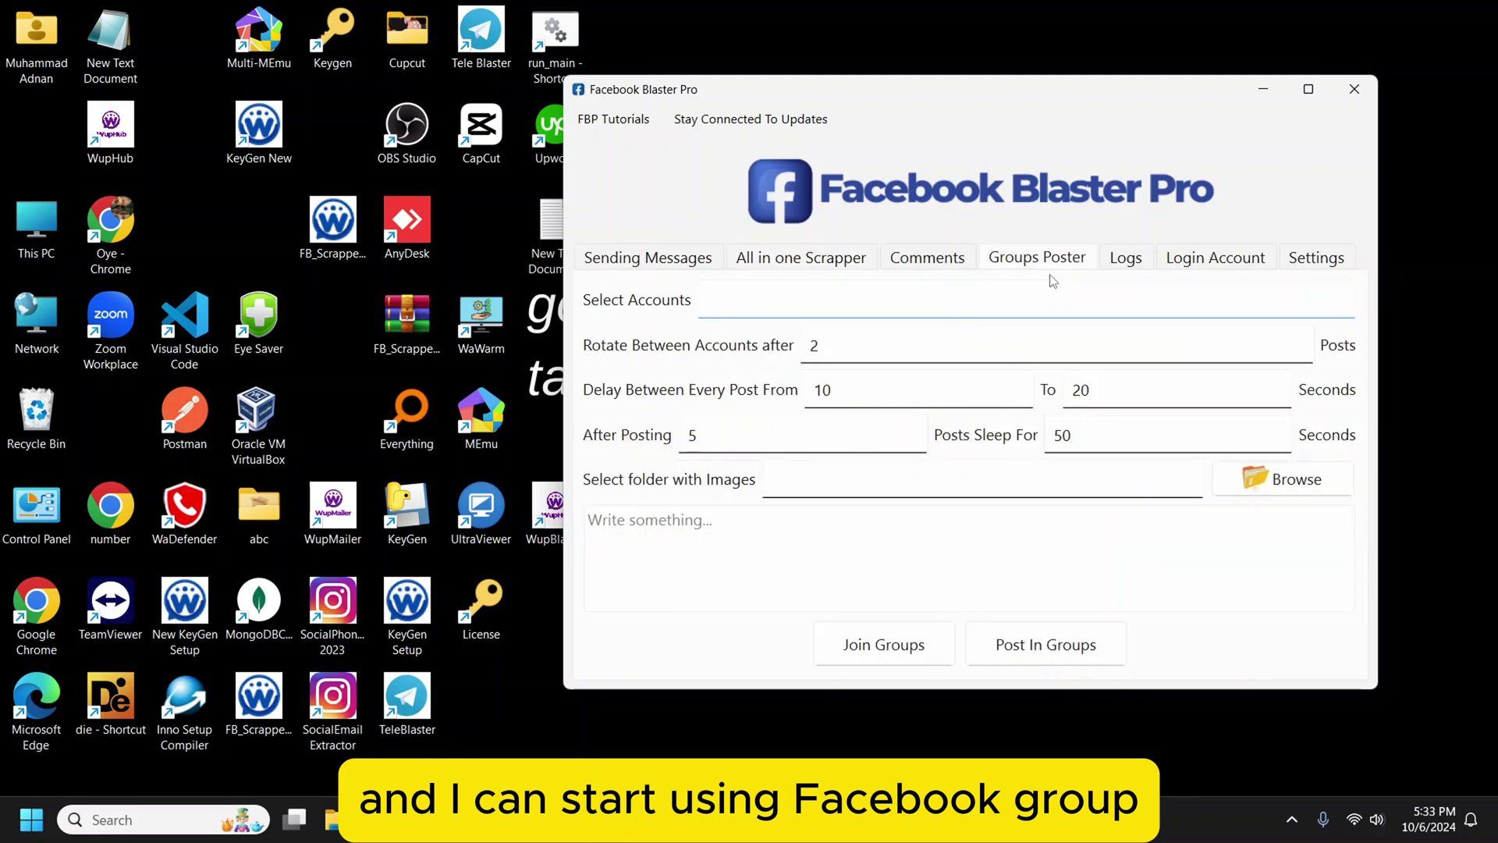
click(928, 258)
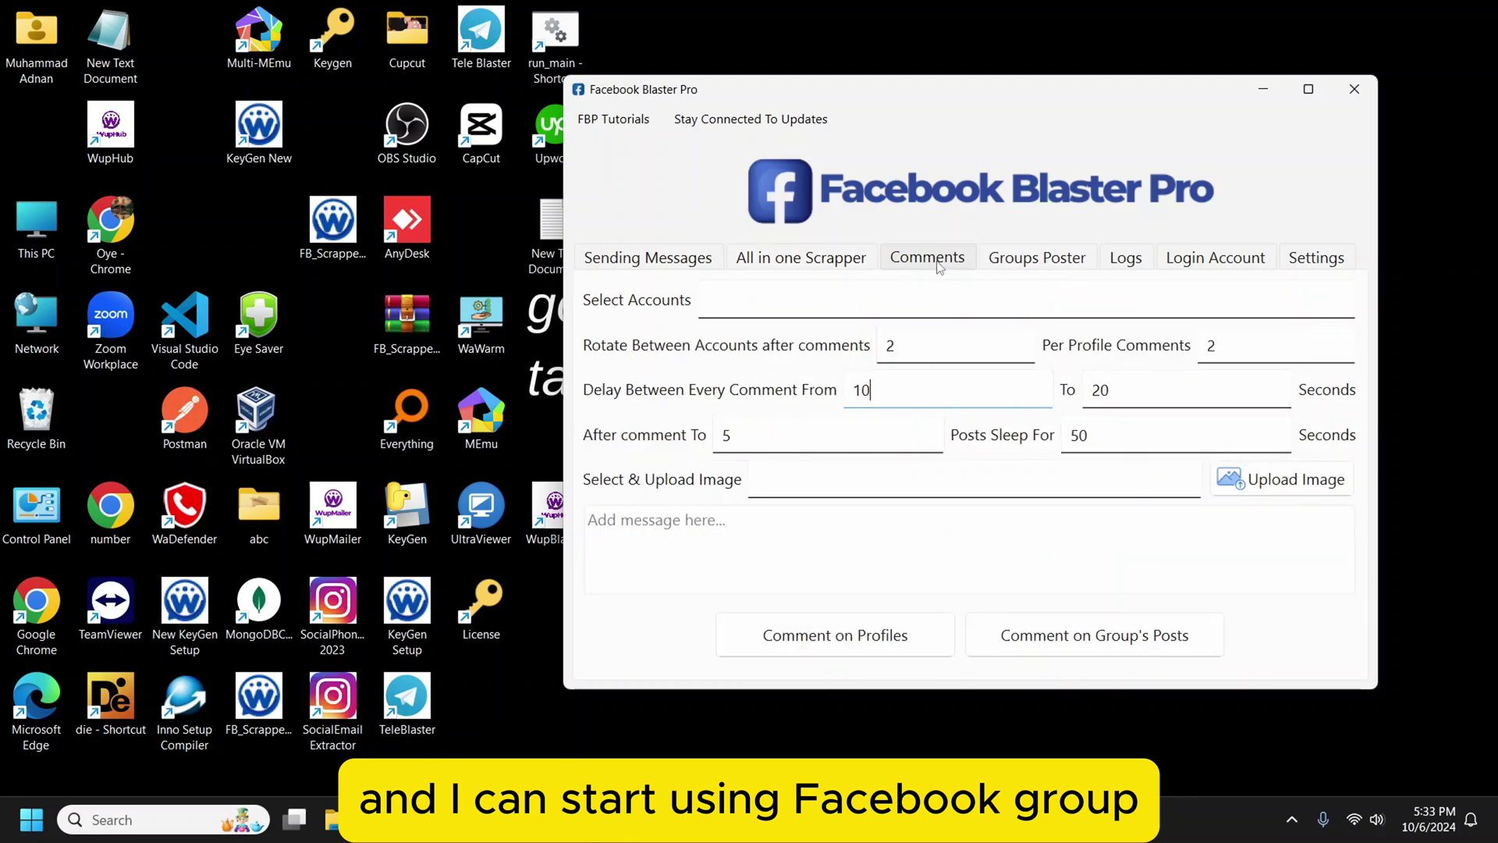
click(801, 258)
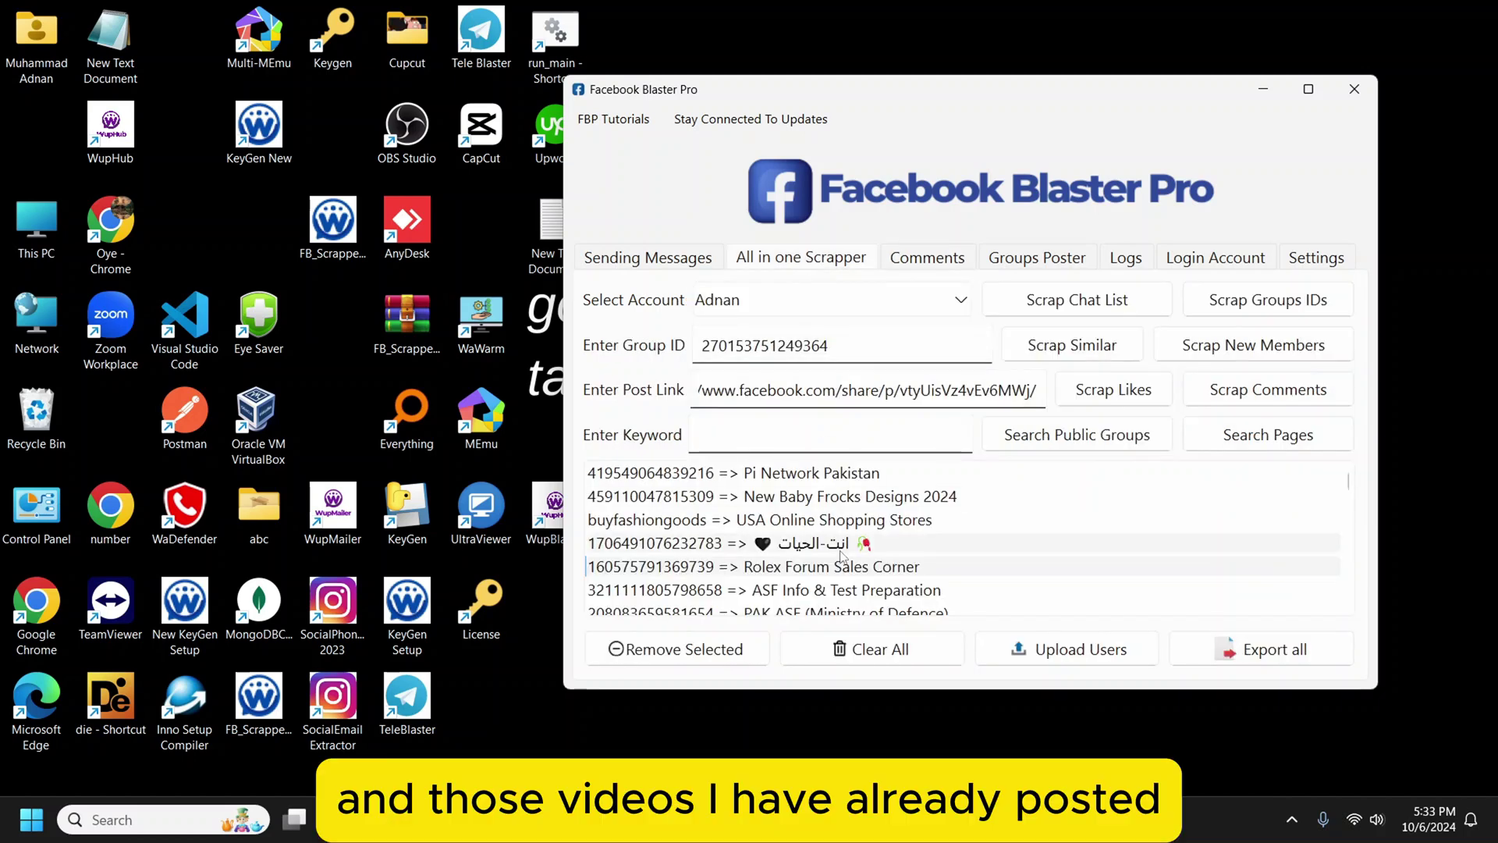
click(835, 519)
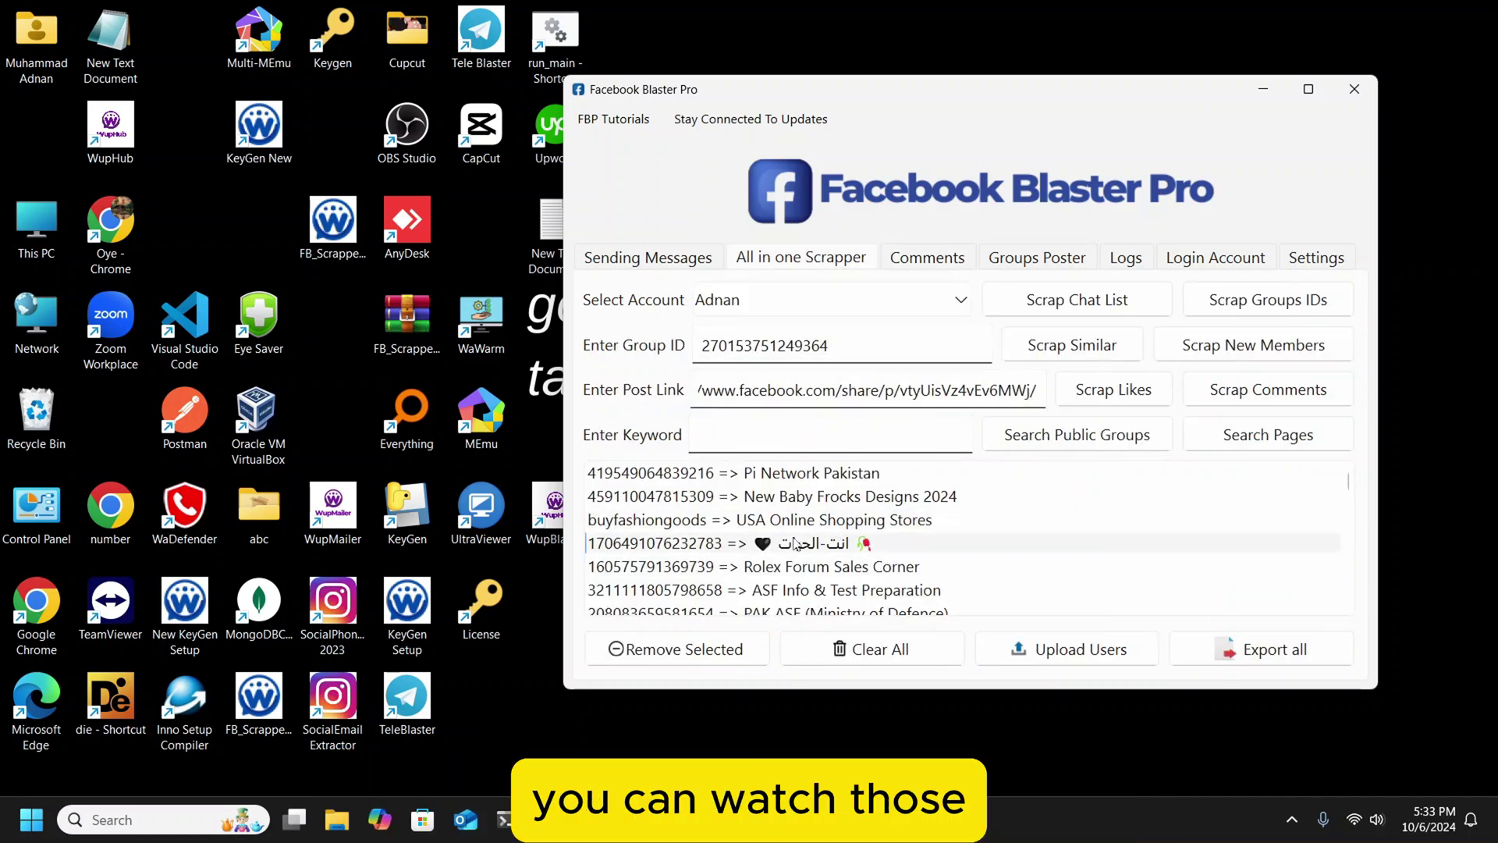
click(801, 492)
click(801, 480)
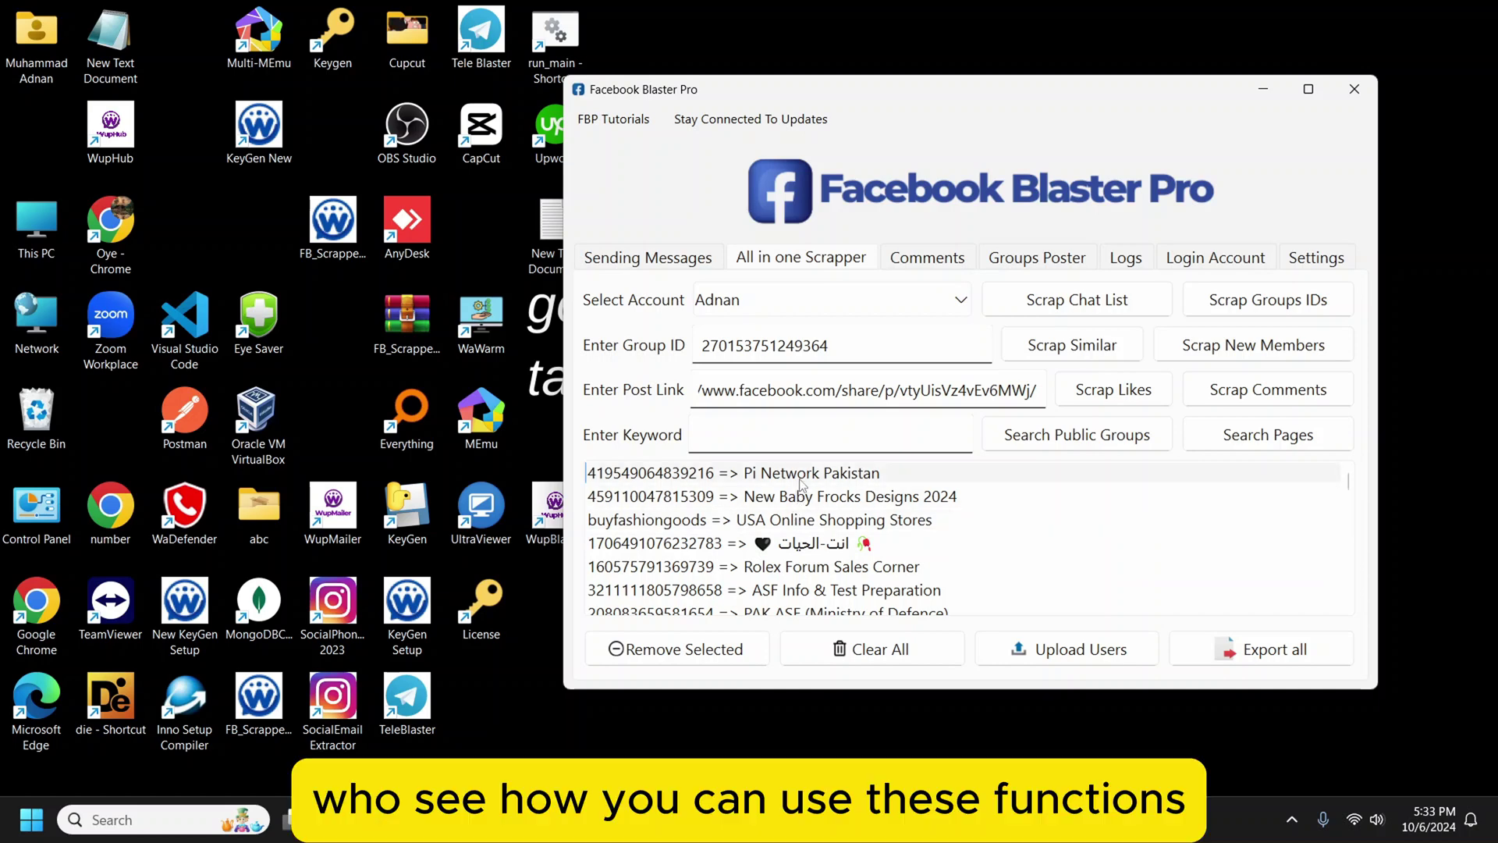
Step: Clear all scraped groups and start a public group search with the keyword "Buy Sell"
click(880, 661)
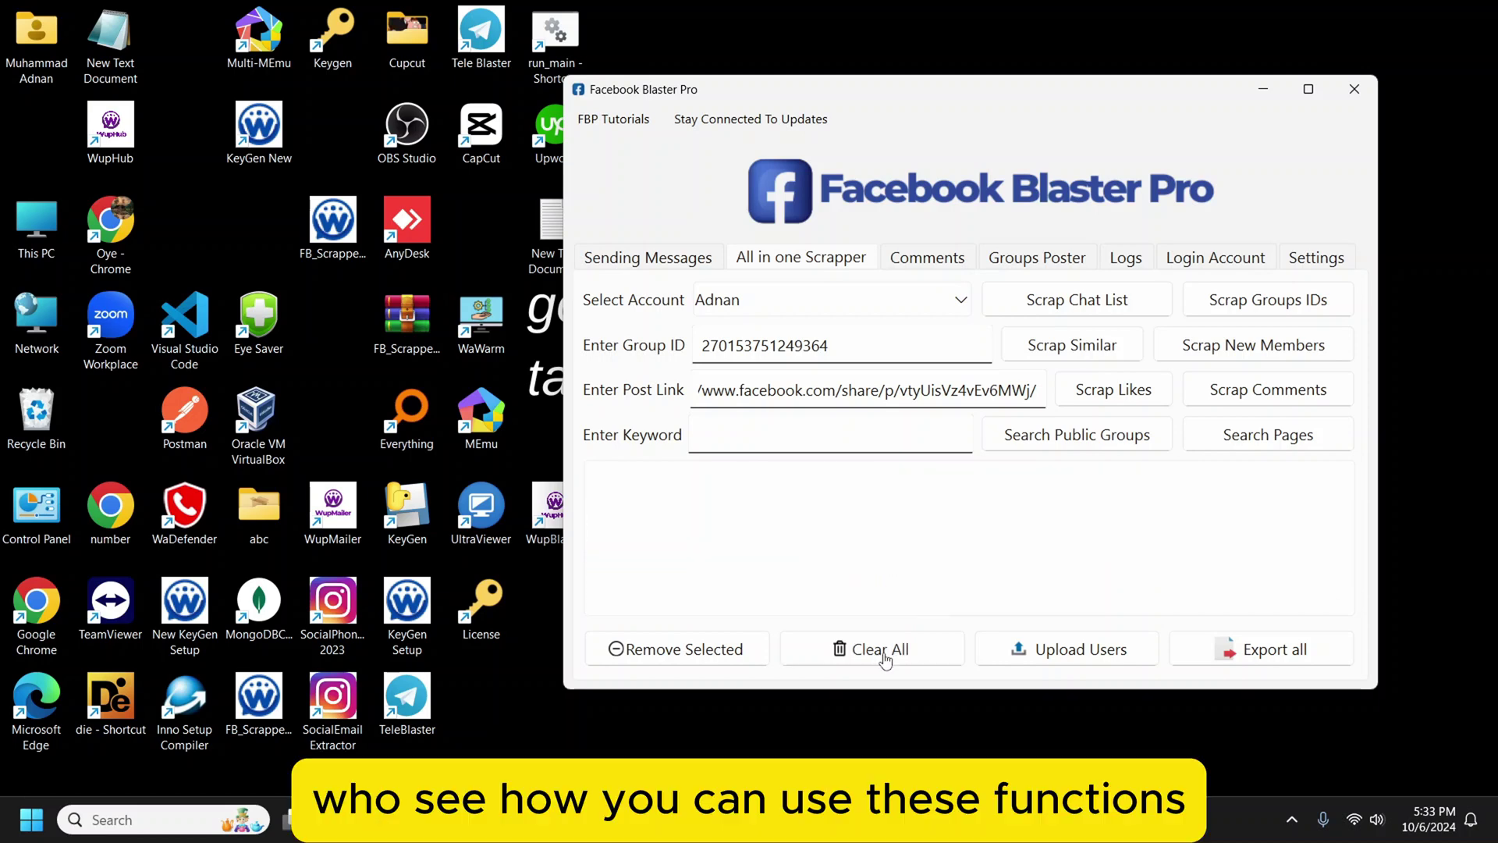
click(874, 441)
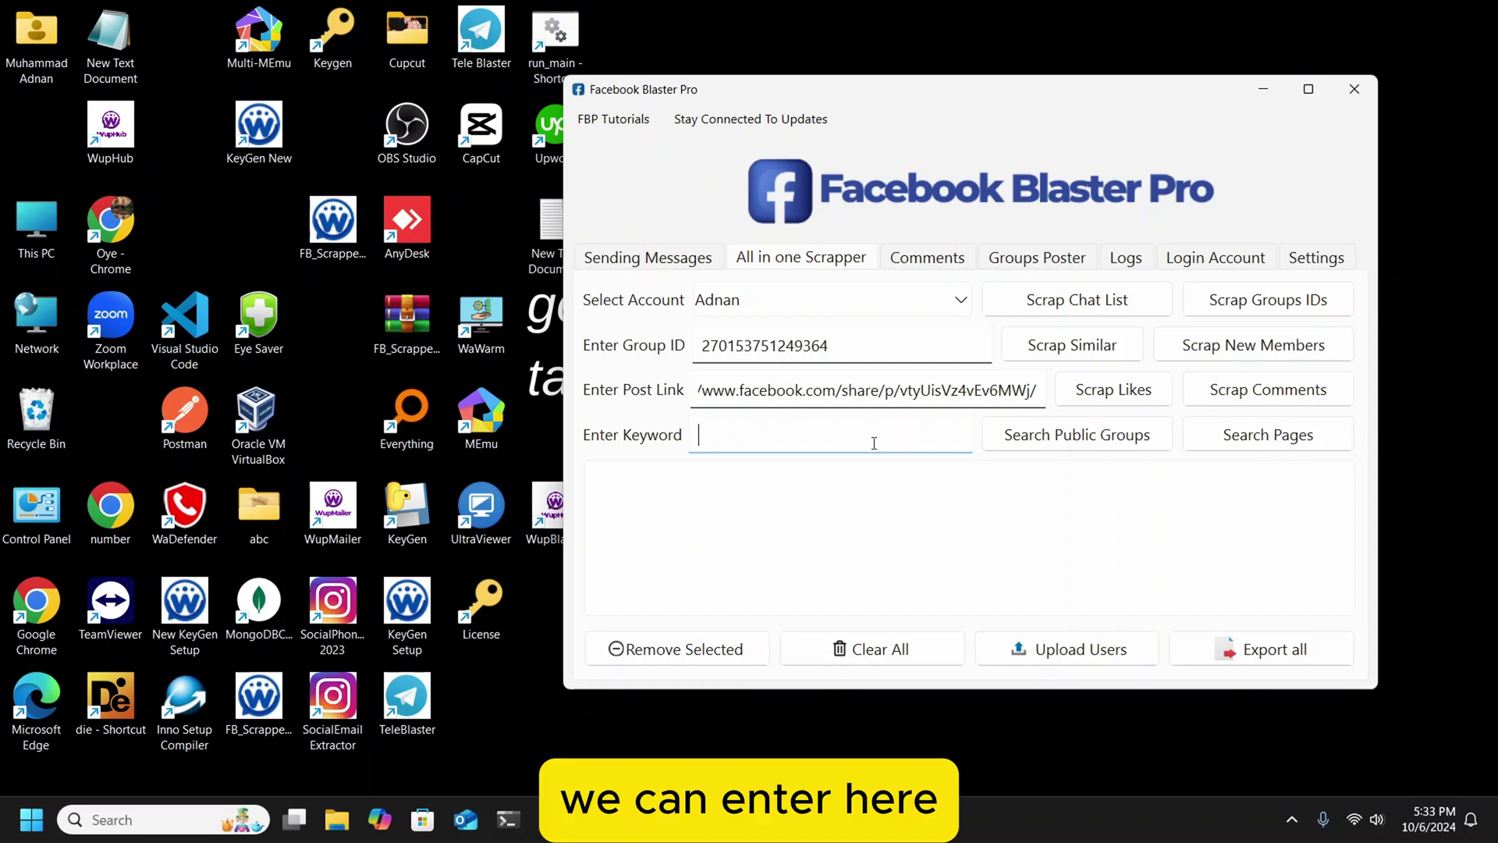
text(Buy Sell)
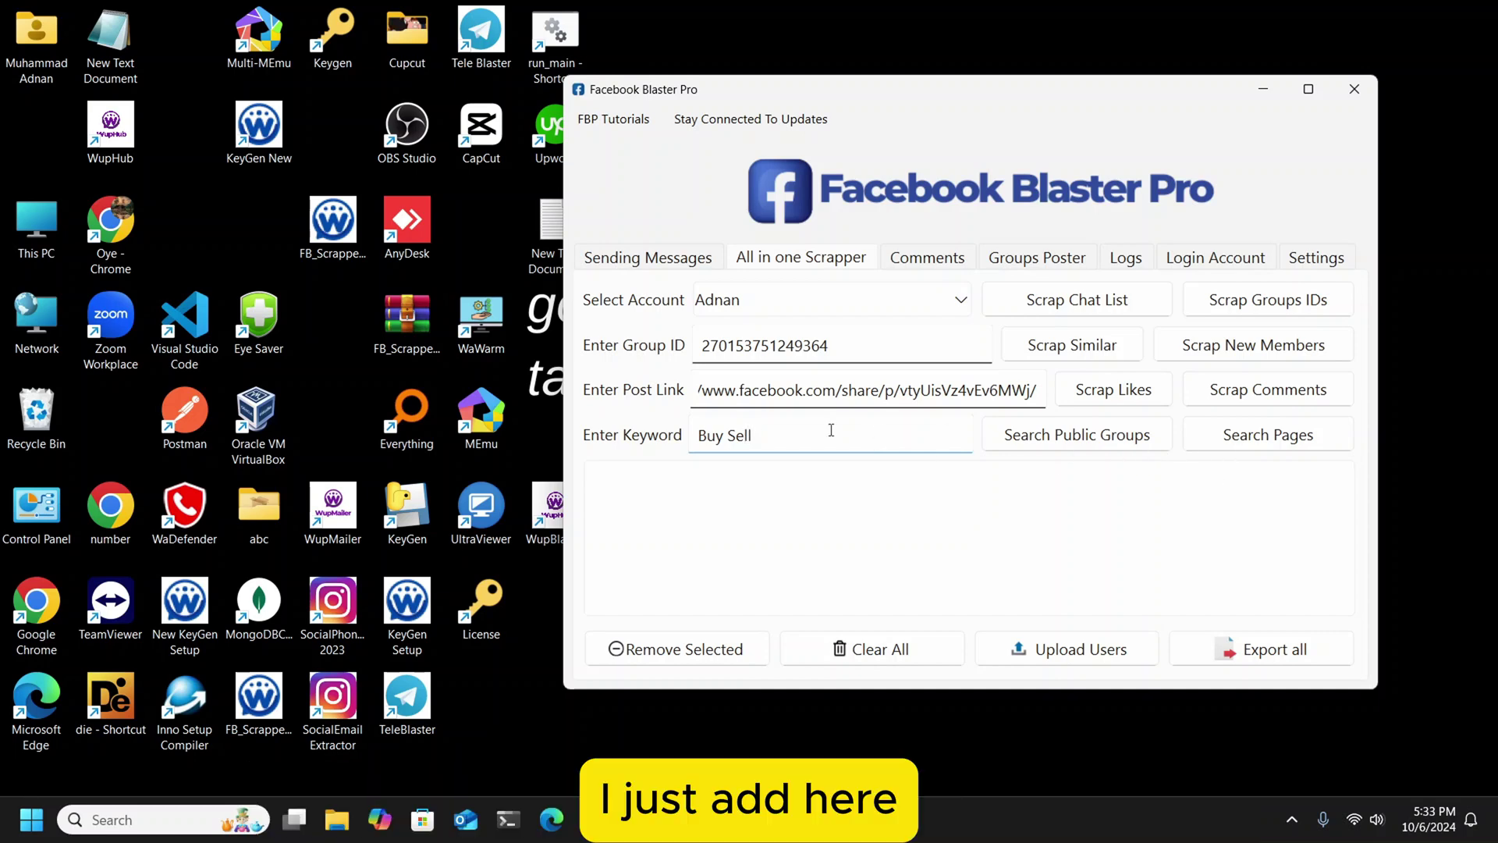
click(1120, 441)
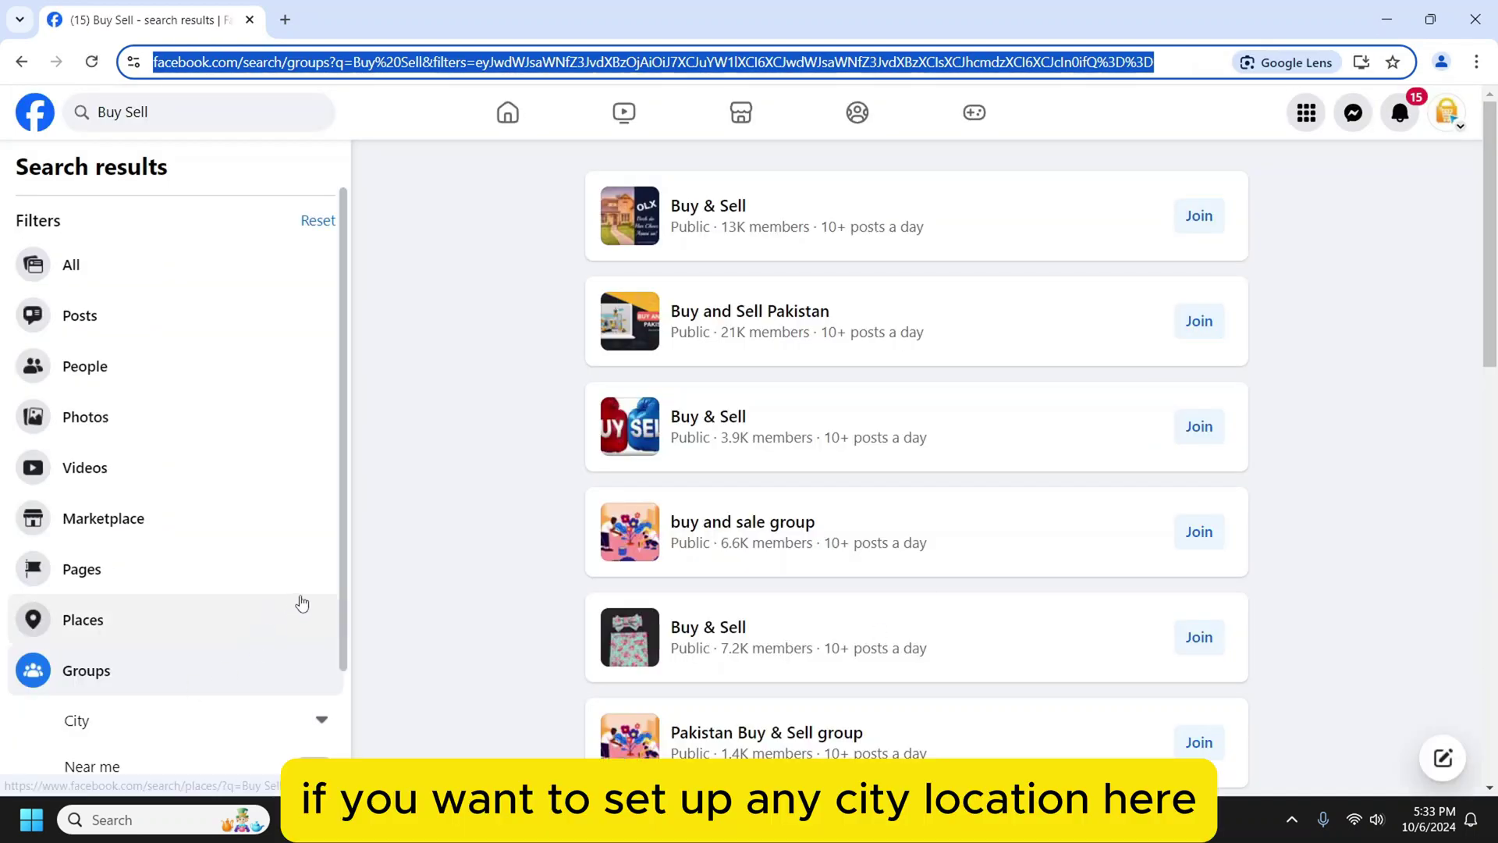
Step: Filter the public group search results to the city Lahore, Pakistan, and look through the matching groups
scroll(337, 663, down, 2)
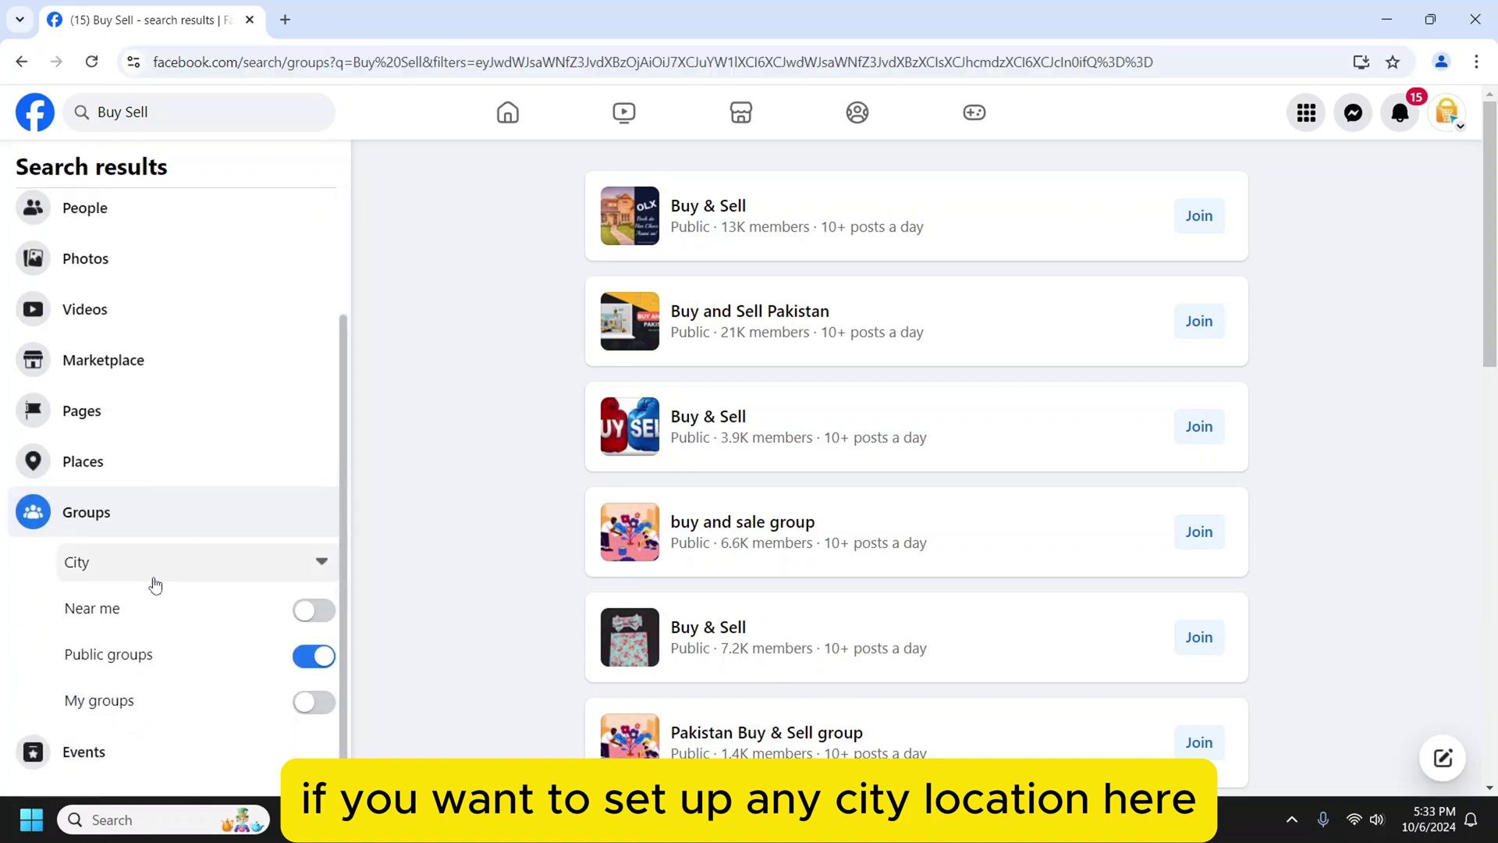
click(154, 563)
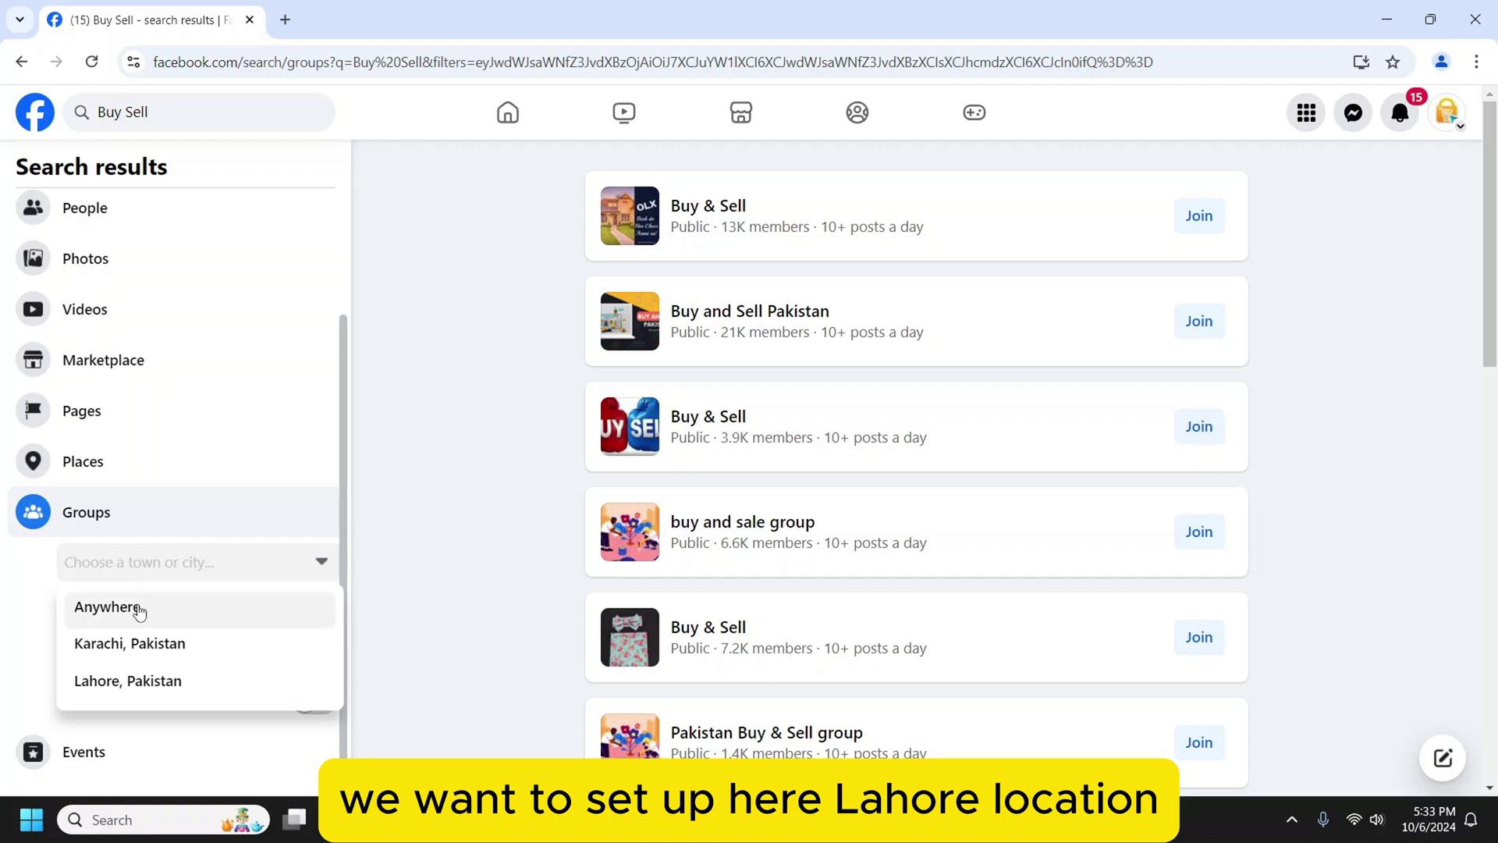
click(131, 692)
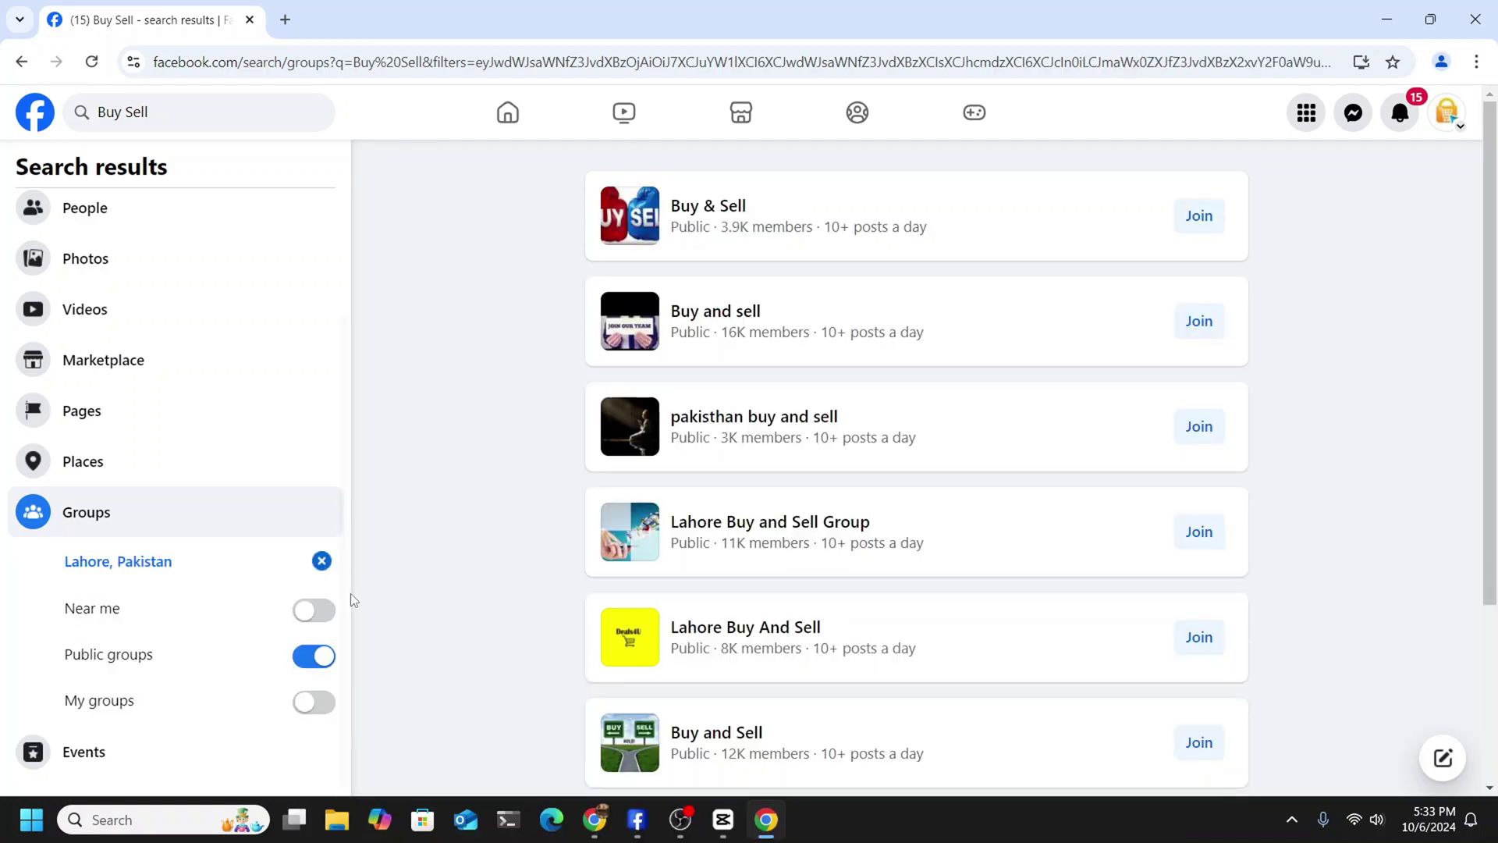
scroll(348, 602, down, 3)
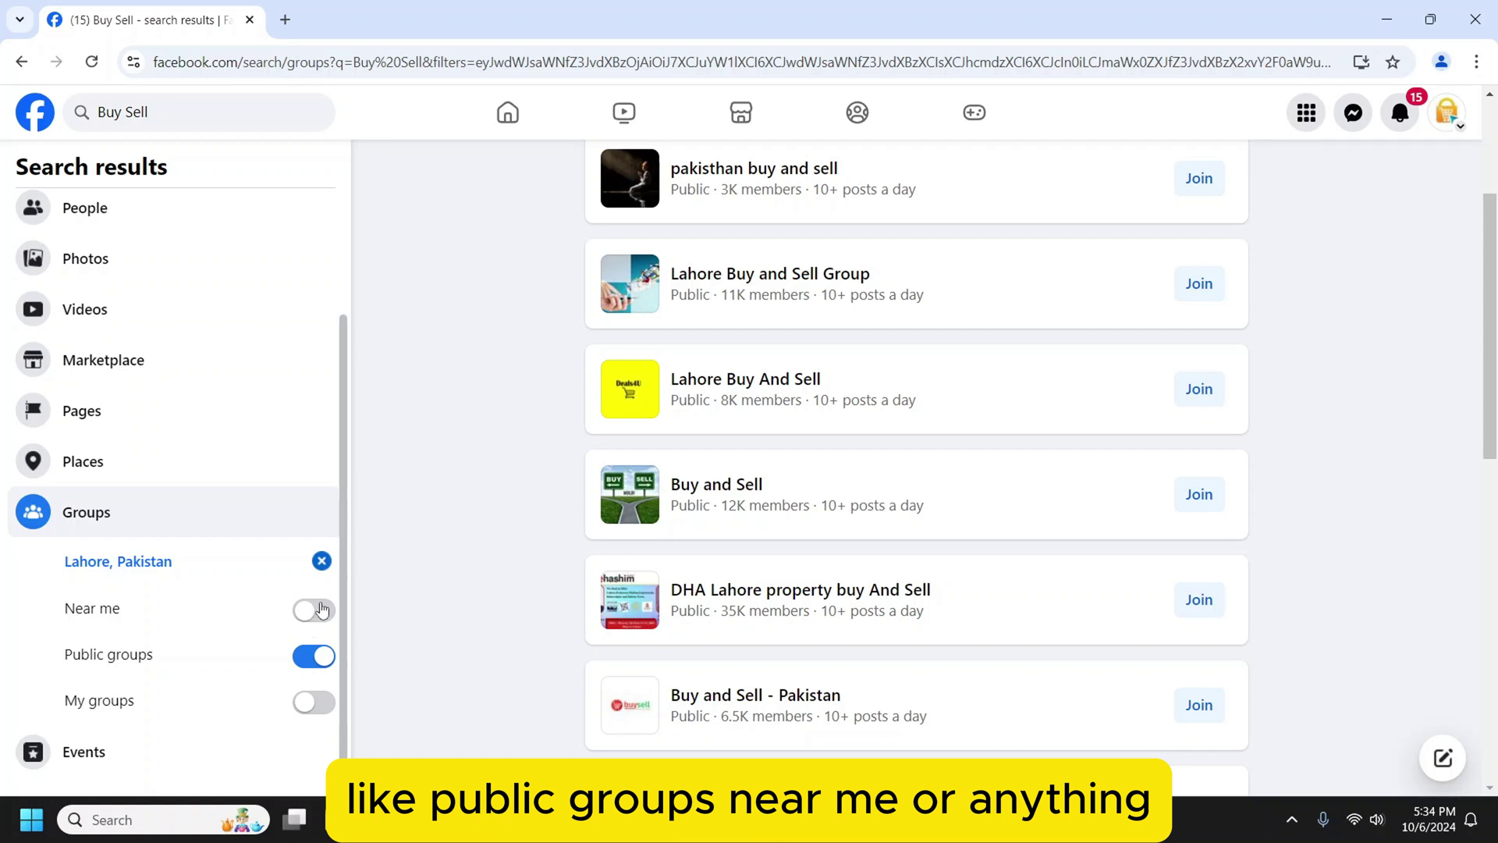
scroll(395, 563, down, 5)
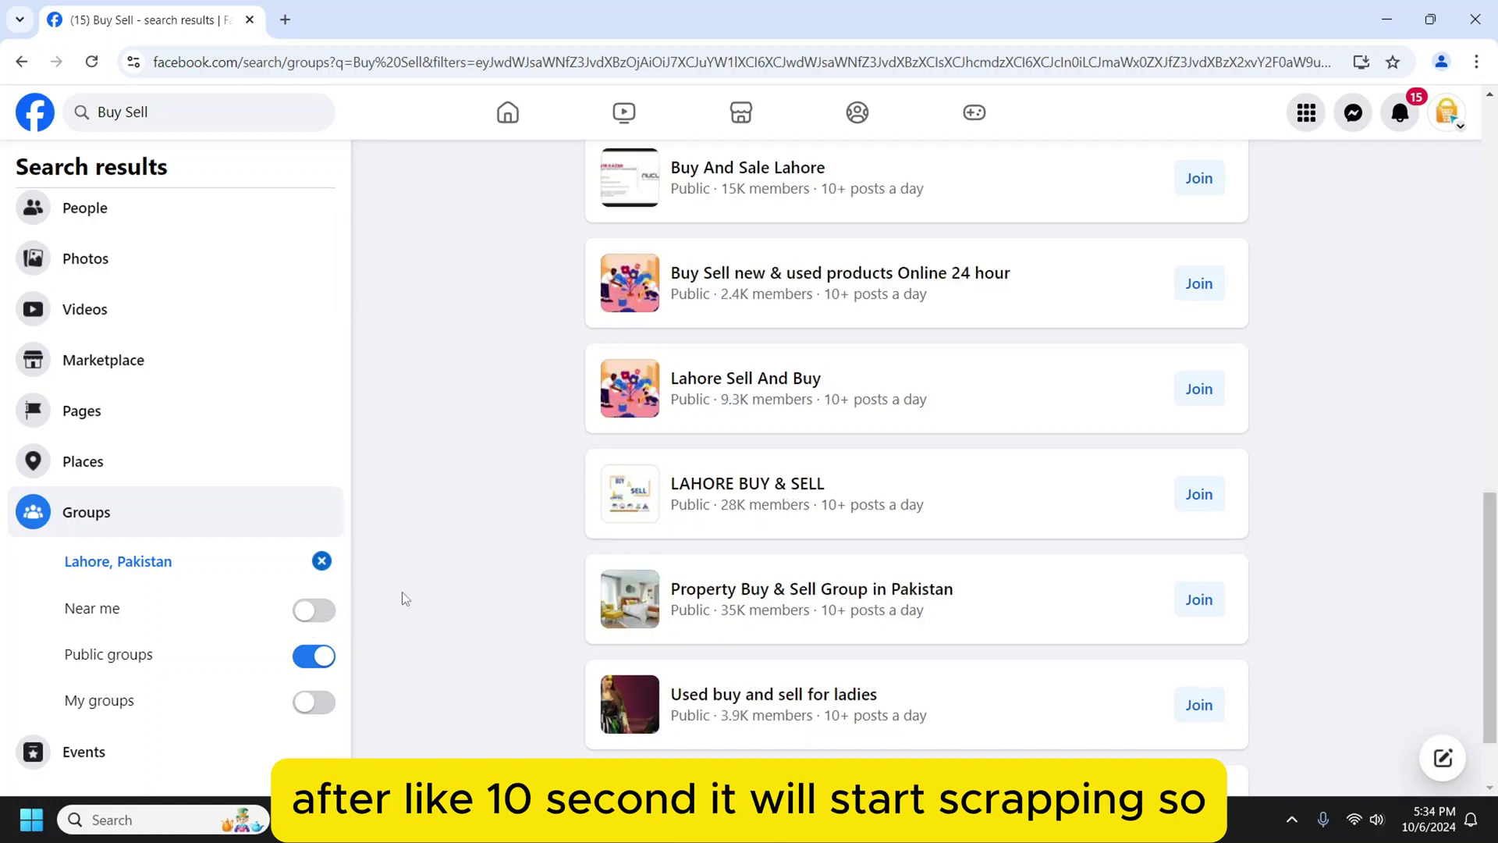
Step: Switch to Facebook Blaster Pro, stop the running public group scrape and clear its progress log
click(650, 821)
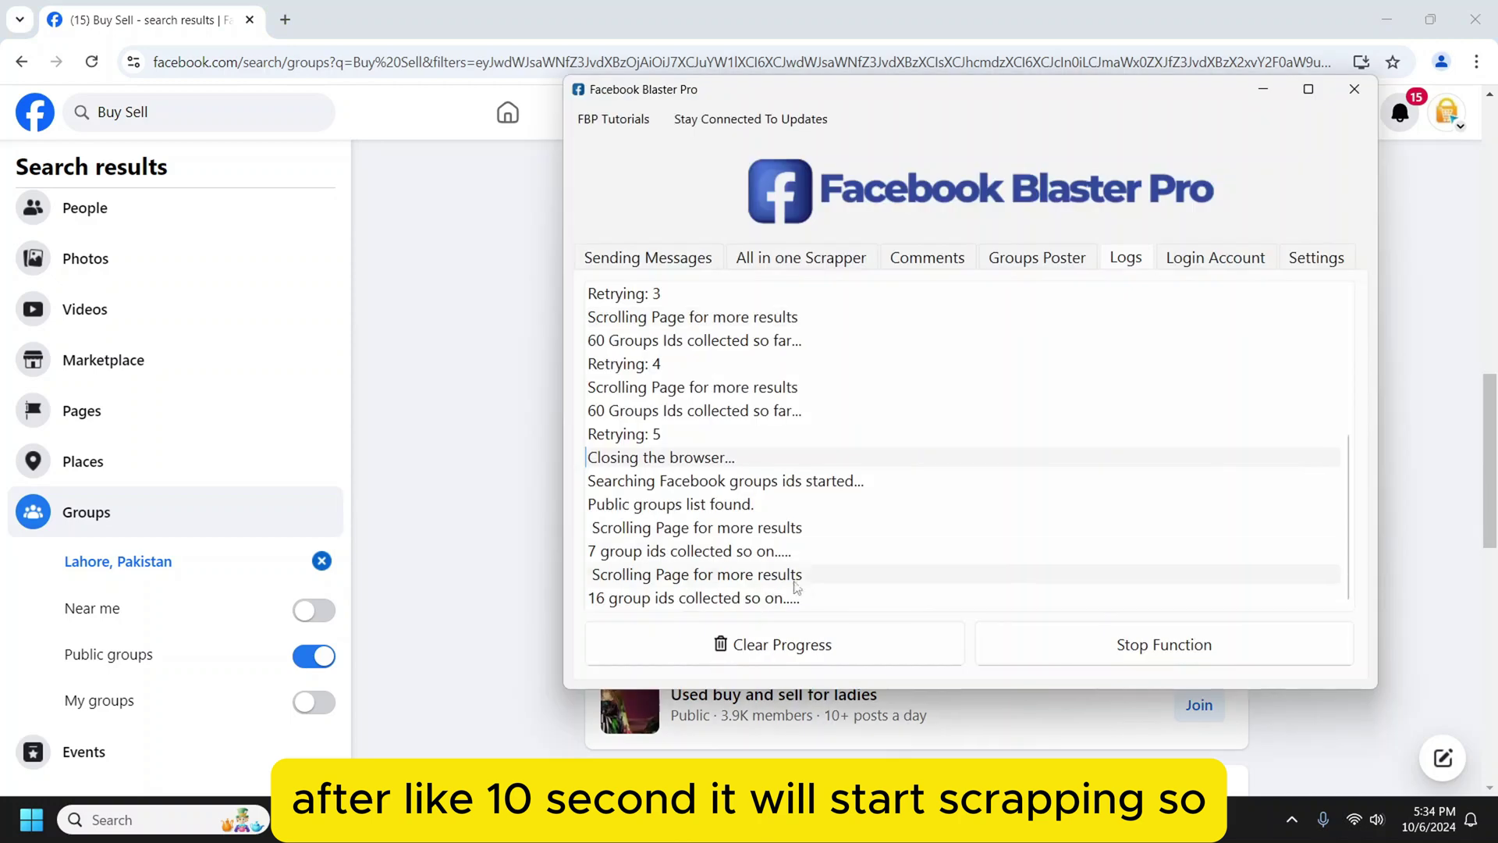
click(442, 494)
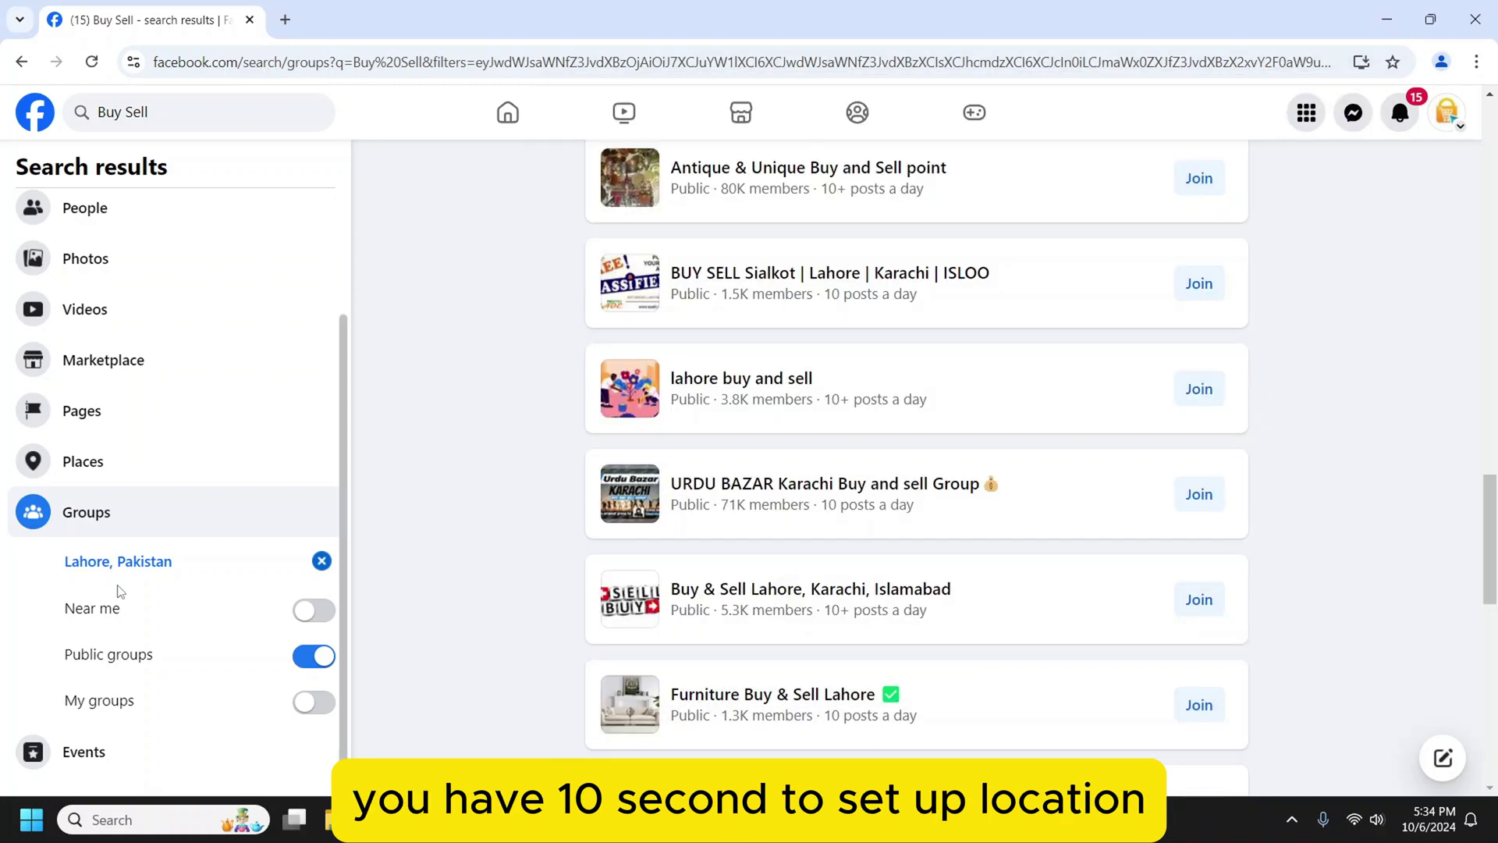
click(650, 821)
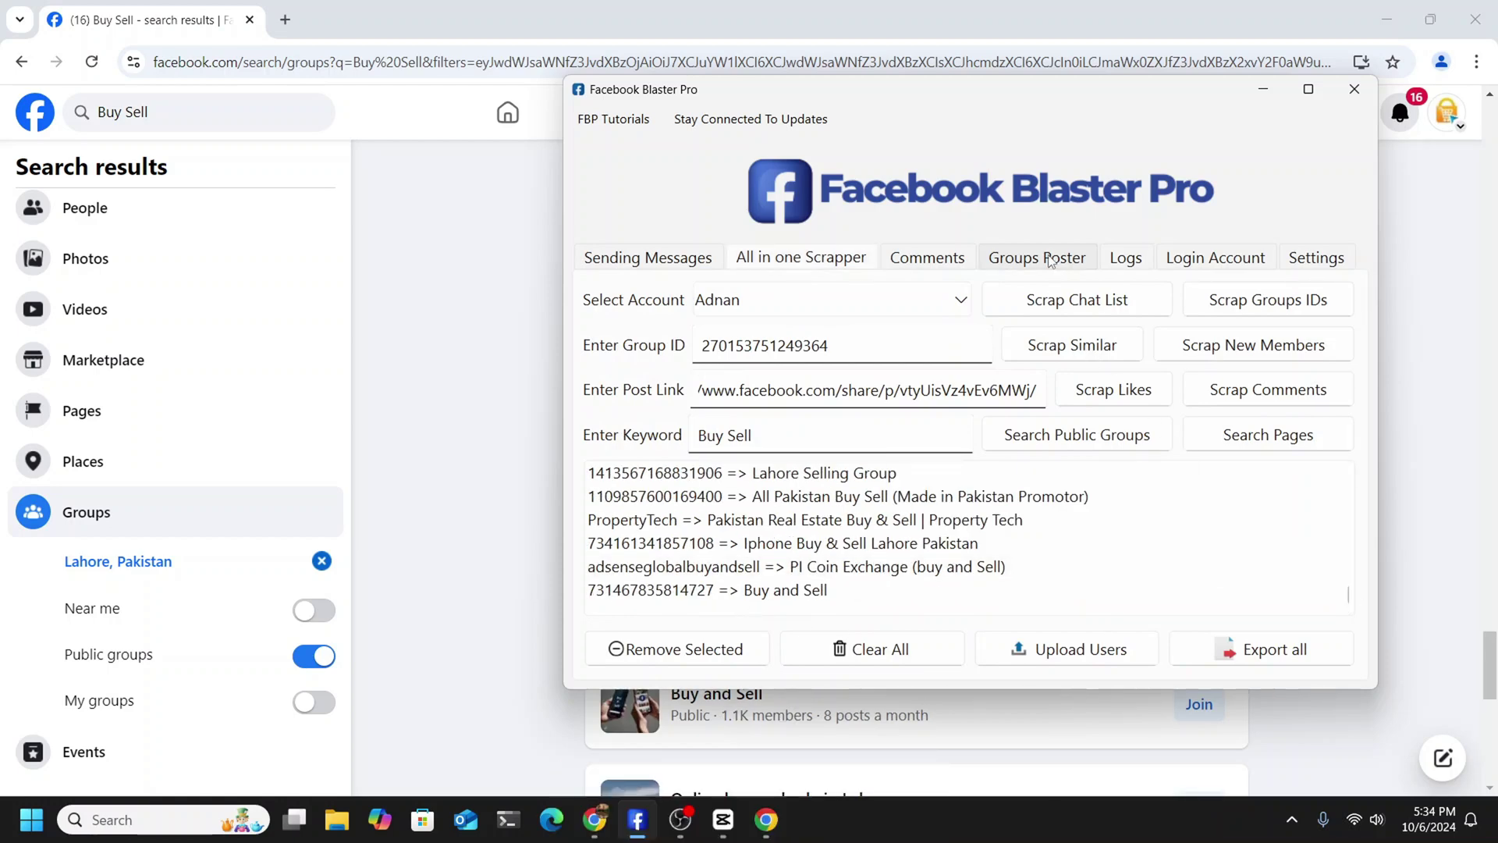
click(1126, 257)
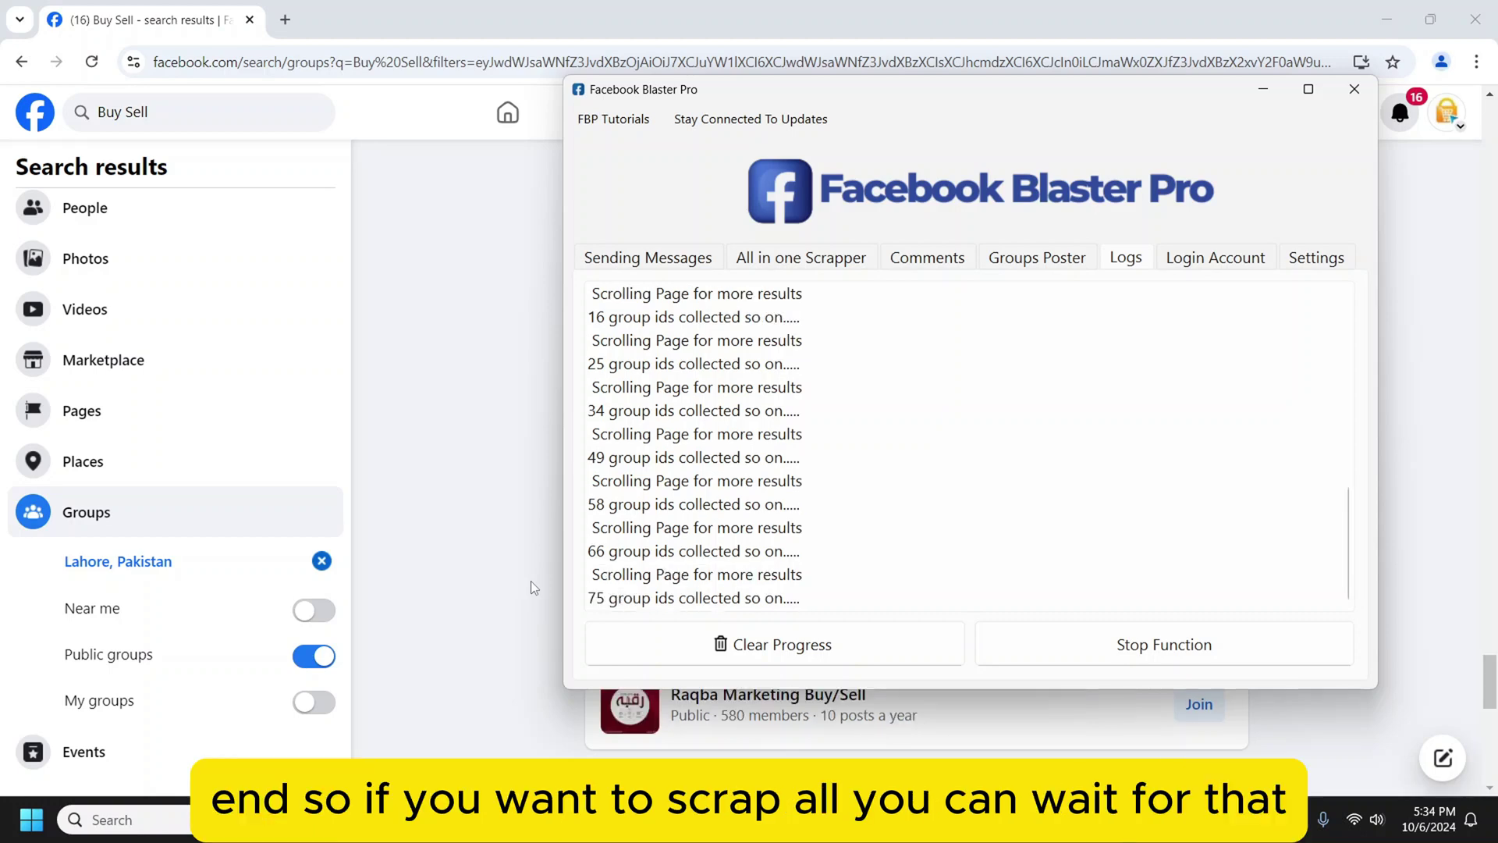
click(1128, 652)
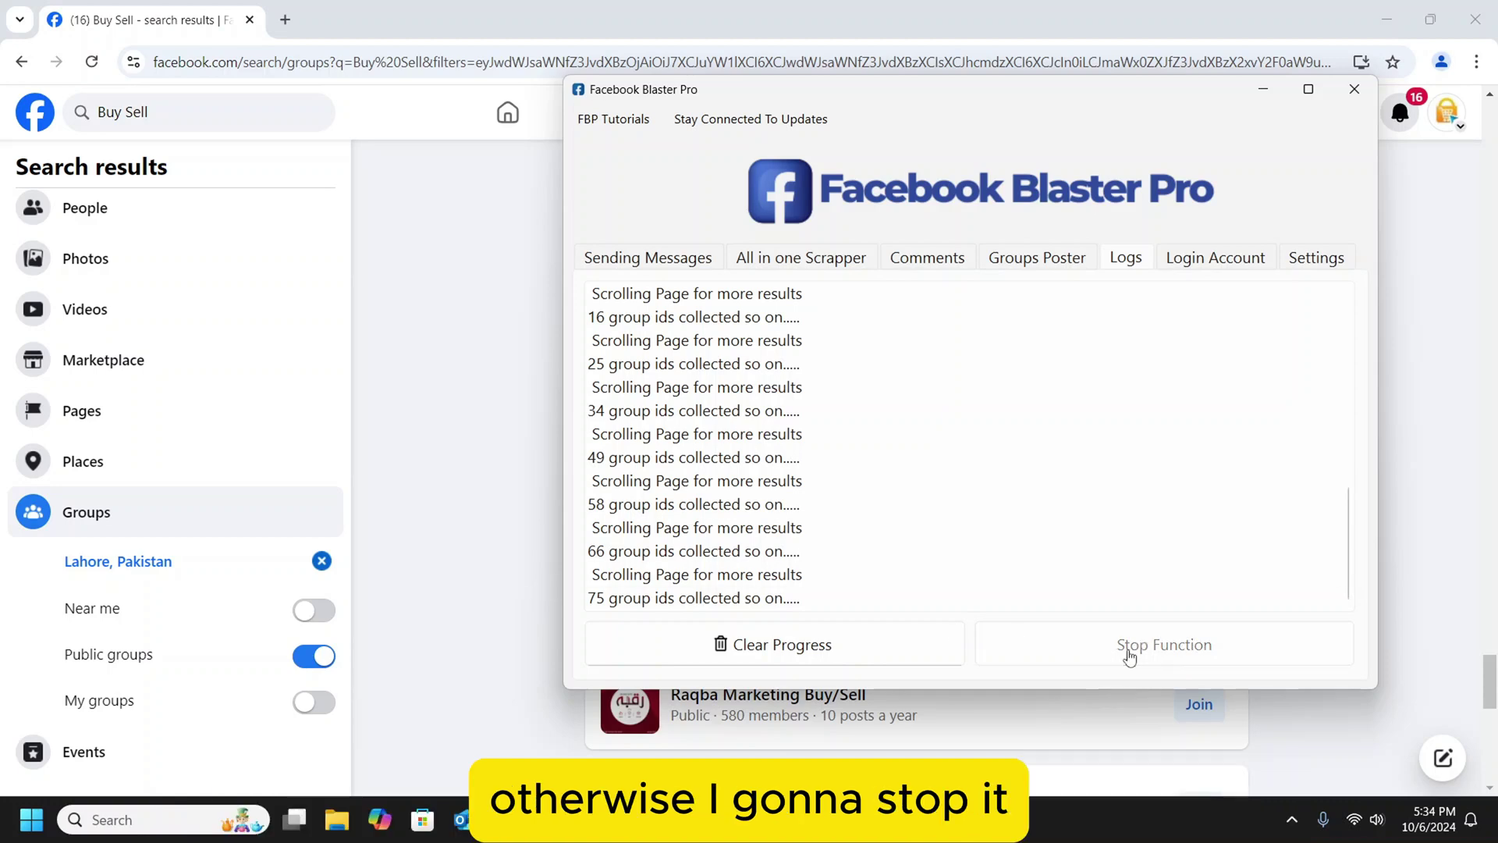
click(792, 650)
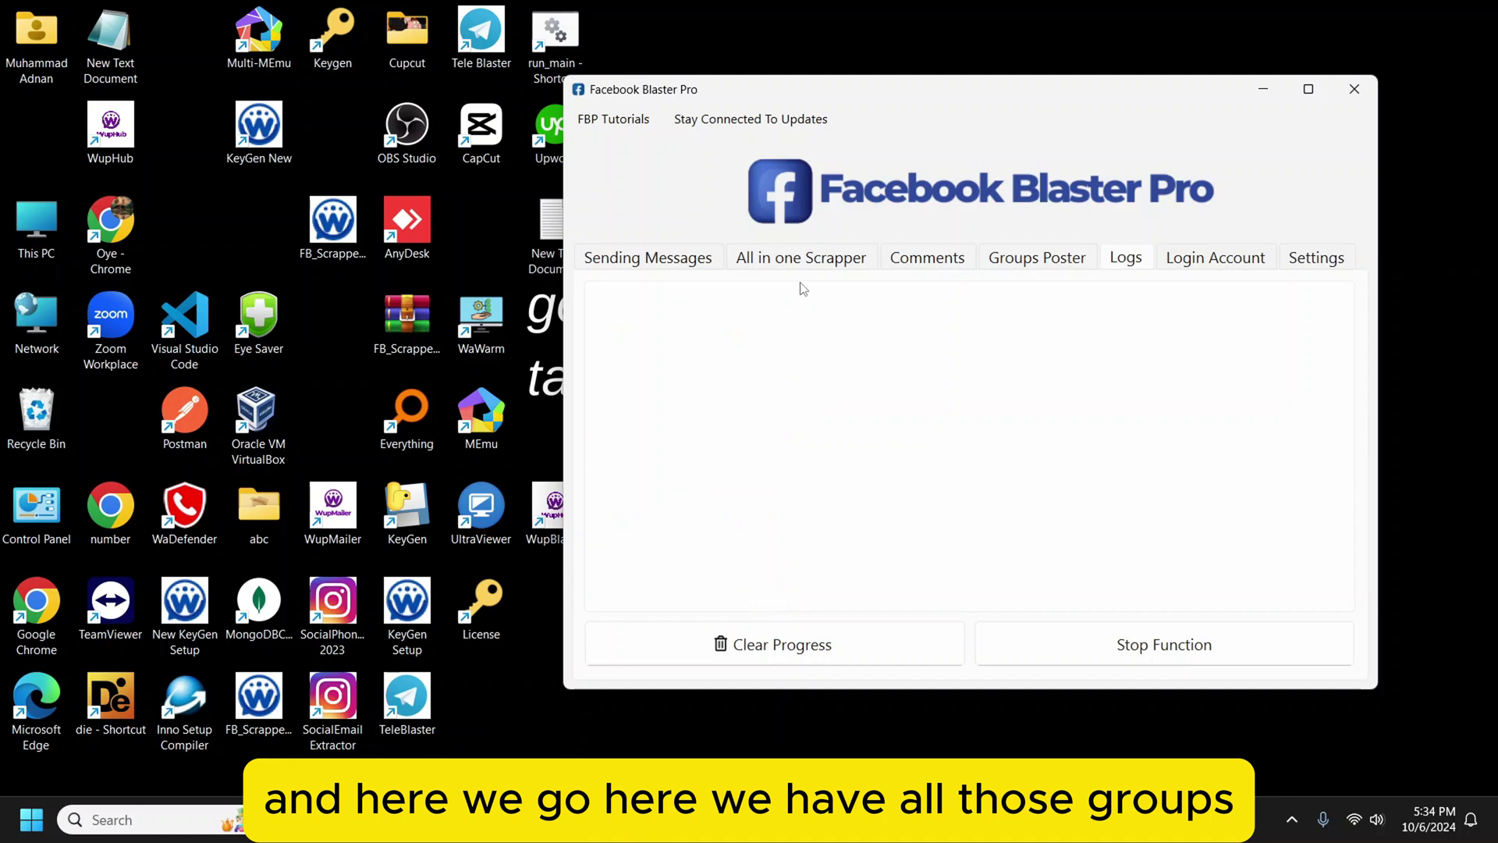
Step: Review the scraped Buy Sell groups from the start of the list, and glance at the group-posting settings
click(801, 261)
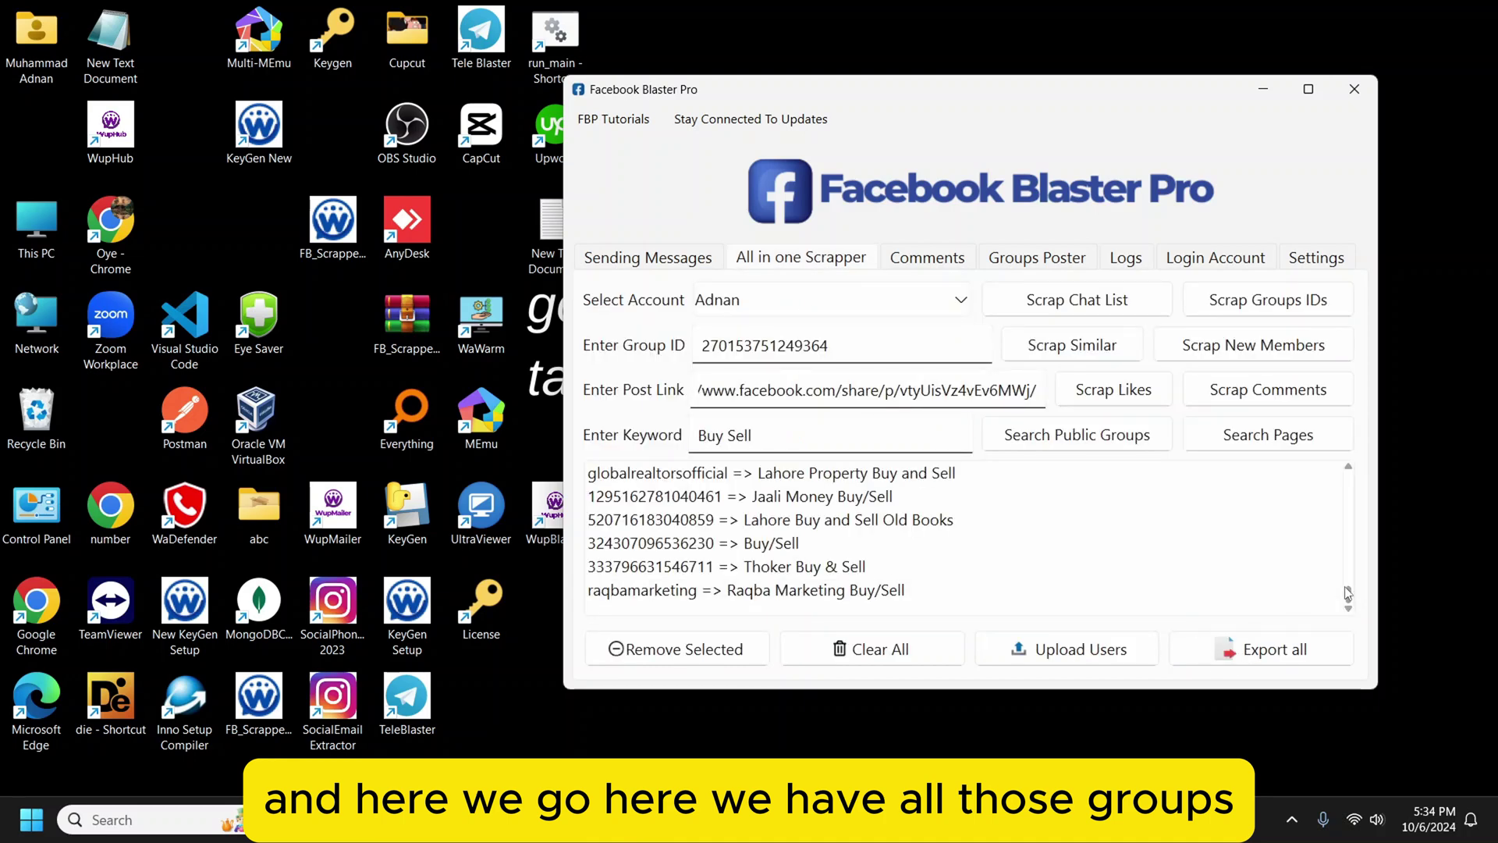
drag(1349, 588, 1352, 475)
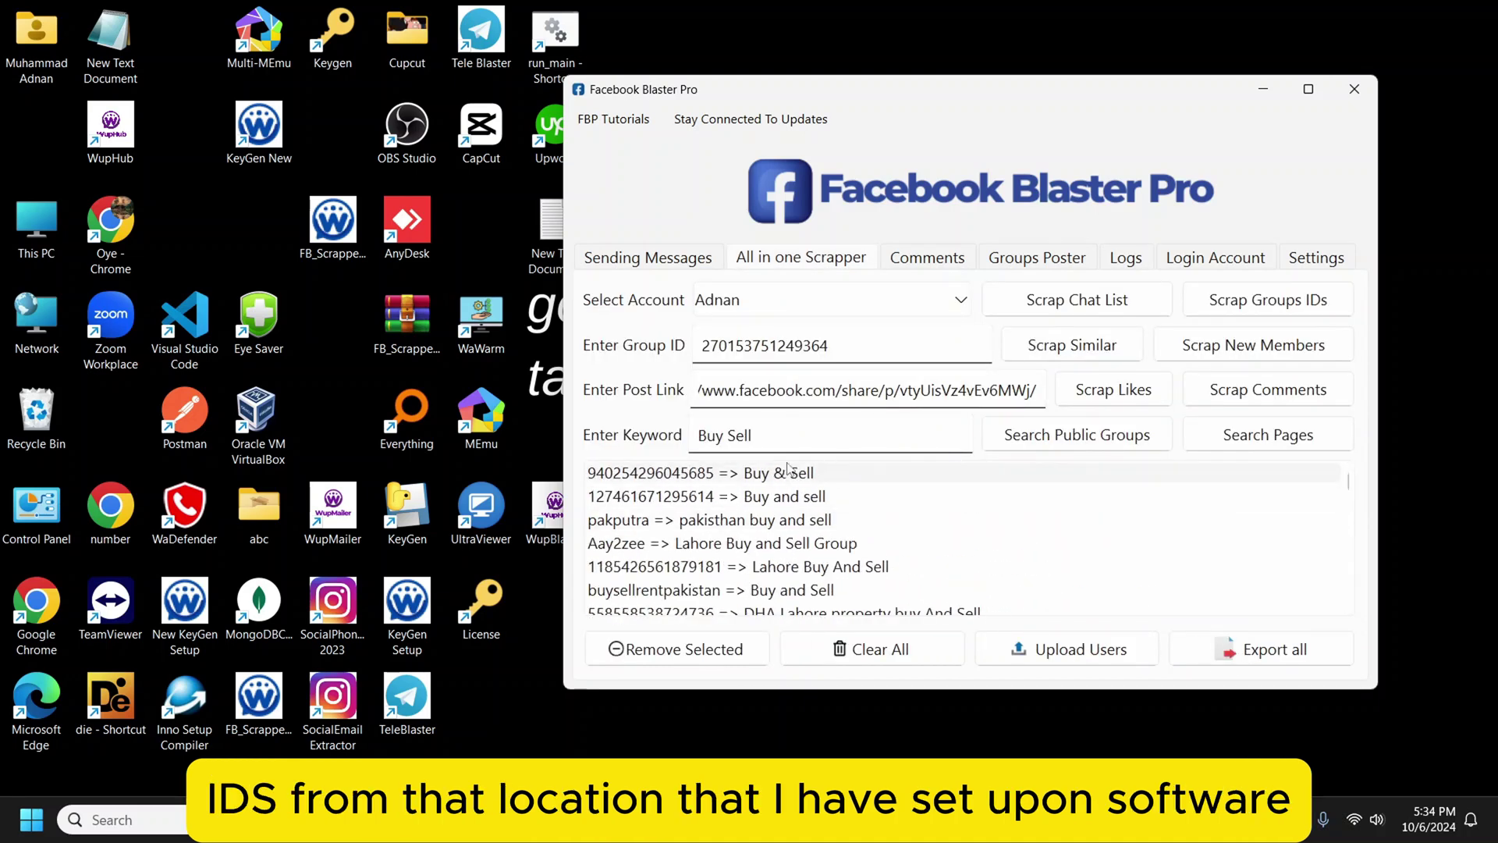
click(735, 500)
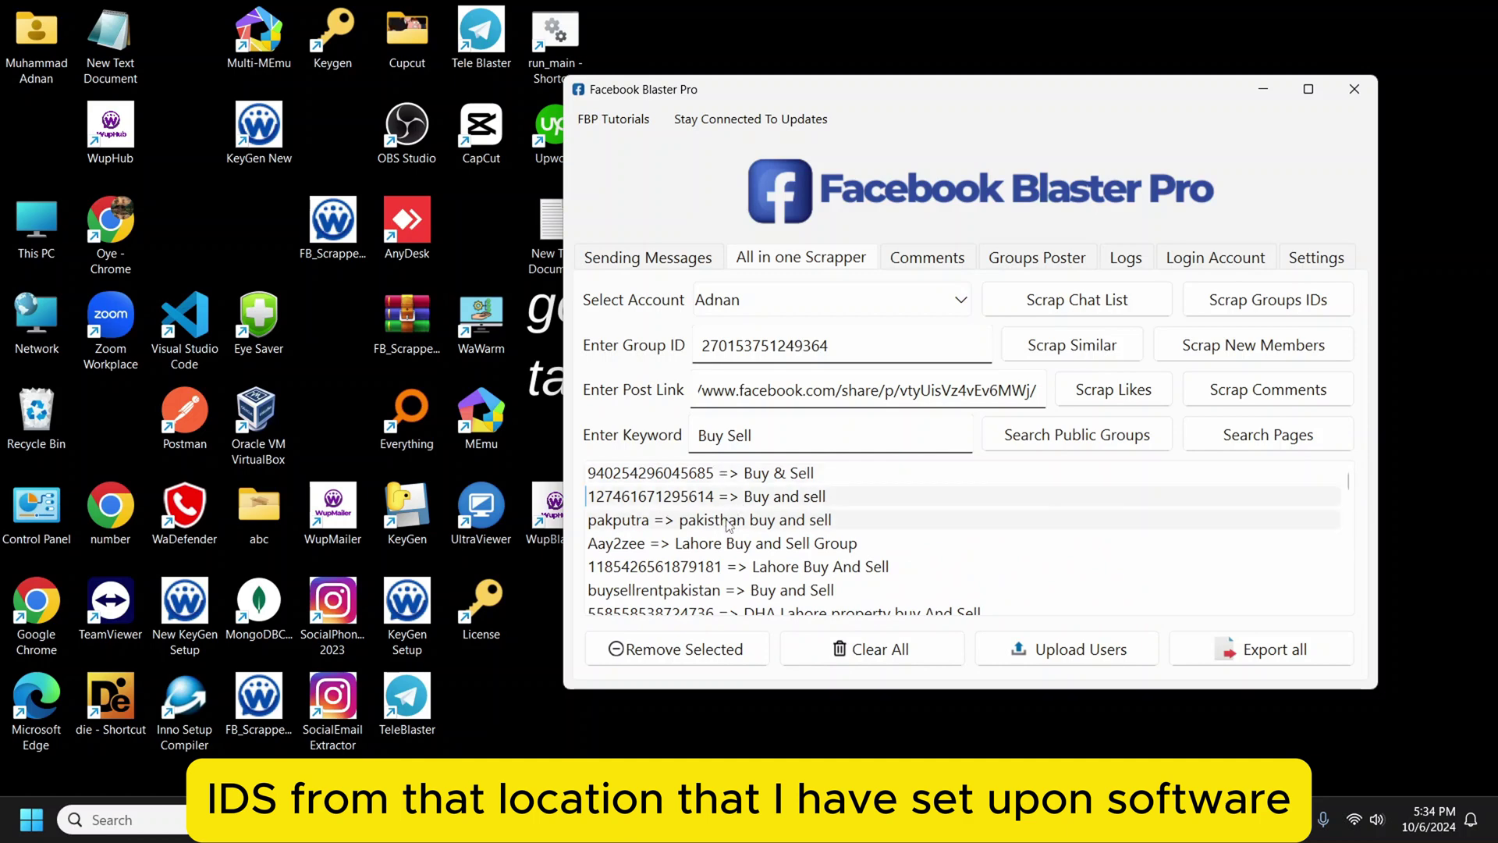
click(730, 523)
click(692, 550)
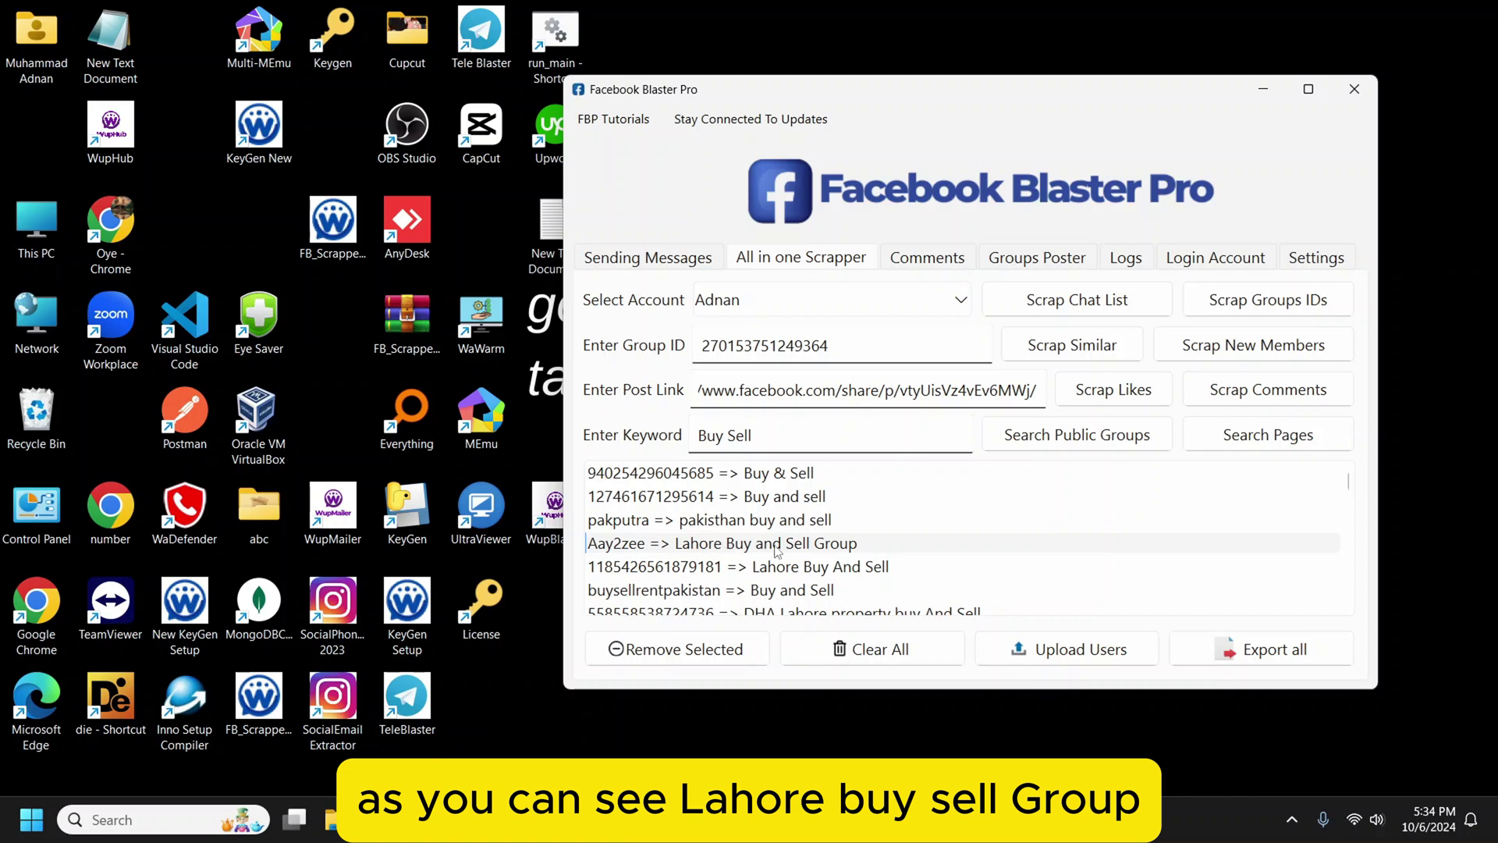
click(760, 569)
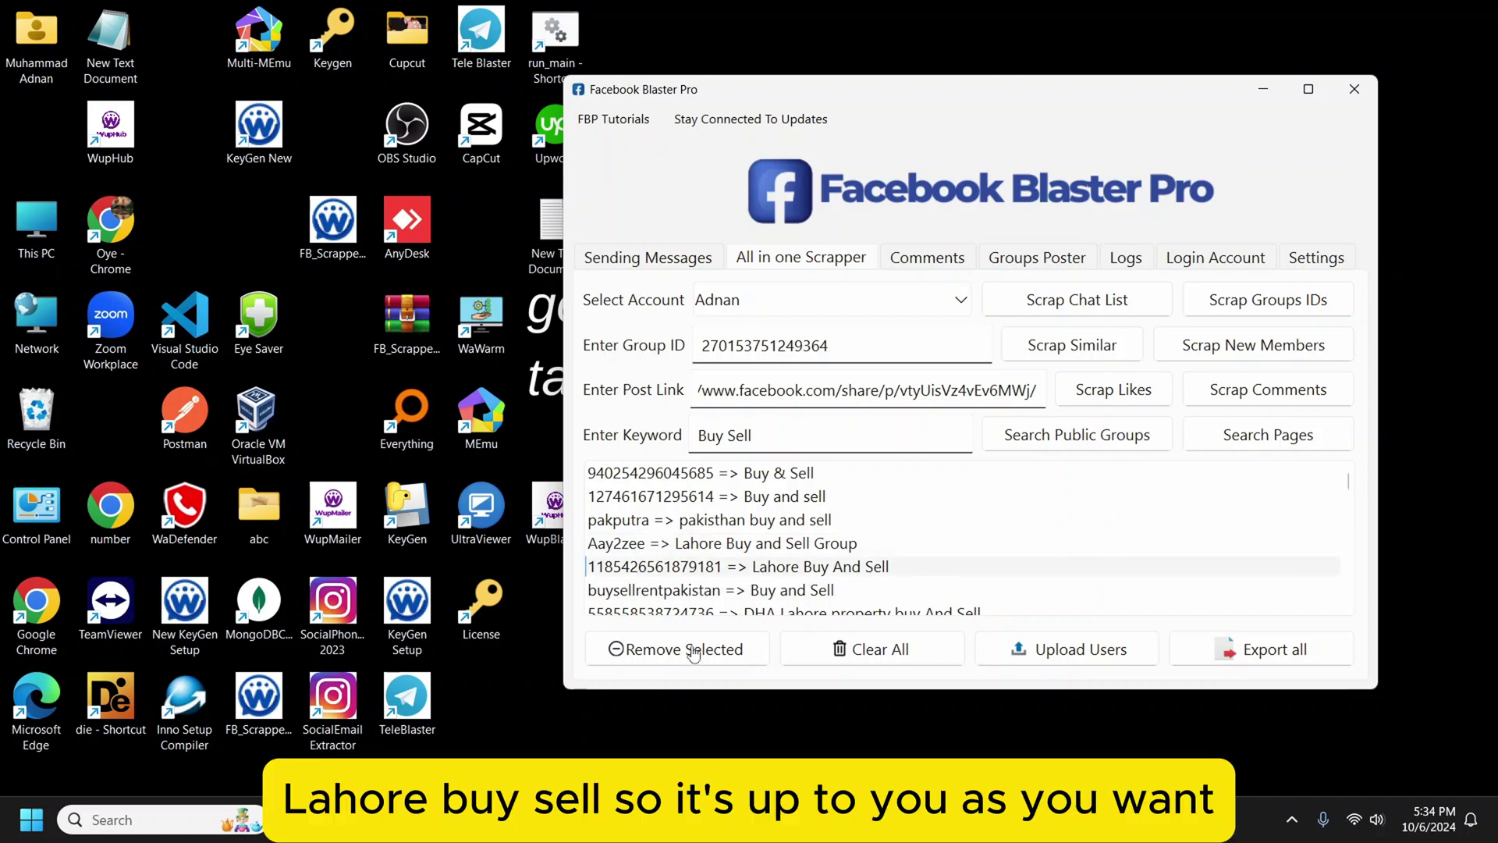
click(732, 521)
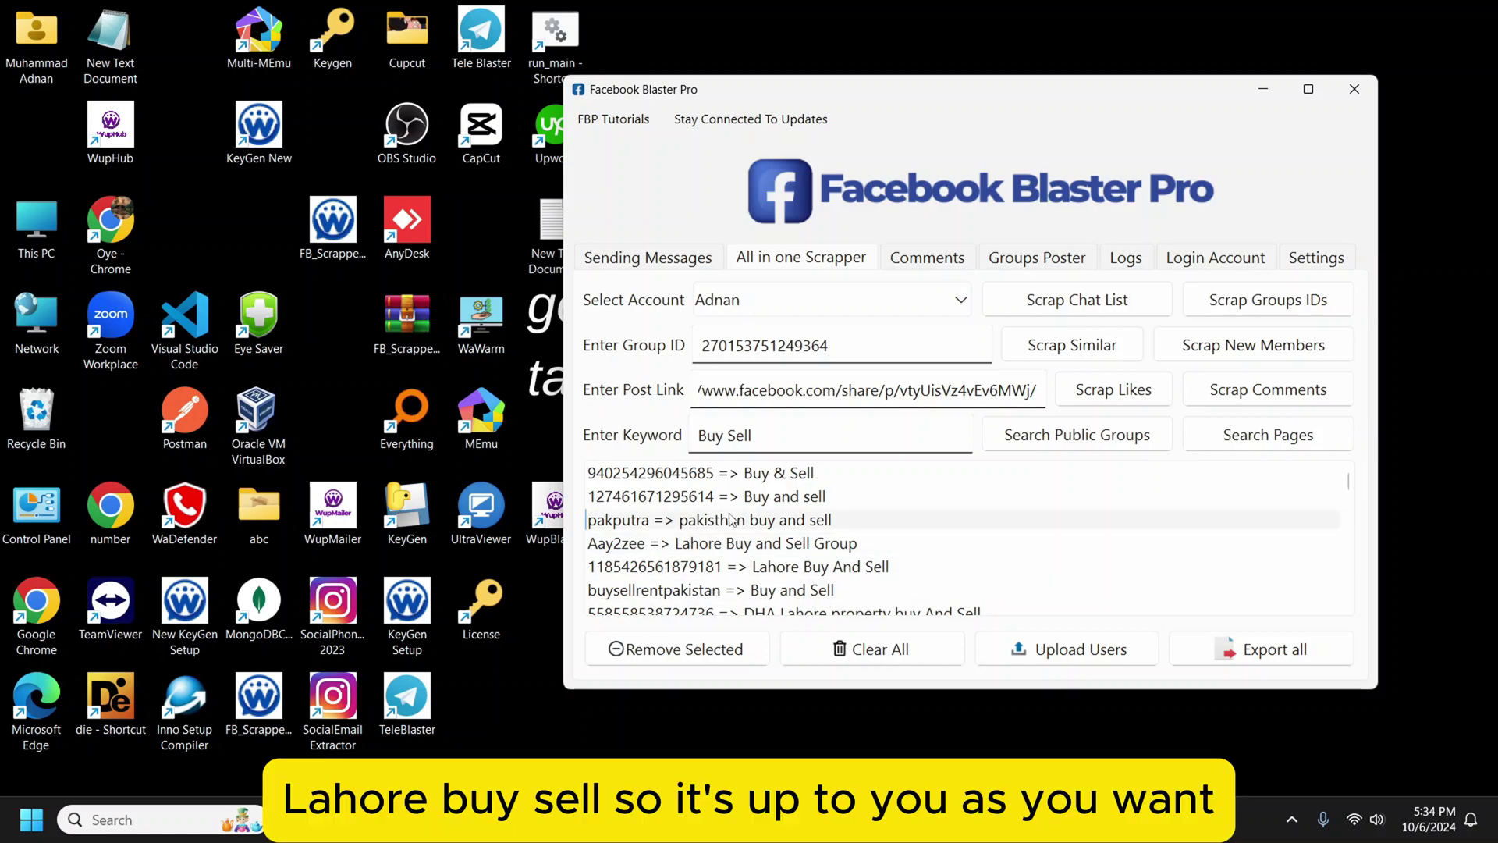
click(732, 474)
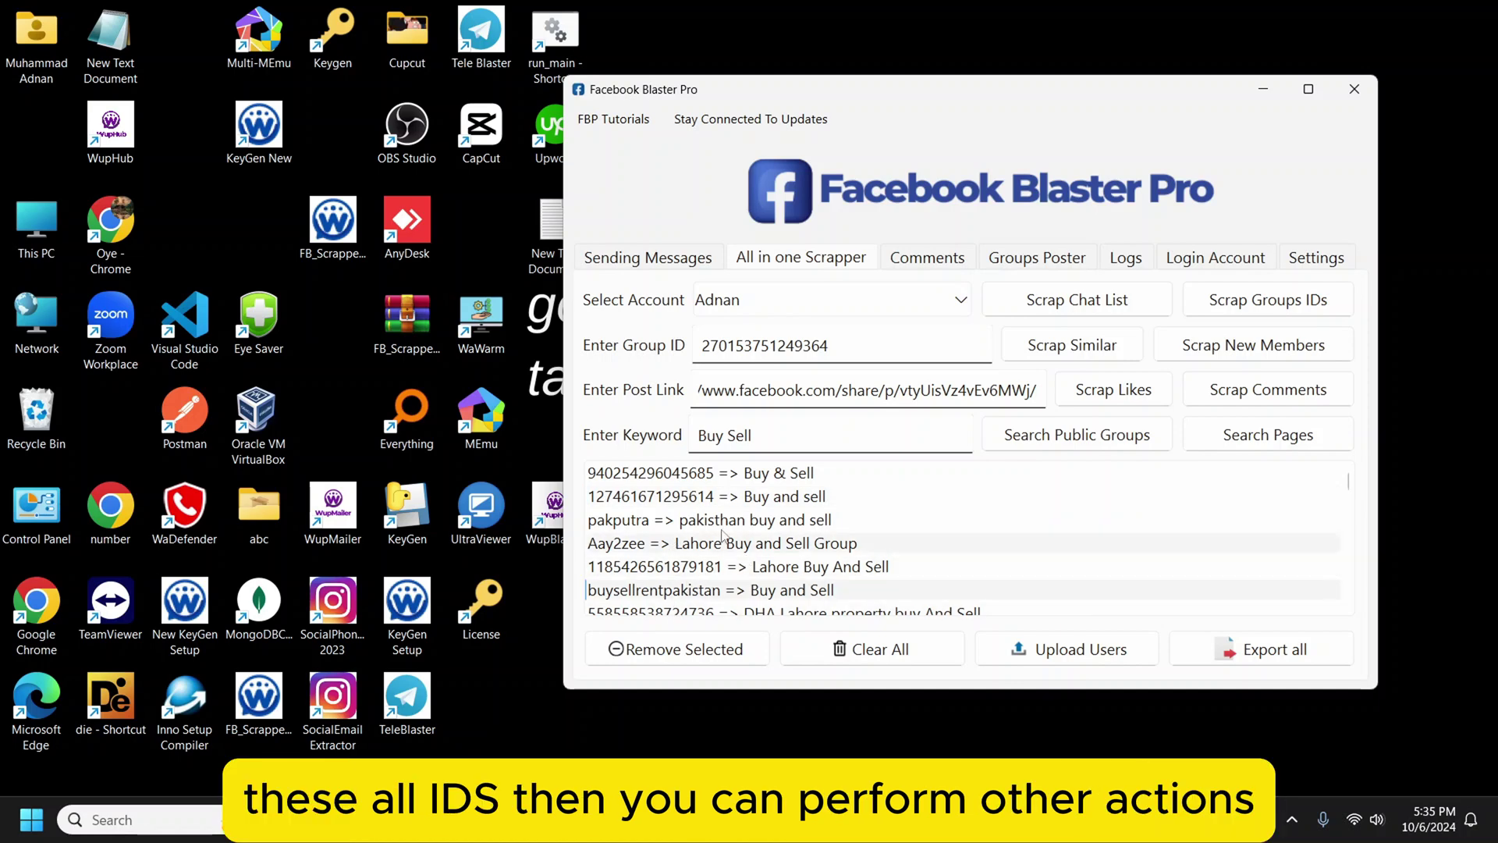
click(1045, 259)
click(827, 257)
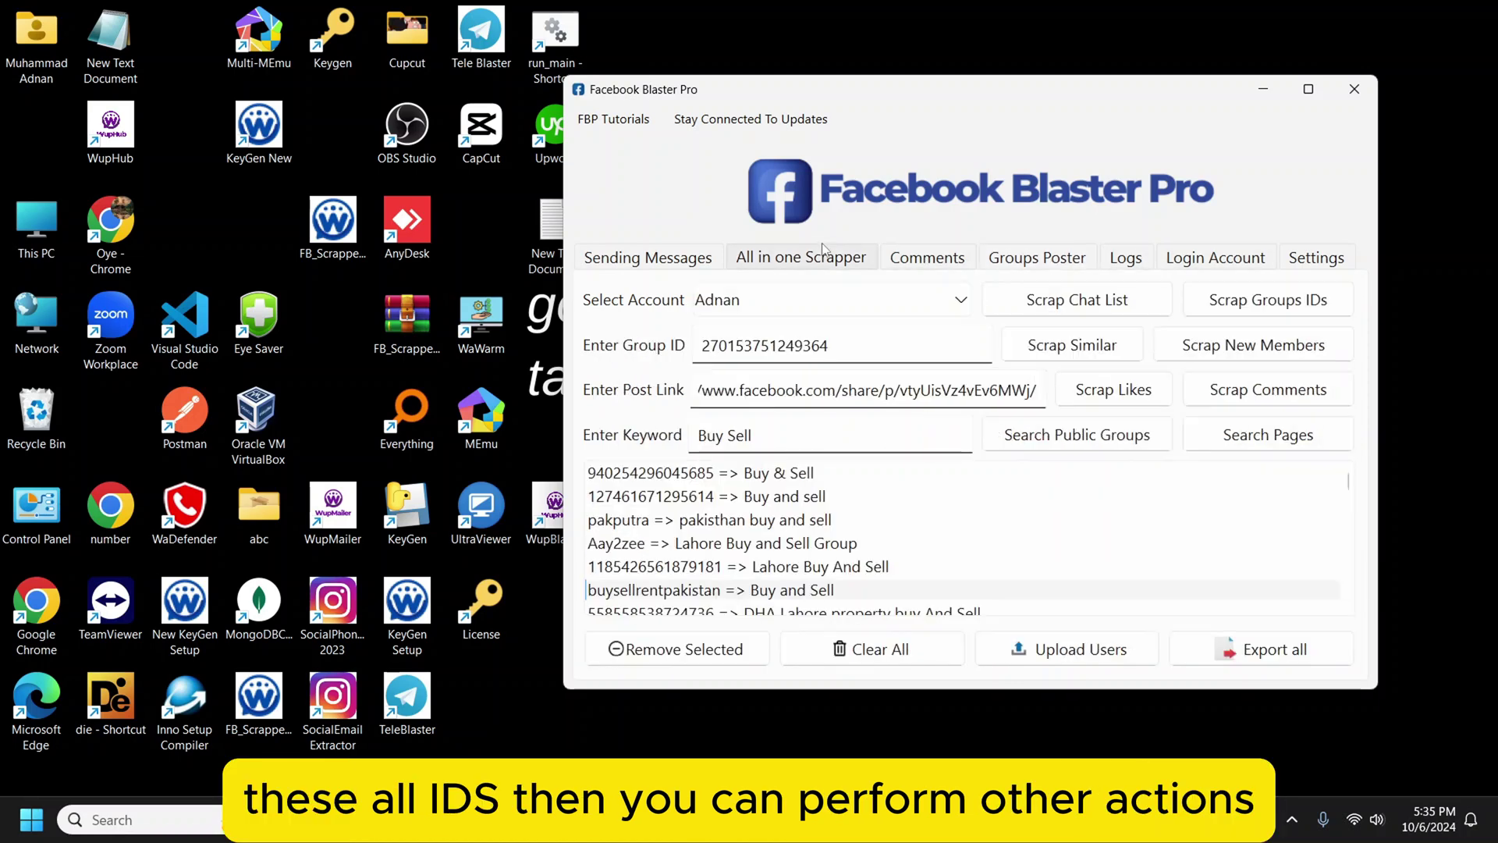
Step: Clear all scraped groups and start a page search with the keyword "Store"
click(875, 650)
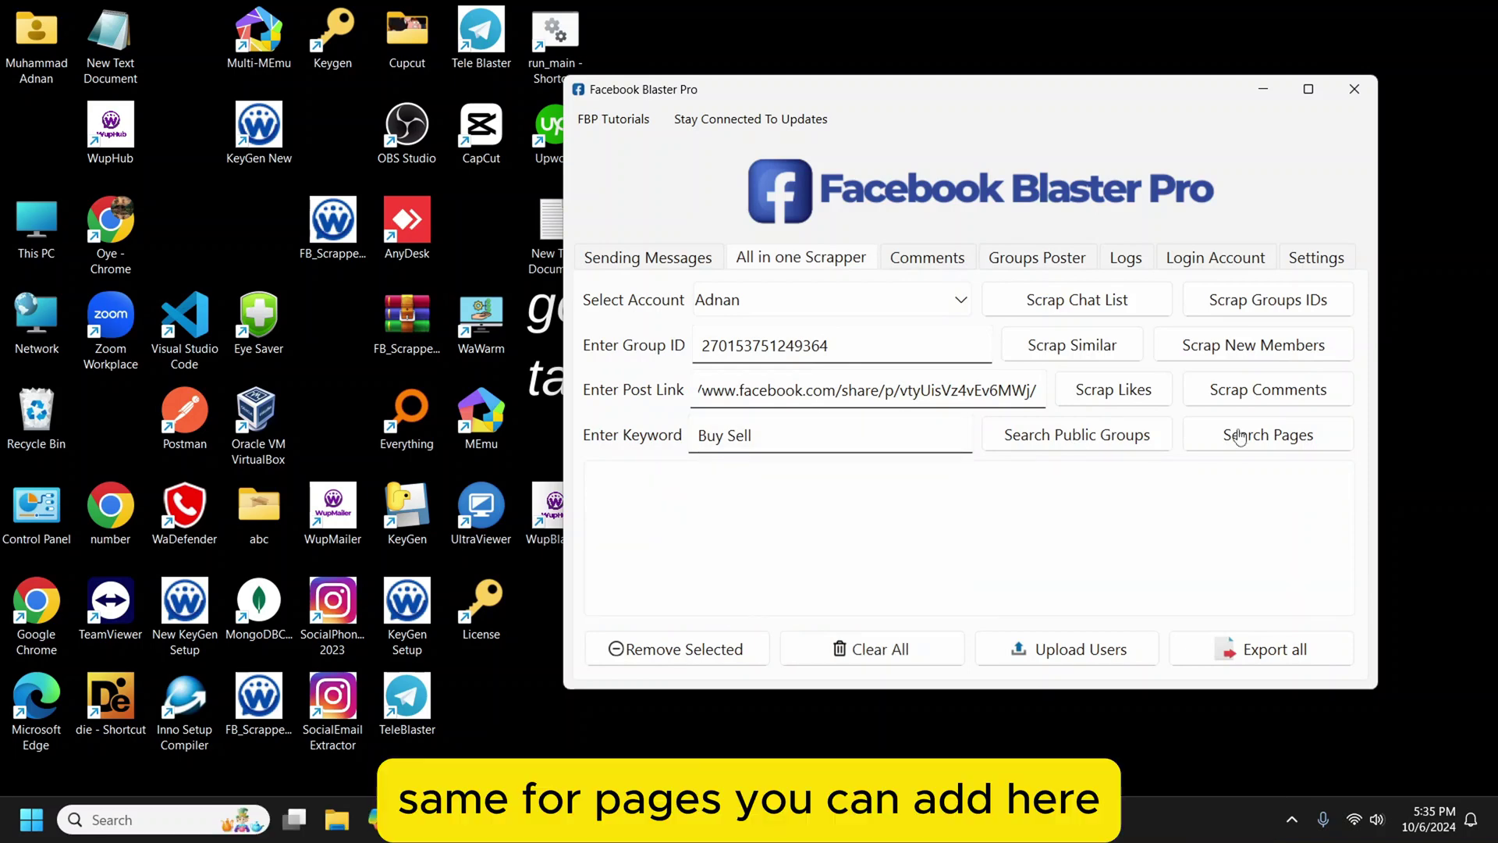
drag(754, 435, 703, 435)
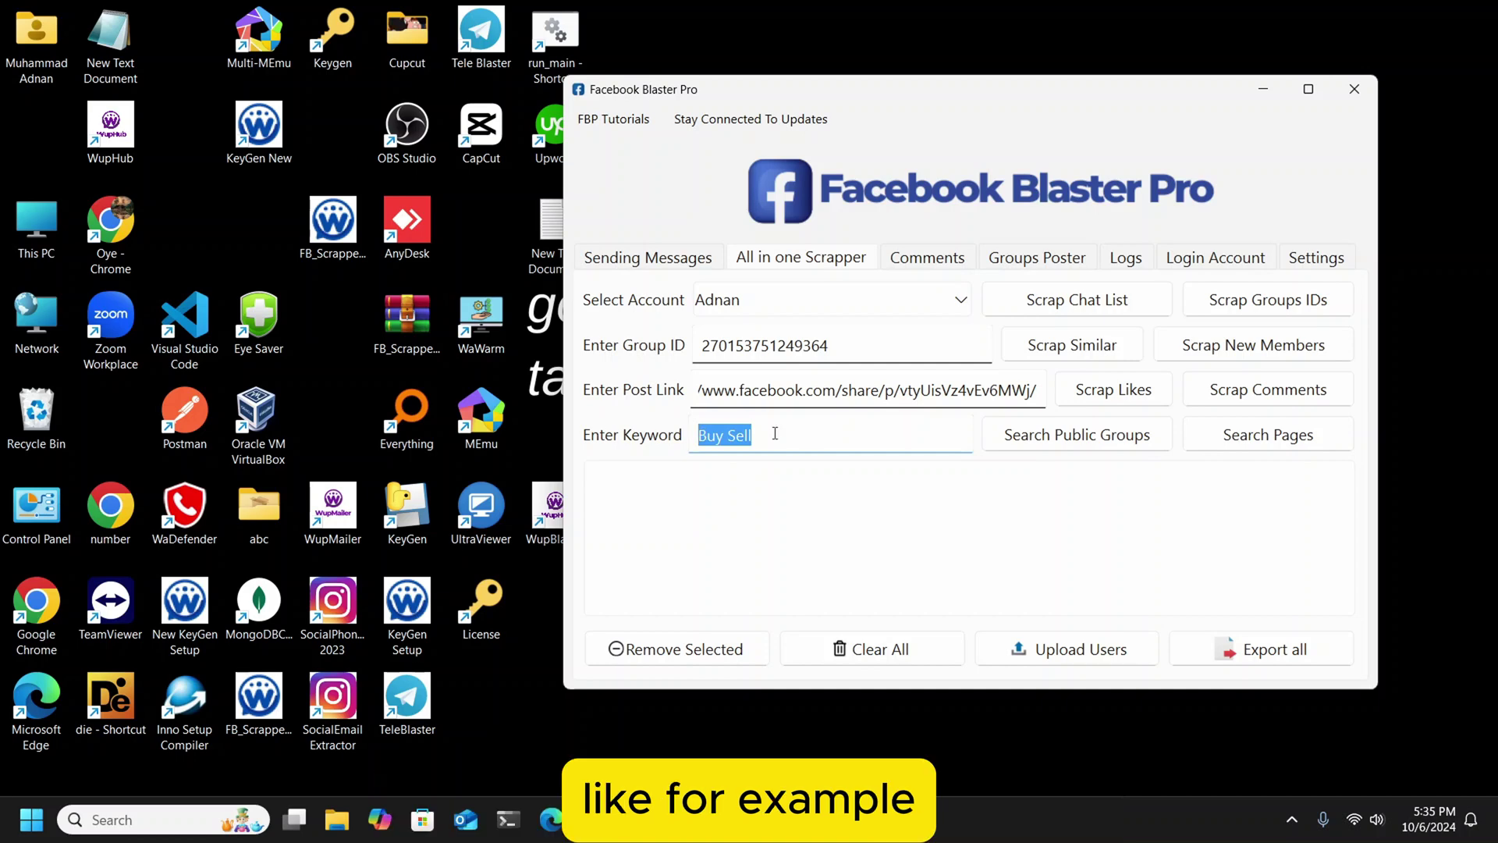
text(Store)
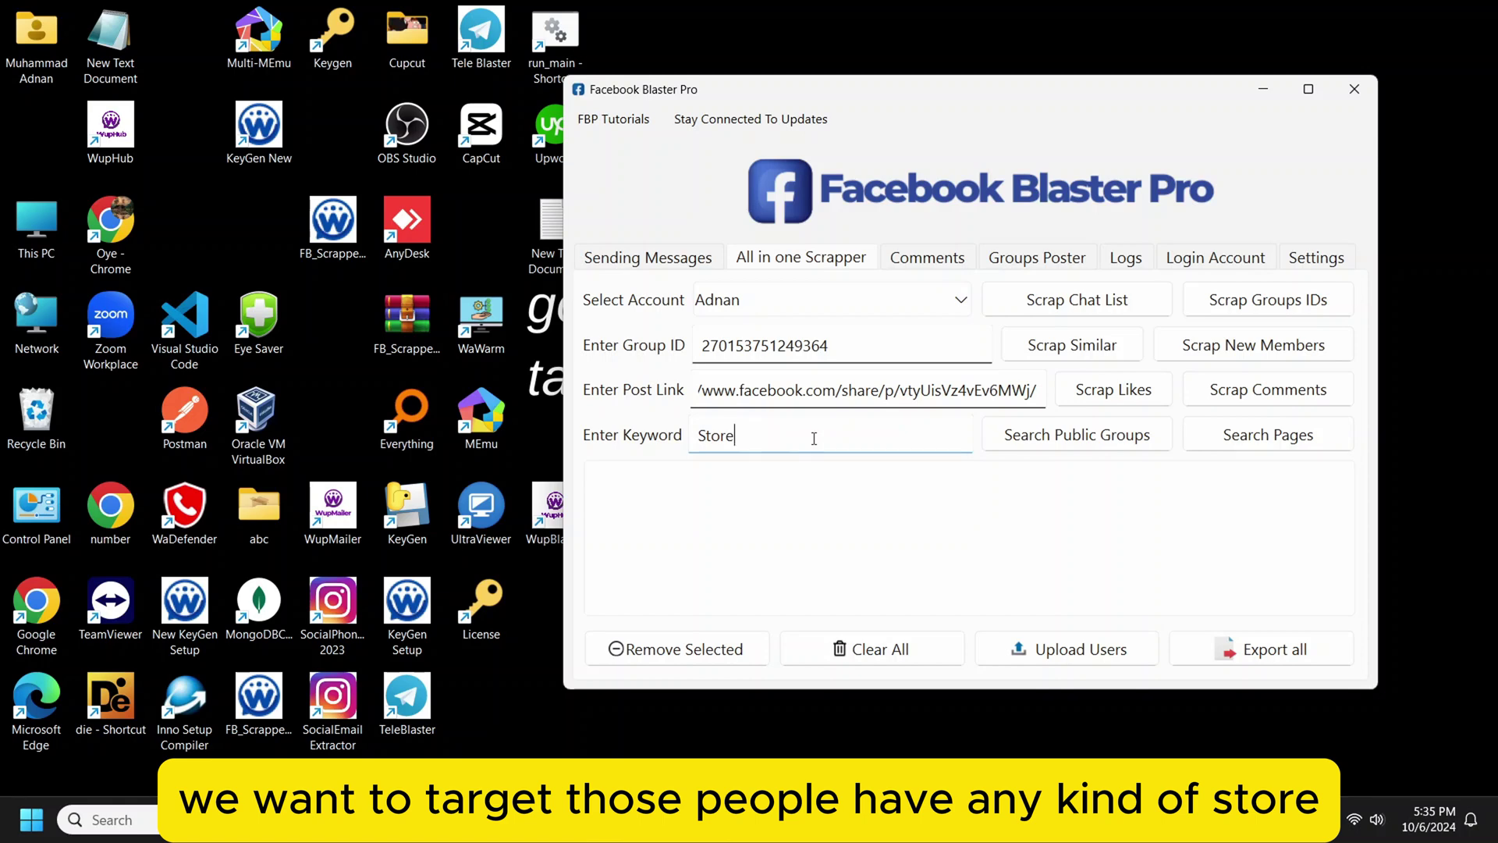
click(1264, 441)
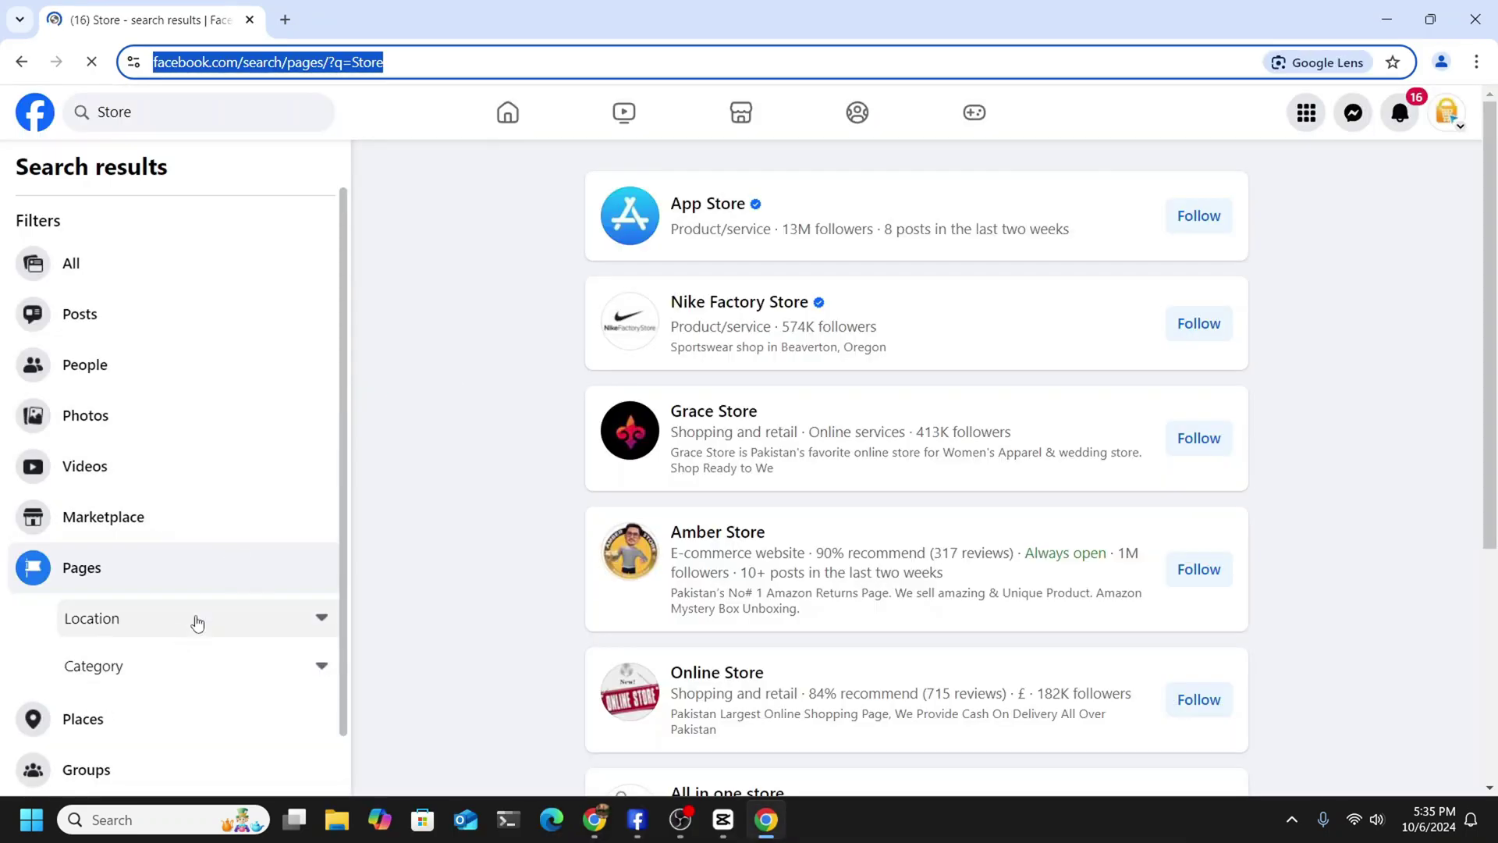
Step: Examine the category and location filters for the Store page results, and look through the listed pages
click(195, 681)
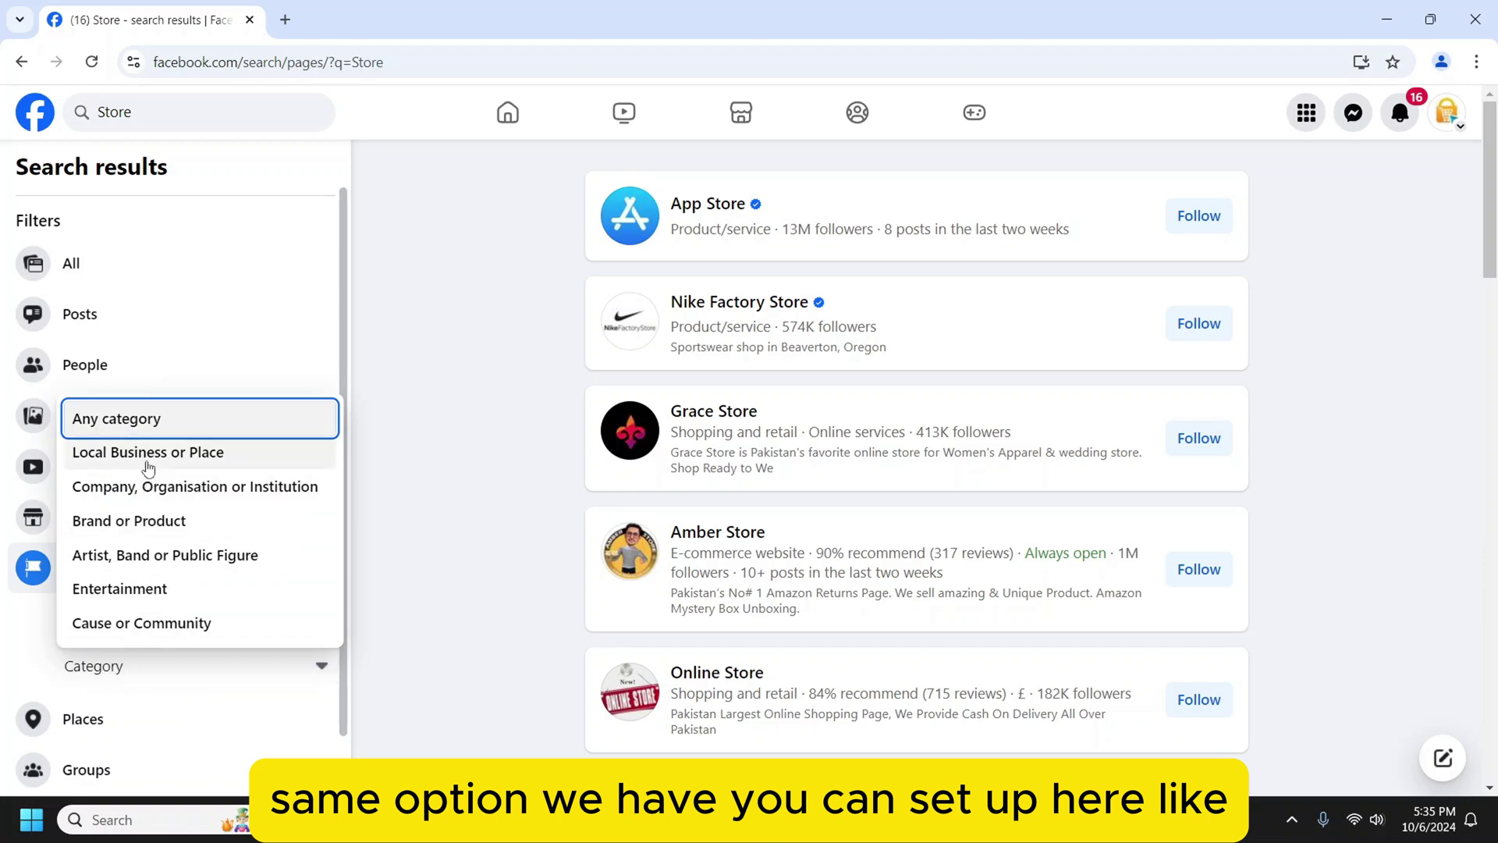
scroll(127, 616, down, 10)
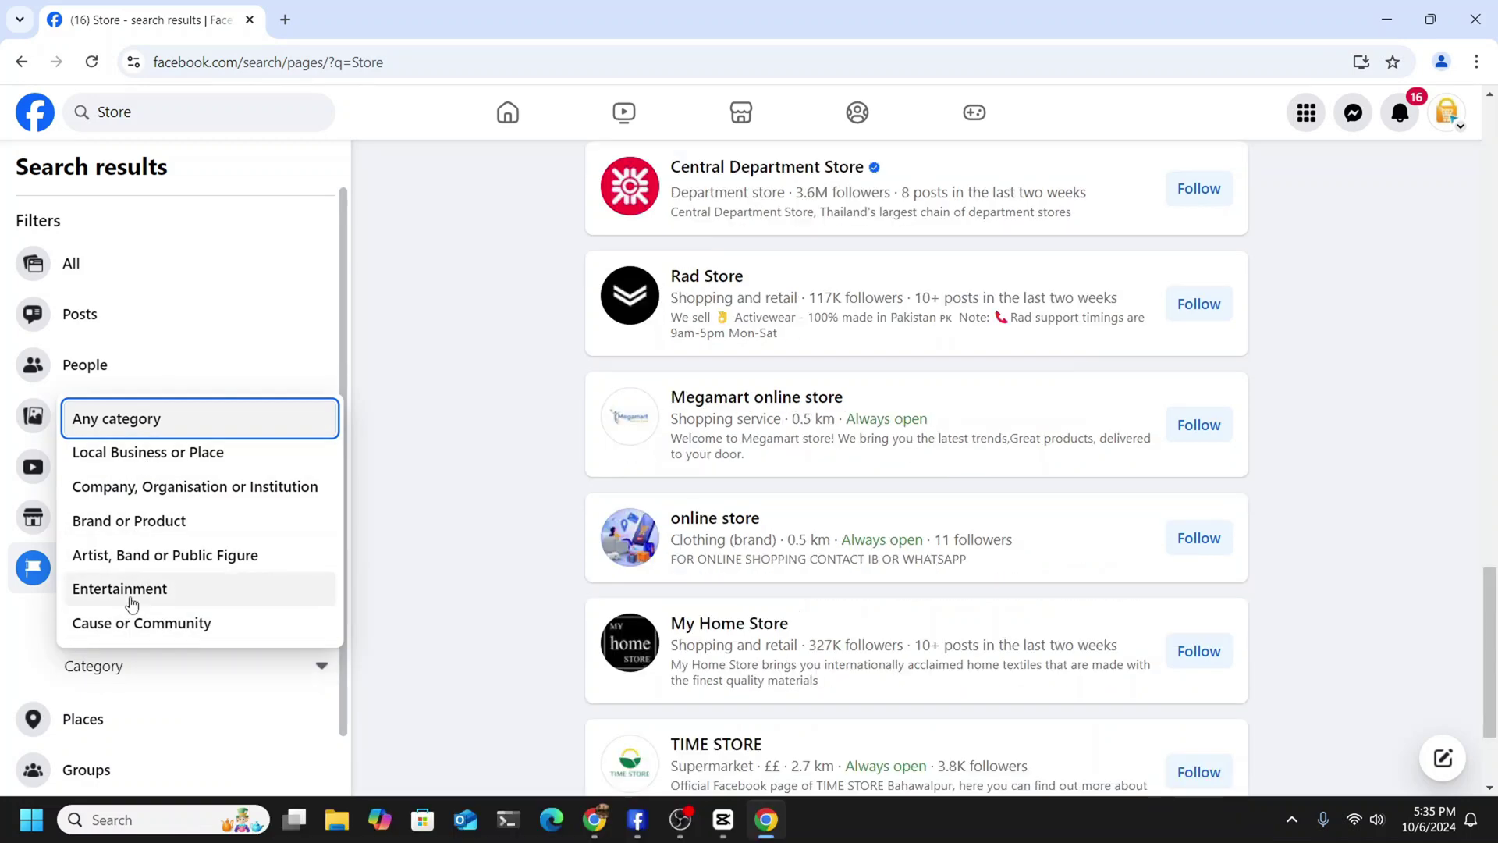
click(22, 624)
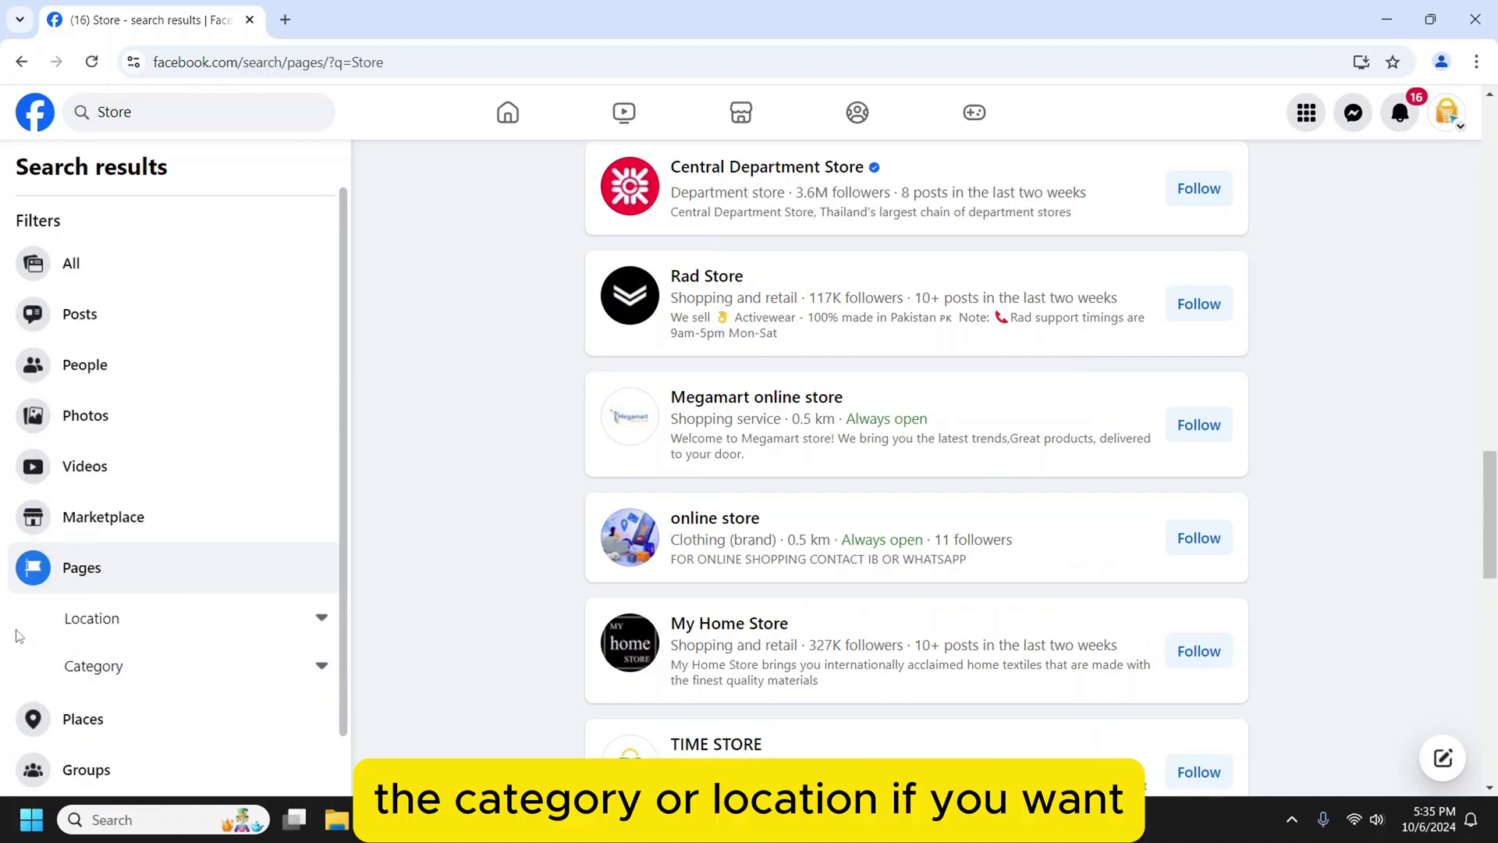
click(150, 624)
key(Escape)
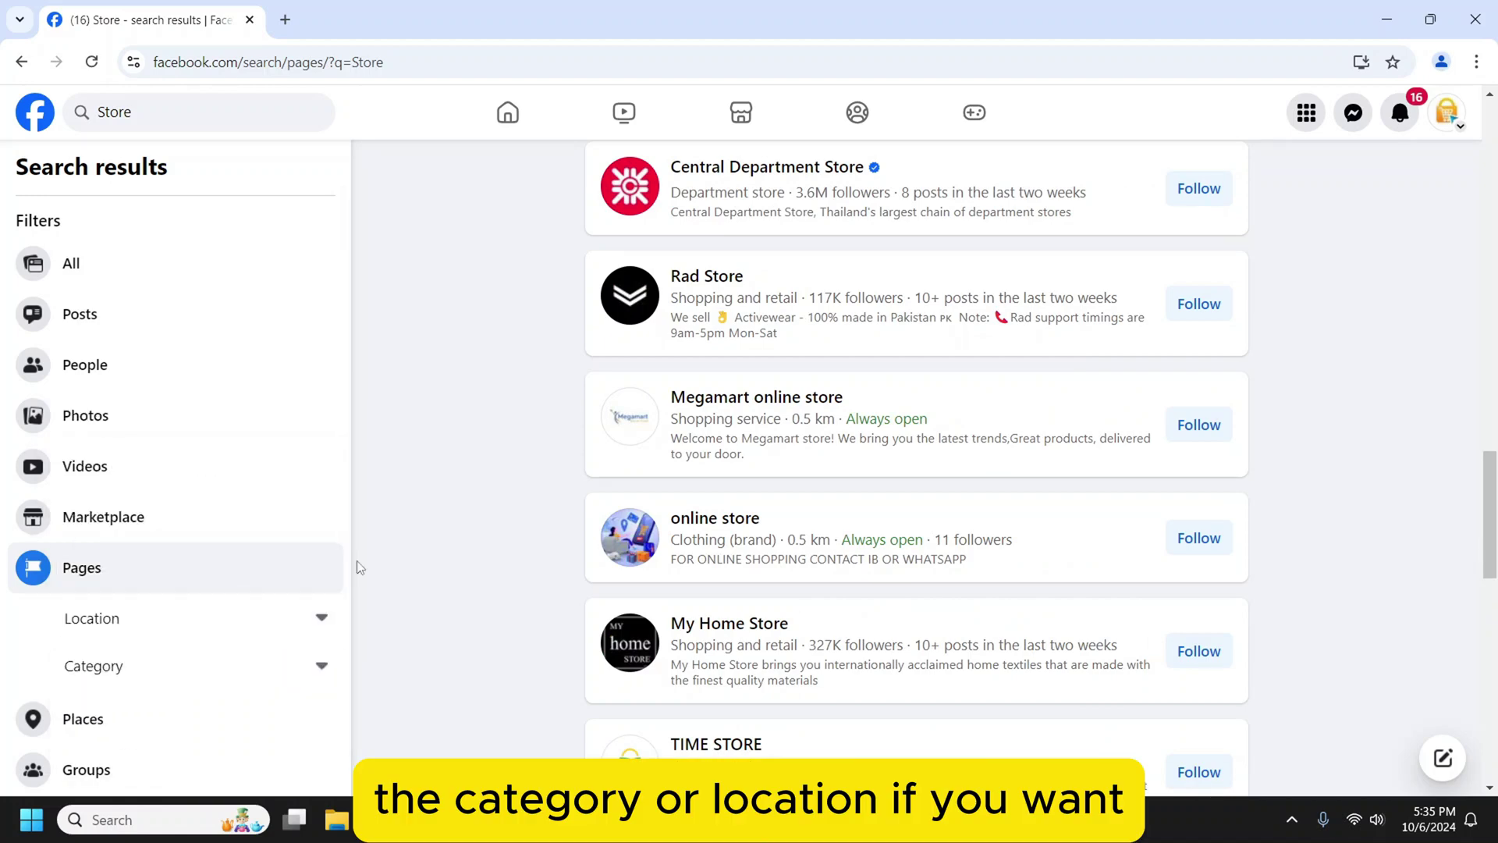
scroll(512, 410, down, 5)
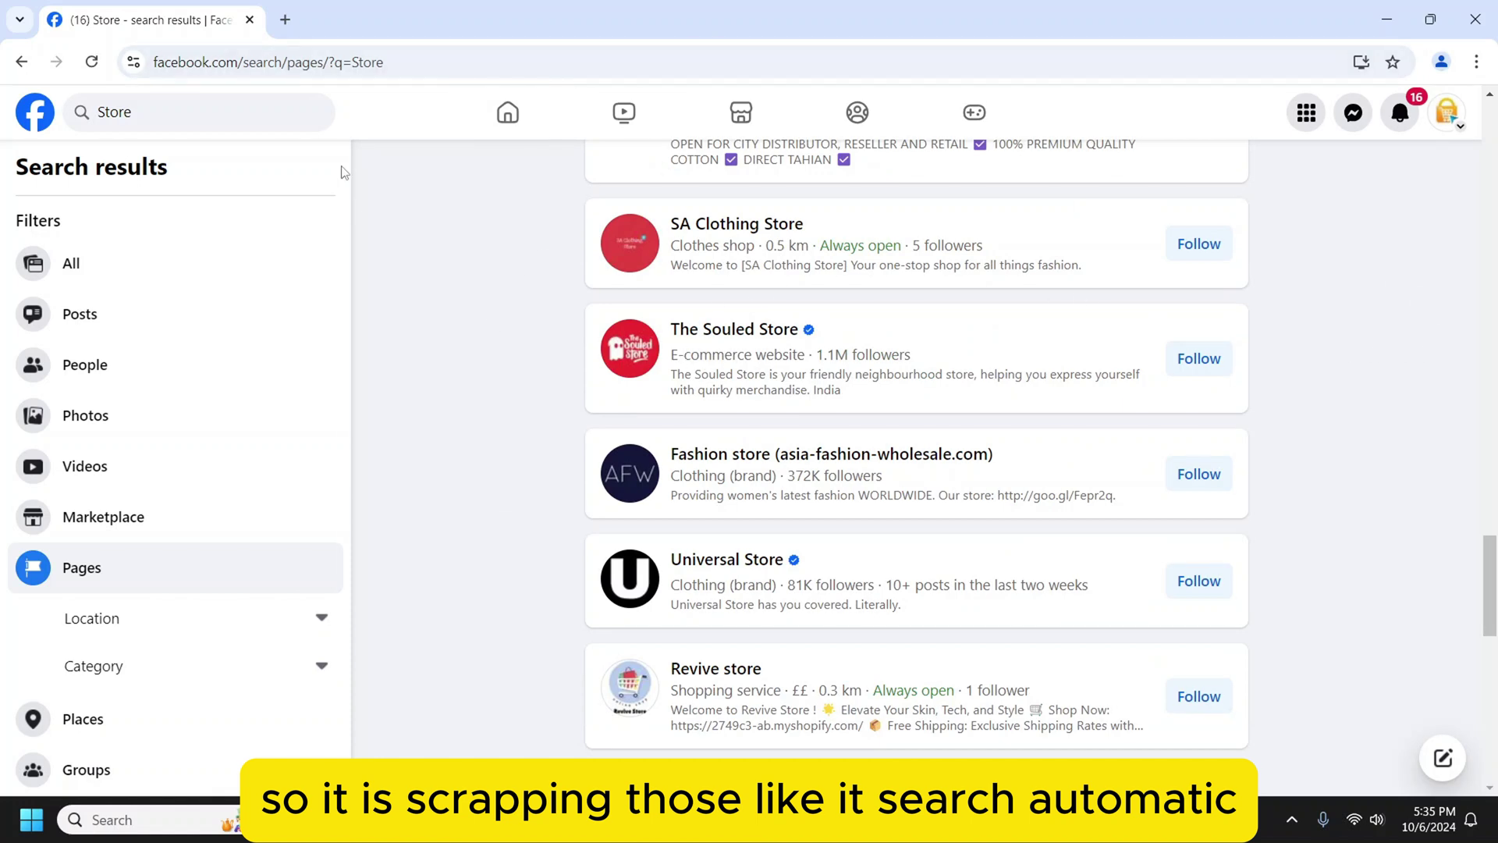
scroll(427, 197, down, 5)
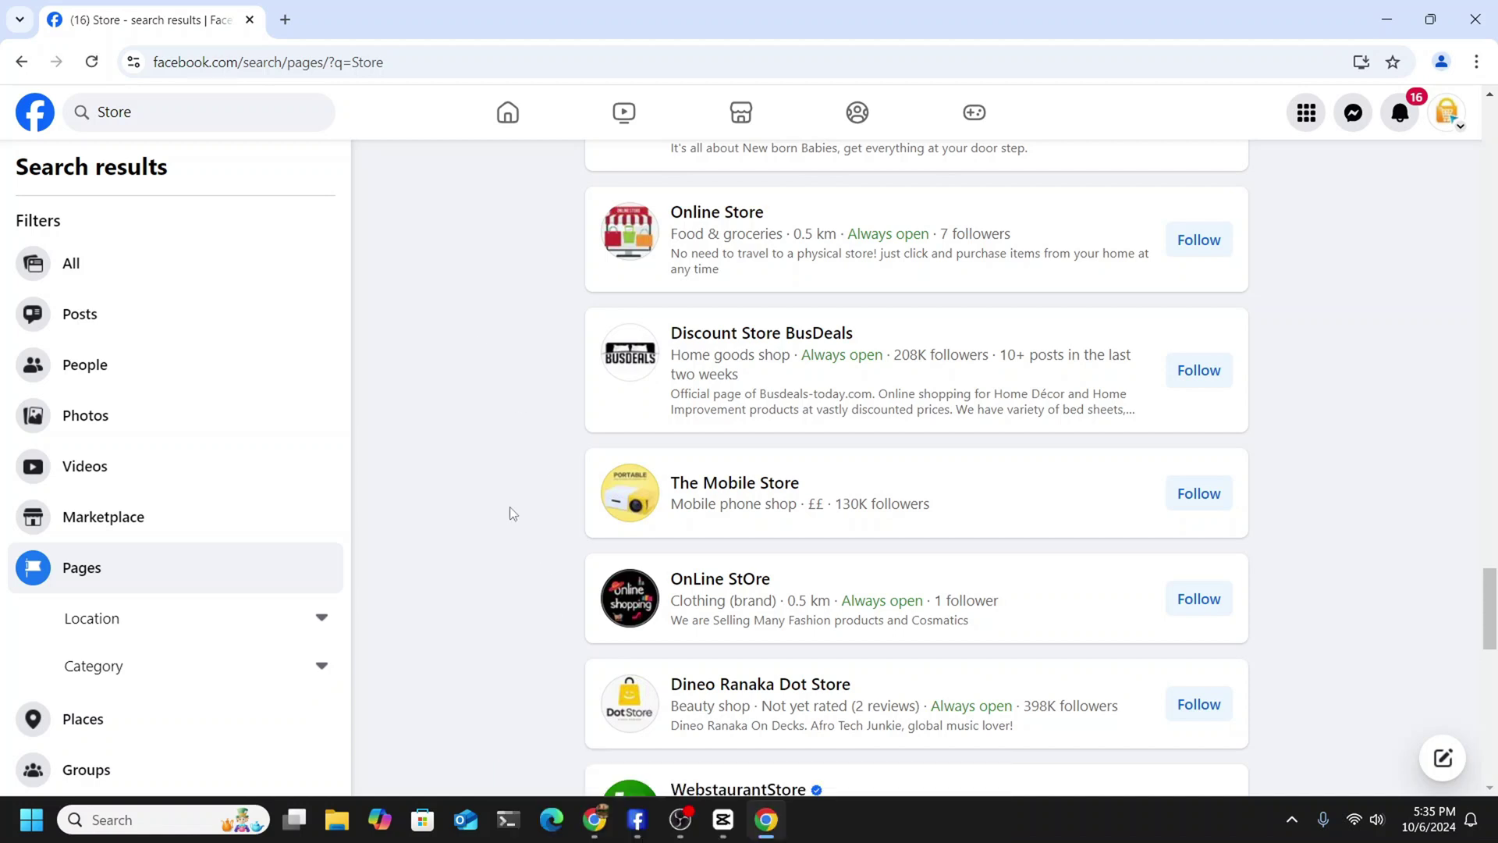
Step: Check the page IDs scraped so far in Facebook Blaster Pro, and stop the page search
click(636, 819)
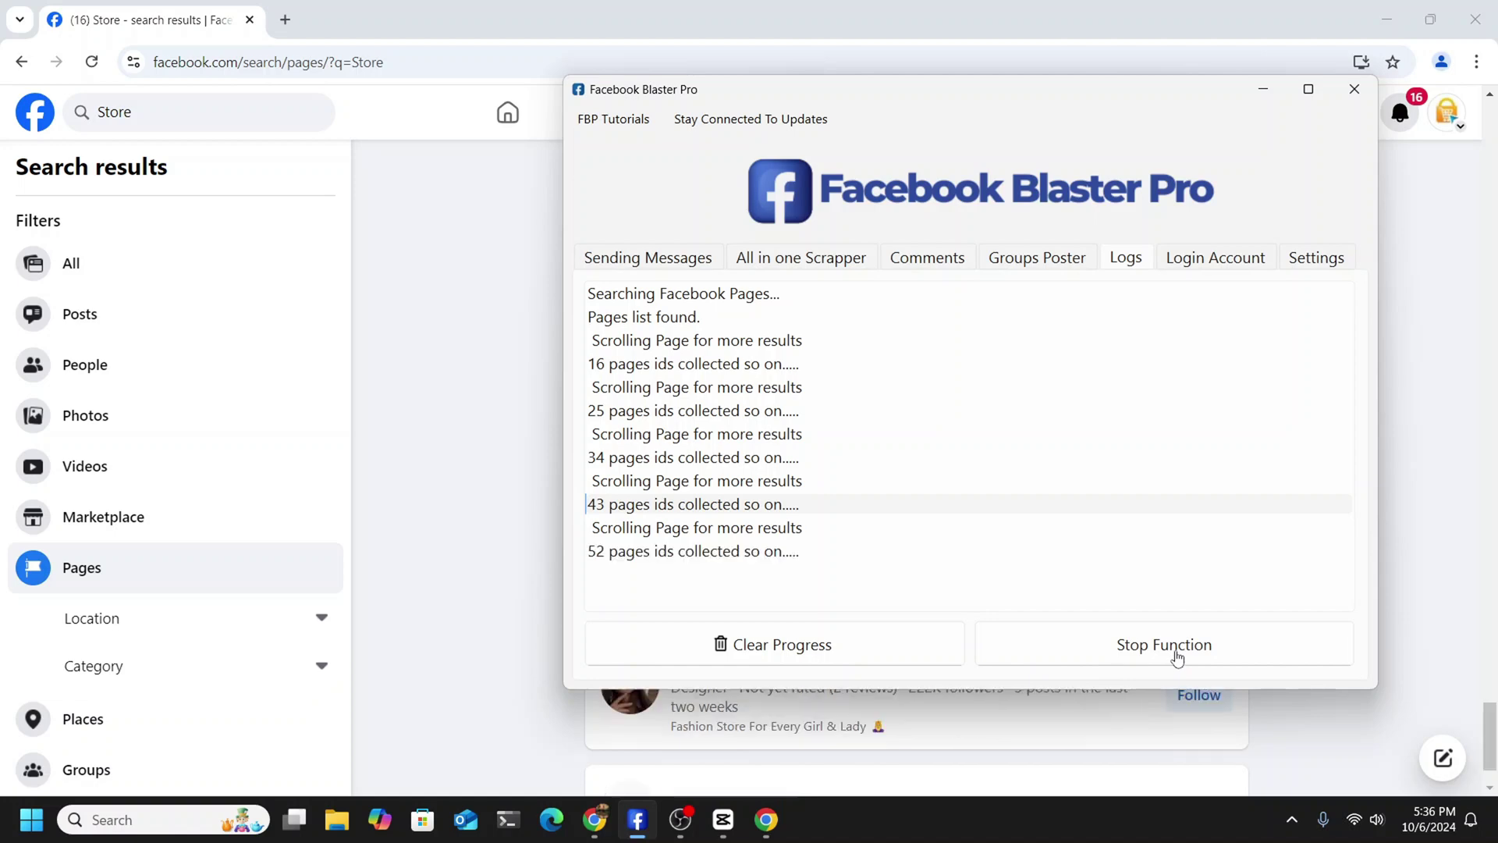
click(801, 257)
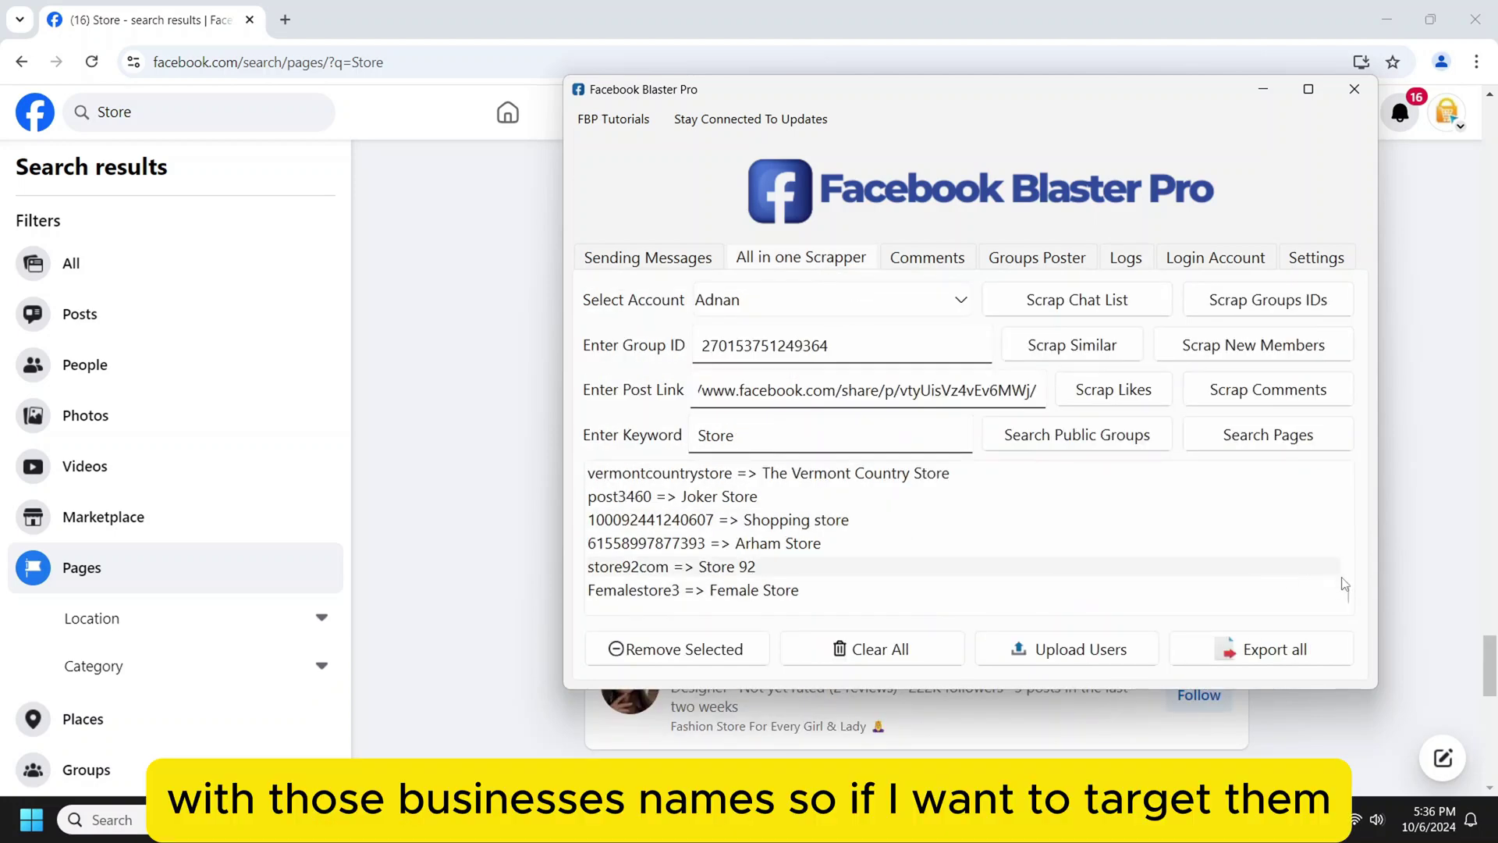
scroll(1092, 538, up, 10)
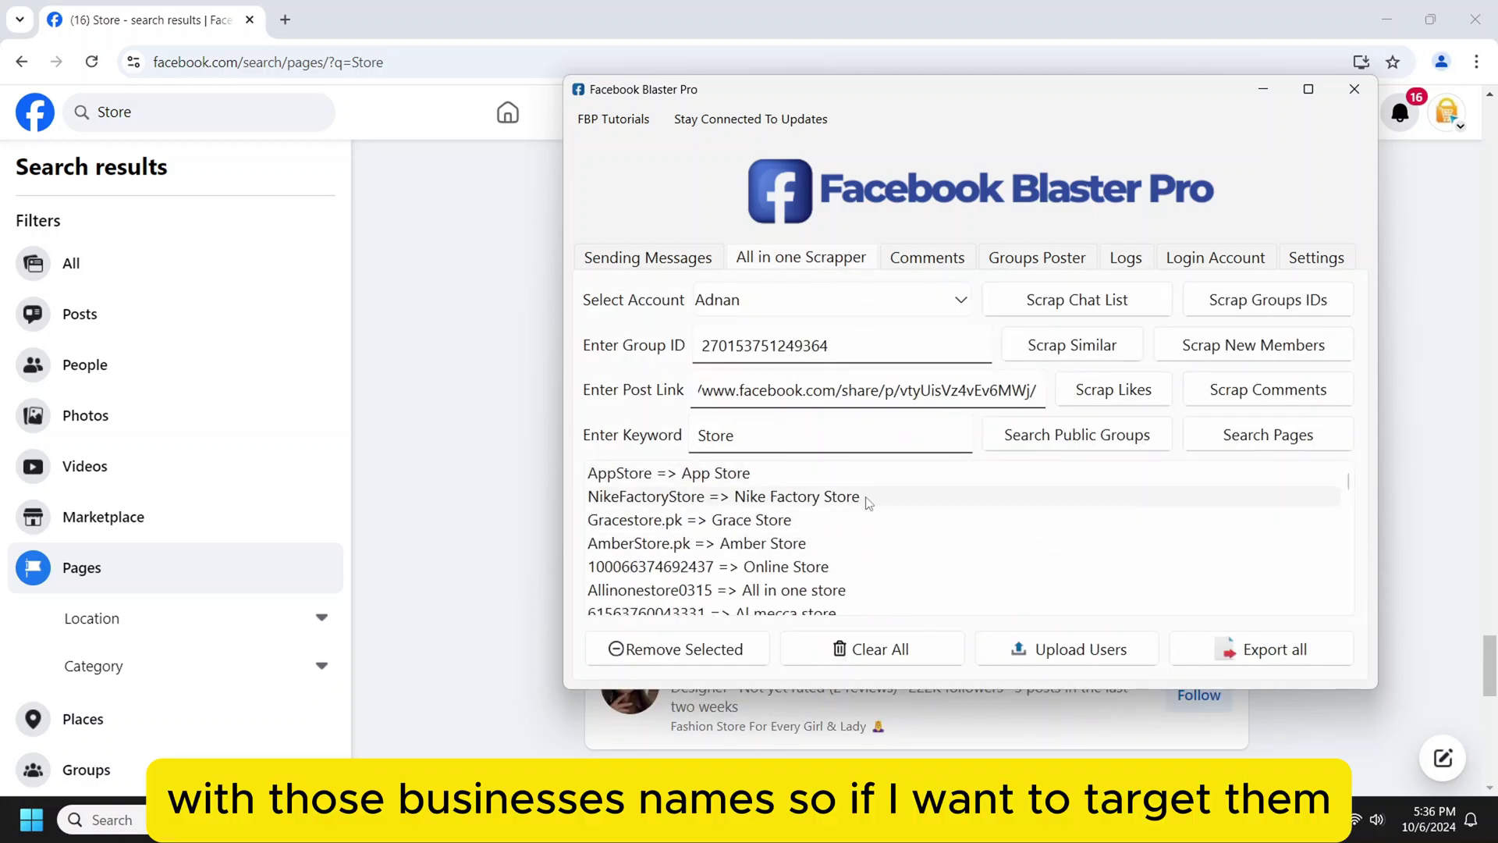
click(1125, 257)
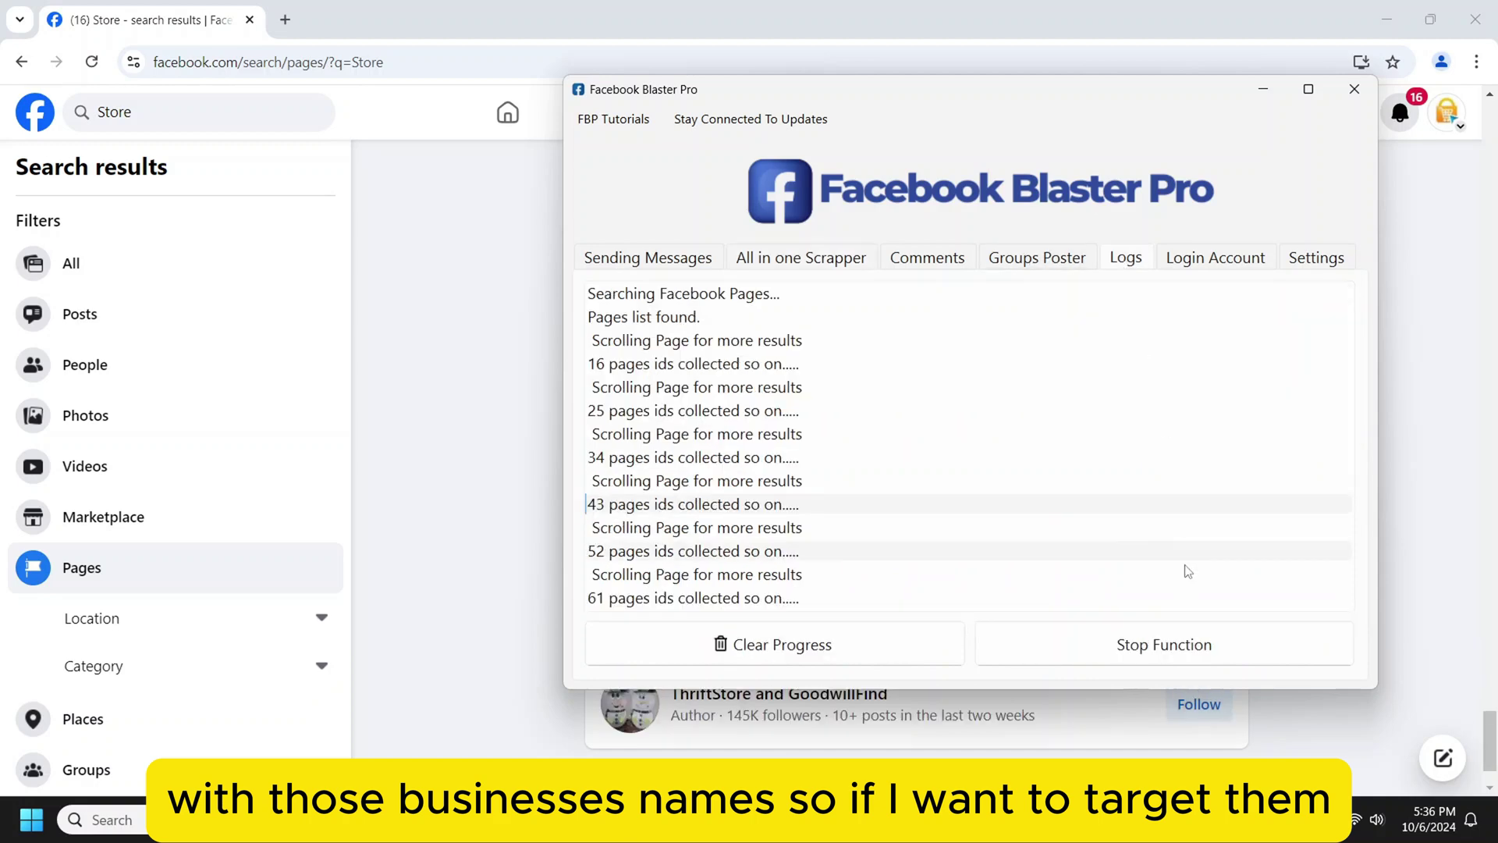
click(1186, 644)
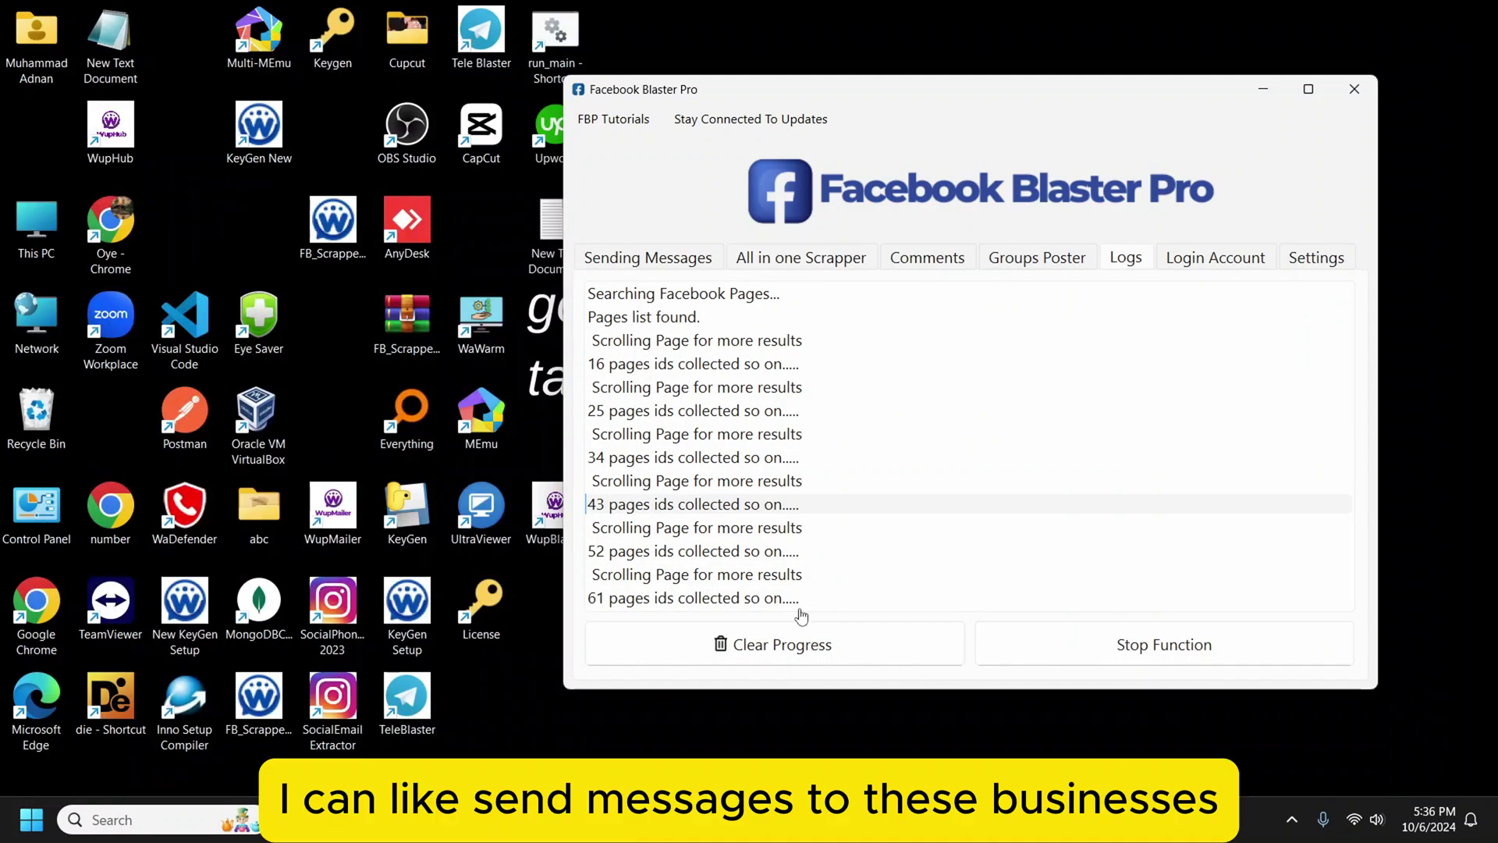
Step: Look over the message-sending and commenting settings that can use the scraped pages, and return to the page list
click(665, 258)
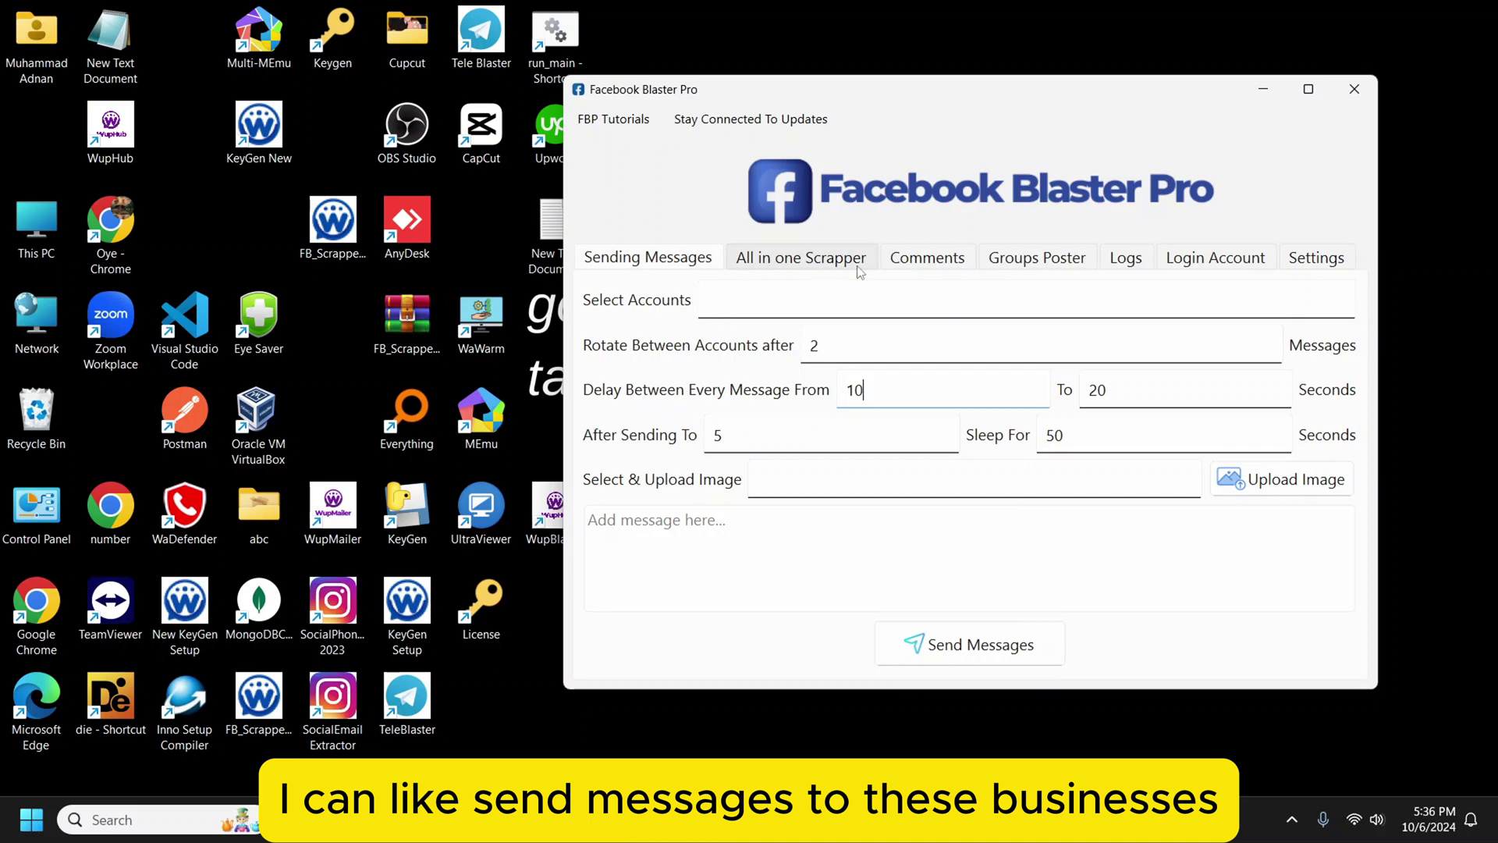
click(926, 258)
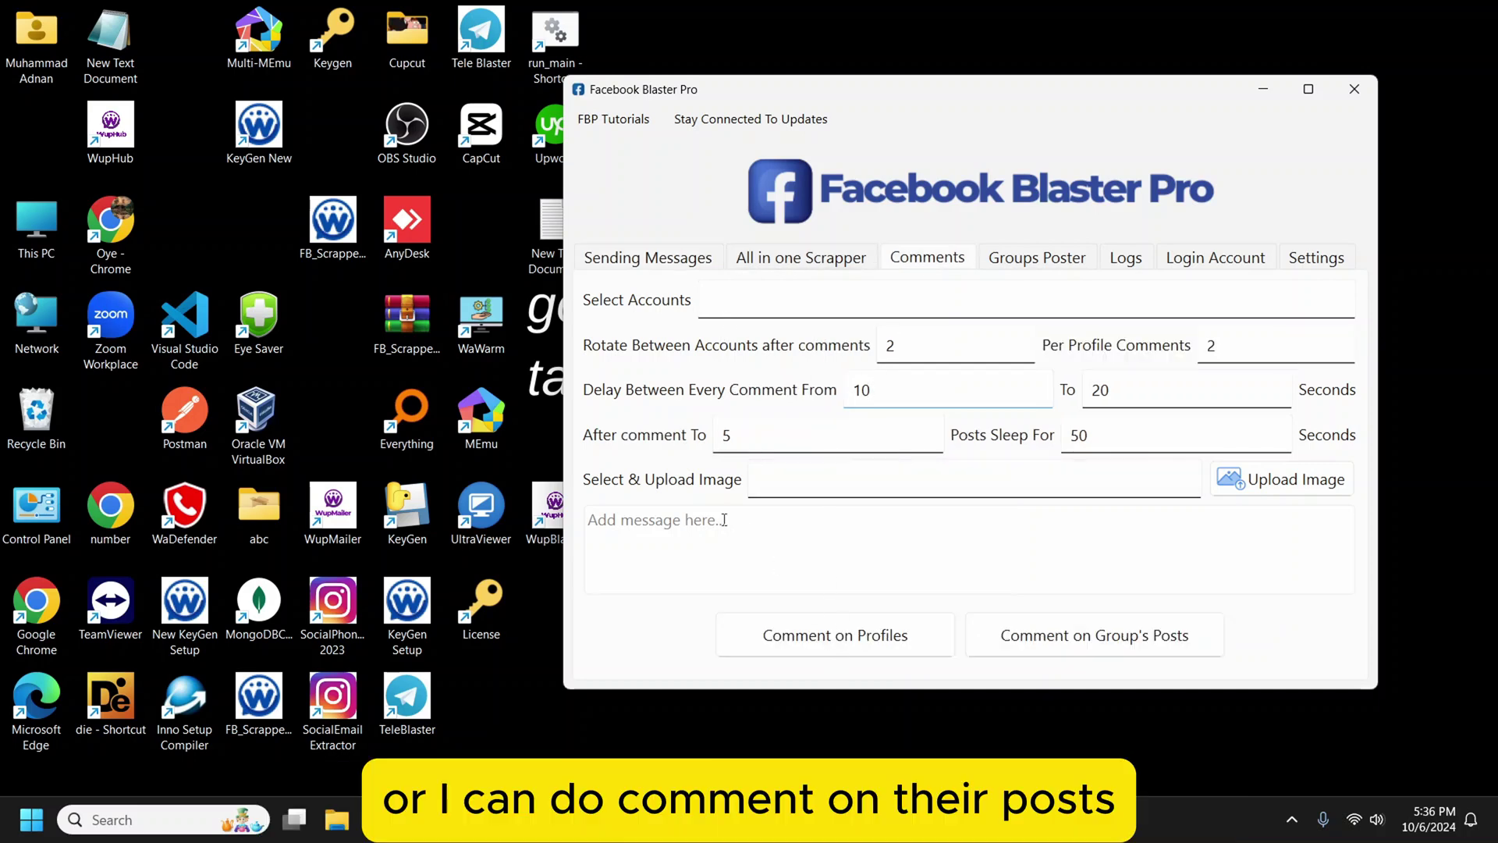
click(789, 261)
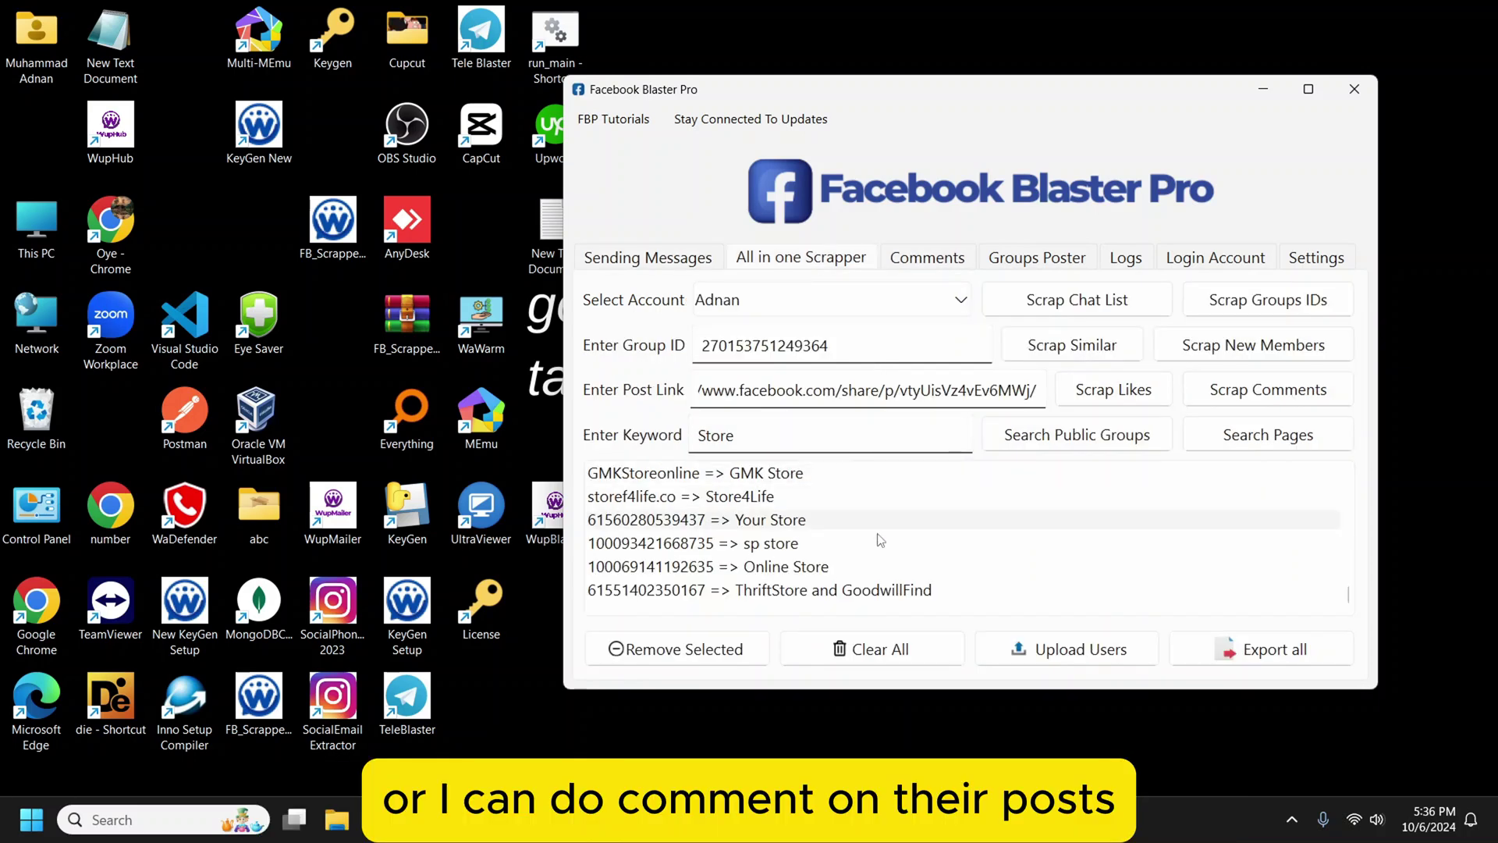